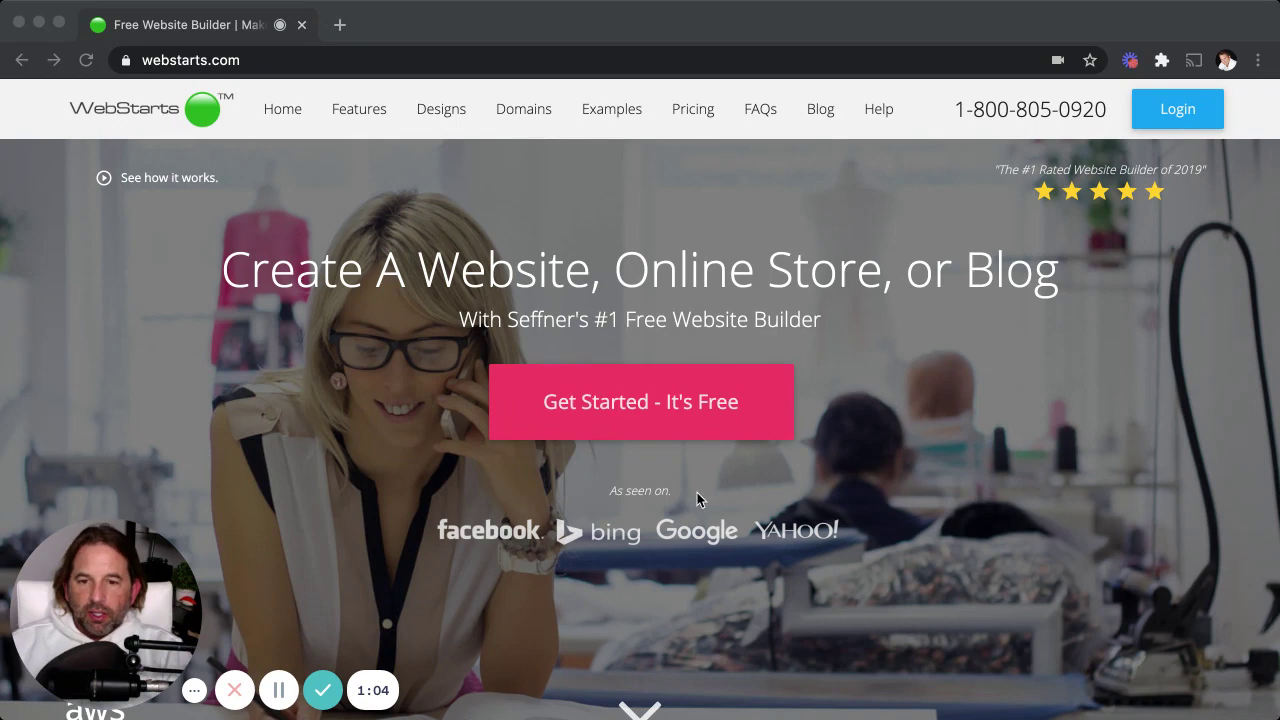
Start creating a free website and select the Business Coaching template from the Blogs & Forums design category.
left_click(707, 412)
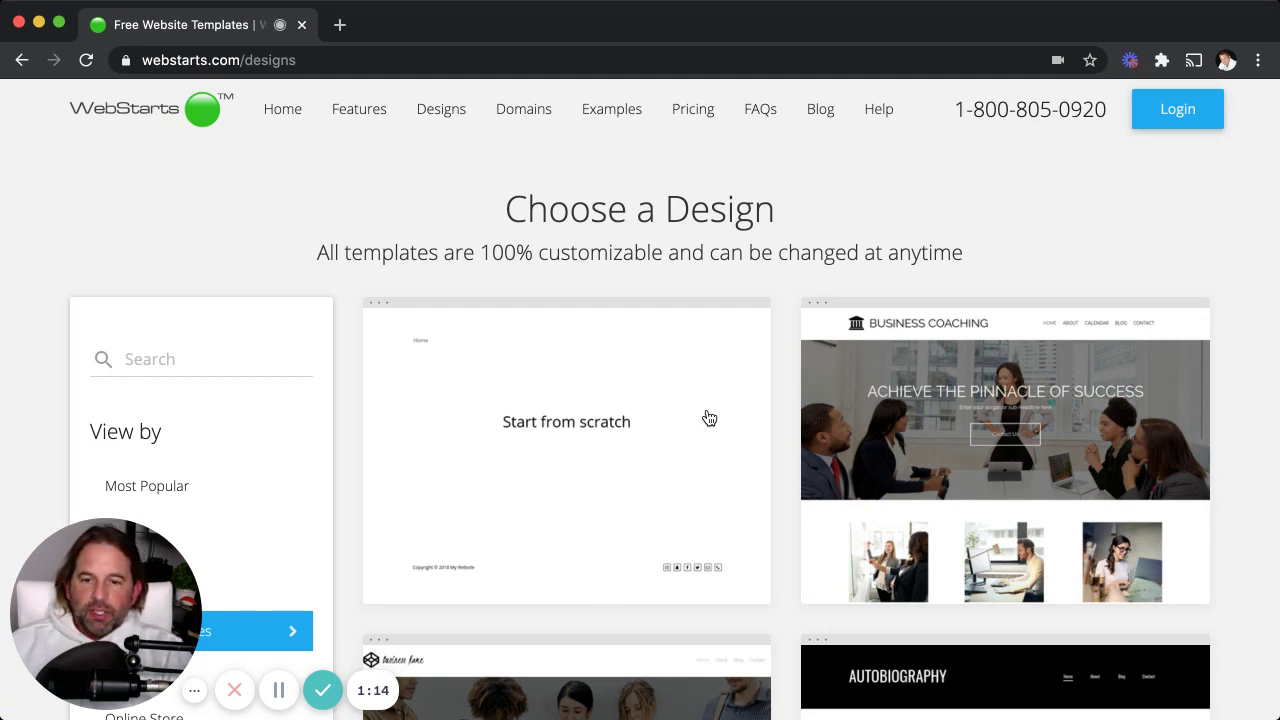
scroll(697, 422, "down", 5)
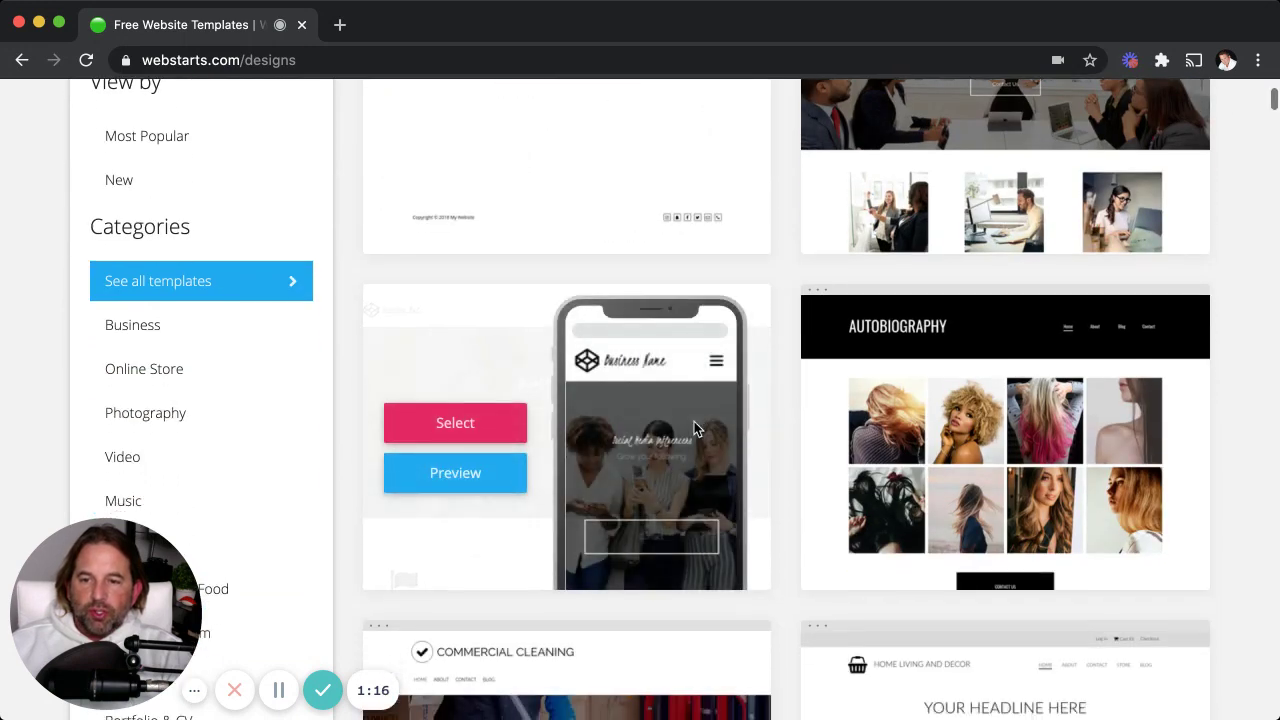
scroll(694, 421, "down", 2)
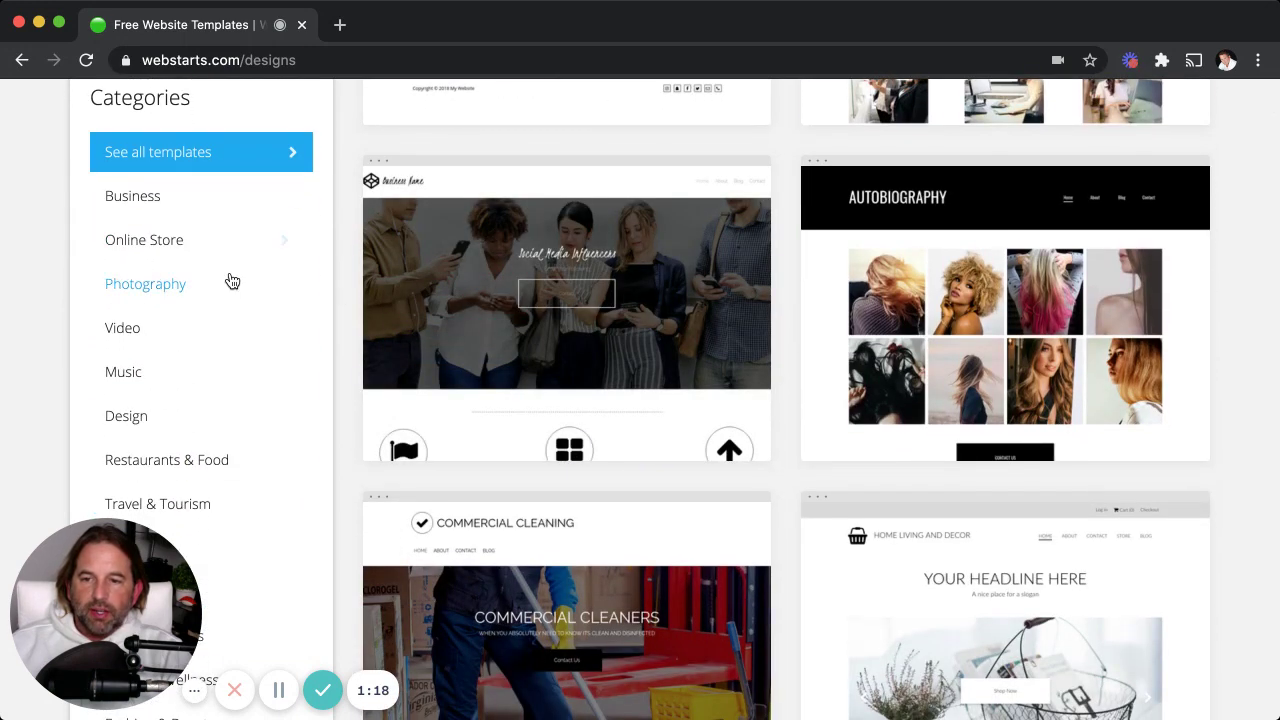
scroll(230, 281, "down", 1)
scroll(235, 310, "down", 2)
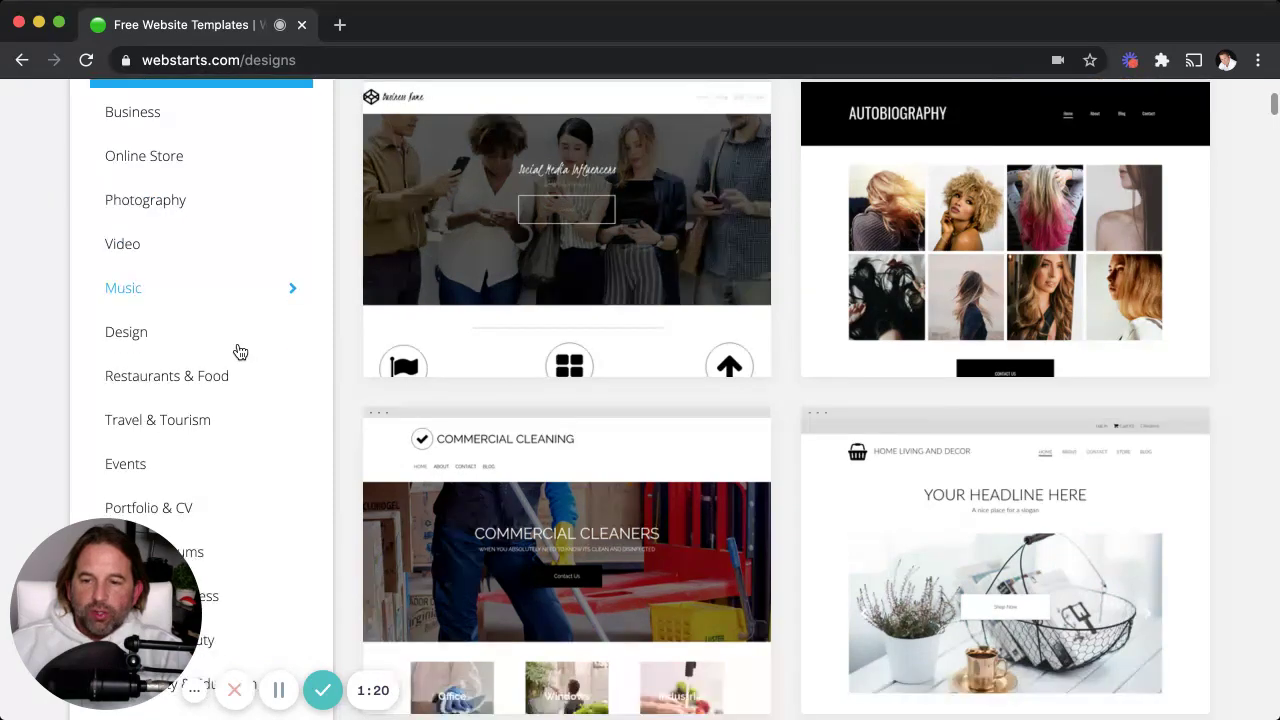
scroll(240, 352, "down", 3)
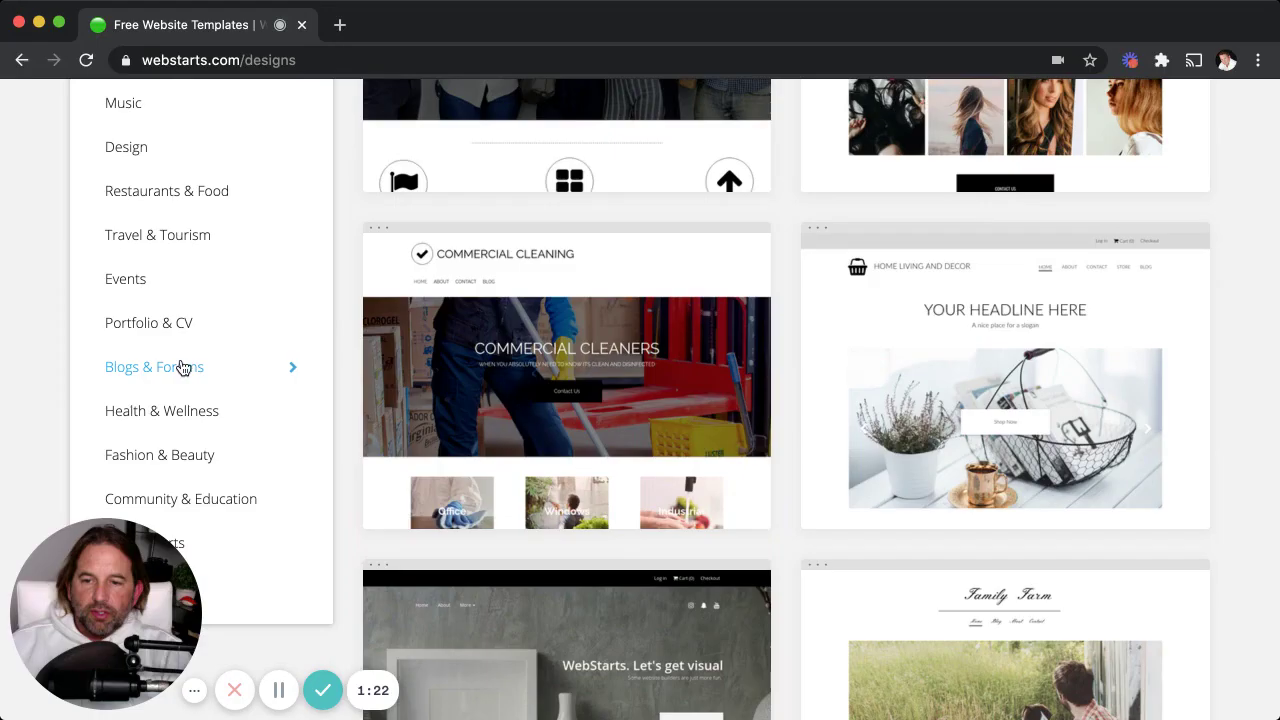
left_click(150, 370)
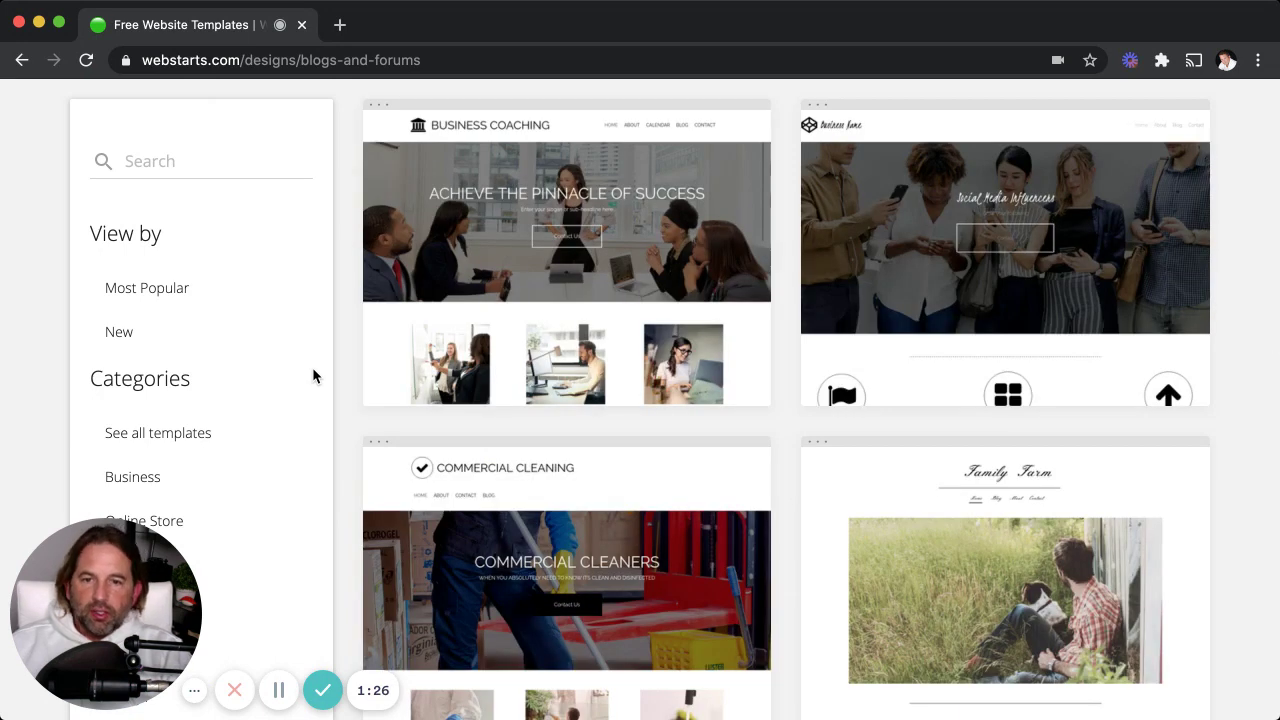
mouse_move(528, 320)
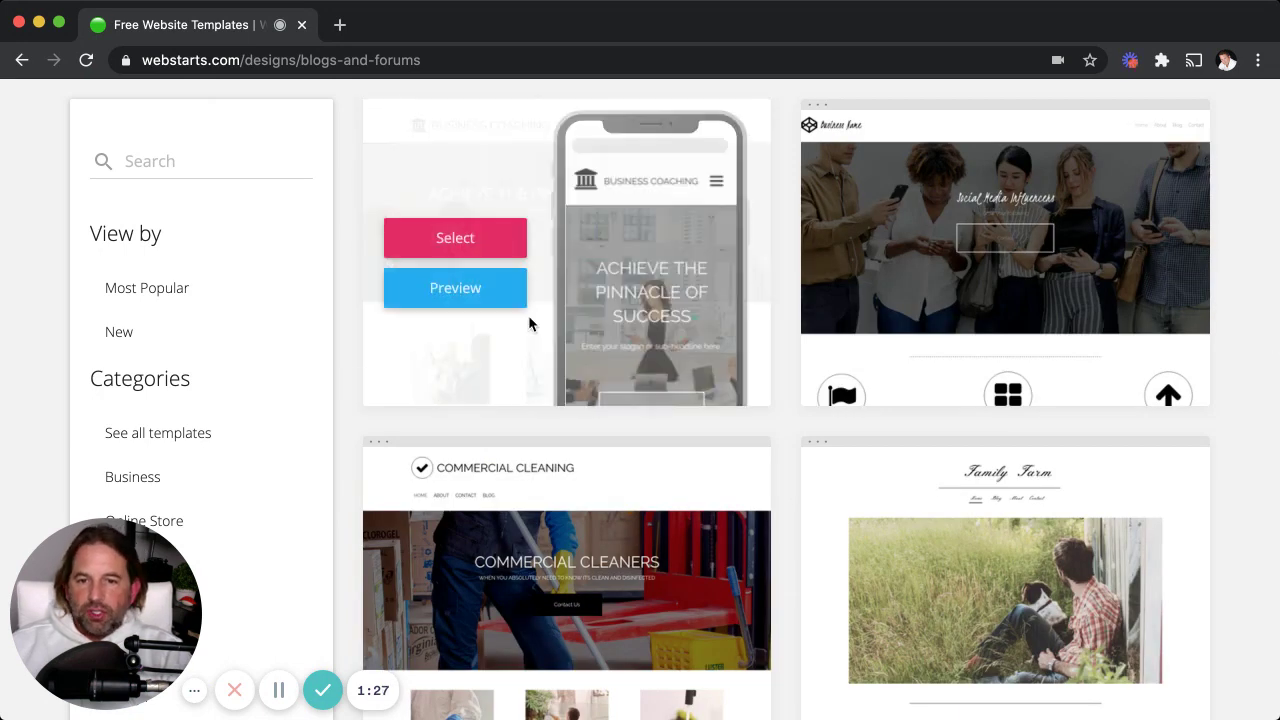
left_click(481, 244)
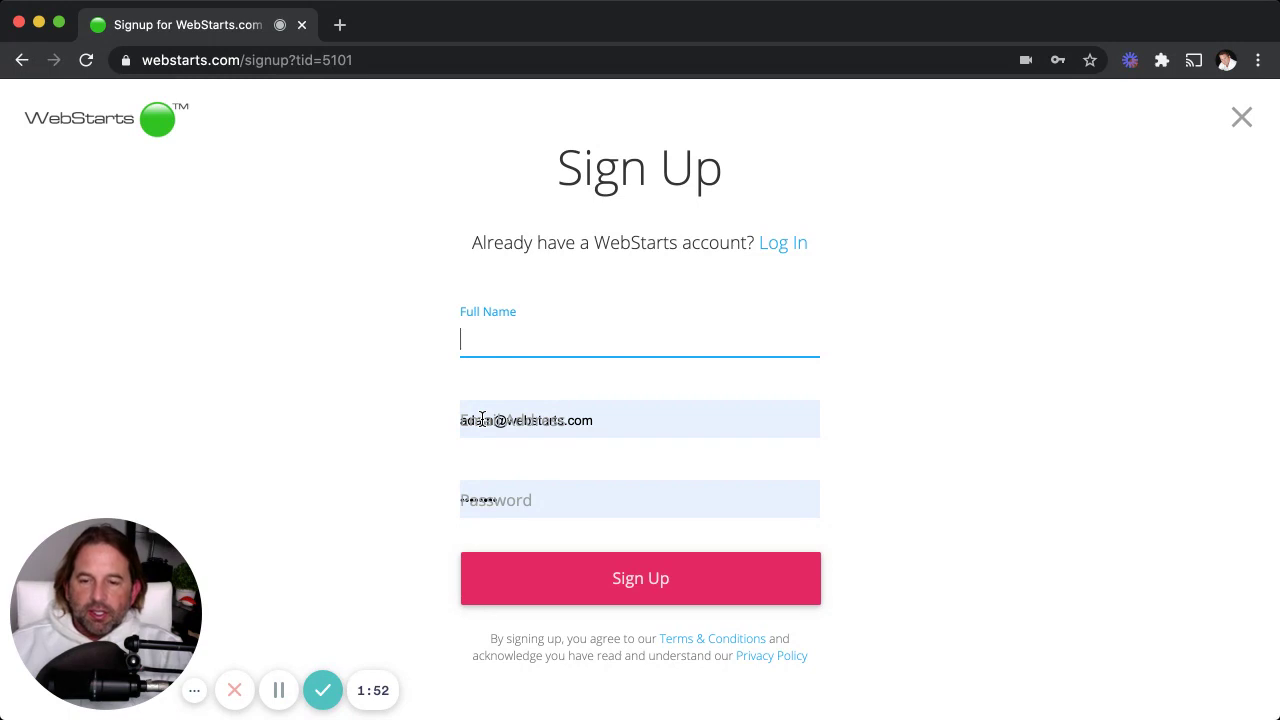
Sign up with the full name, e-mail address and account password, and complete the phone verification.
left_click(280, 690)
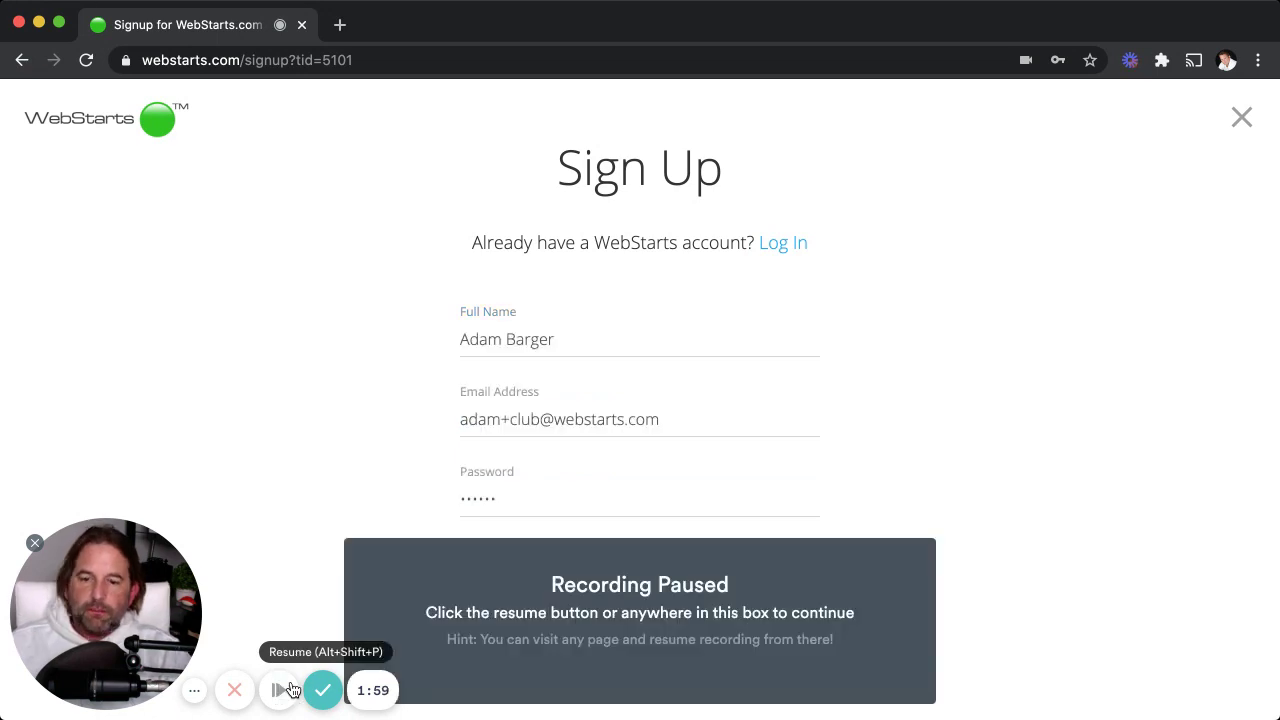
left_click(618, 606)
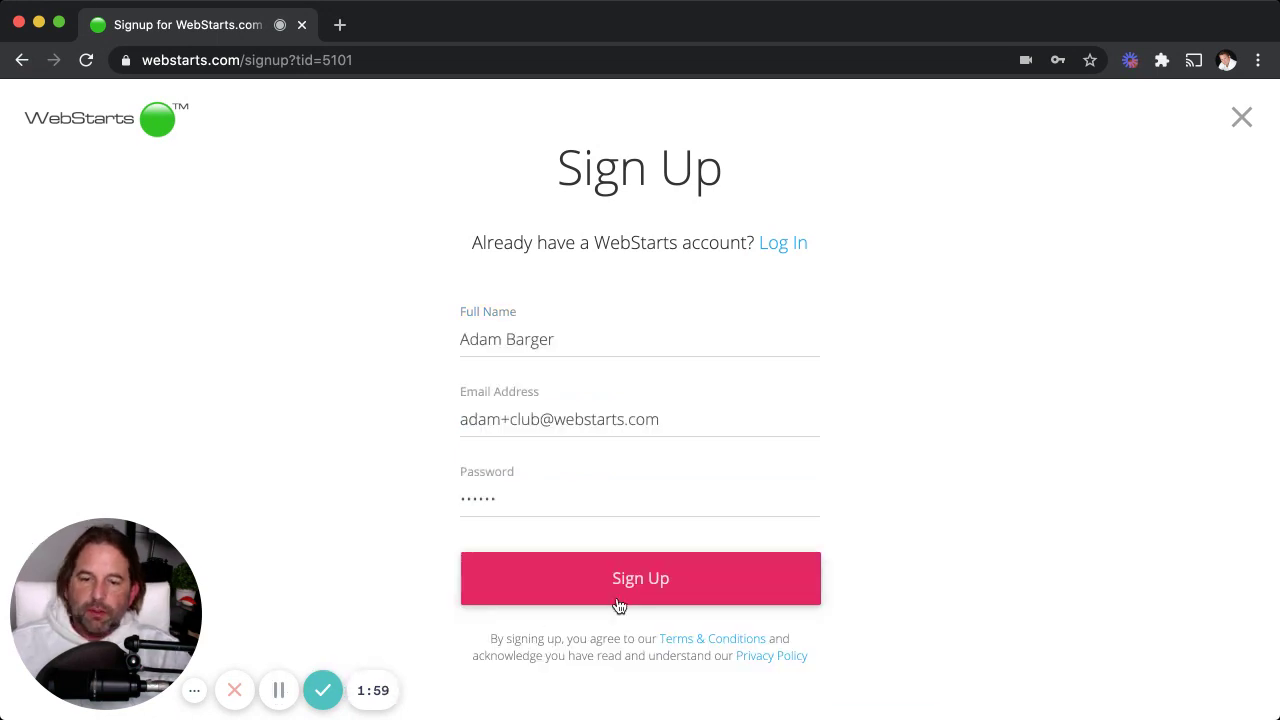
left_click(618, 600)
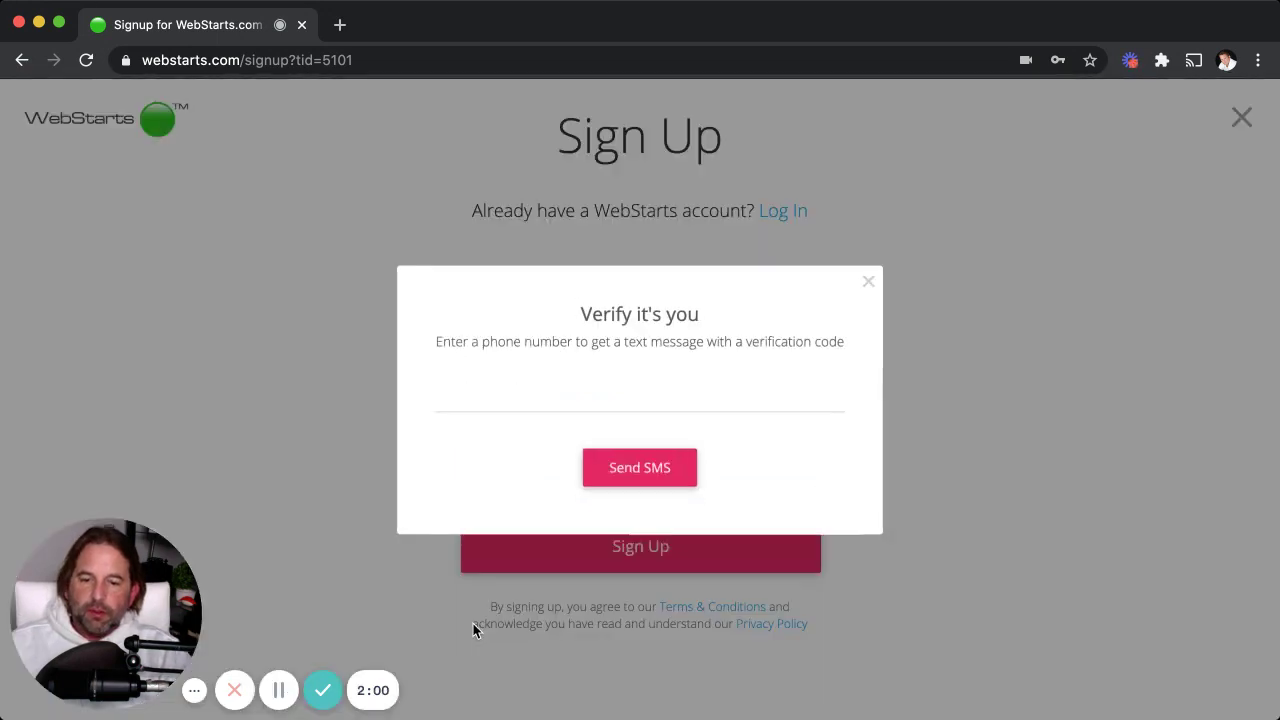
left_click(274, 692)
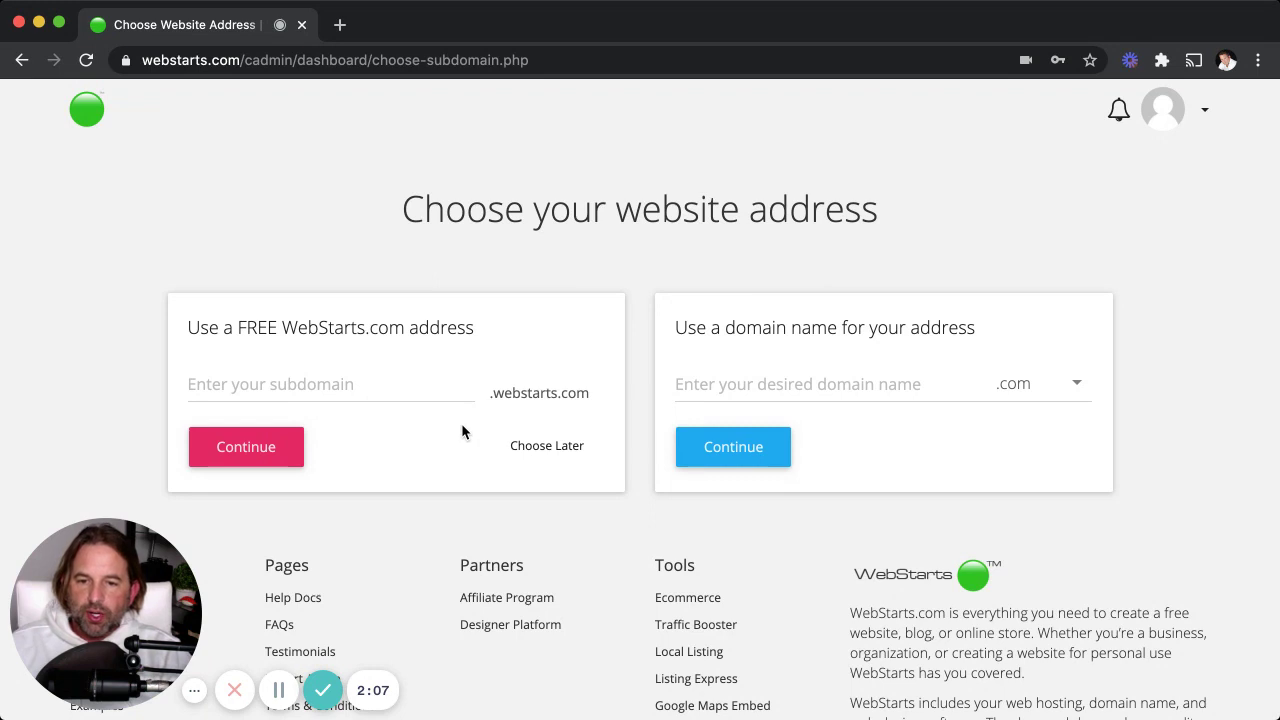
Postpone choosing a website address and dismiss the welcome video on the dashboard.
left_click(465, 395)
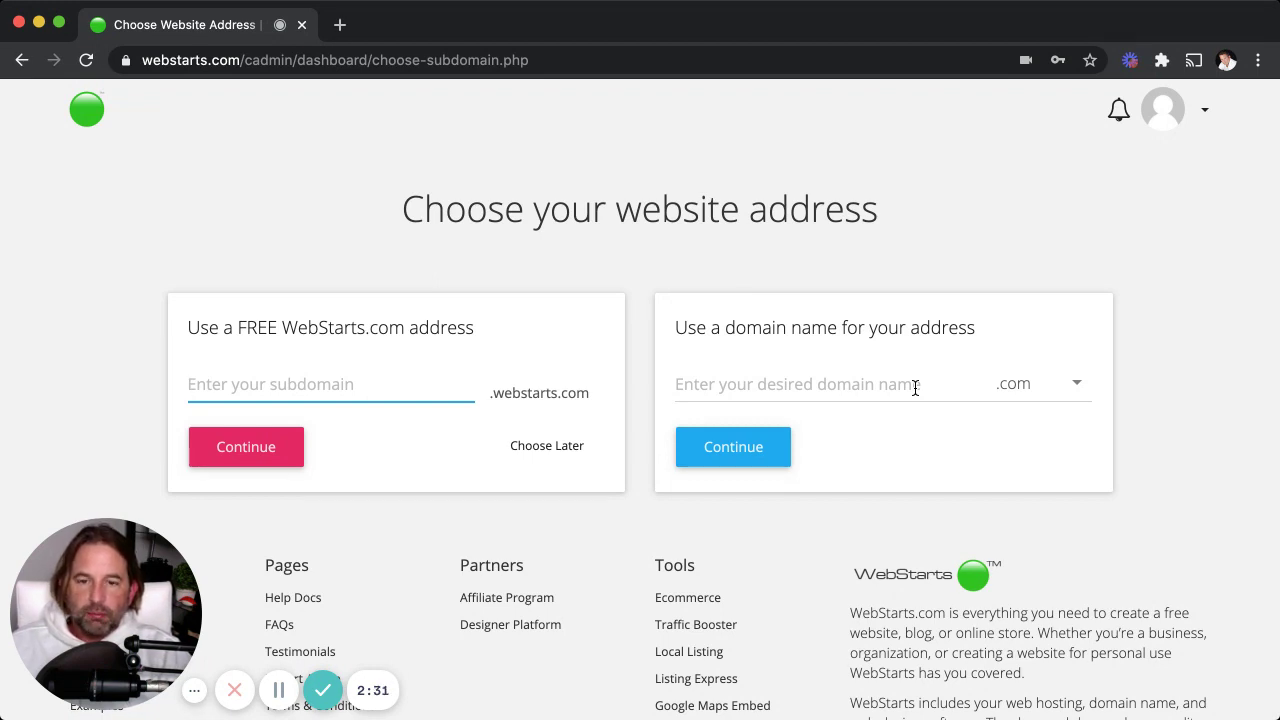
left_click(541, 459)
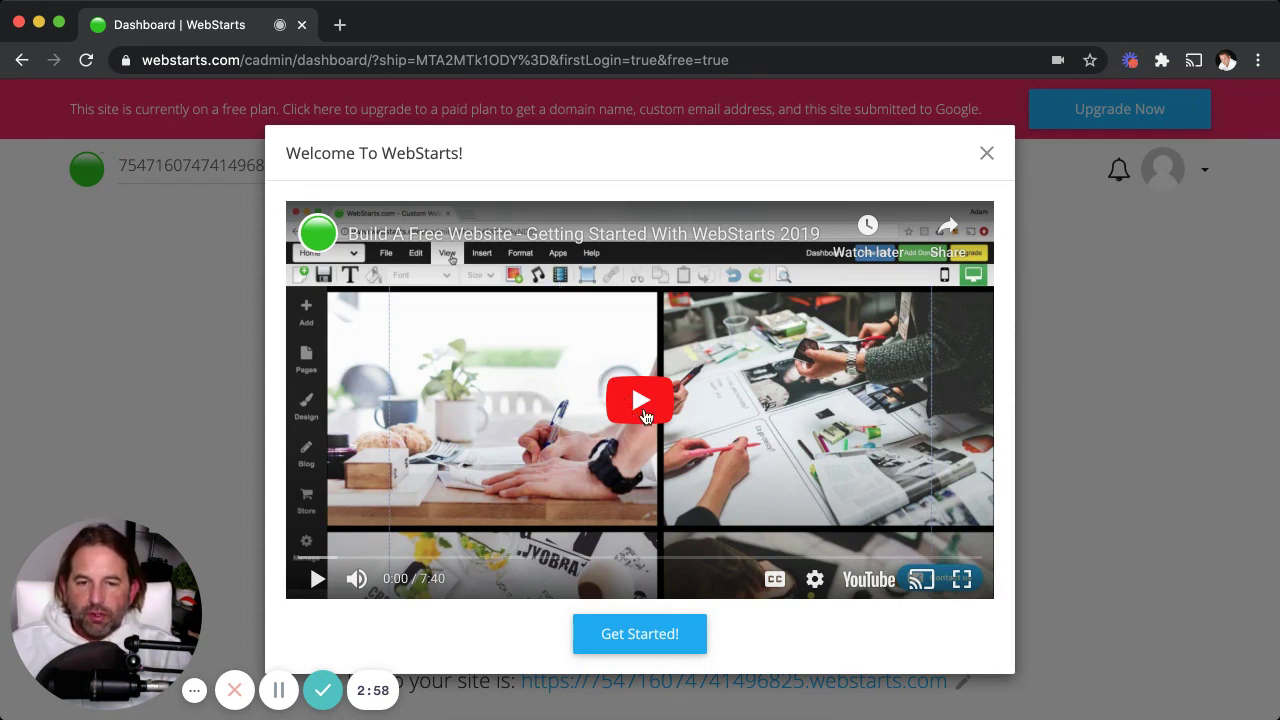
left_click(987, 153)
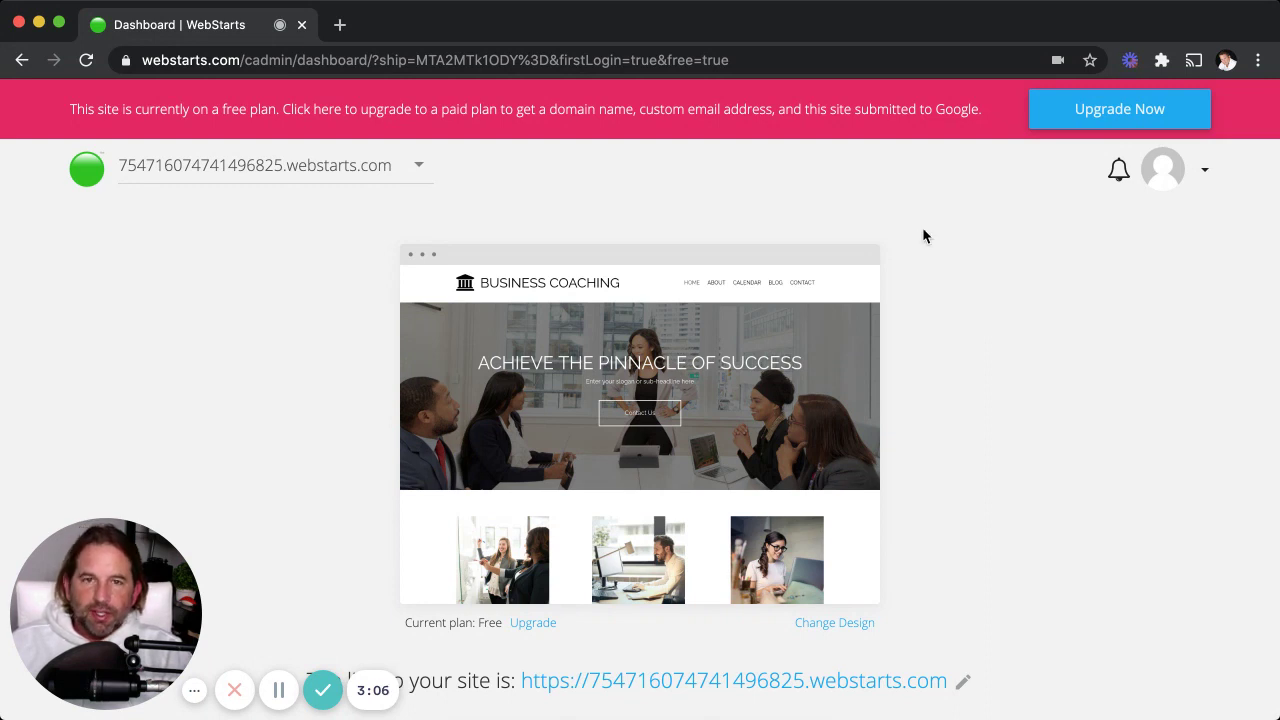
Examine the dashboard's site preview and management tools, such as Store, Blog, Email Marketing, Roles & Permissions and Analytics.
mouse_move(754, 350)
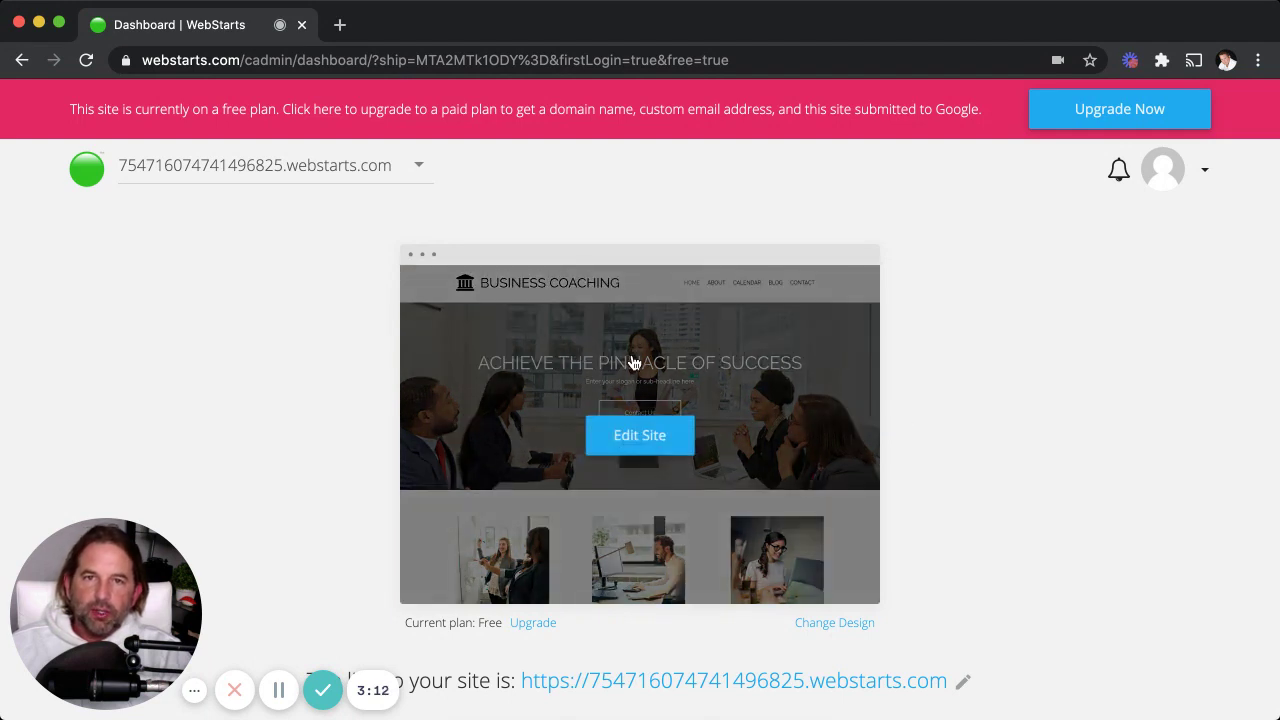
scroll(638, 360, "down", 2)
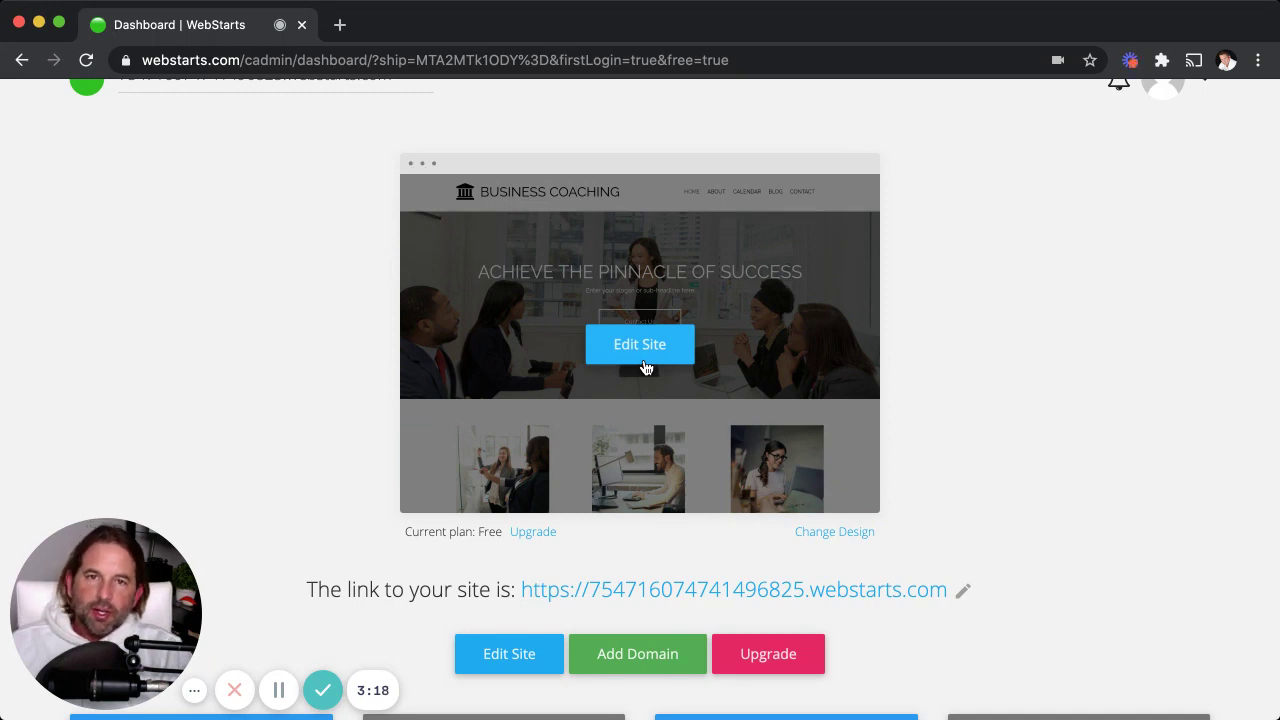
scroll(645, 367, "down", 5)
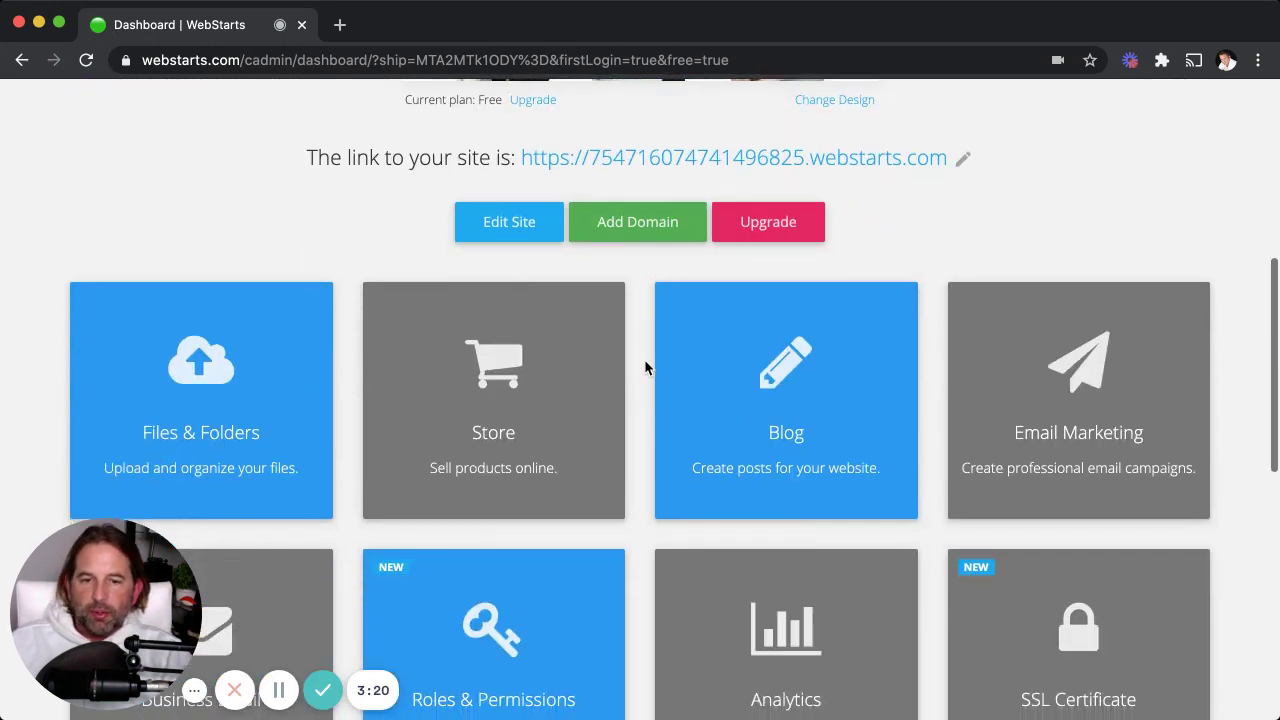
scroll(644, 367, "down", 1)
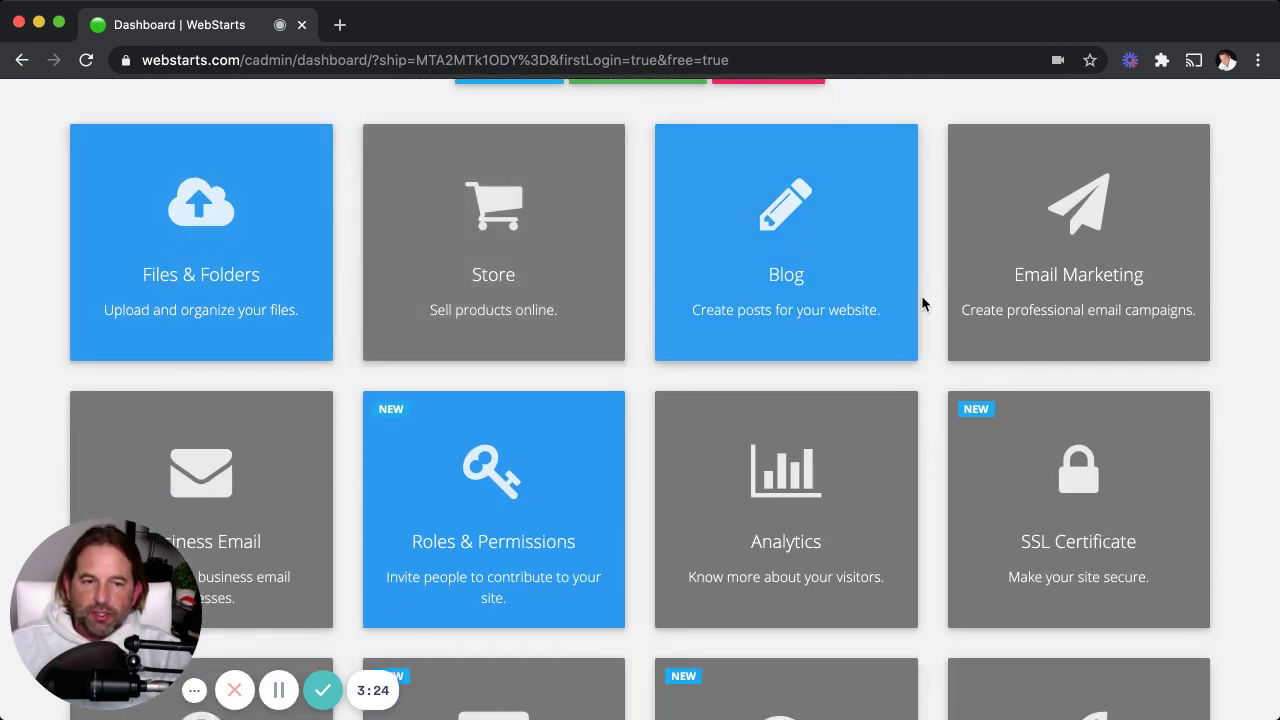
scroll(921, 295, "up", 1)
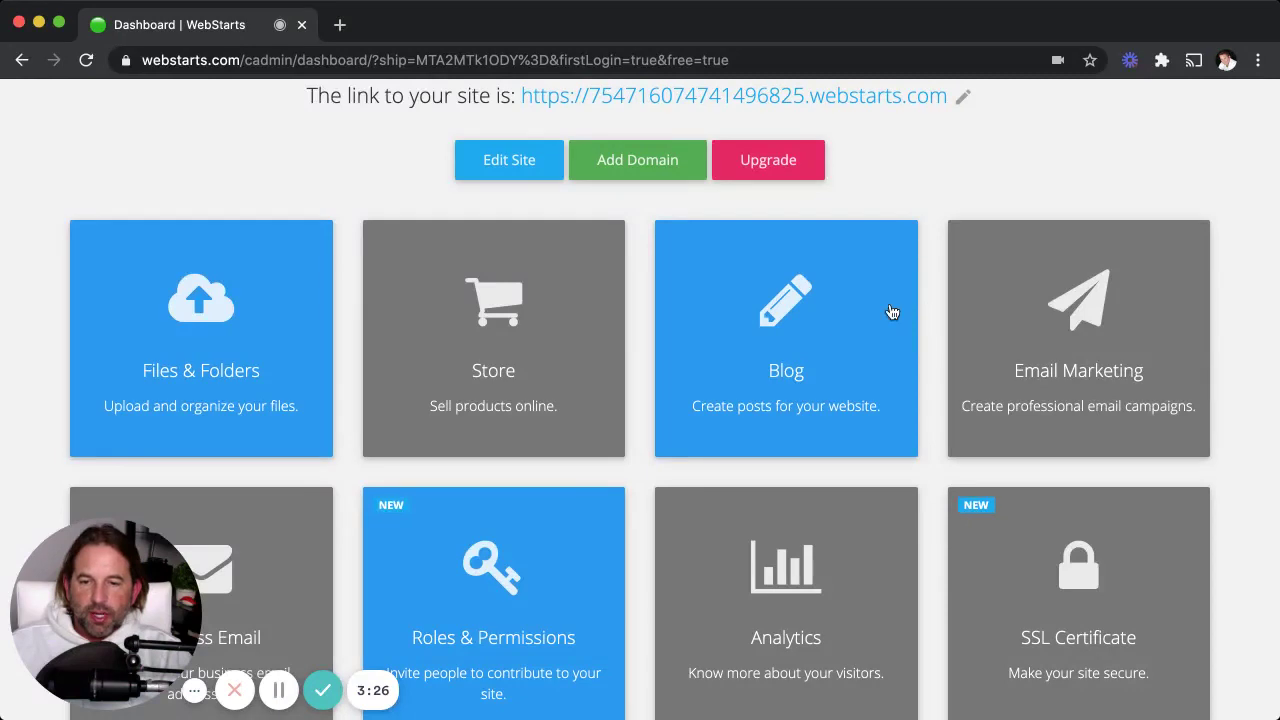
scroll(800, 318, "down", 2)
scroll(198, 226, "up", 1)
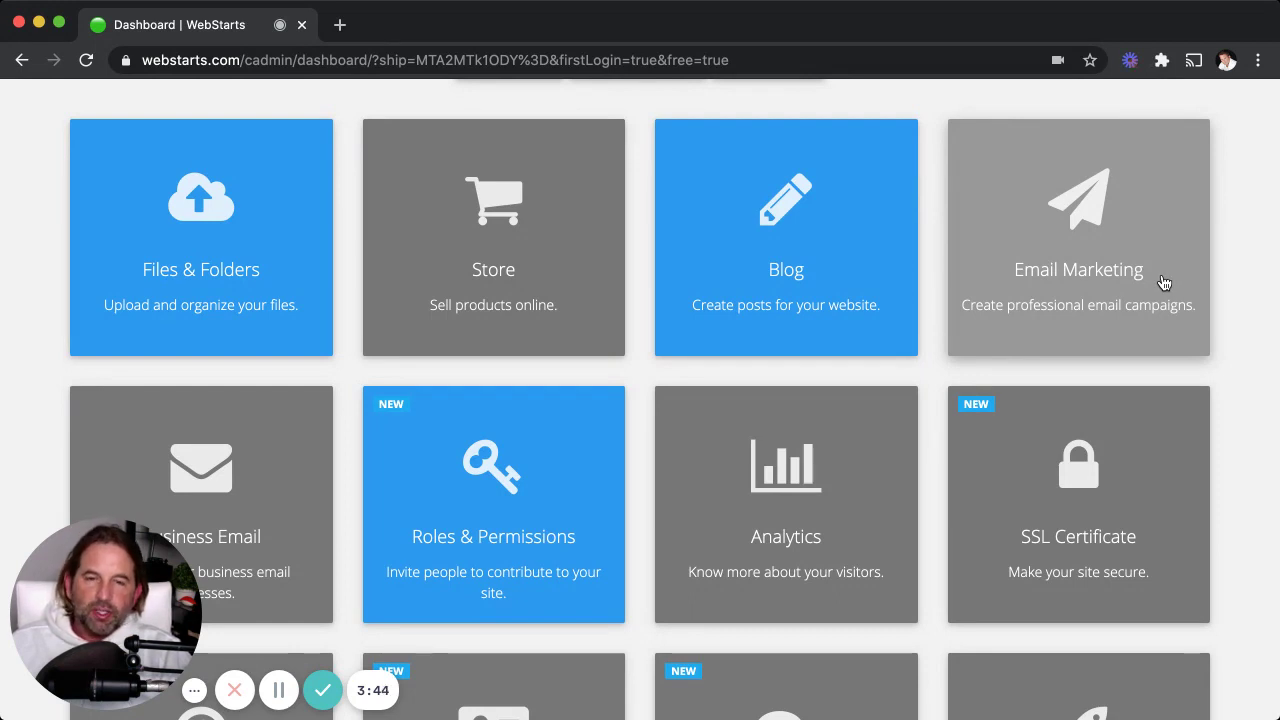
scroll(1163, 283, "down", 3)
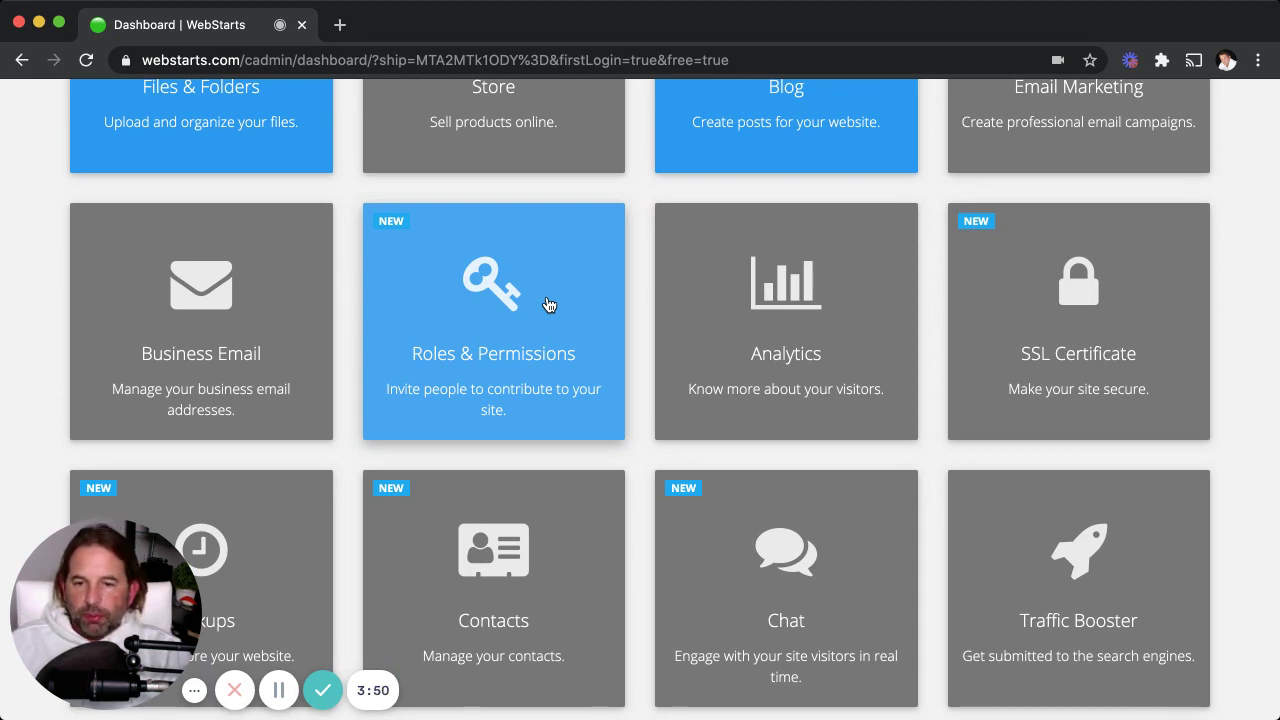
scroll(497, 331, "up", 3)
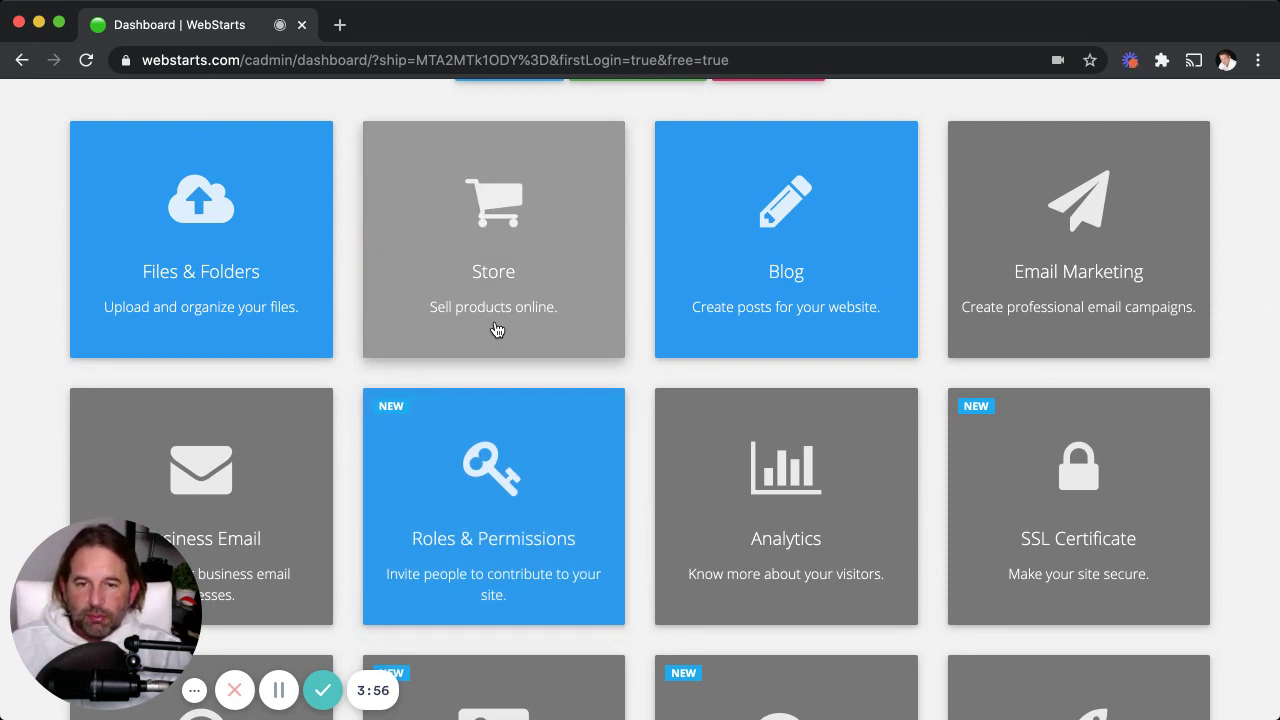
scroll(497, 331, "up", 3)
scroll(500, 331, "down", 6)
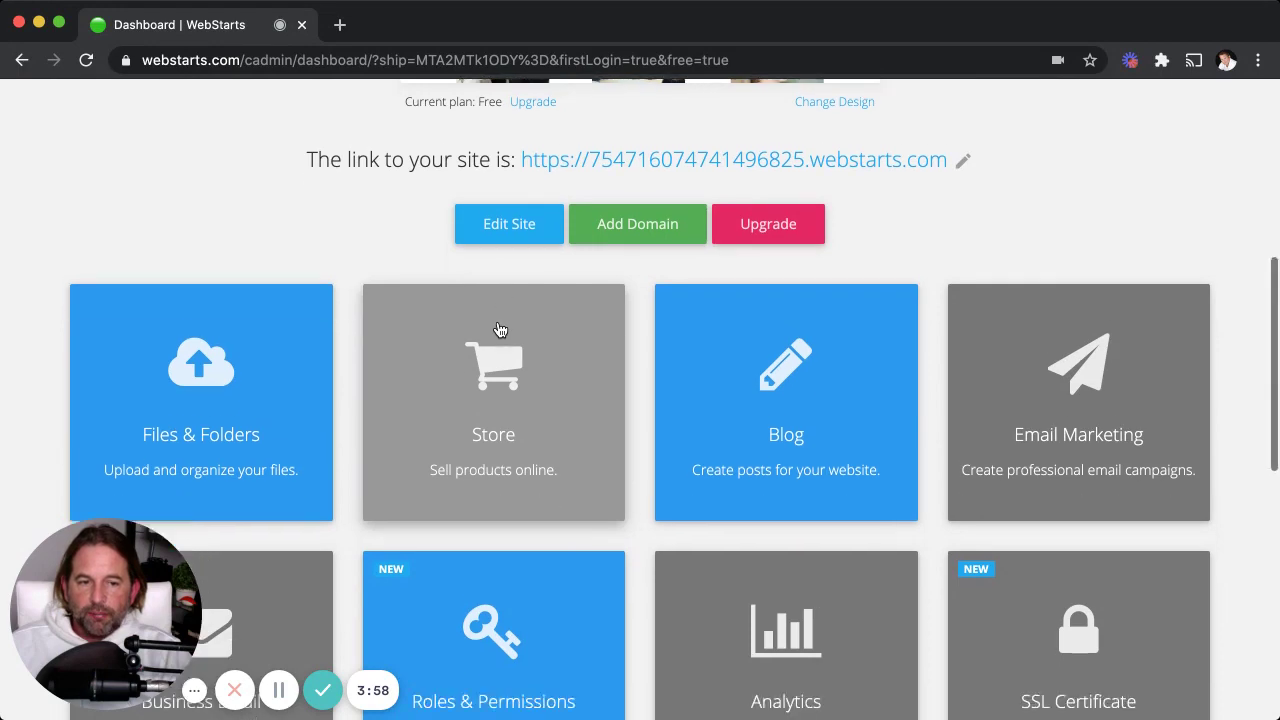
scroll(880, 471, "up", 10)
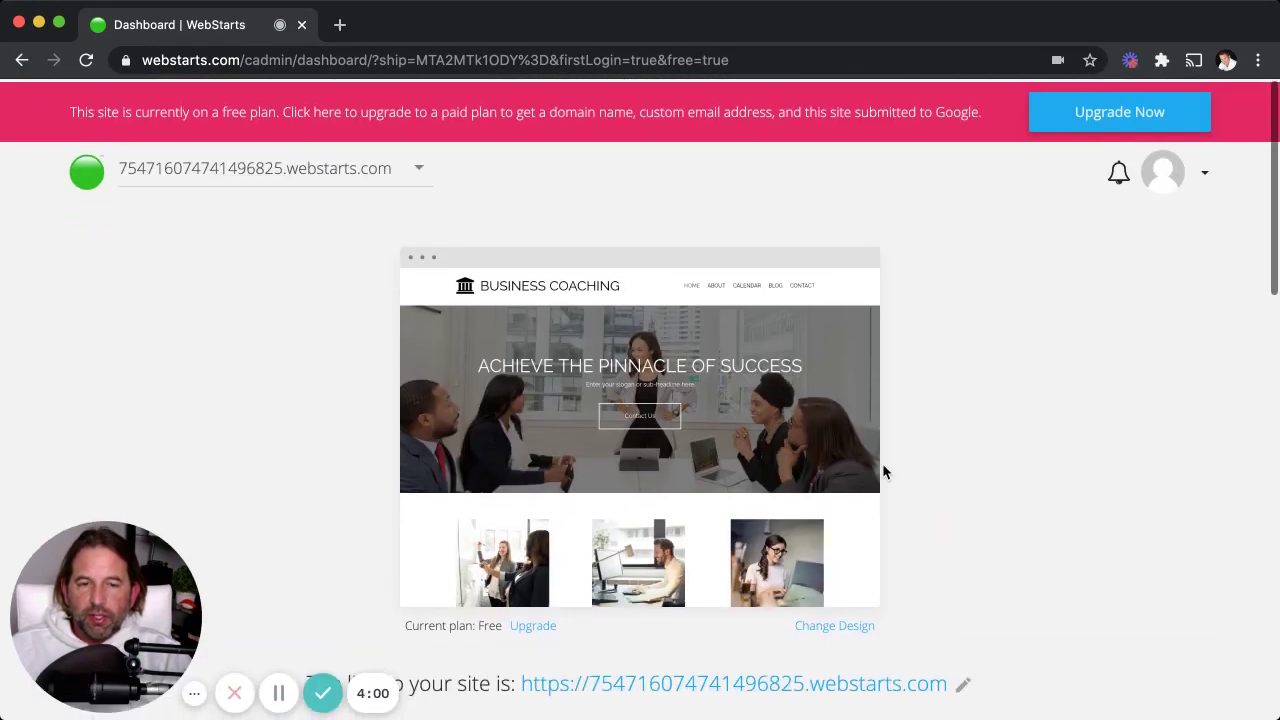
Open the site for editing and move the hero headline slightly upward over the banner image.
mouse_move(674, 429)
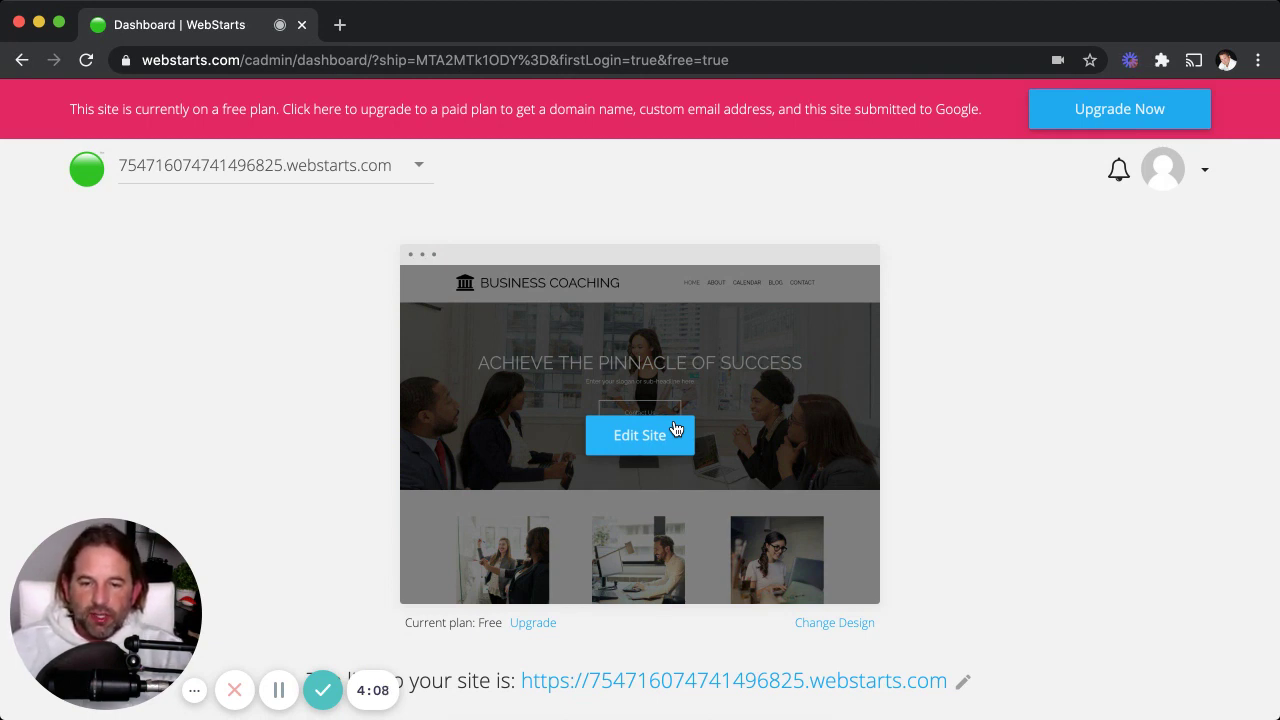
left_click(662, 440)
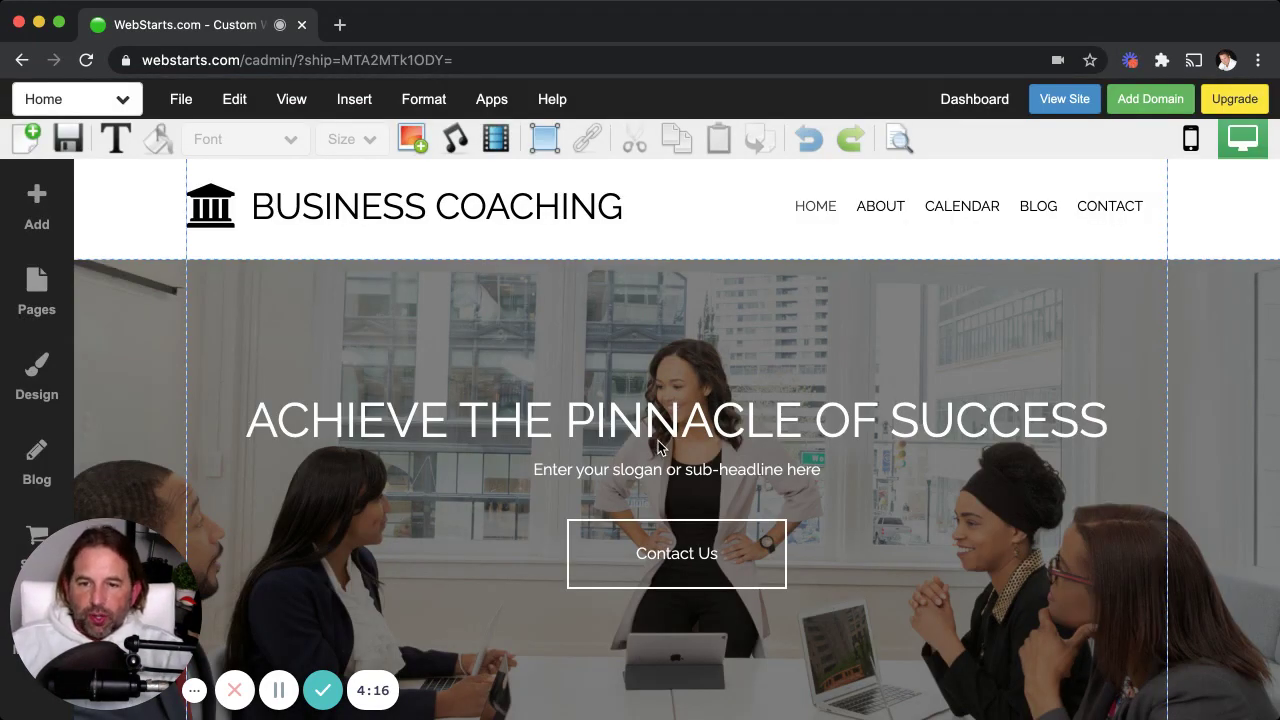
left_click(671, 410)
mouse_move(692, 412)
left_mouse_down()
mouse_move(694, 358)
mouse_move(696, 390)
left_mouse_up()
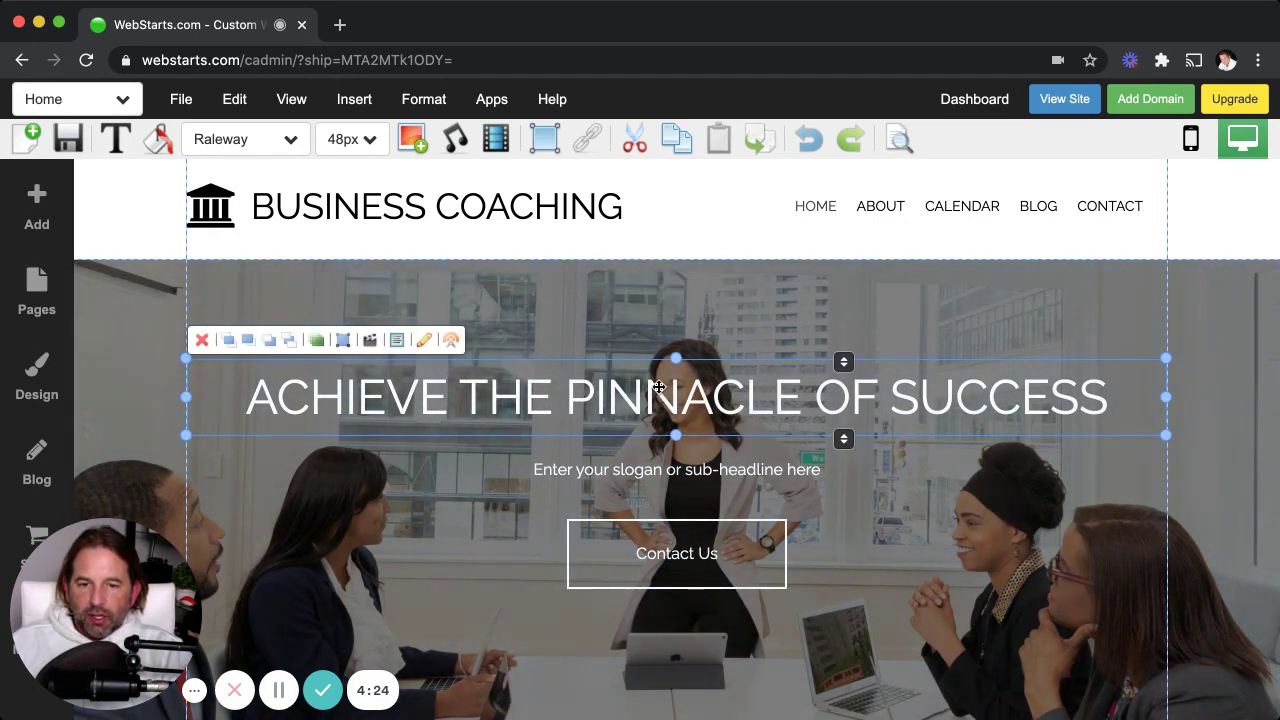
Replace the hero headline text with "WHATEVER HEADLINE", moving the text settings out of the way.
left_click(659, 386)
triple_click(658, 386)
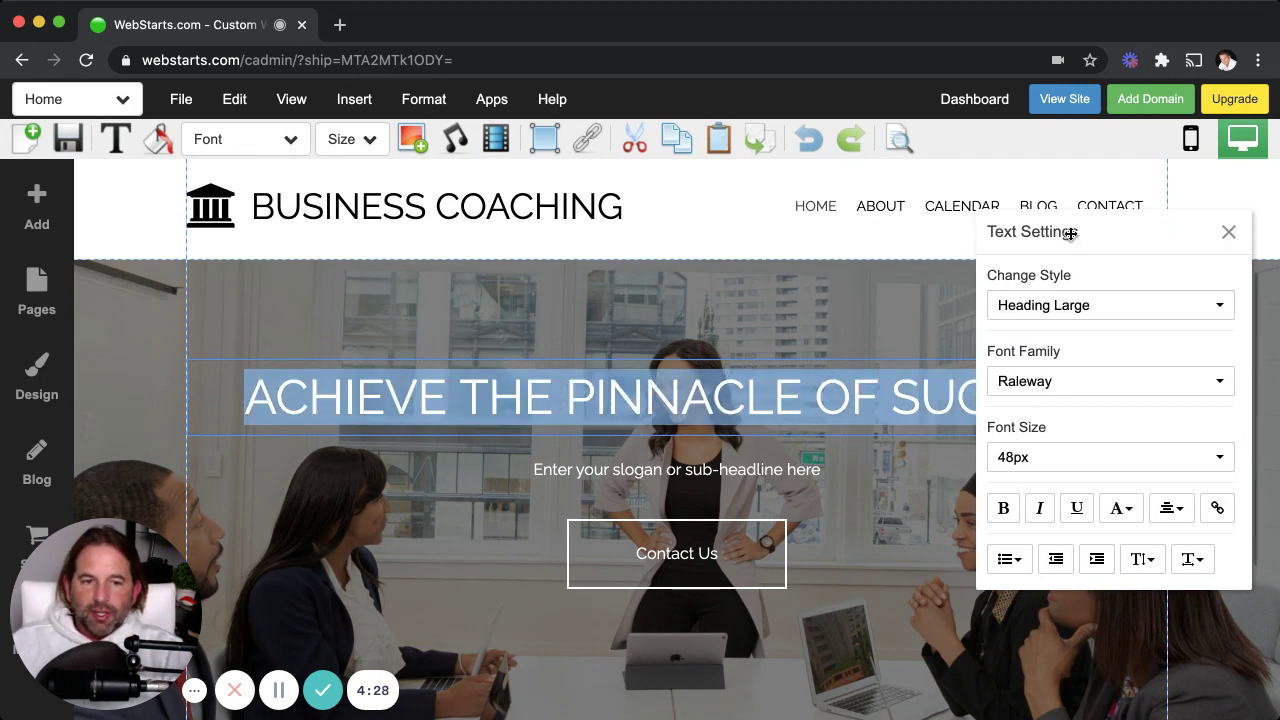
left_click_drag(1069, 232, 1061, 481)
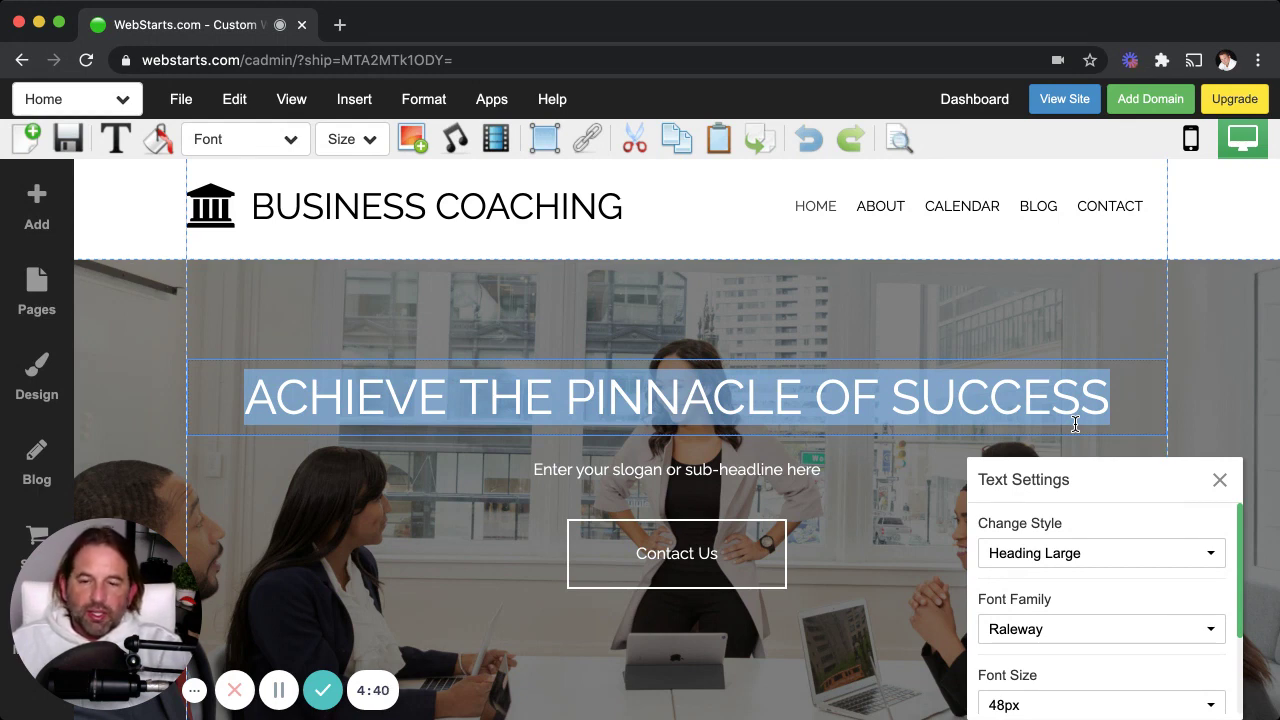
type("WHATEVER HEAD")
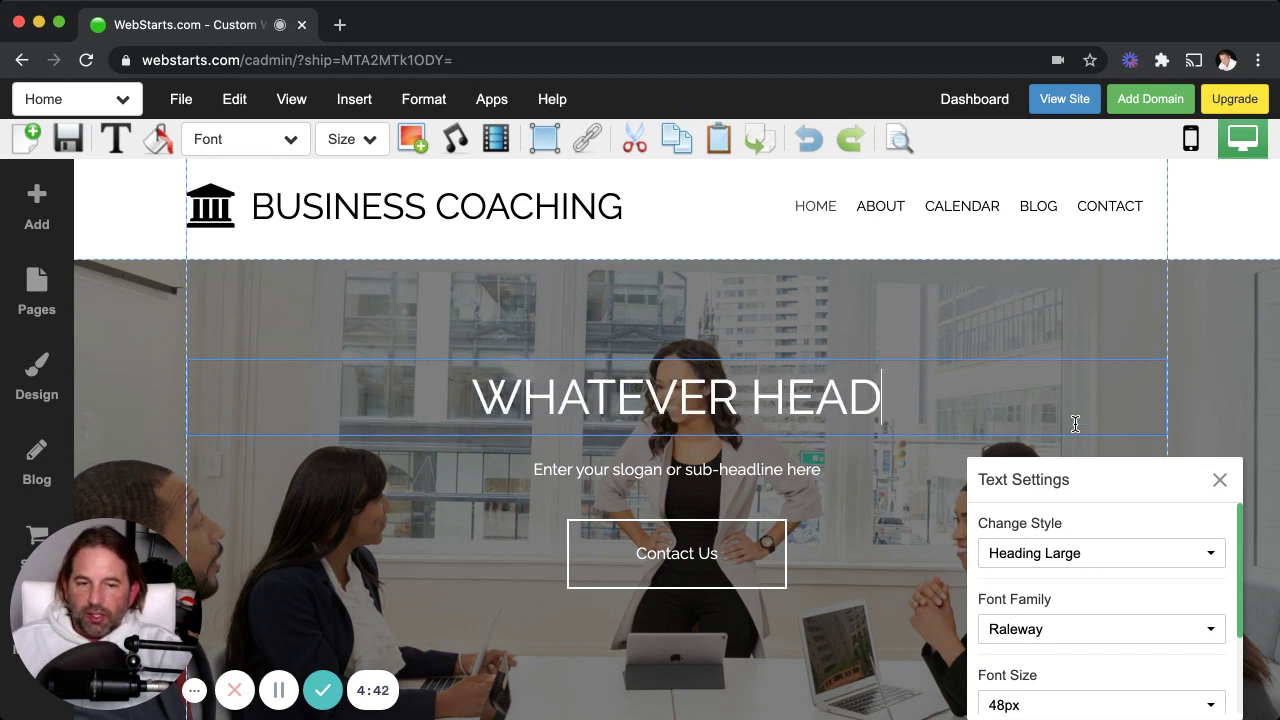
type("LINE")
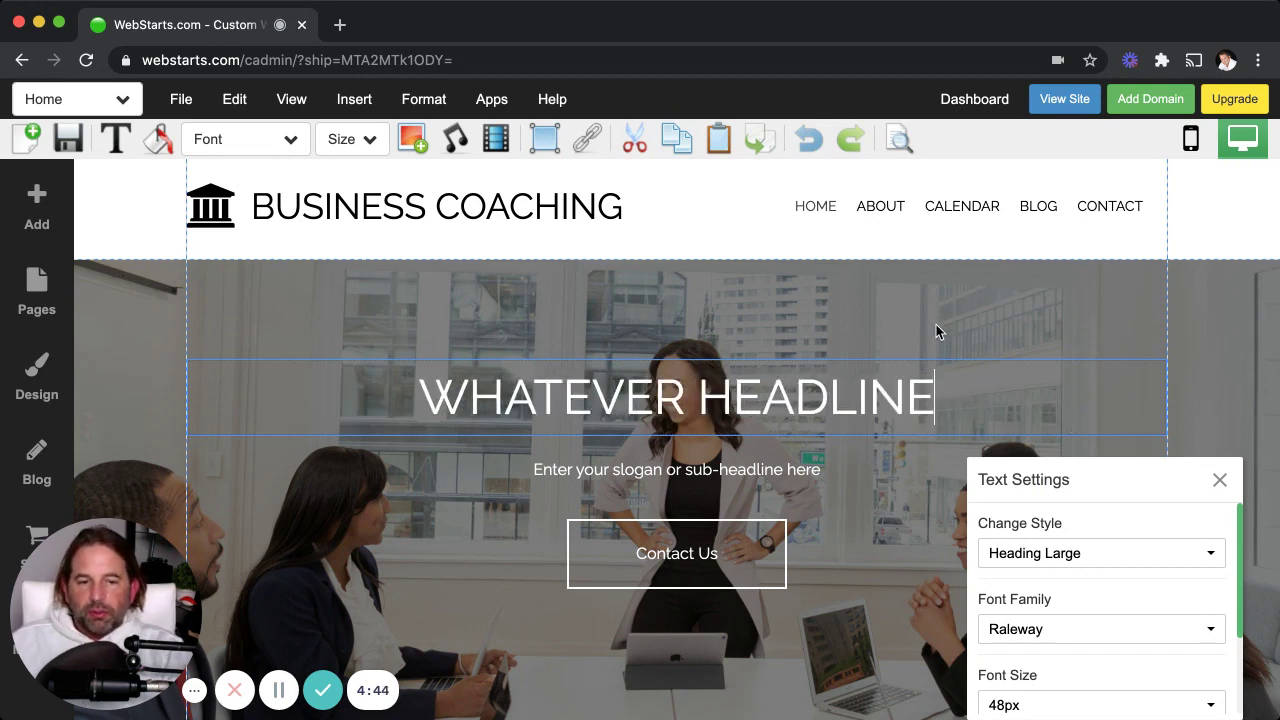
left_click(949, 327)
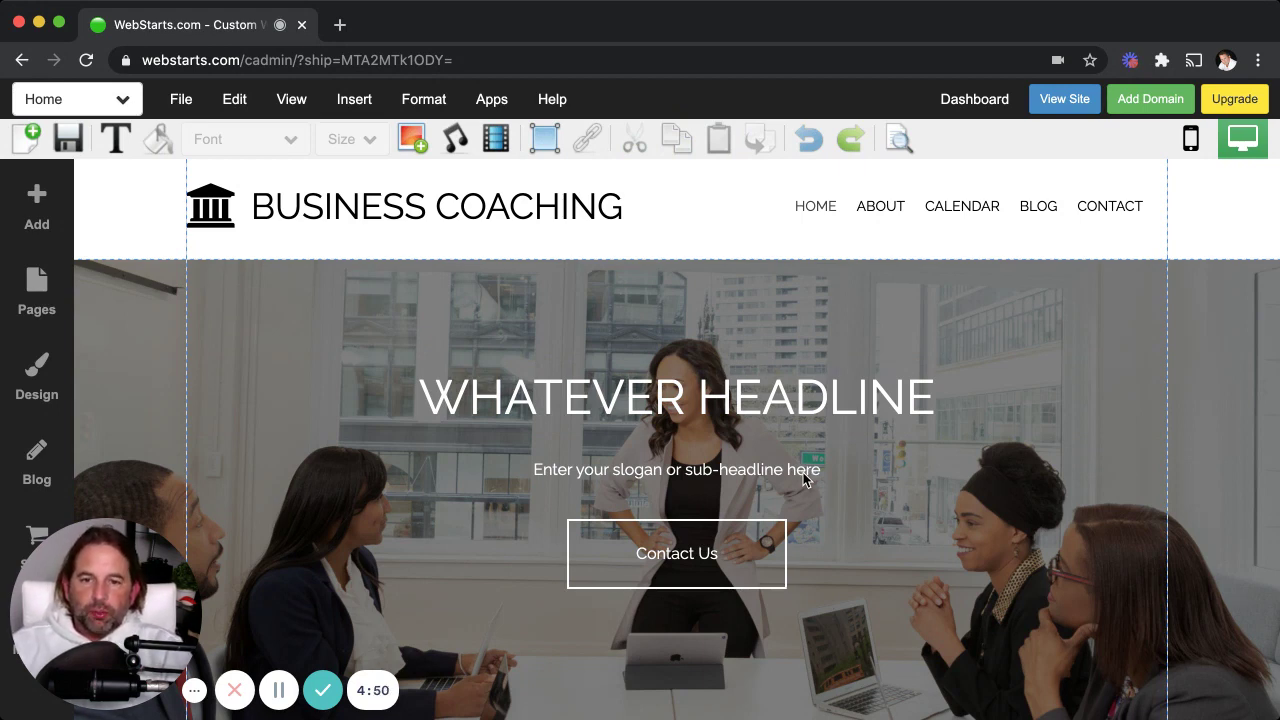
scroll(820, 470, "down", 2)
scroll(822, 472, "up", 2)
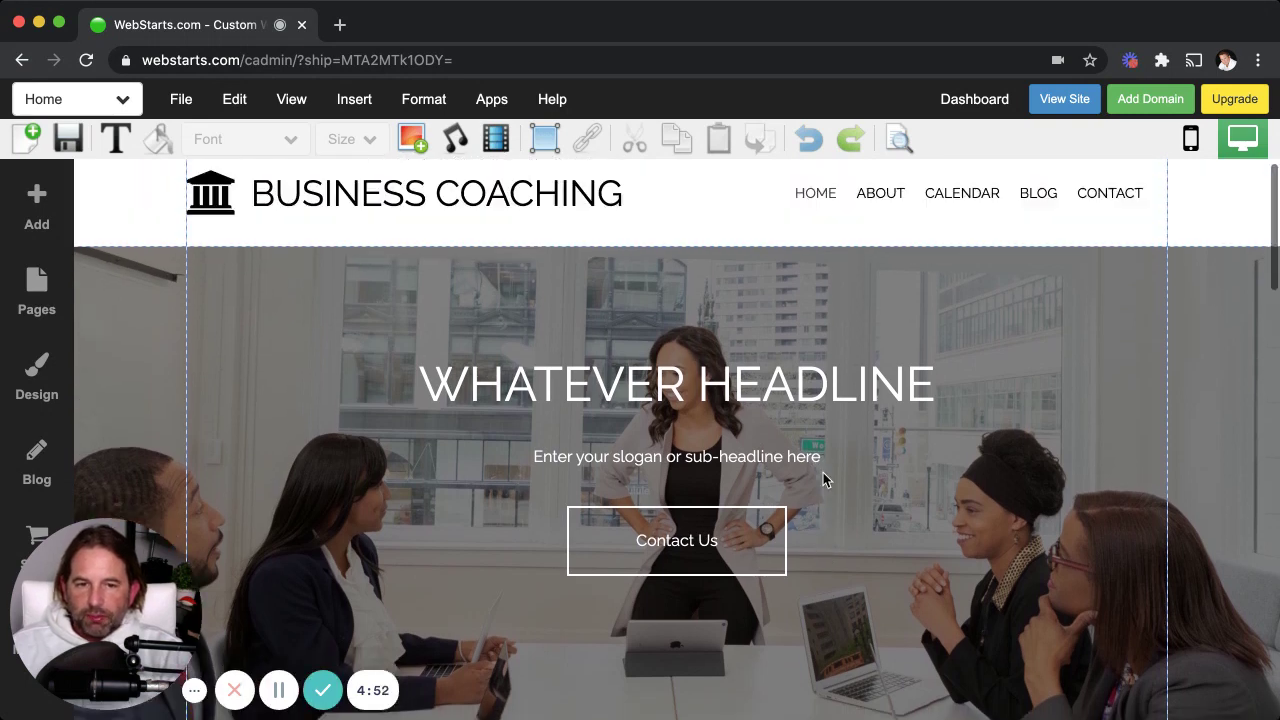
scroll(823, 472, "up", 1)
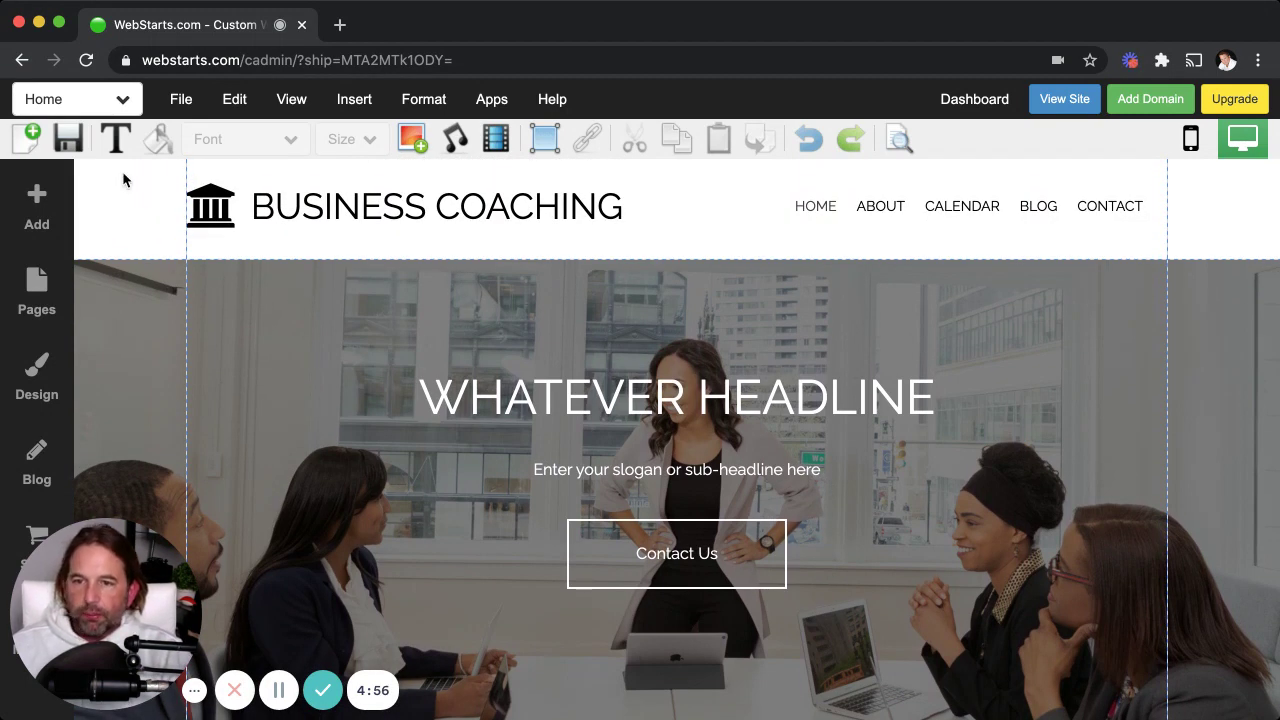
Extend the white header section's lower edge slightly downward to make the header a little taller.
left_click(157, 210)
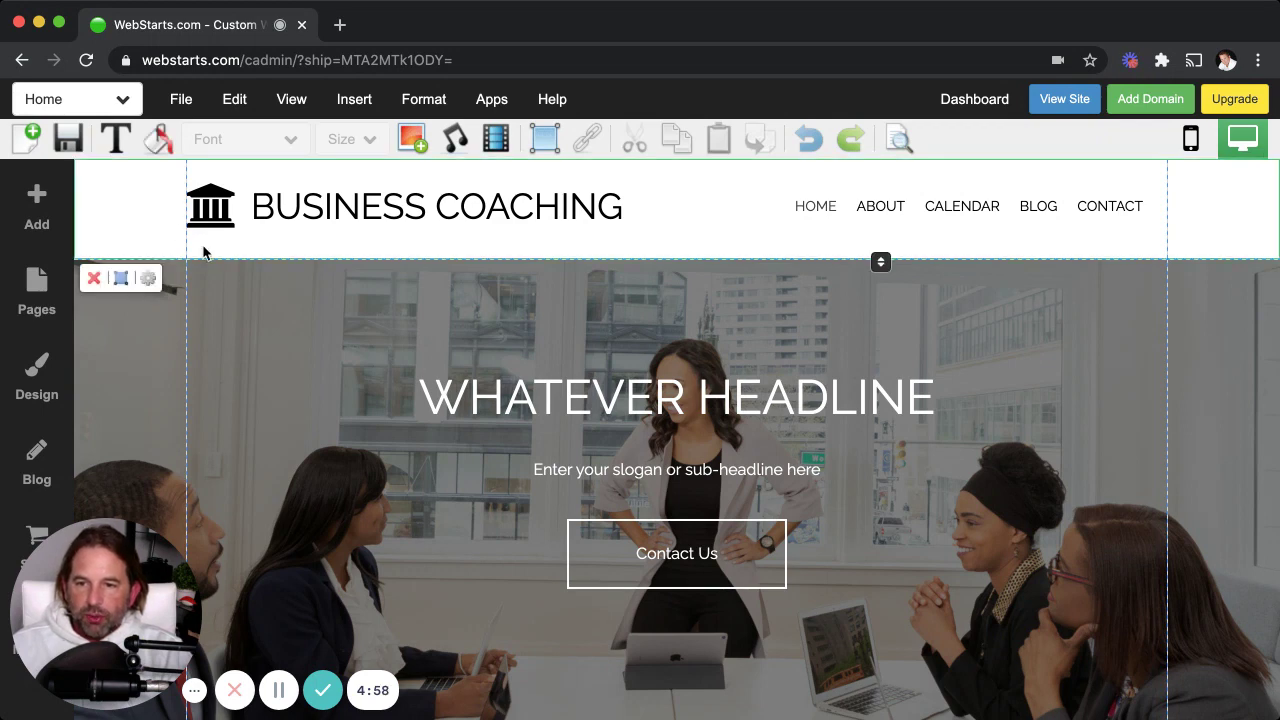
mouse_move(255, 260)
left_mouse_down()
mouse_move(259, 293)
mouse_move(262, 268)
left_mouse_up()
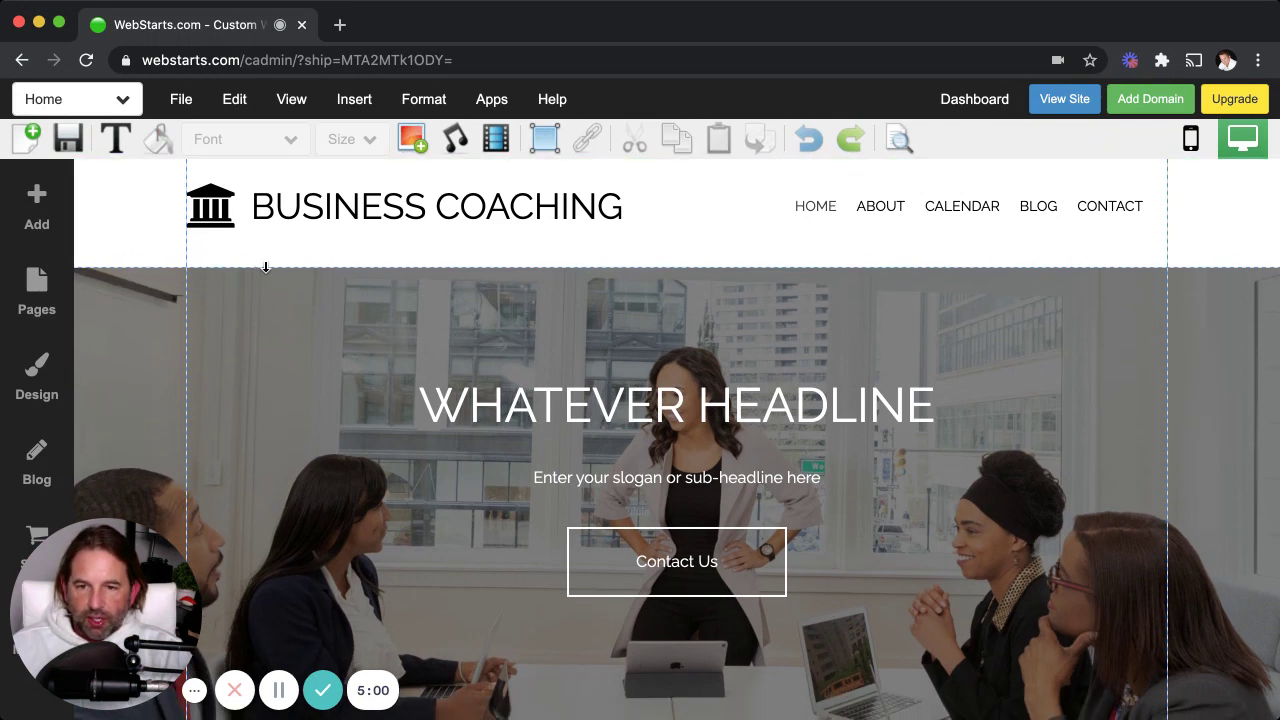
left_click(124, 238)
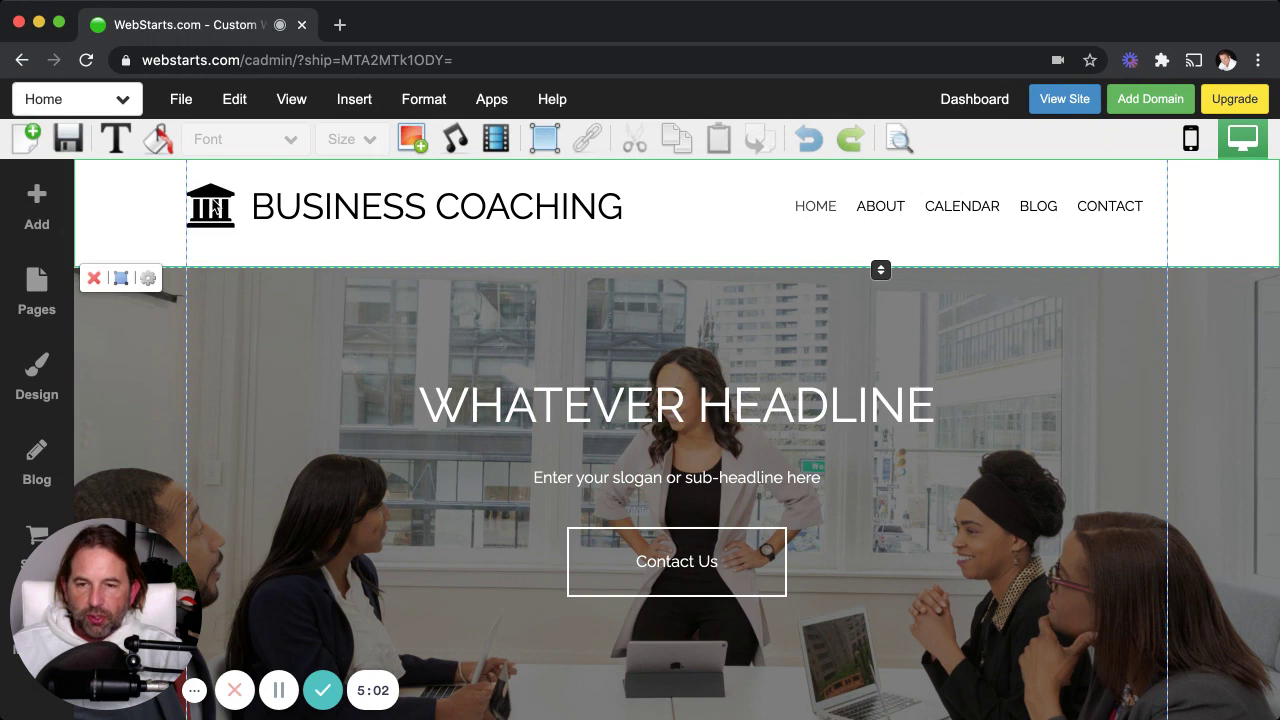
Examine the editable elements of the header and footer, including the navigation menu, site title, logo, email form and WebStarts credit text.
left_click(1096, 208)
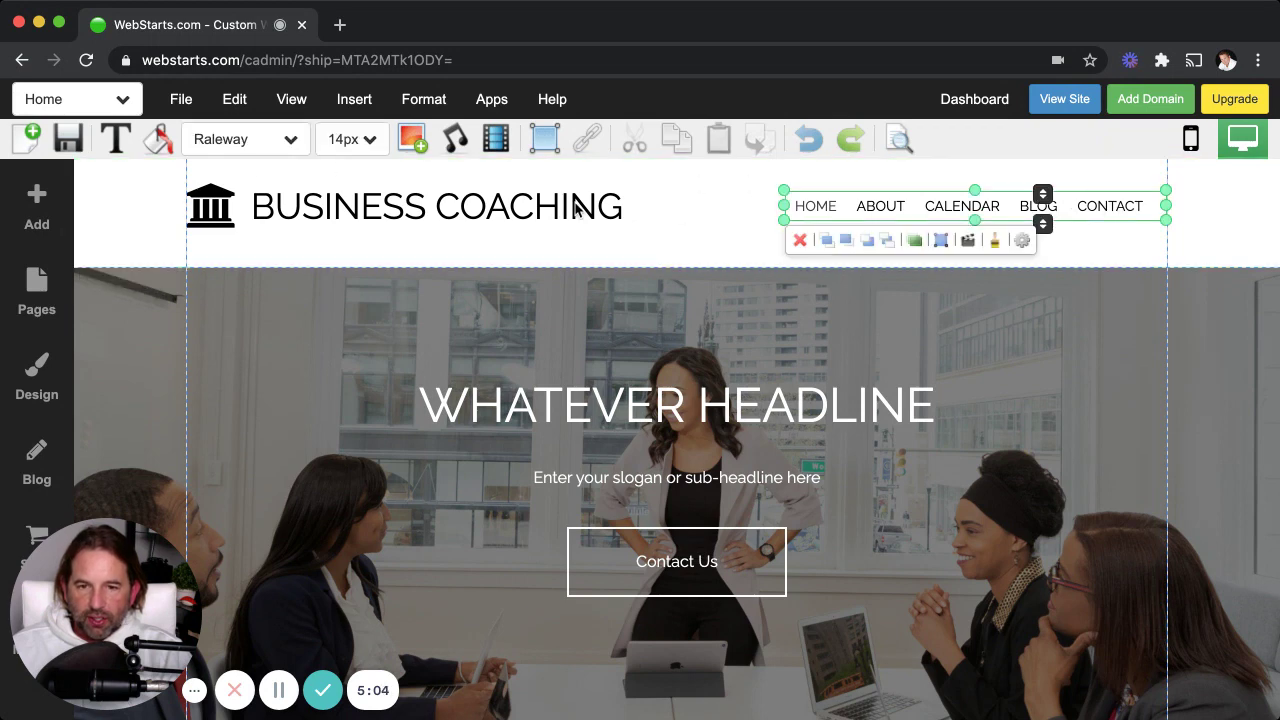
left_click(400, 207)
left_click(228, 205)
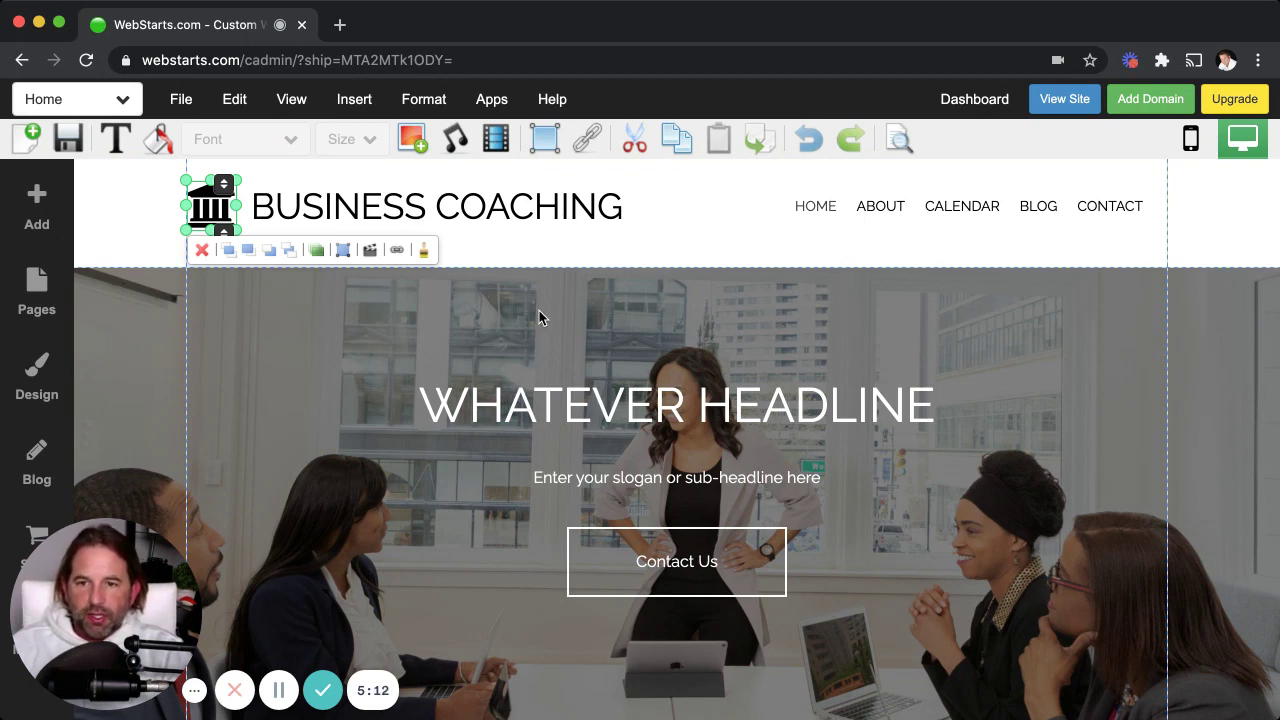
scroll(564, 368, "down", 20)
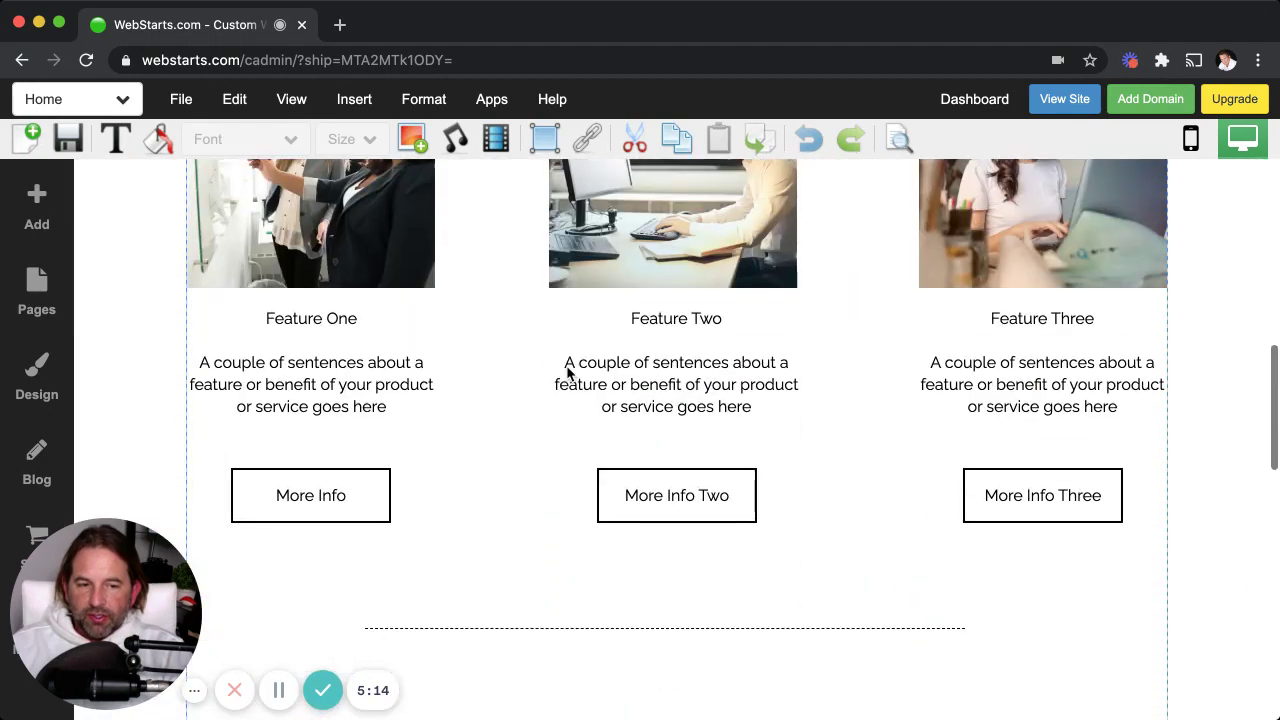
scroll(566, 371, "up", 2)
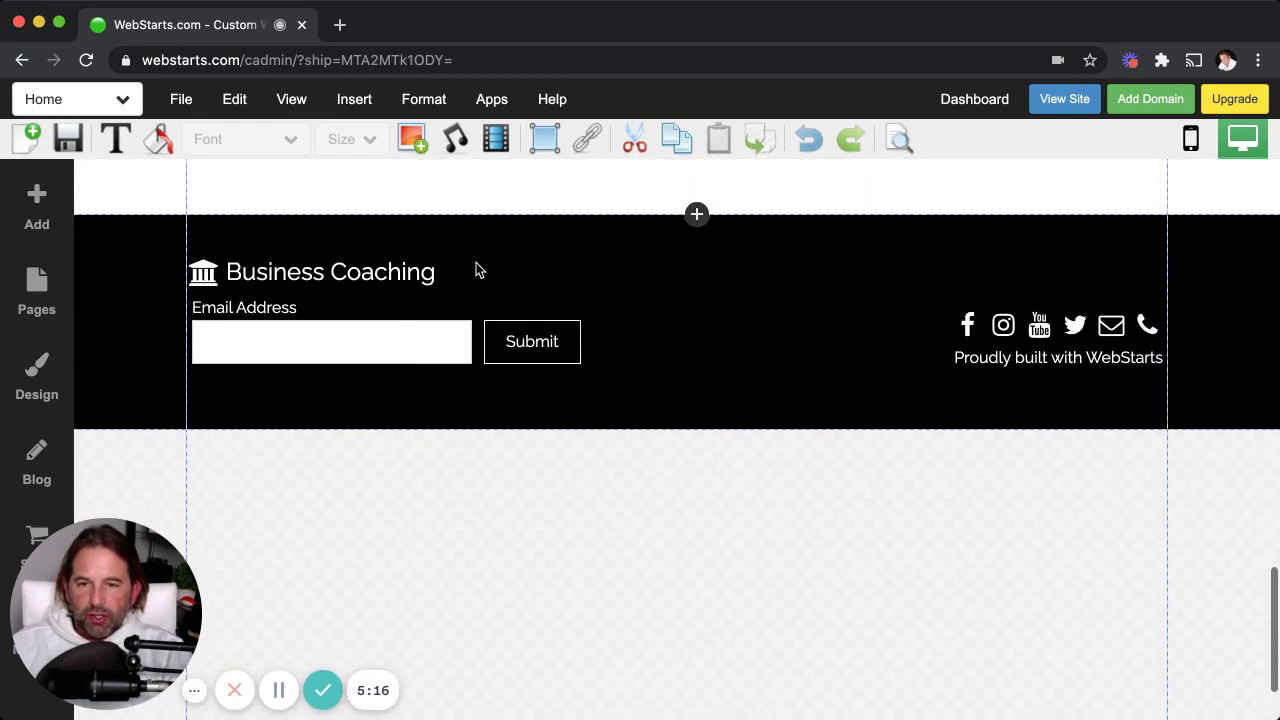
left_click(385, 266)
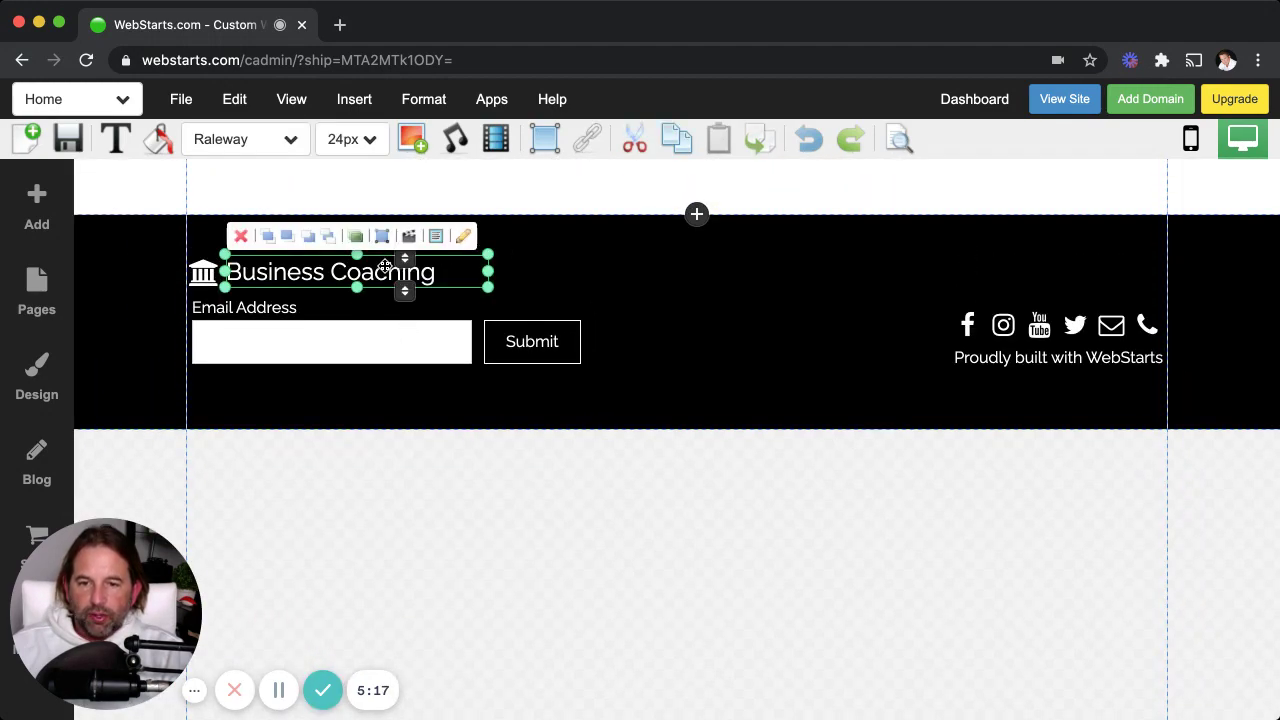
left_click(396, 328)
left_click(976, 355)
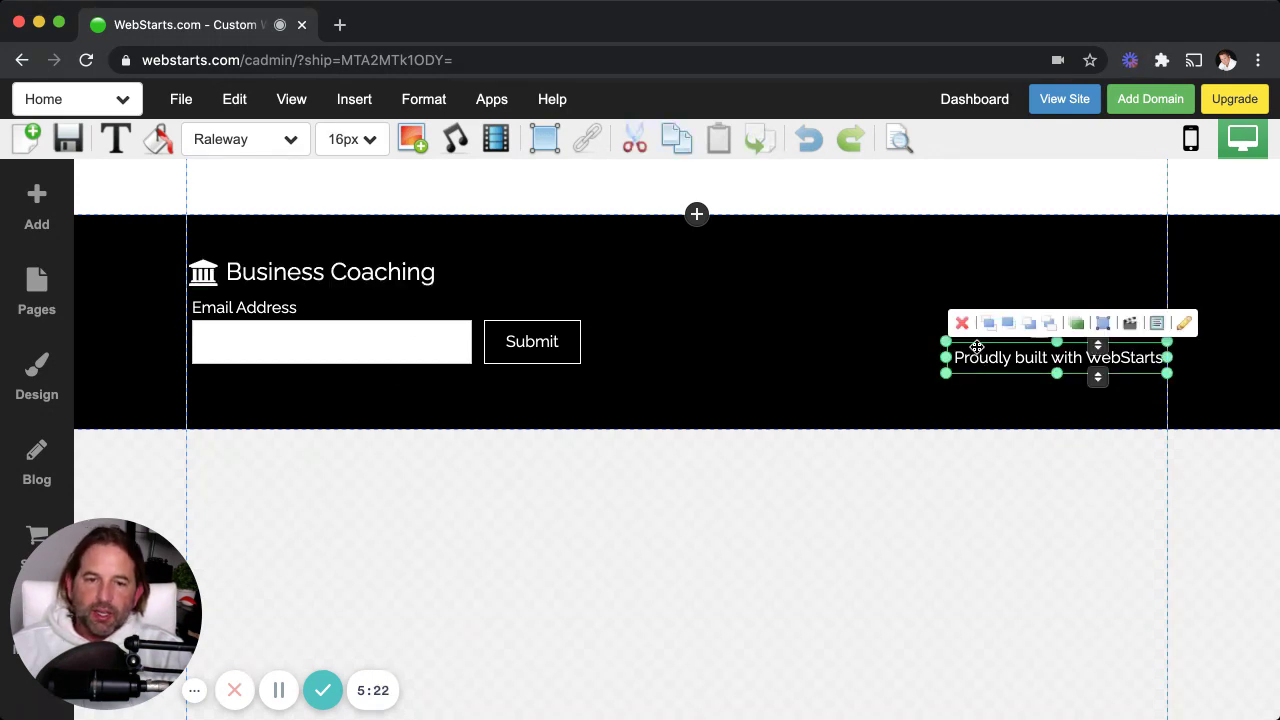
Replace the hero banner's background photo with a tablet picture from the Tablet category of the image search.
scroll(917, 346, "up", 3)
scroll(836, 318, "up", 3)
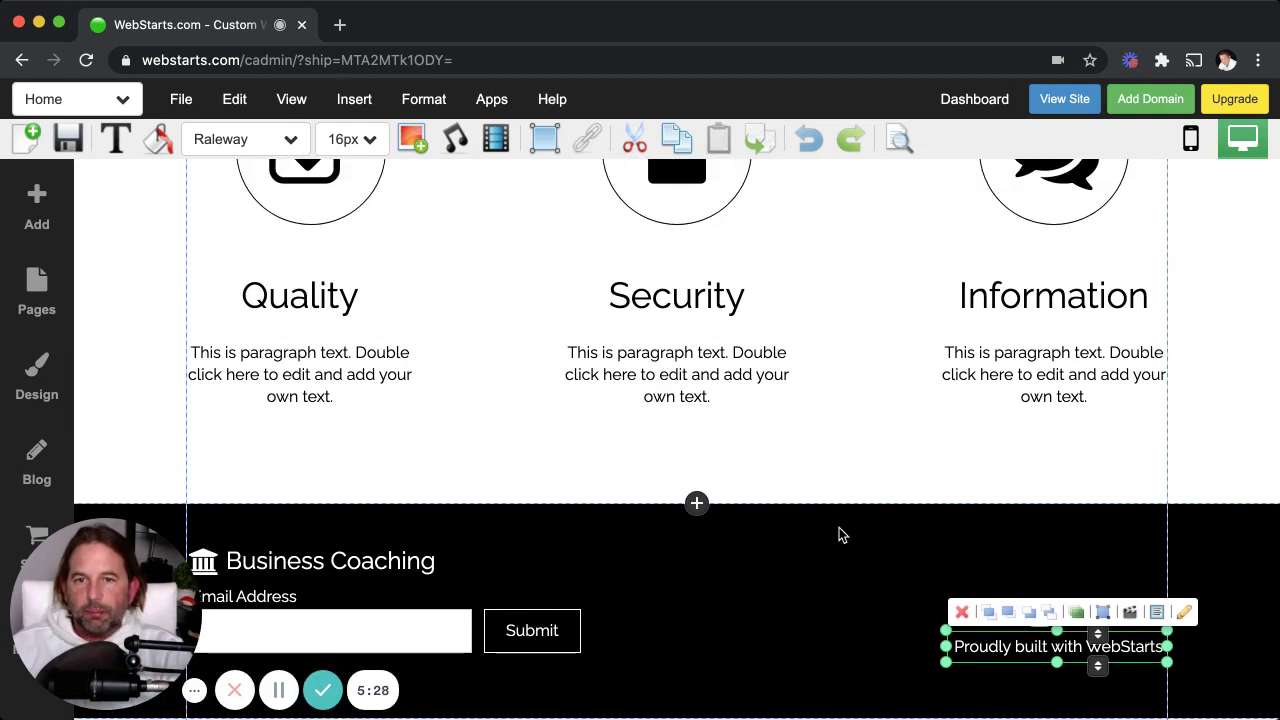
scroll(830, 540, "up", 3)
scroll(825, 541, "up", 15)
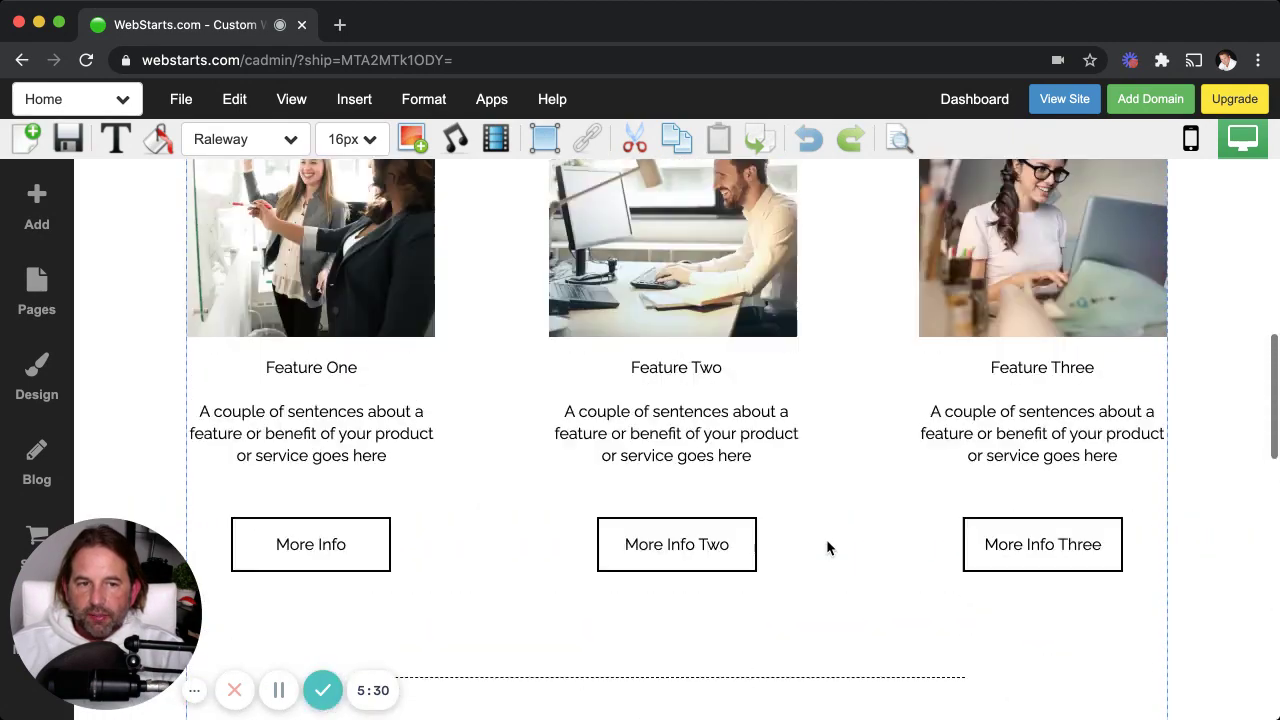
scroll(830, 545, "down", 1)
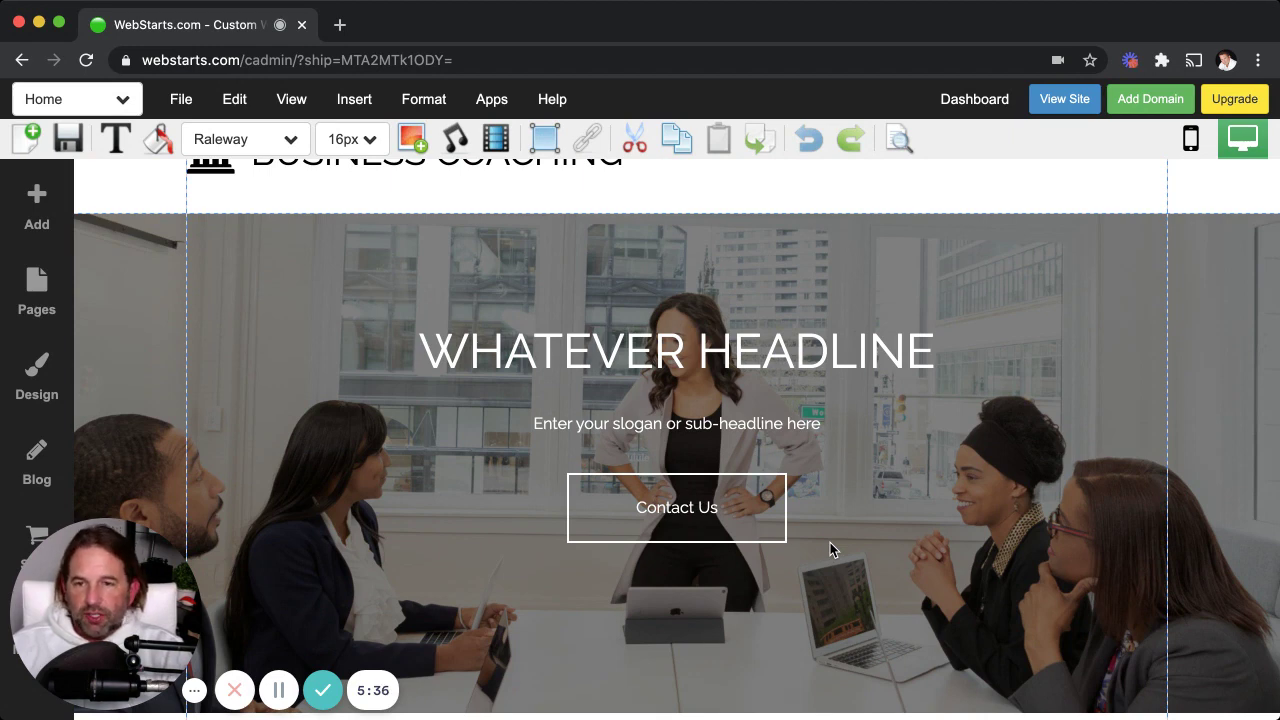
scroll(872, 544, "down", 4)
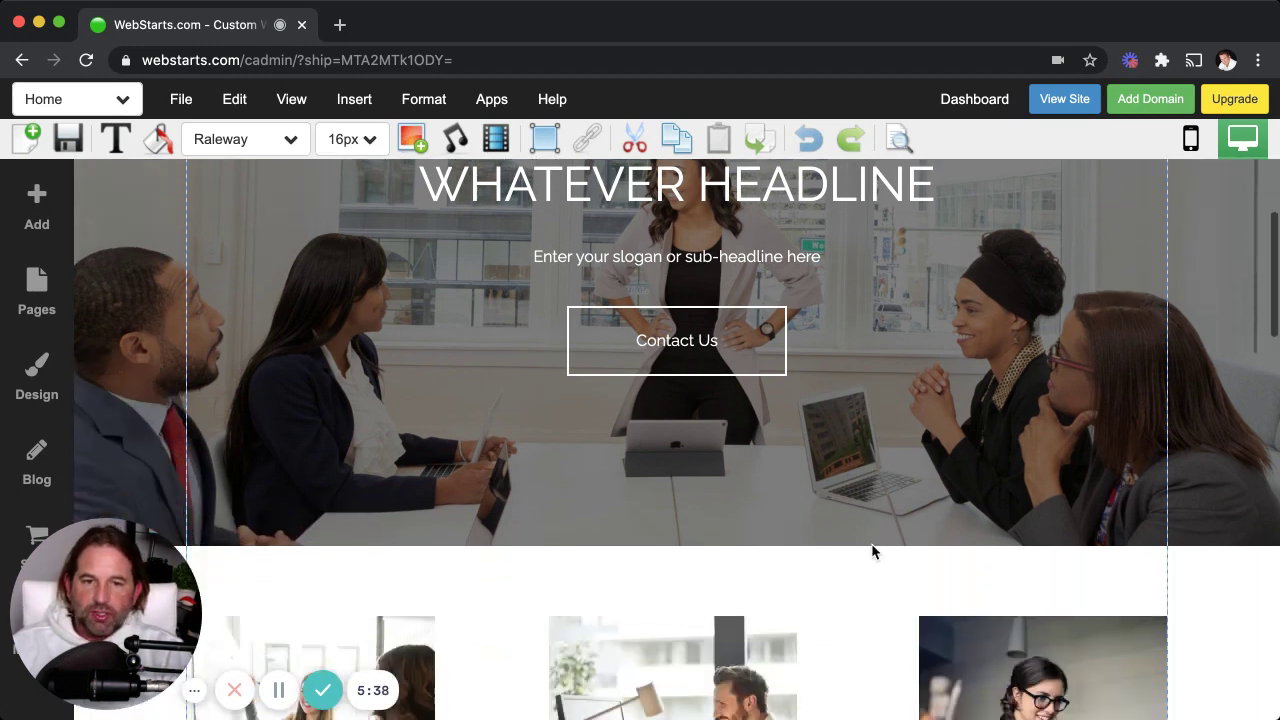
scroll(872, 544, "up", 3)
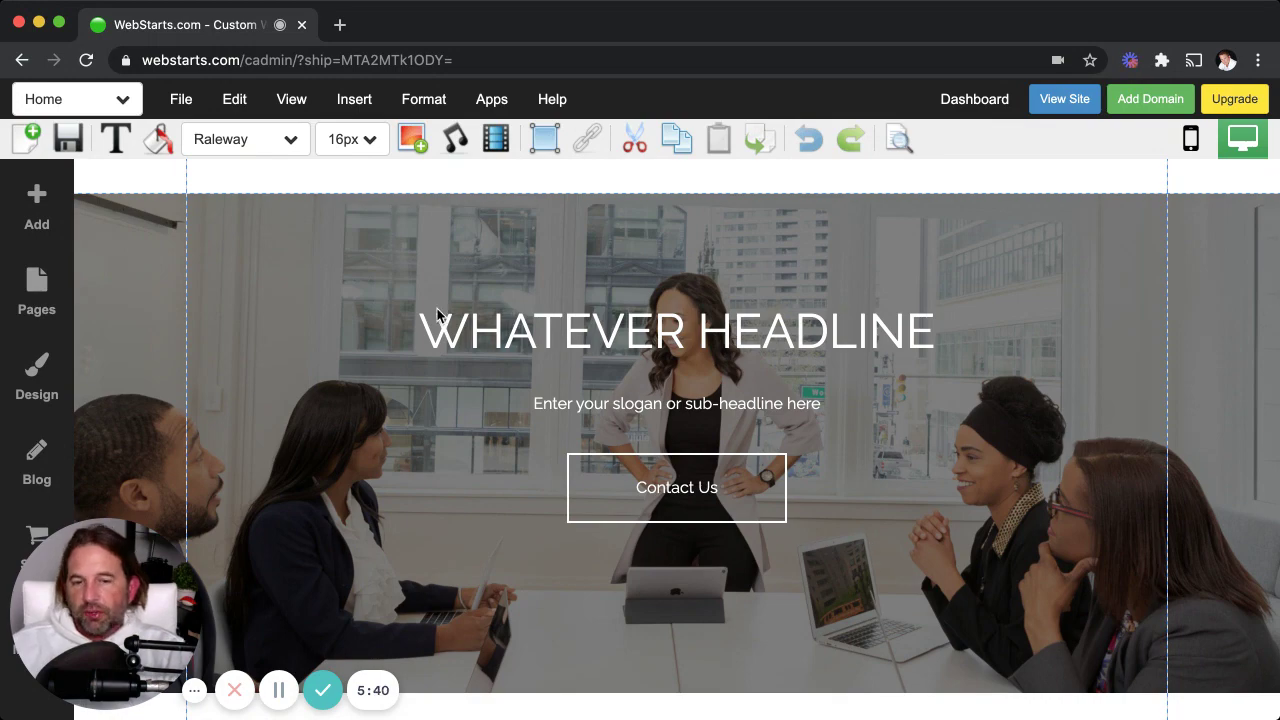
left_click(560, 238)
double_click(560, 238)
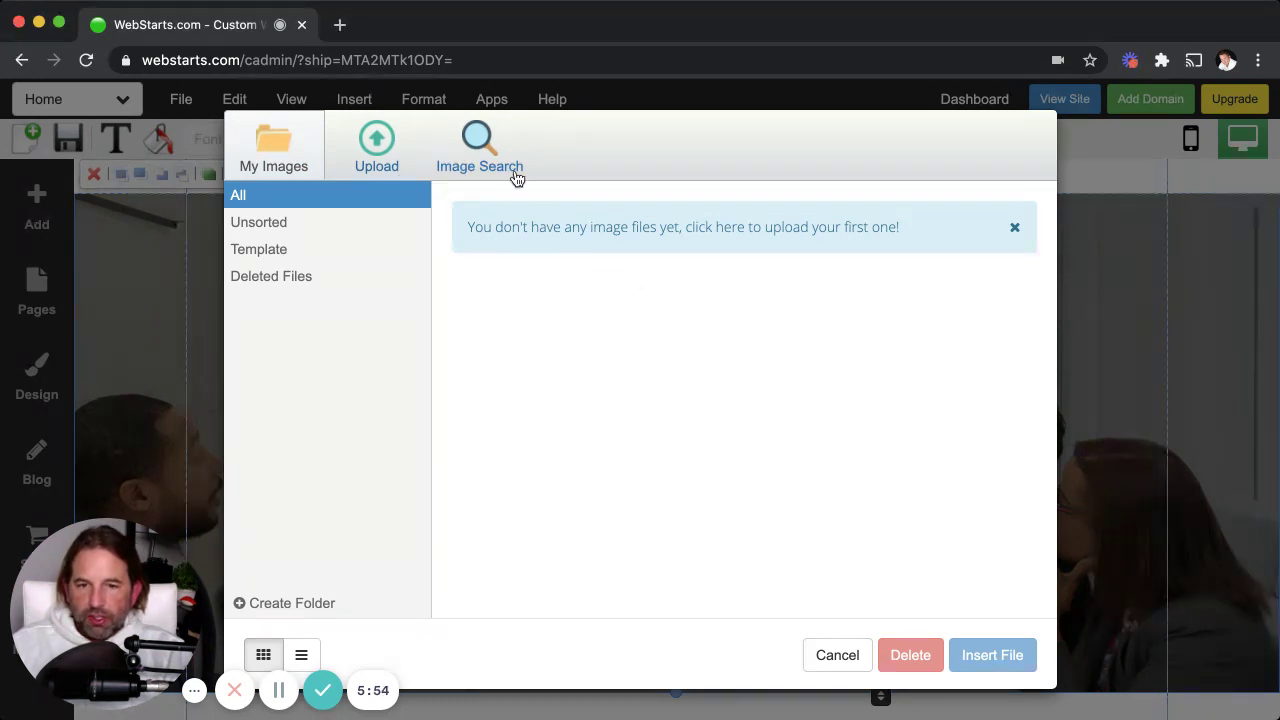
left_click(514, 175)
left_click(534, 291)
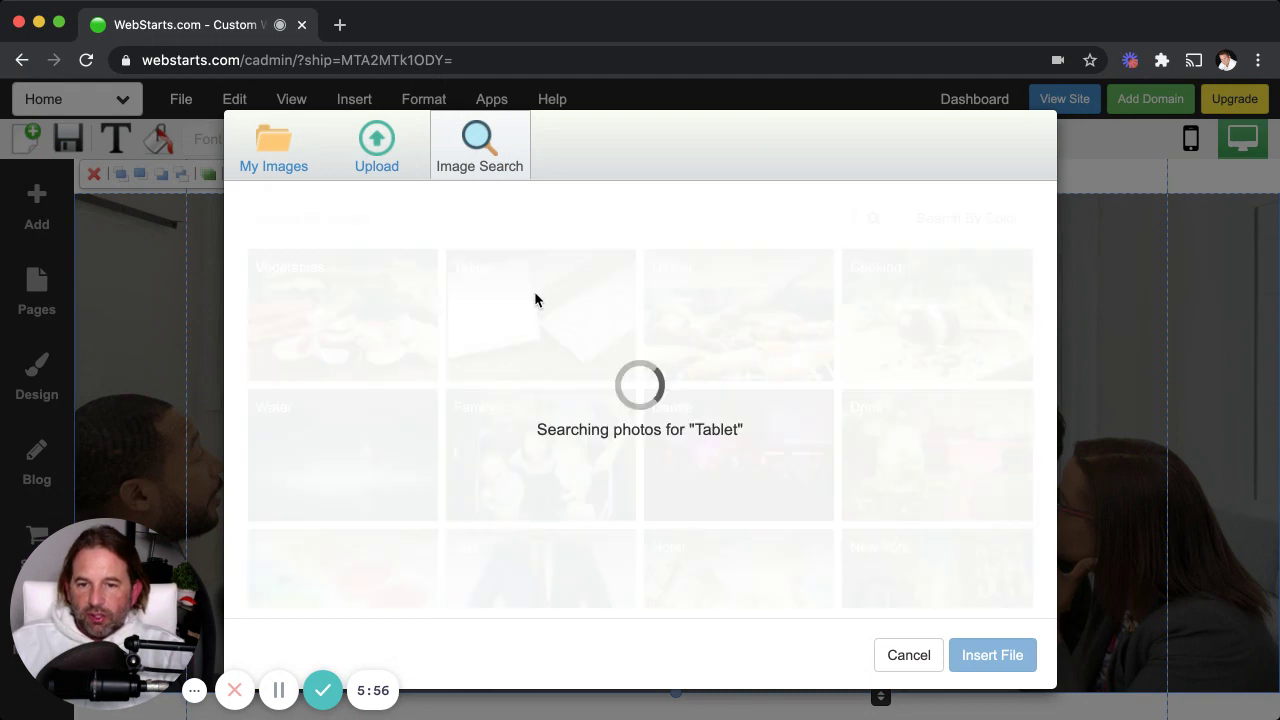
double_click(536, 297)
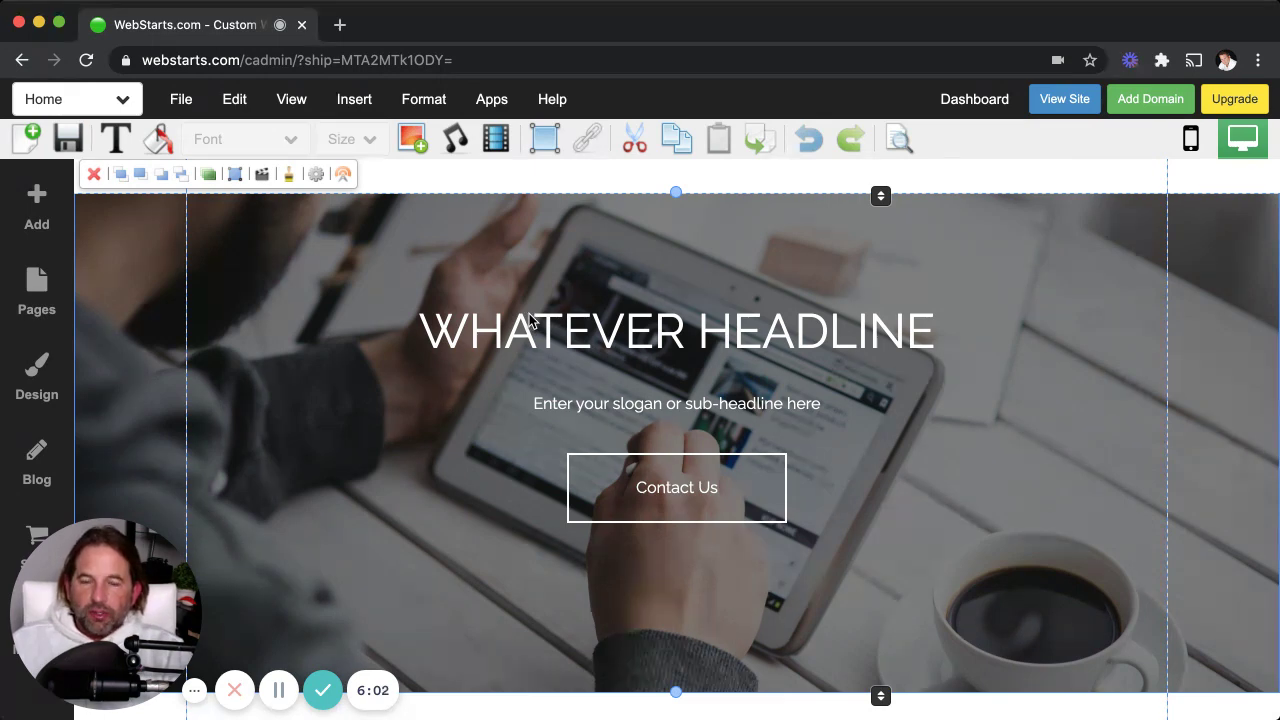
Move the hero banner's Contact Us button slightly down, away from the sub-headline.
scroll(530, 318, "up", 2)
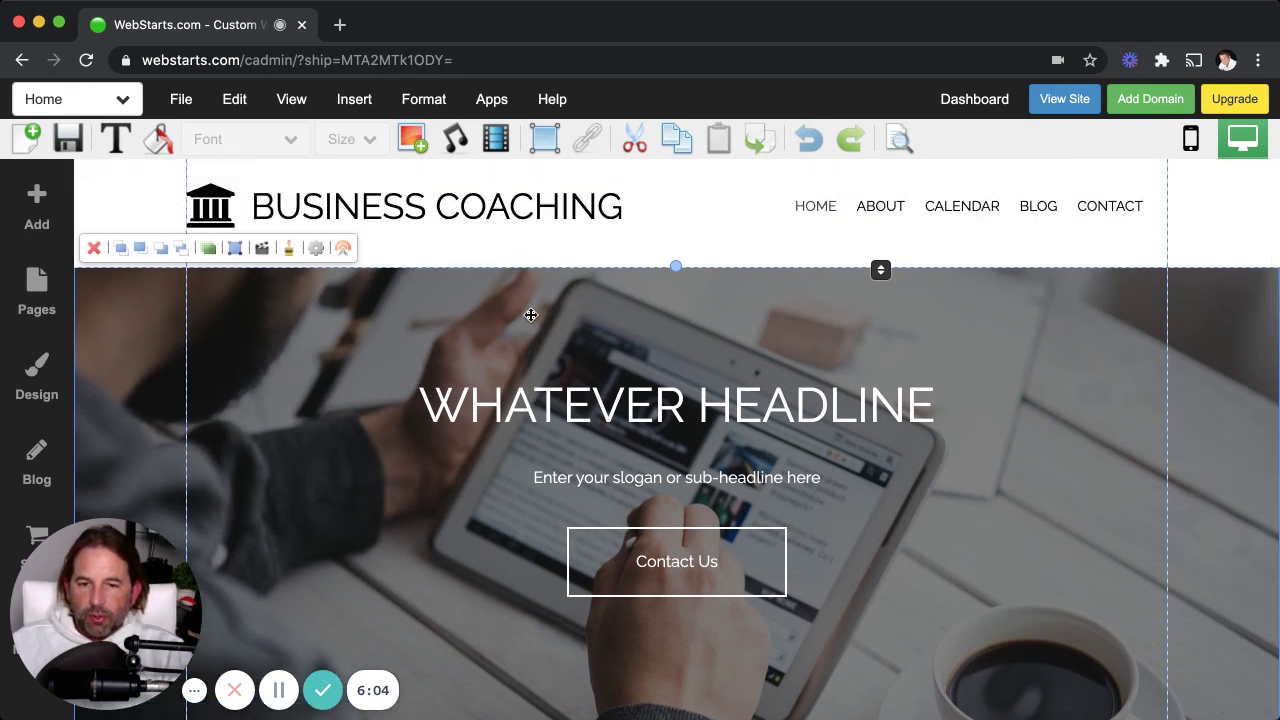
scroll(542, 331, "down", 2)
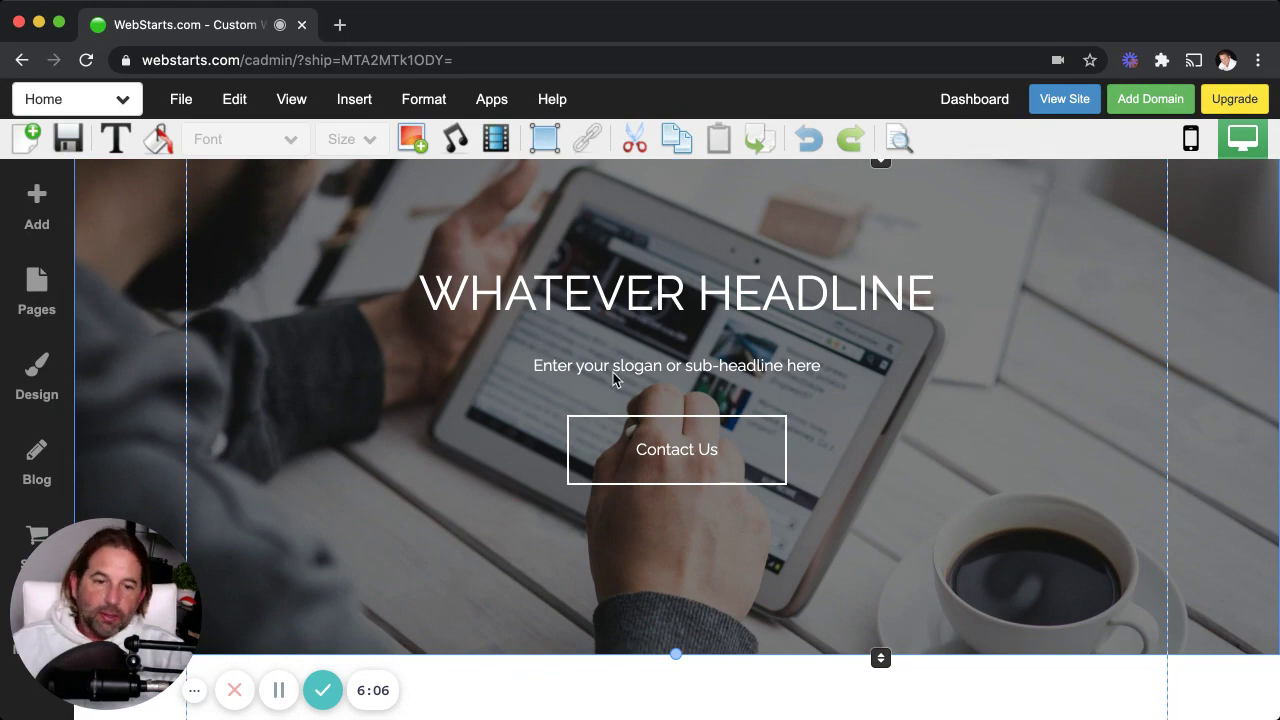
scroll(614, 374, "down", 1)
scroll(614, 374, "down", 1)
left_click(687, 352)
left_click_drag(687, 352, 690, 380)
scroll(700, 385, "up", 4)
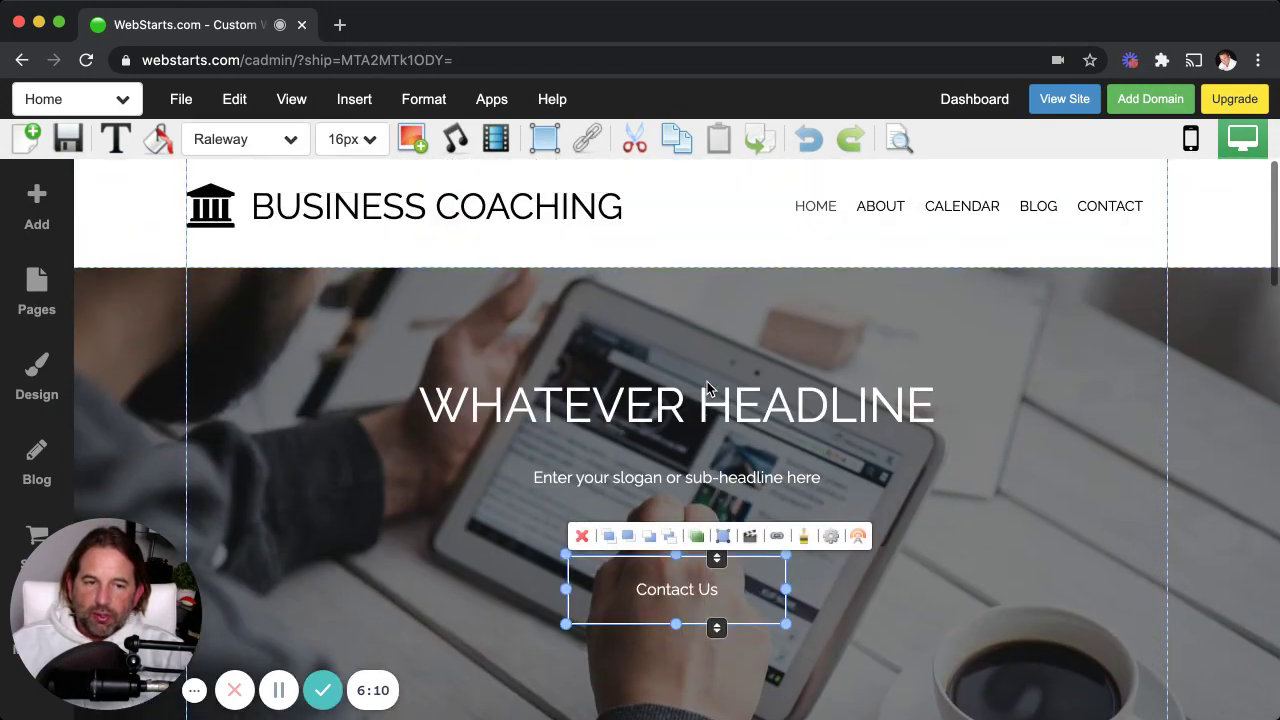
Save the home page, declining to share it, and view the published site.
scroll(709, 390, "down", 7)
scroll(705, 390, "up", 7)
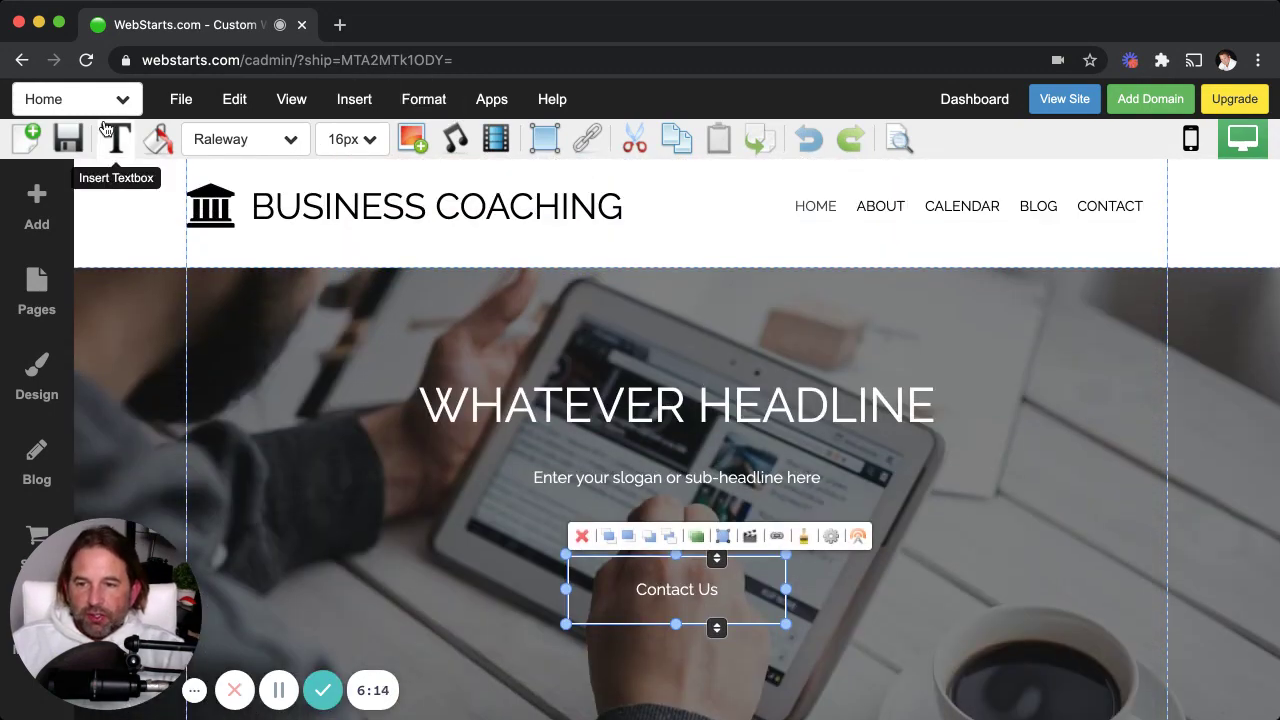
left_click(69, 140)
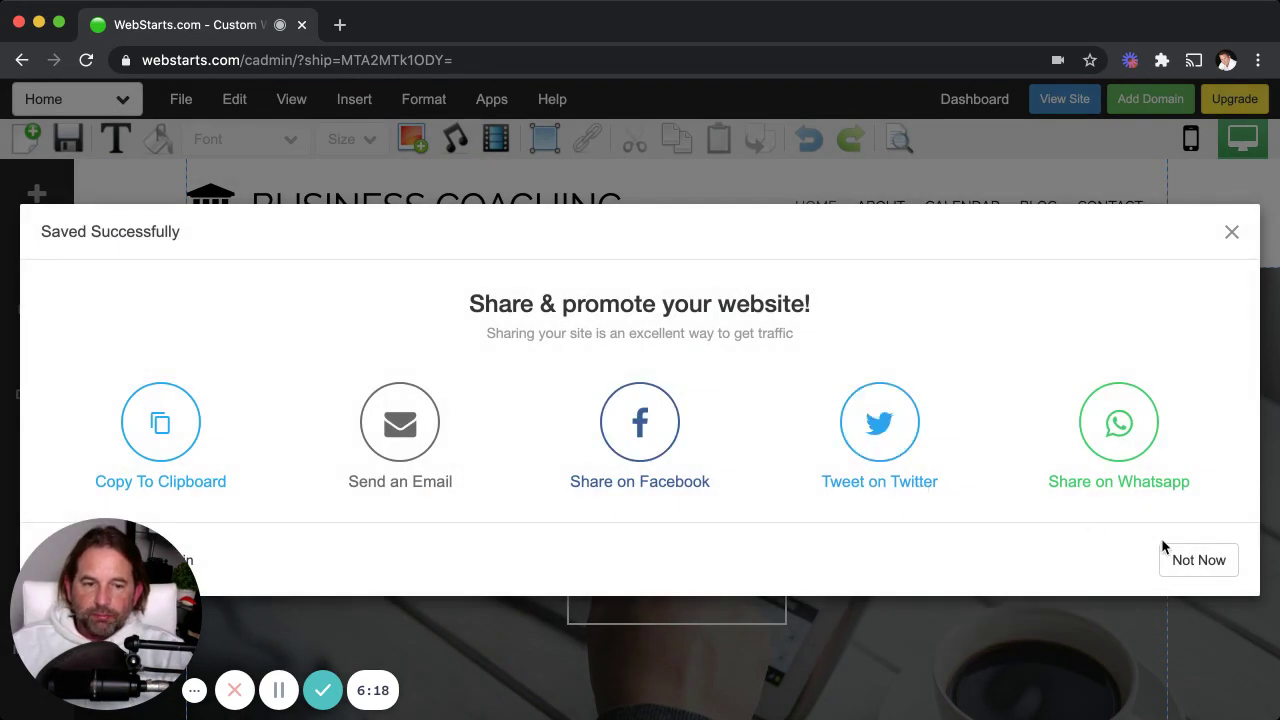
left_click(1182, 558)
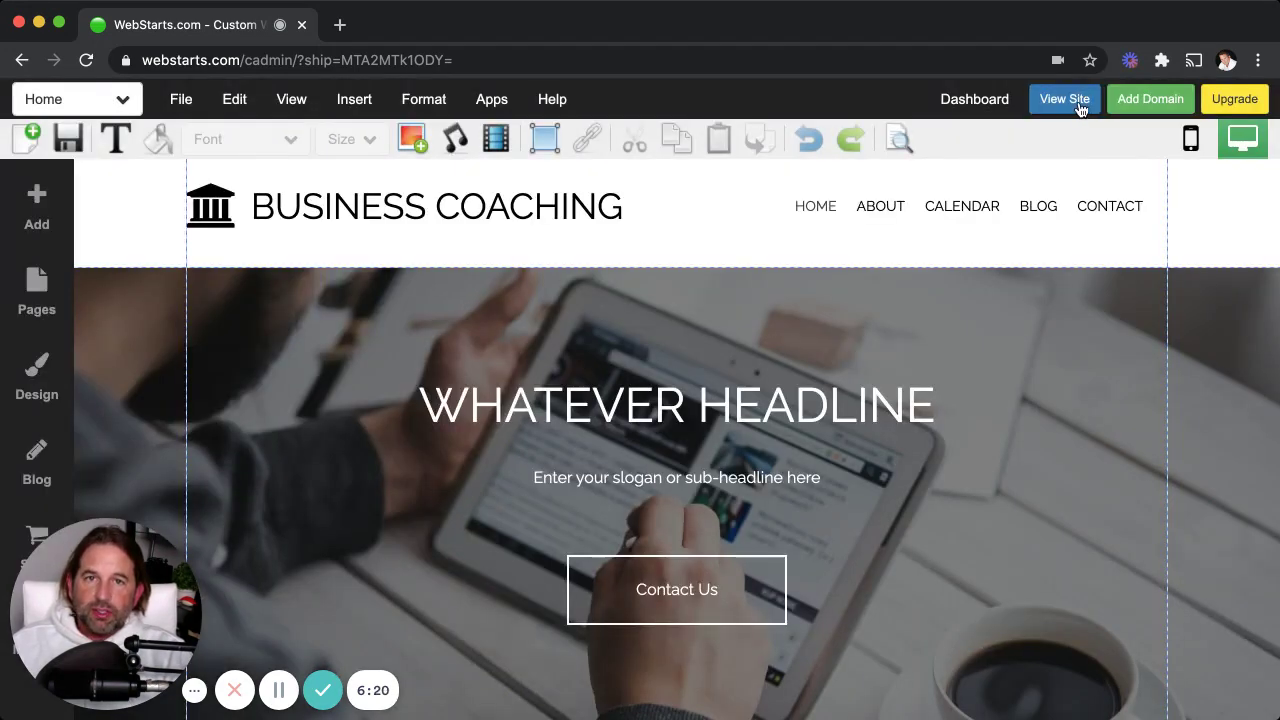
left_click(1078, 103)
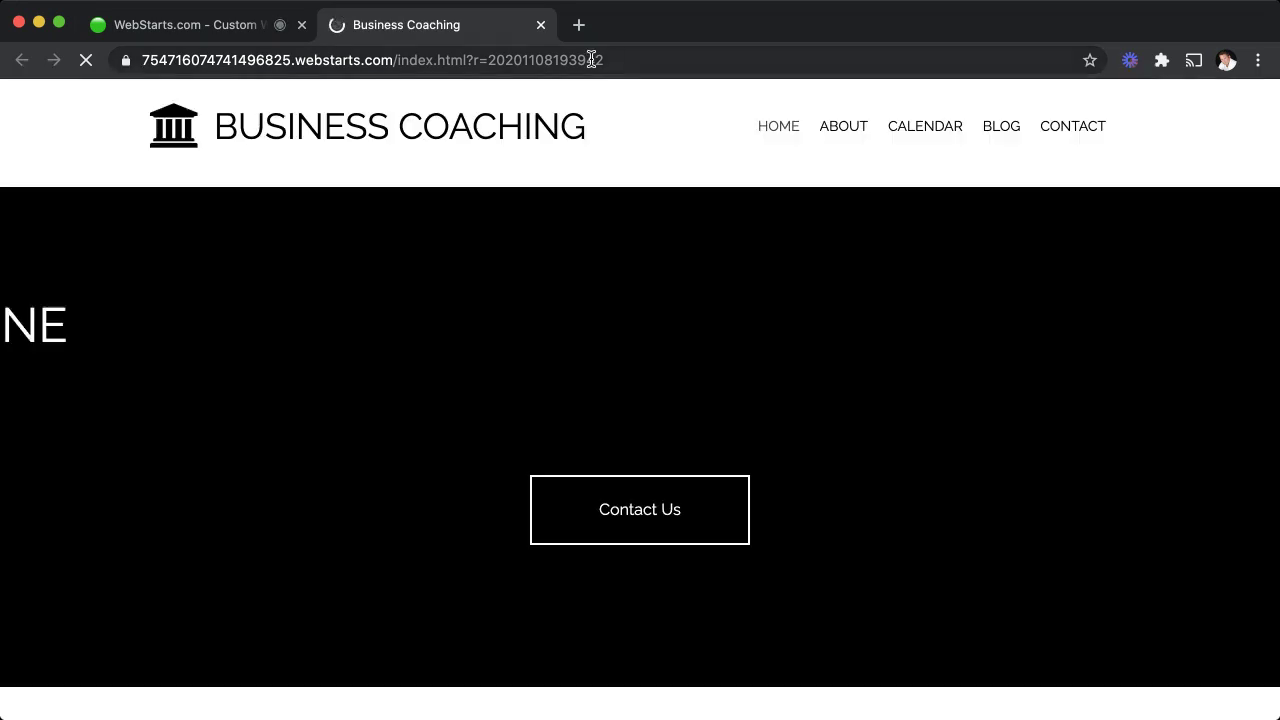
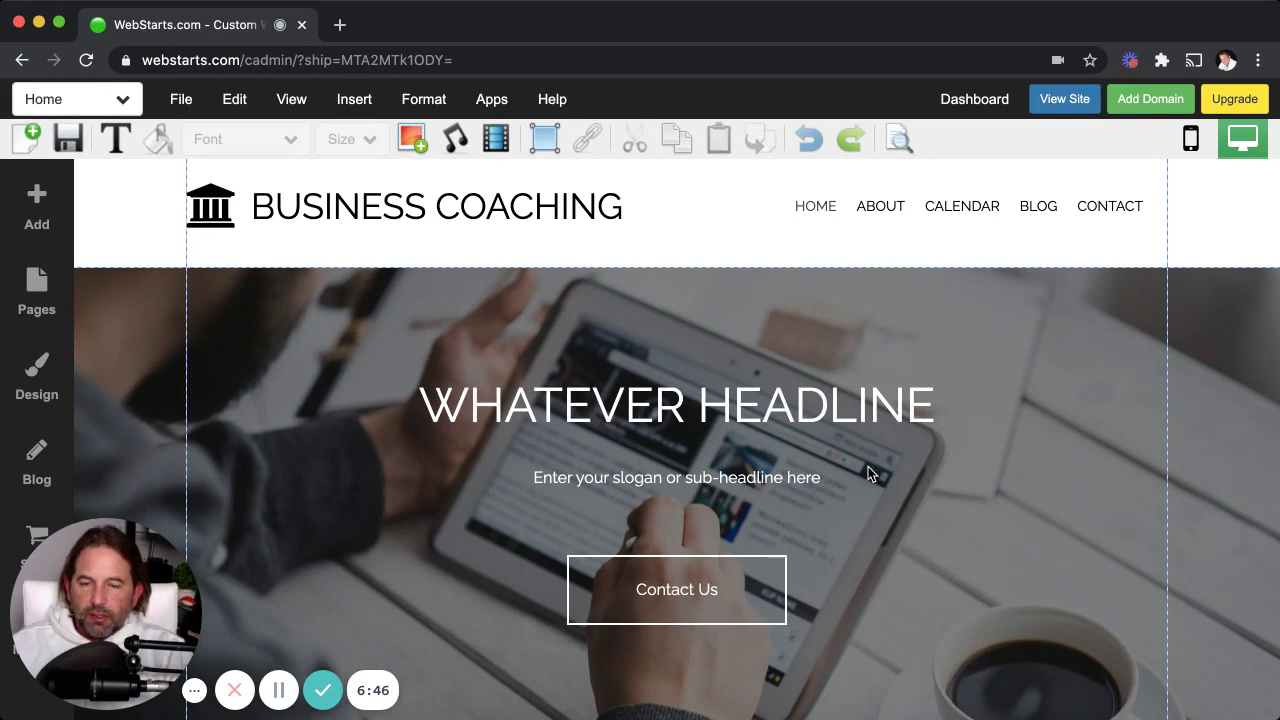
Shift the Feature Two photo slightly to the right so it is centred above its caption.
scroll(858, 504, "down", 10)
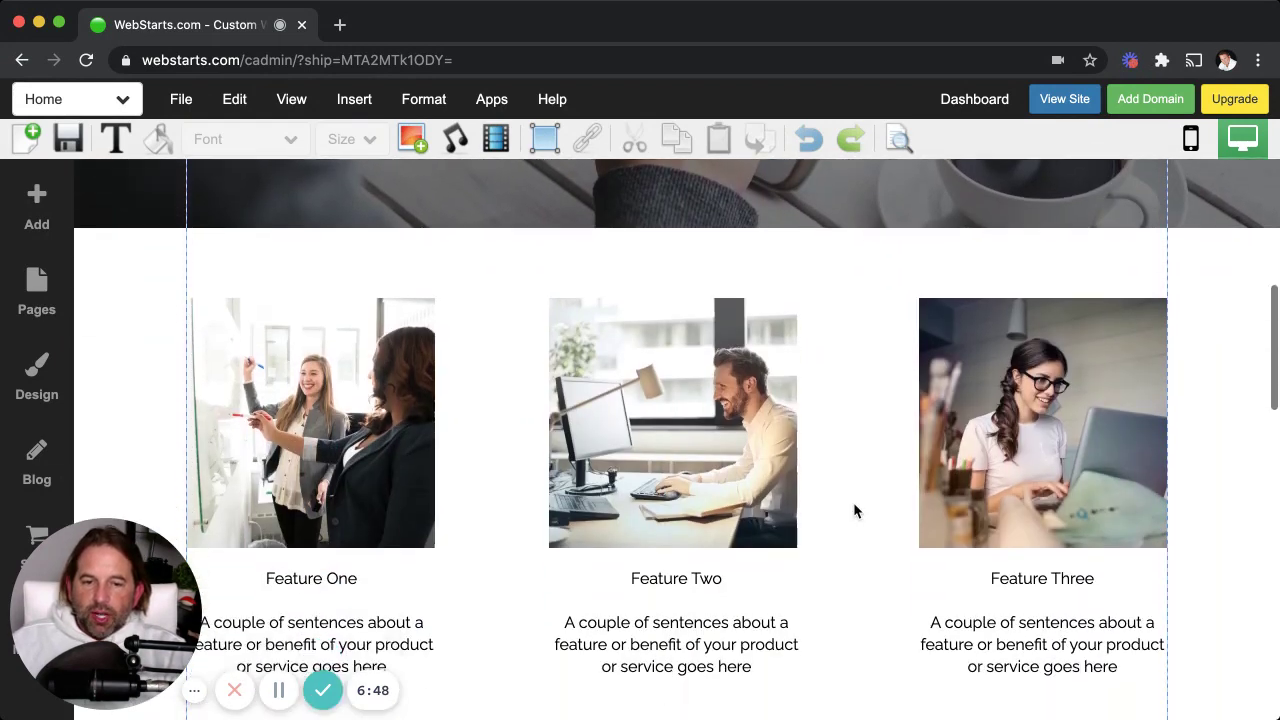
scroll(853, 511, "down", 1)
left_click(745, 422)
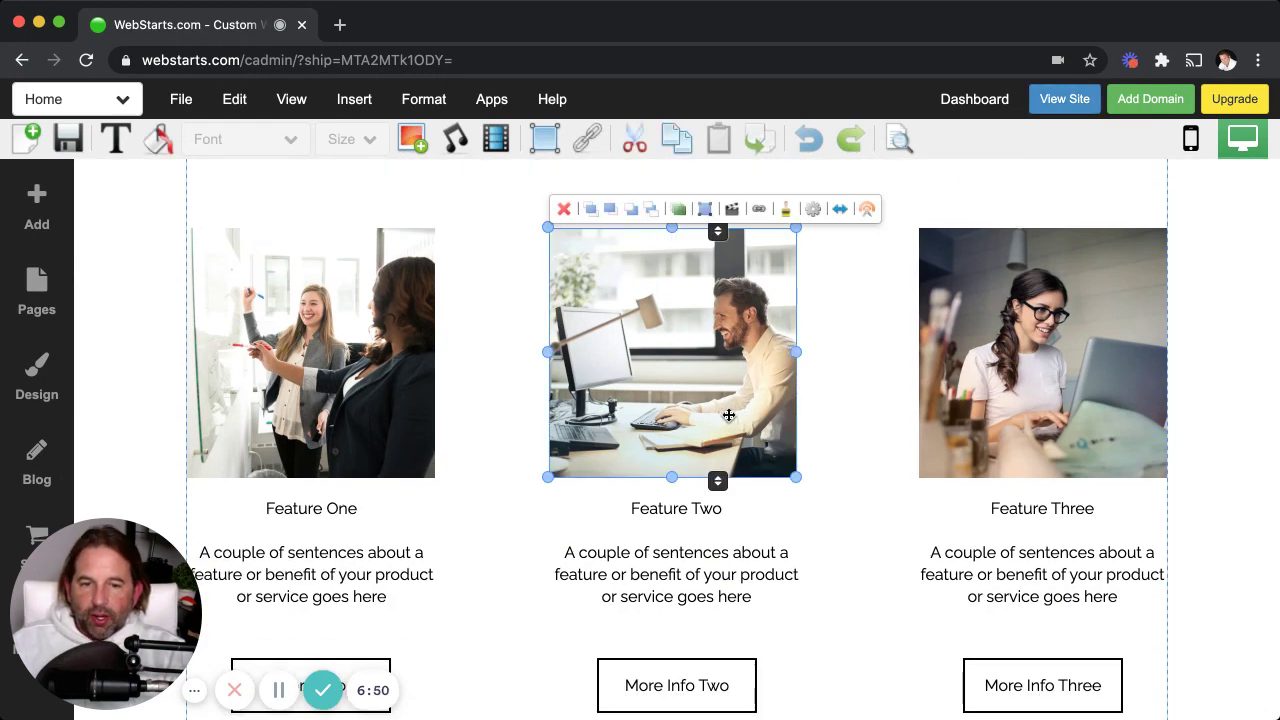
mouse_move(729, 415)
left_mouse_down()
mouse_move(780, 414)
mouse_move(734, 410)
left_mouse_up()
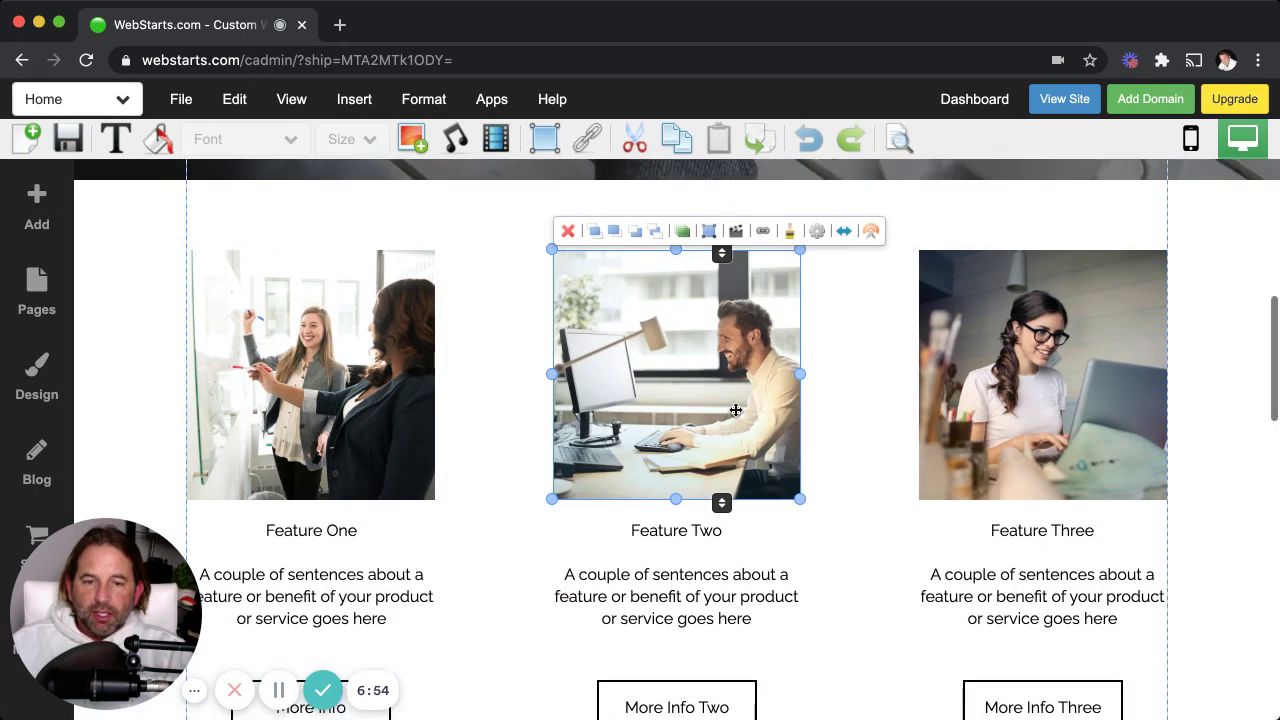
Examine the lower home page sections, checking that the Security column's text and the dashed divider line can be edited.
scroll(878, 538, "down", 5)
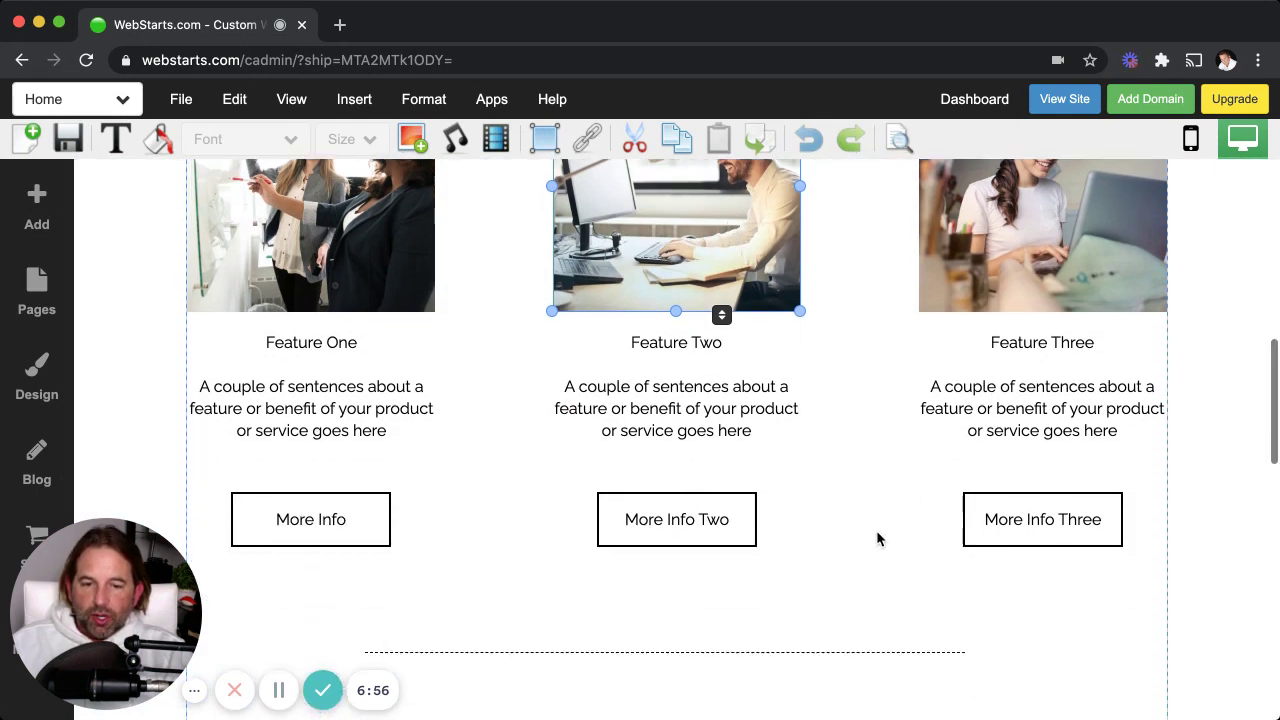
scroll(876, 538, "down", 3)
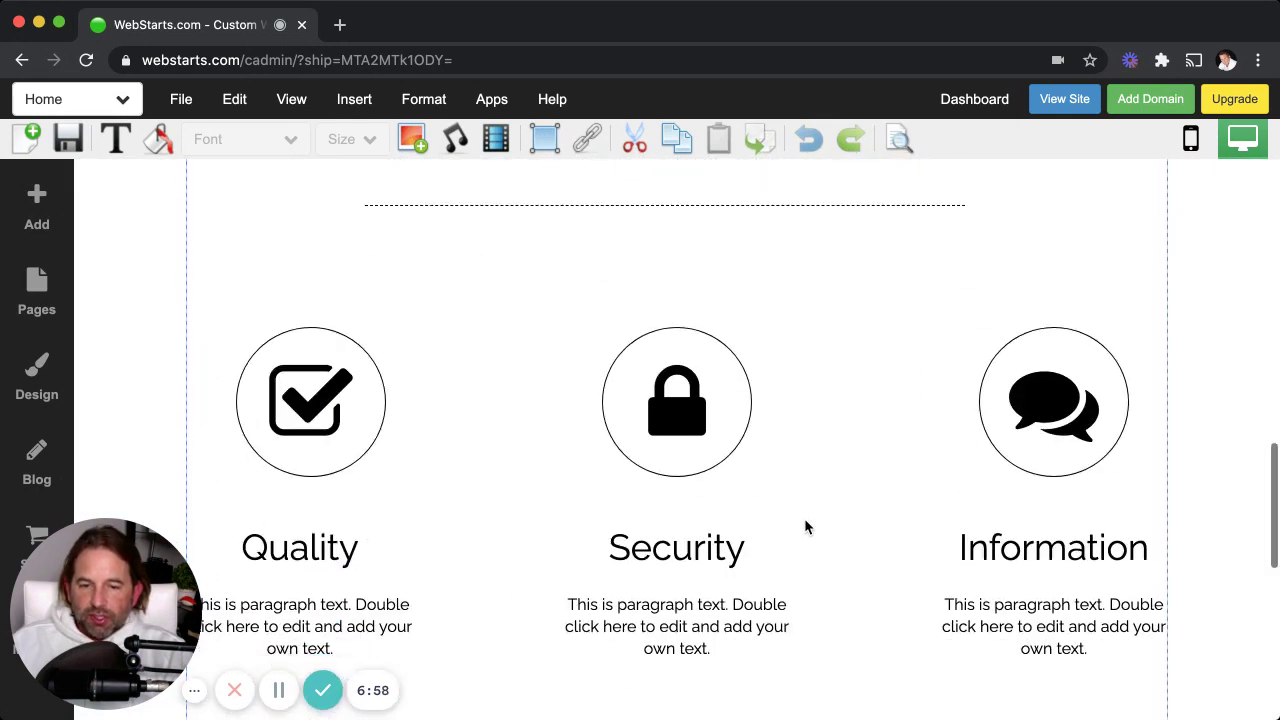
left_click(705, 487)
double_click(705, 487)
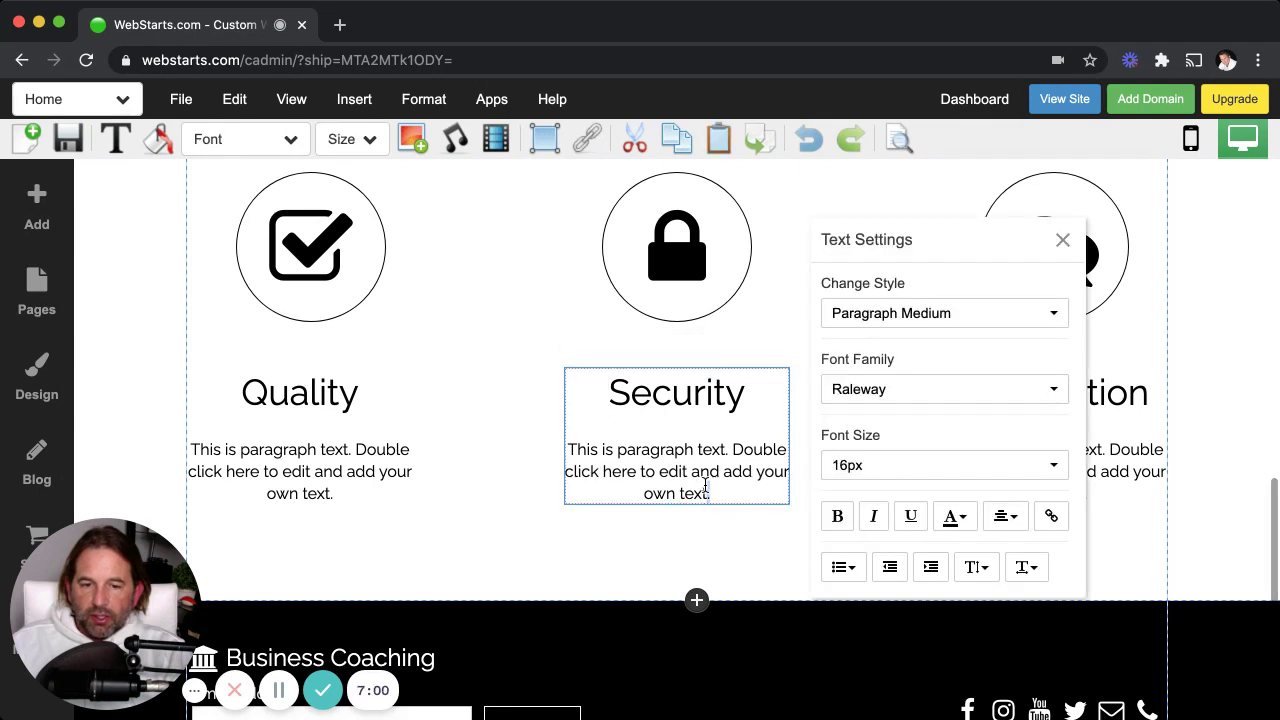
scroll(746, 308, "up", 1)
scroll(746, 310, "up", 1)
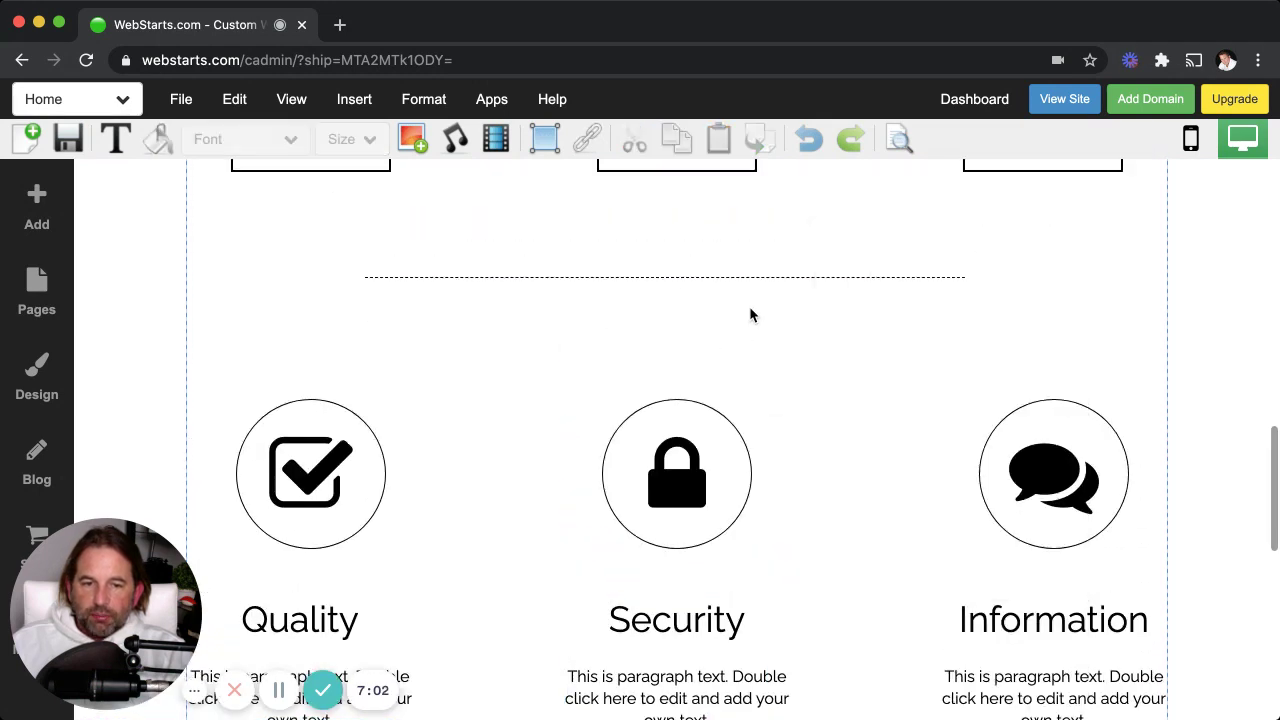
left_click(798, 280)
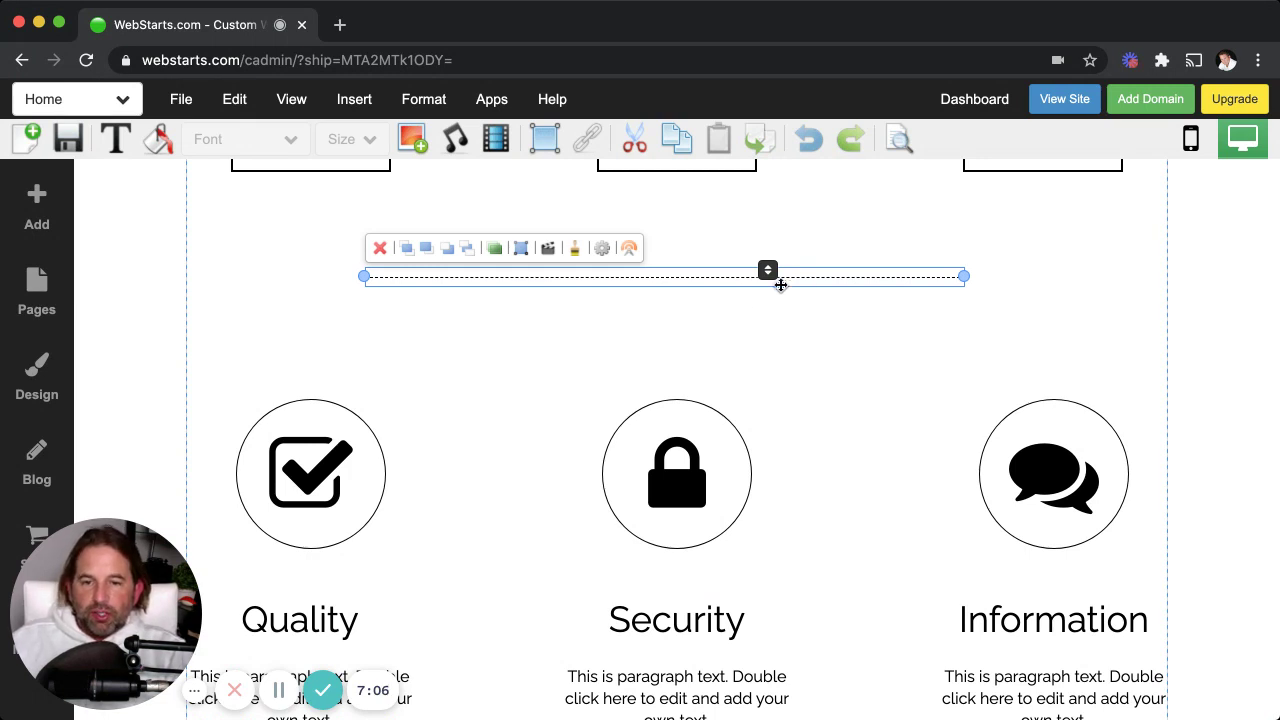
scroll(763, 354, "down", 1)
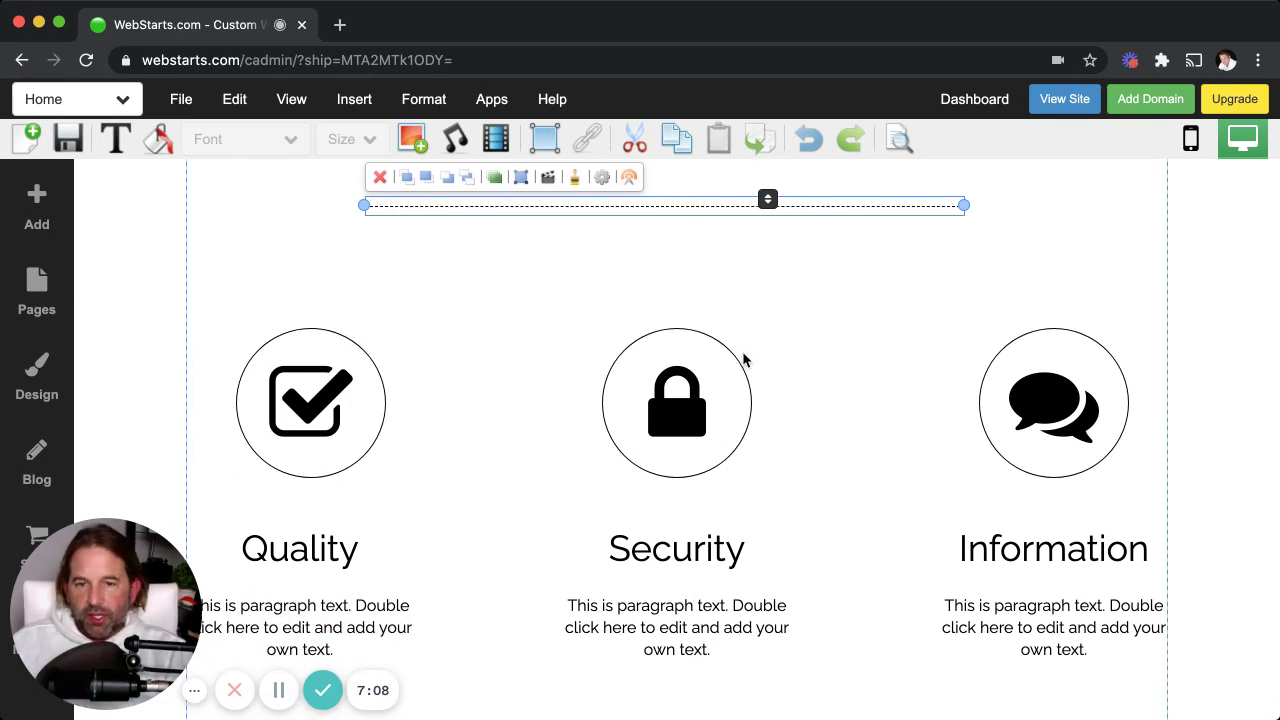
scroll(743, 358, "up", 1)
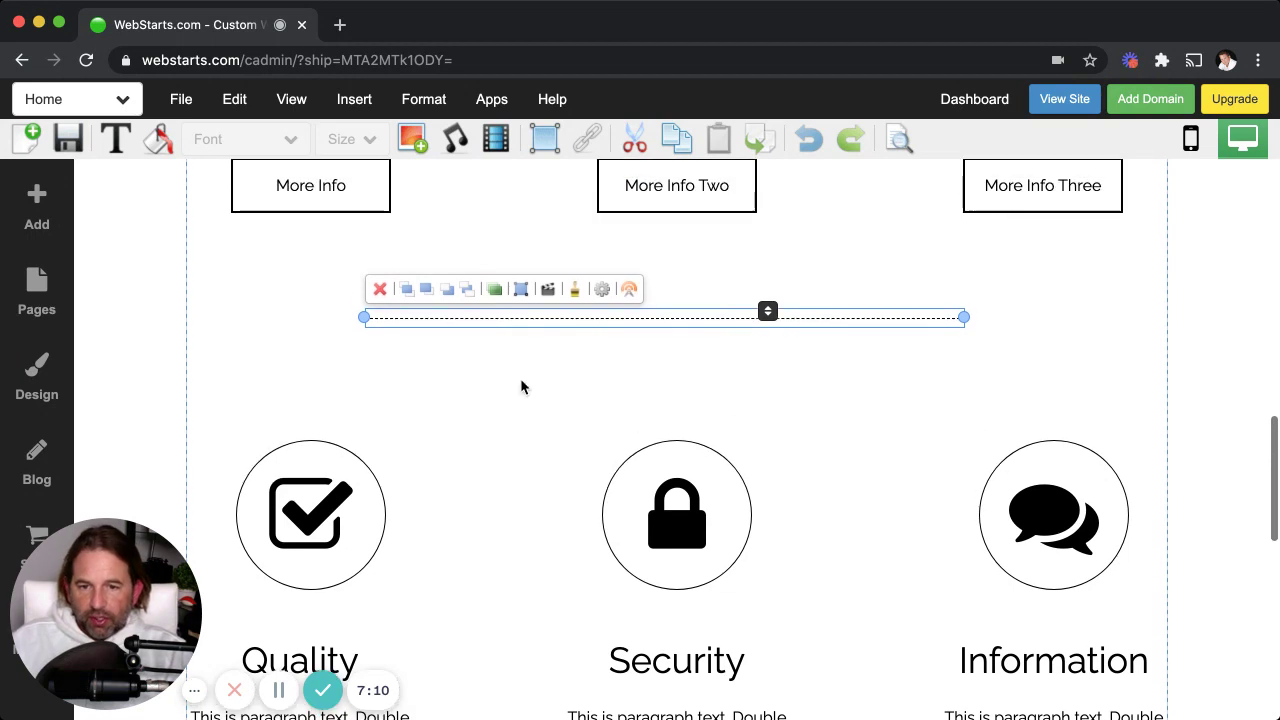
Delete the Quality column below the dashed divider, including its text block and checkmark icon.
scroll(411, 466, "down", 1)
left_click(346, 548)
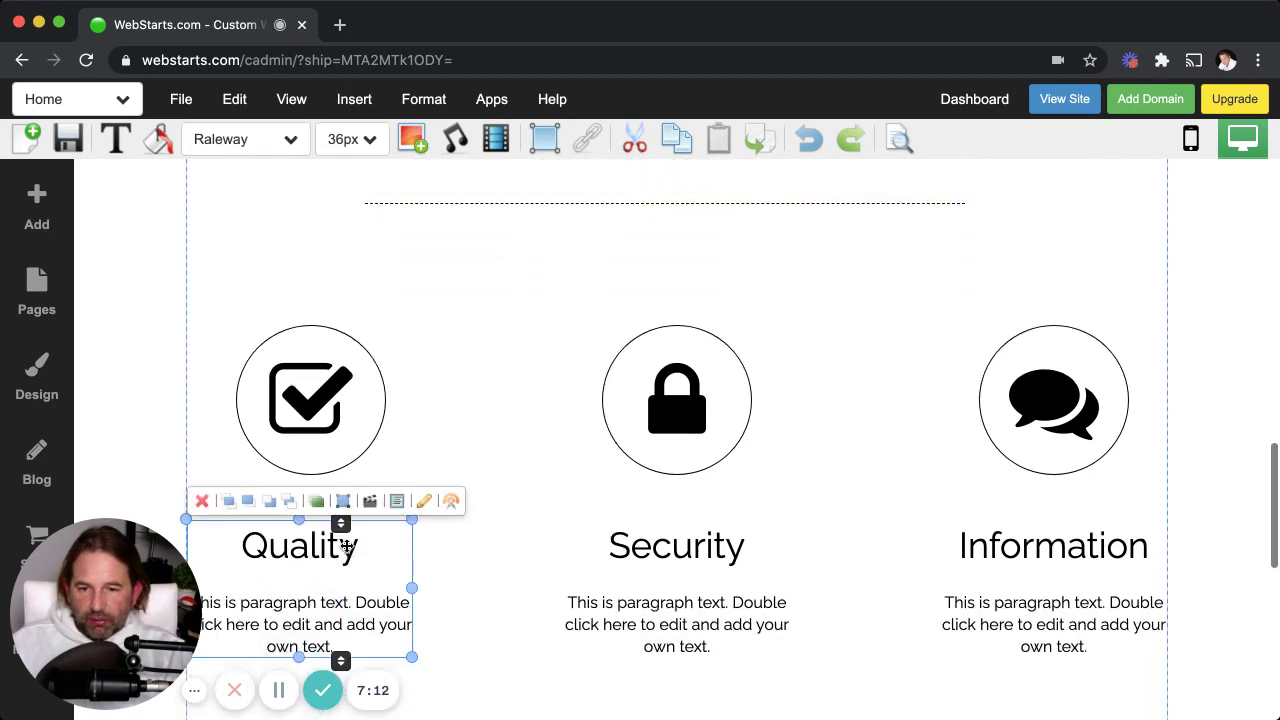
left_click(199, 502)
left_click(281, 338)
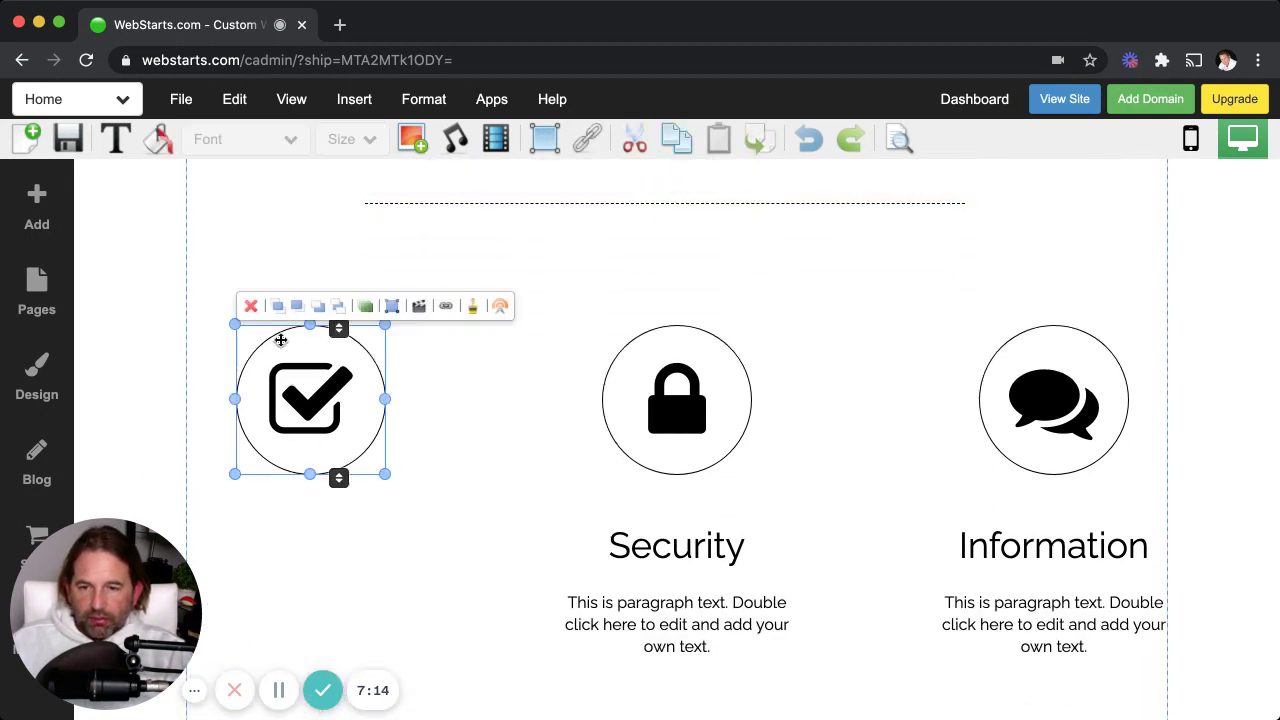
key("Delete")
Delete the Security and Information columns, including the padlock and speech-bubble icons and both text blocks.
left_click(669, 393)
left_click(617, 305)
left_click(660, 560)
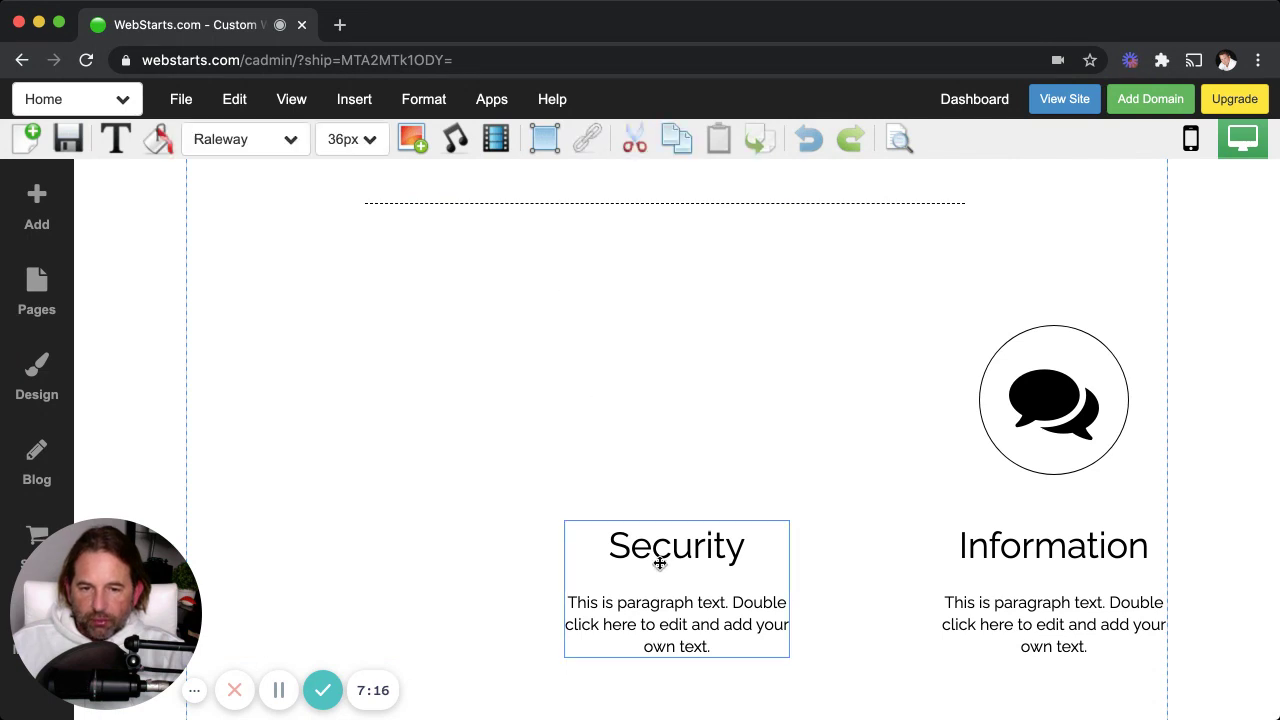
left_click(583, 502)
left_click(1039, 467)
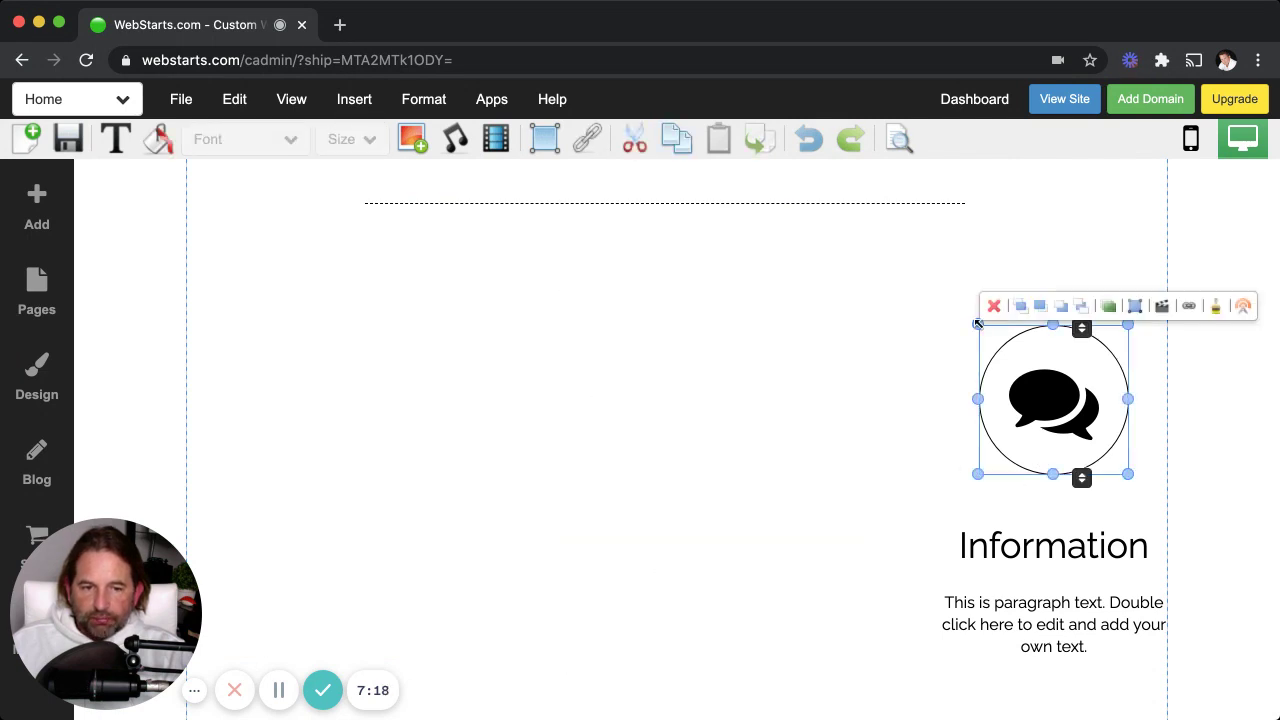
left_click(990, 307)
left_click(1019, 545)
key("Delete")
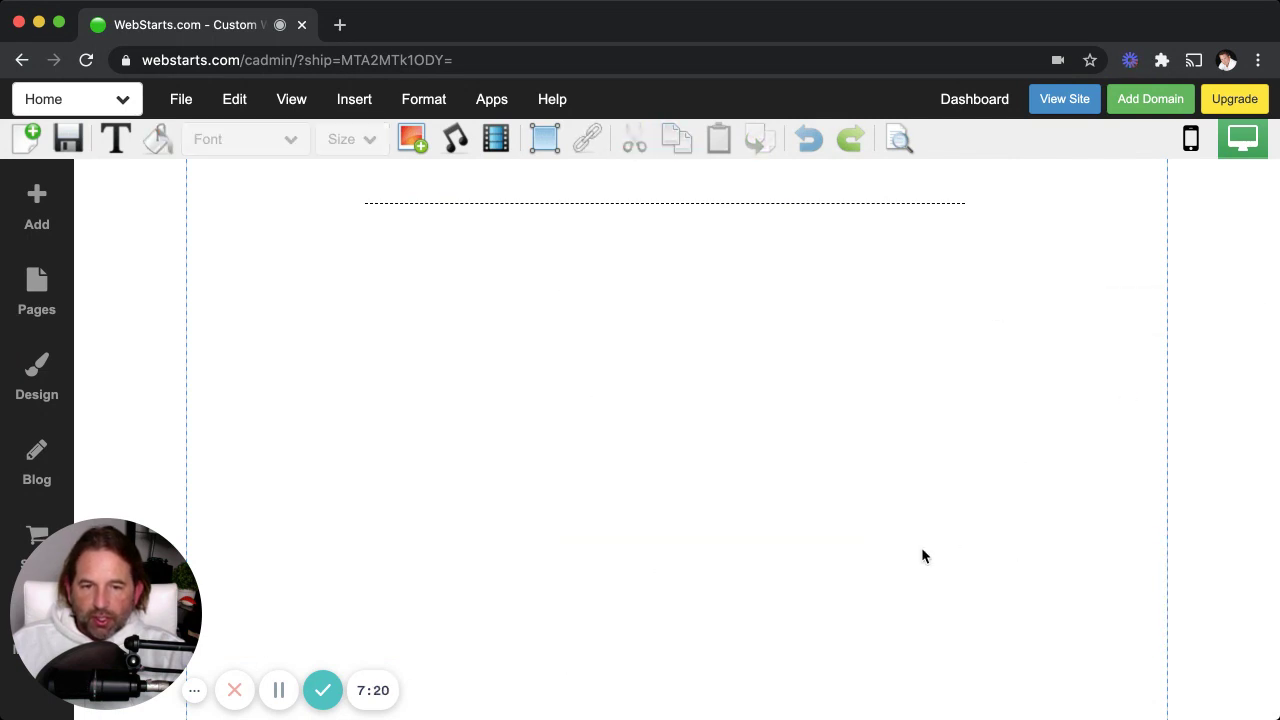
Pull the black footer's upper edge upward to remove the empty space left below the dashed divider.
scroll(921, 547, "down", 3)
scroll(866, 520, "down", 2)
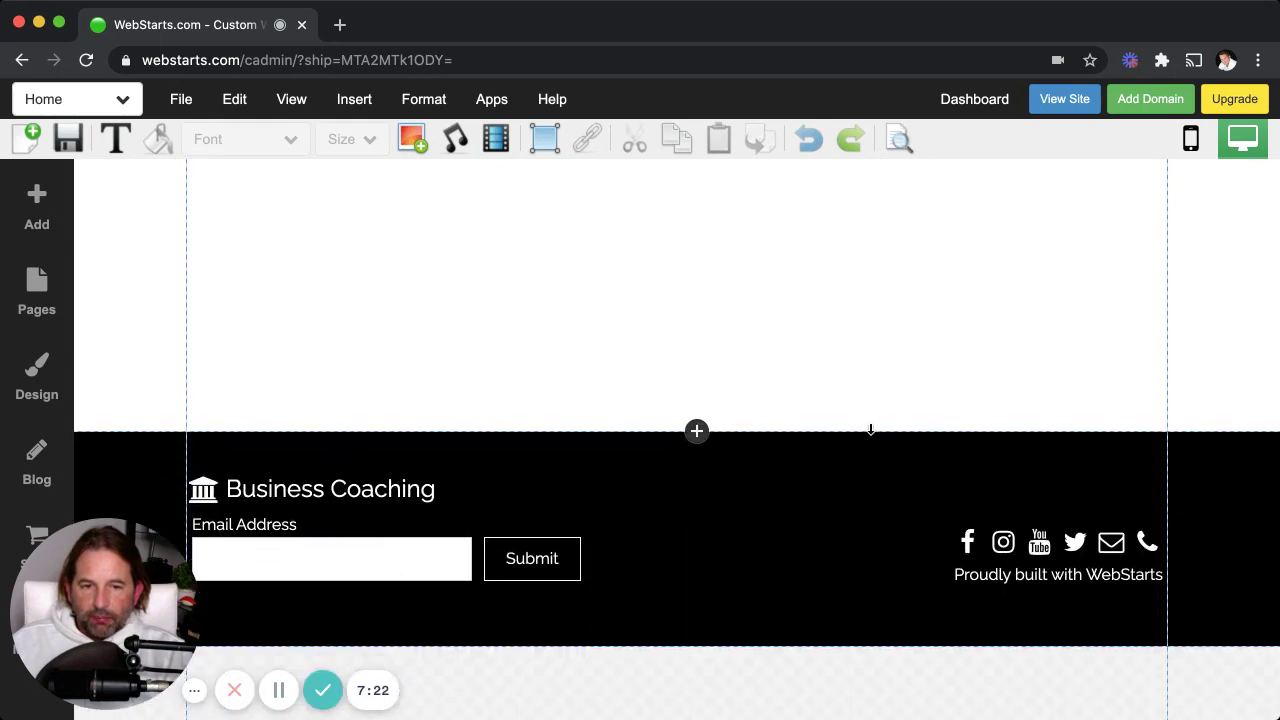
scroll(863, 537, "up", 1)
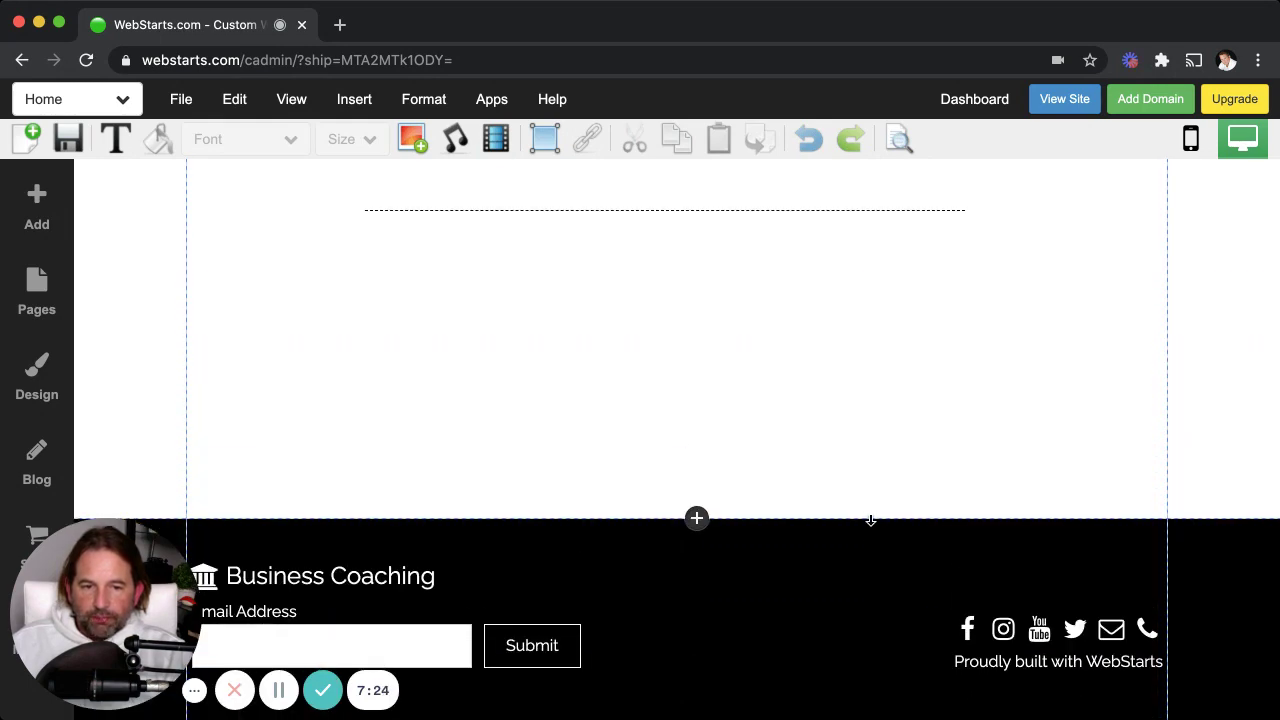
left_click_drag(869, 517, 866, 366)
scroll(867, 393, "up", 3)
scroll(867, 393, "up", 3)
scroll(940, 506, "down", 4)
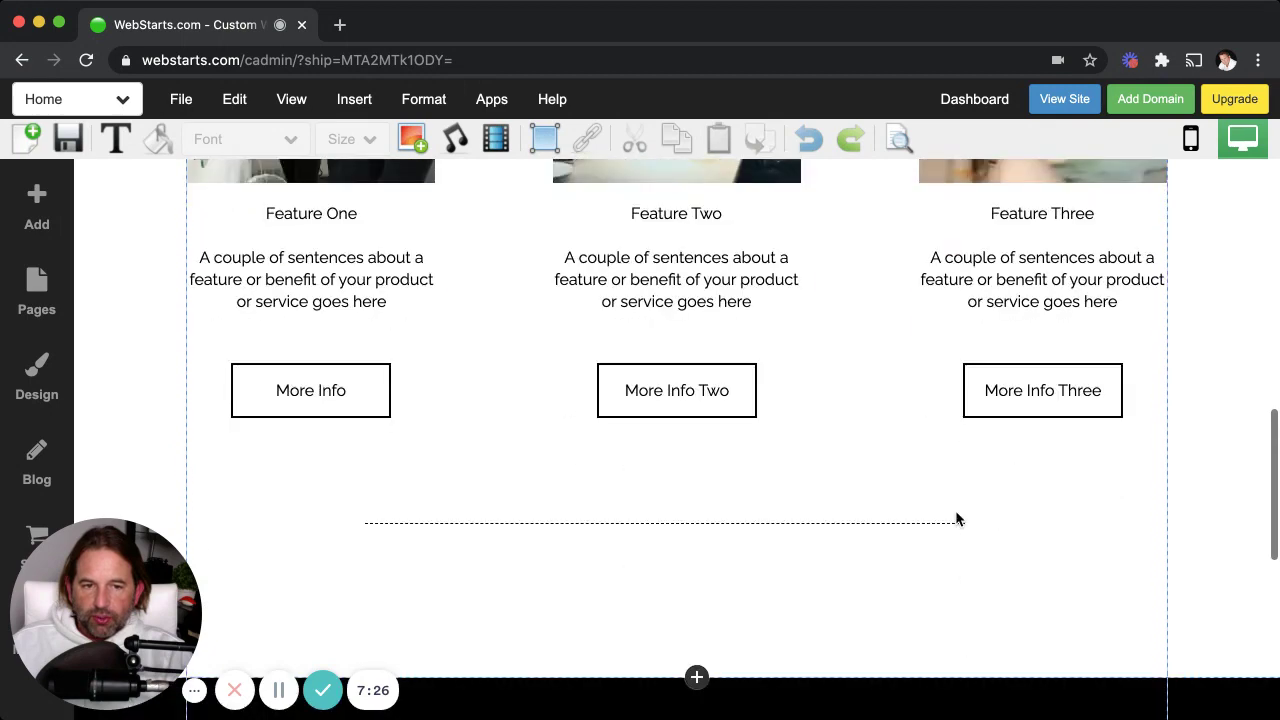
scroll(781, 484, "up", 2)
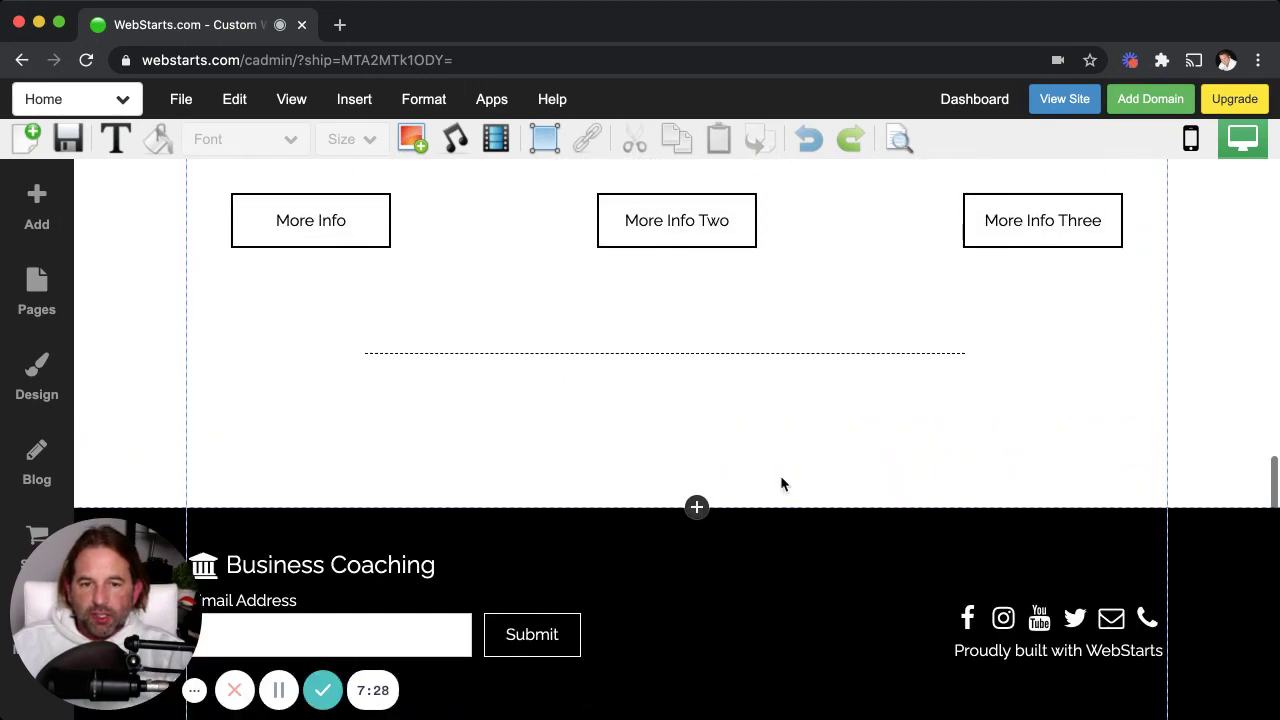
Nudge the dashed divider slightly downward, away from the row of More Info buttons.
left_click(793, 395)
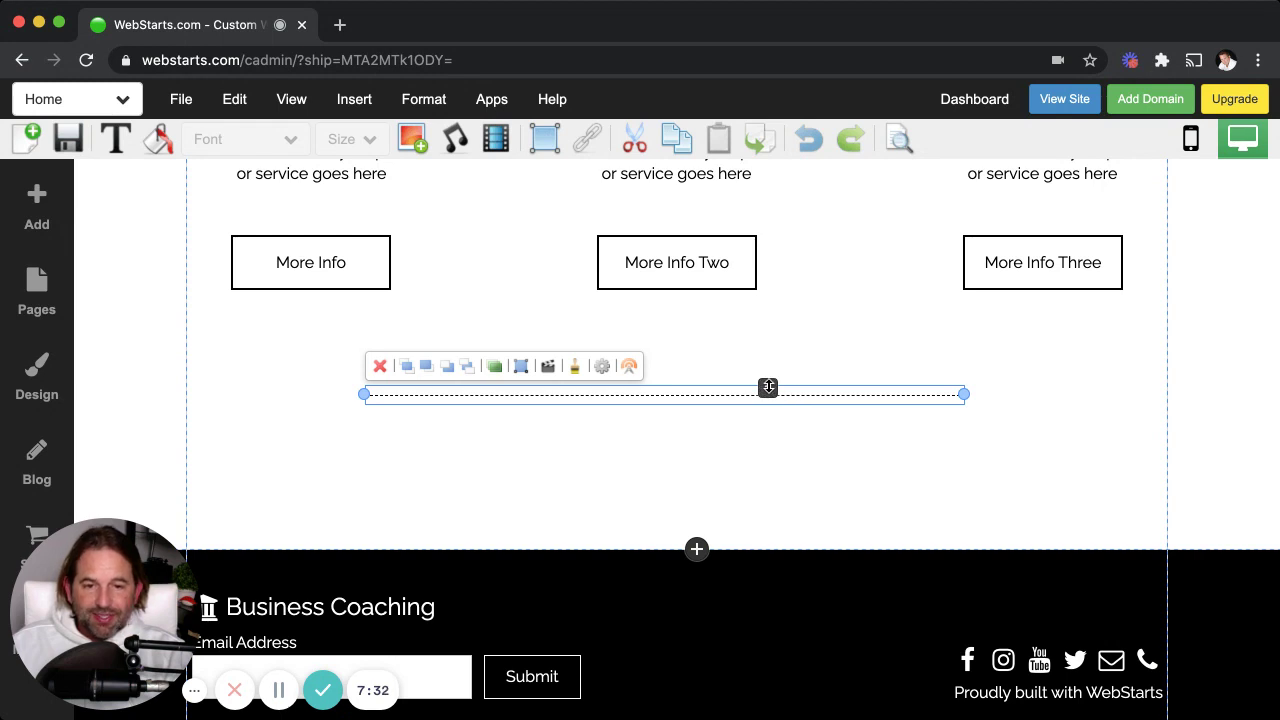
mouse_move(768, 386)
left_mouse_down()
mouse_move(766, 603)
mouse_move(768, 392)
left_mouse_up()
scroll(786, 397, "up", 5)
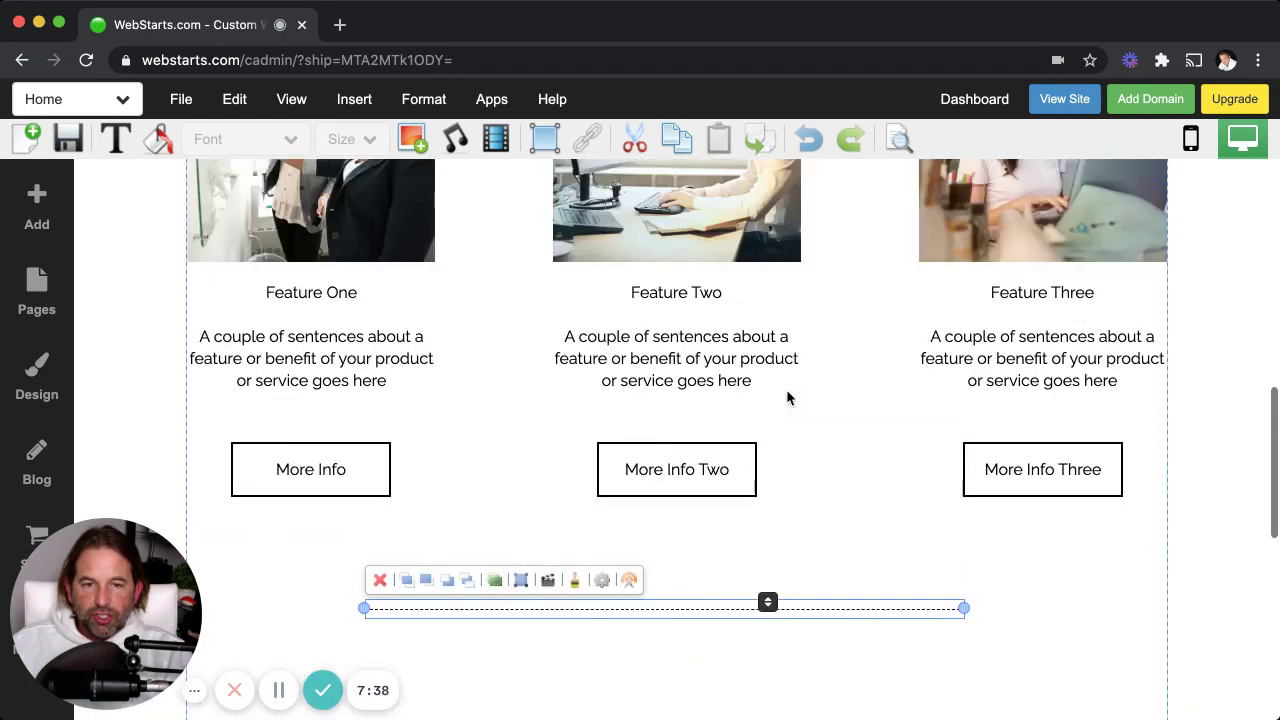
Inspect the vertical move handles on the Feature Two and Feature Three photos and check the spacing down to the footer.
scroll(790, 397, "up", 3)
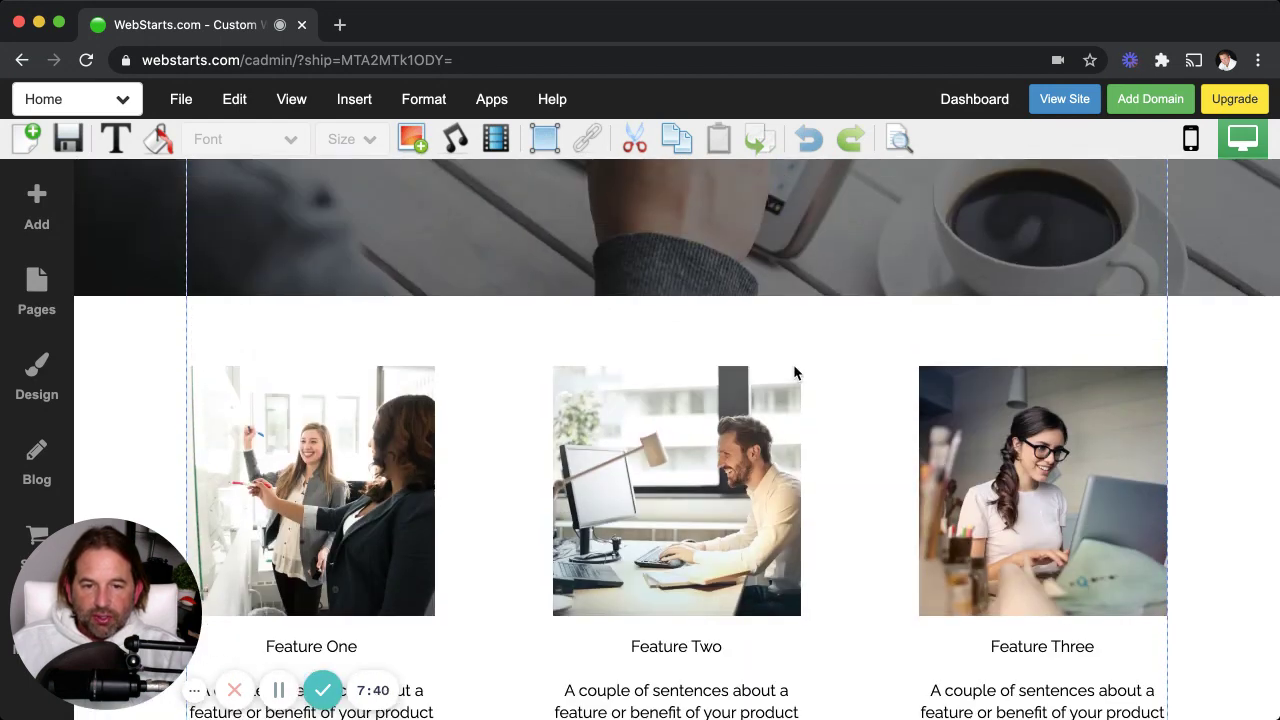
left_click(724, 378)
mouse_move(724, 368)
left_mouse_down()
mouse_move(723, 467)
mouse_move(727, 369)
left_mouse_up()
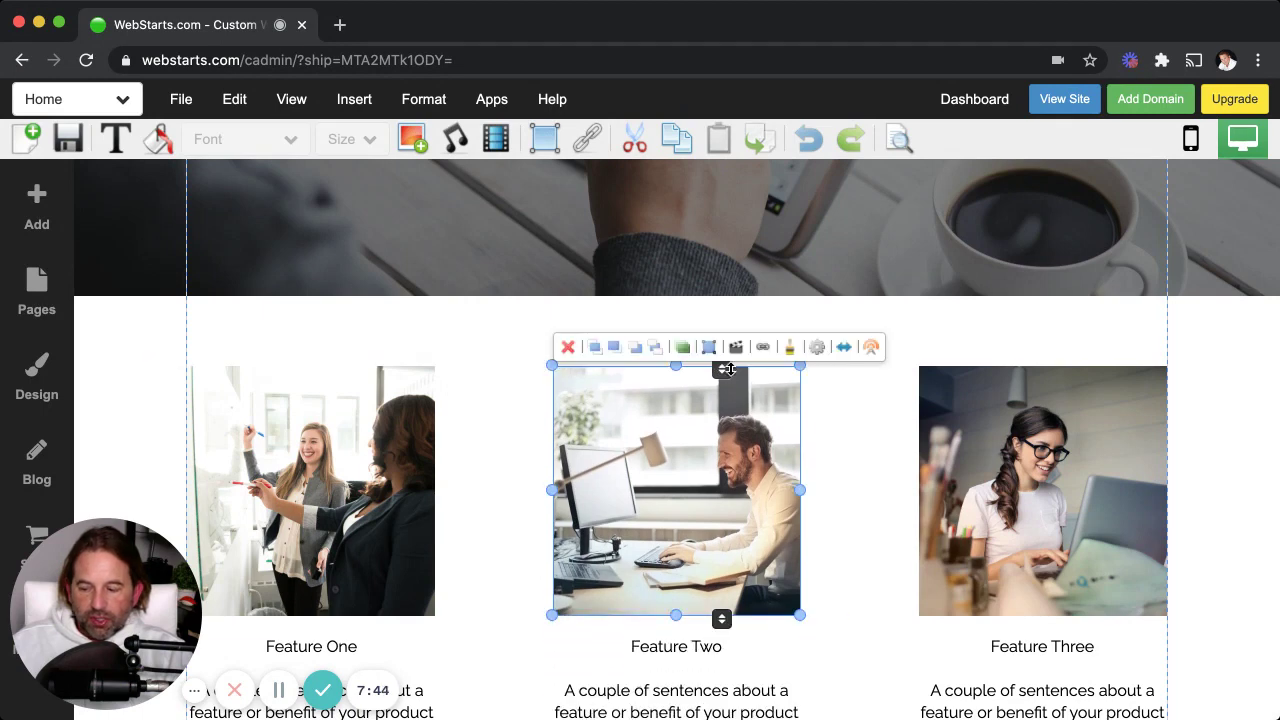
scroll(812, 439, "down", 3)
left_click(1070, 347)
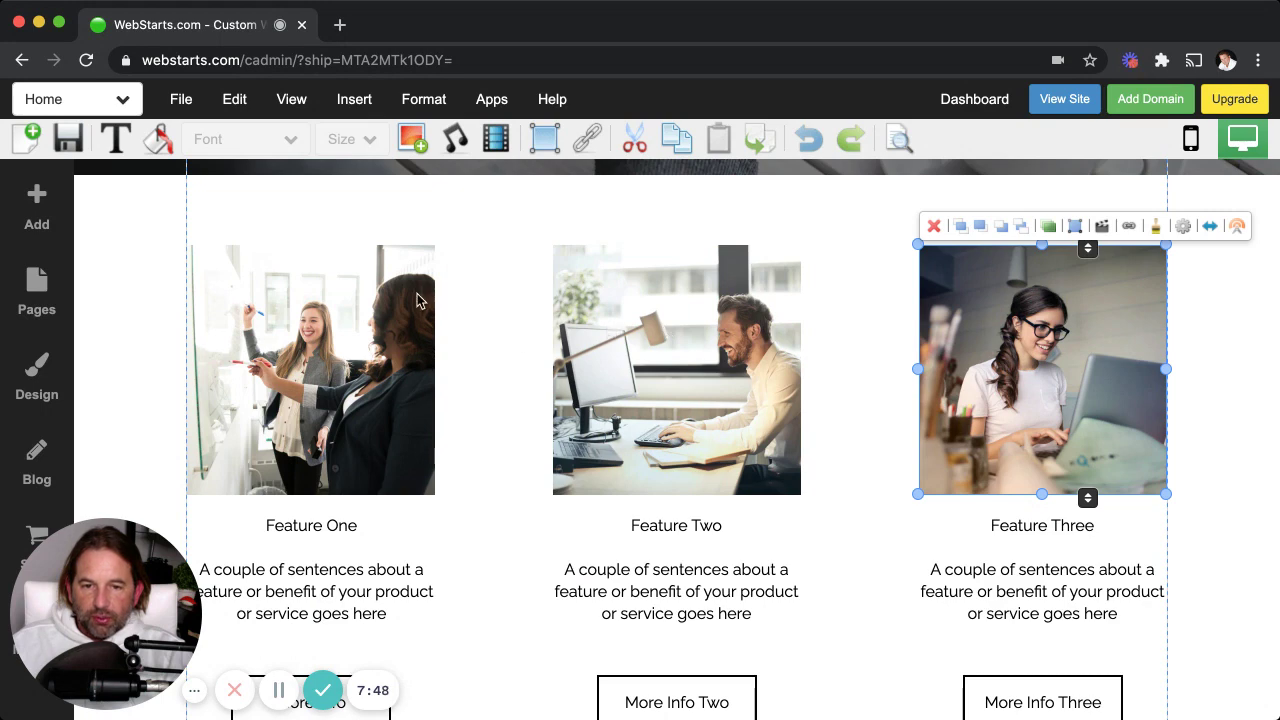
scroll(794, 452, "down", 6)
left_click(687, 560)
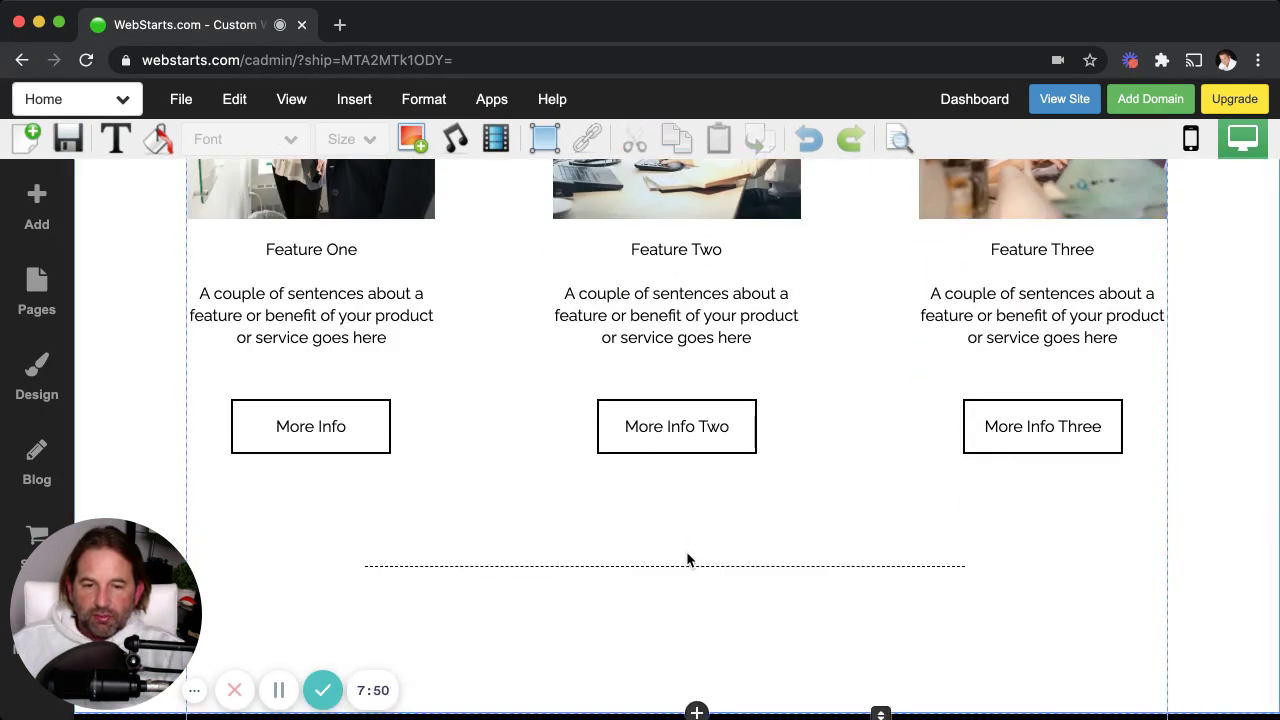
Try out a solid divider above the three feature photos, stretched across the full content width, and delete it.
scroll(502, 420, "up", 3)
left_click(36, 208)
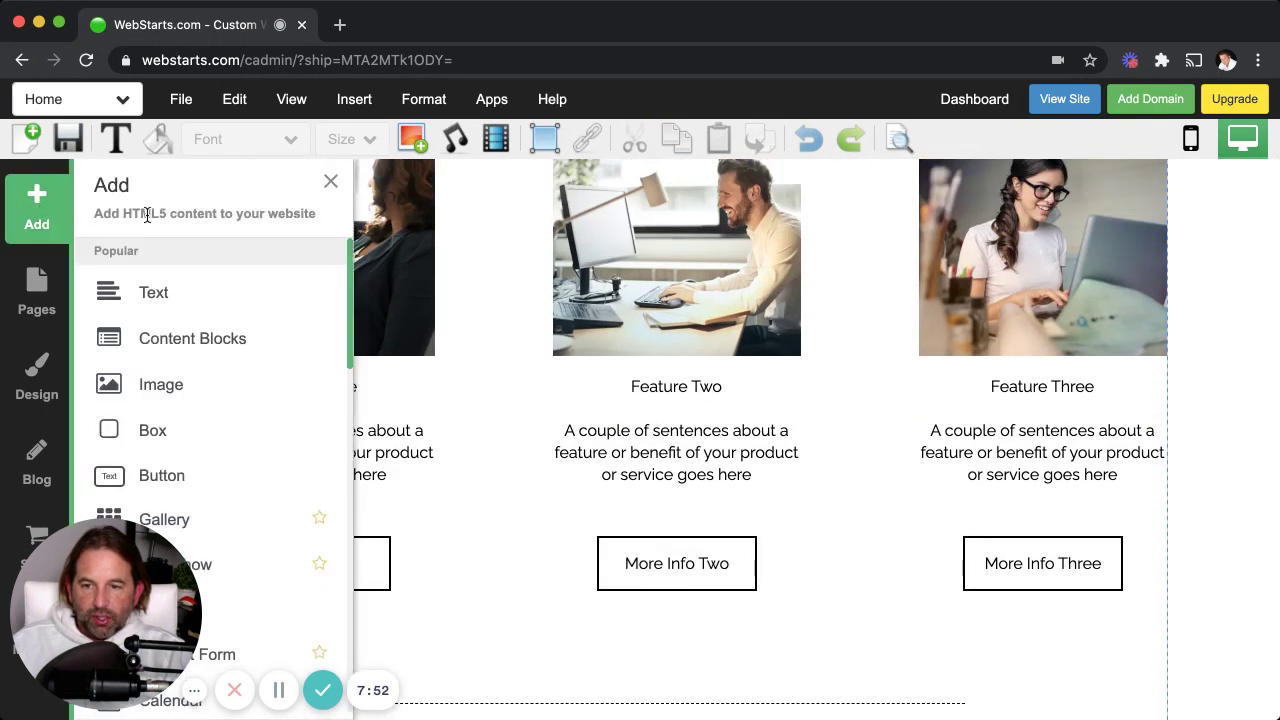
scroll(210, 400, "down", 8)
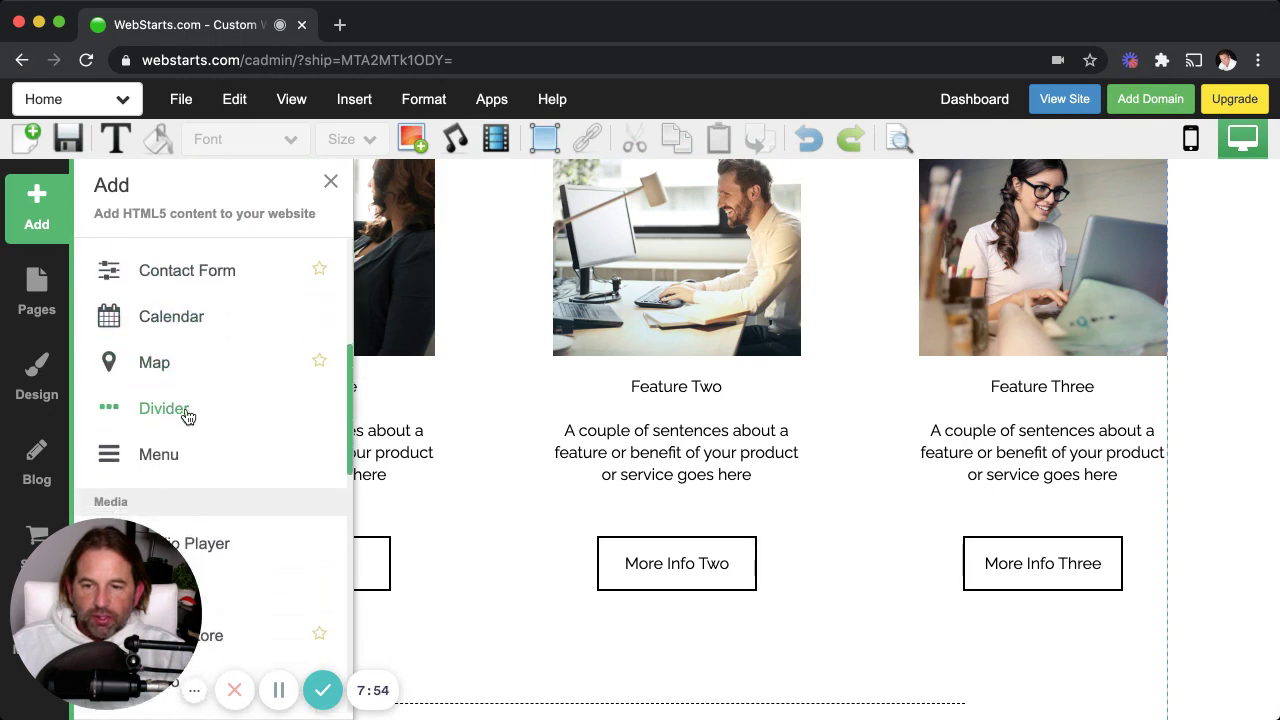
left_click(189, 414)
left_click(228, 280)
scroll(488, 527, "up", 5)
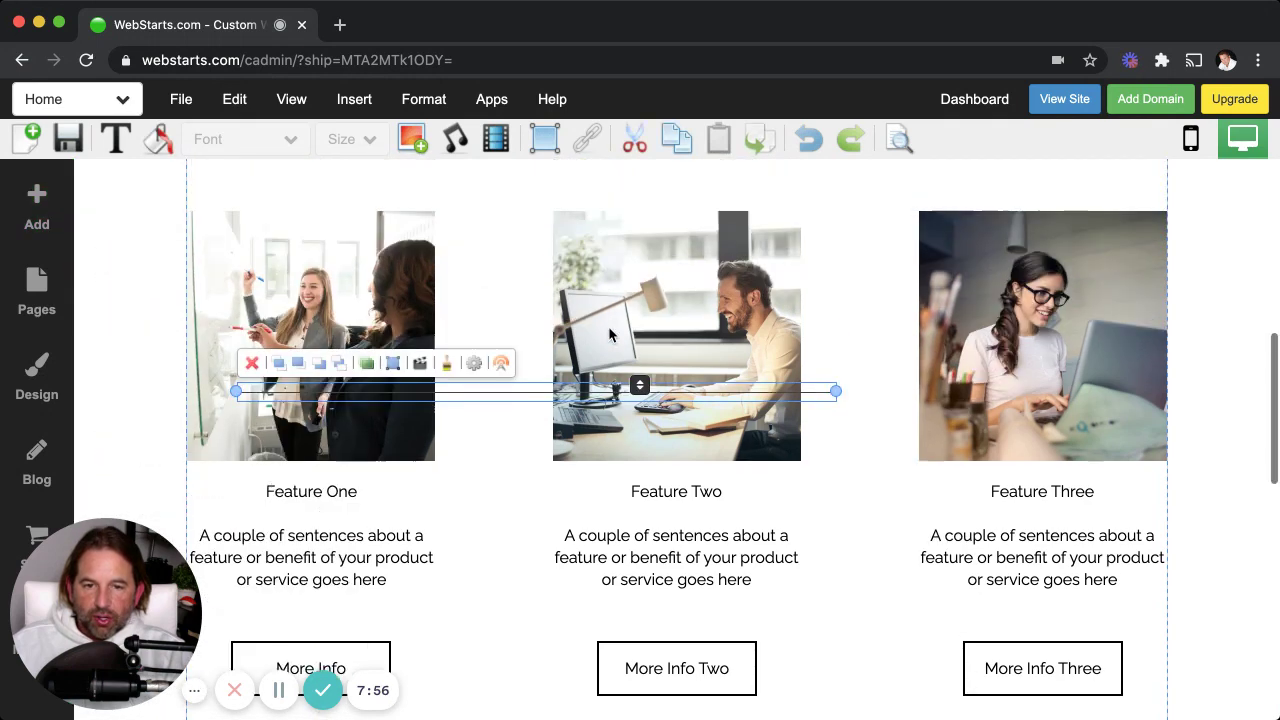
left_click_drag(486, 503, 437, 287)
left_click_drag(788, 291, 1166, 291)
left_click_drag(843, 286, 874, 286)
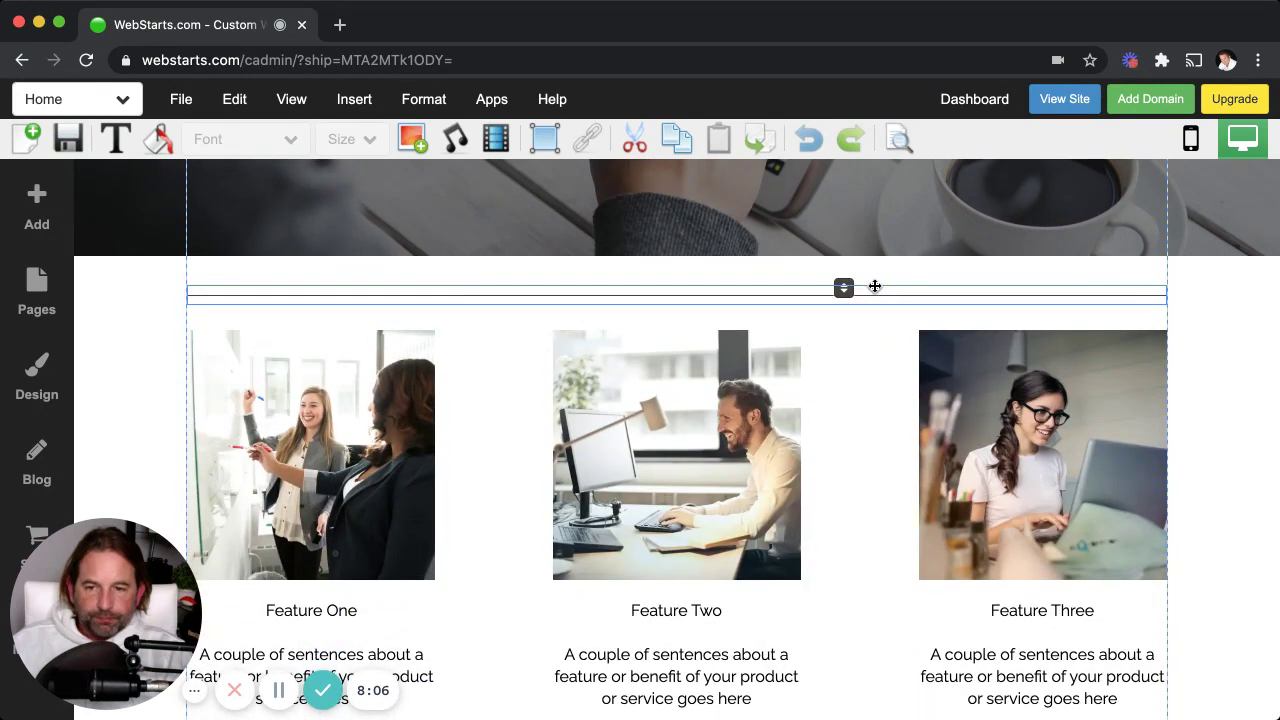
left_click(201, 266)
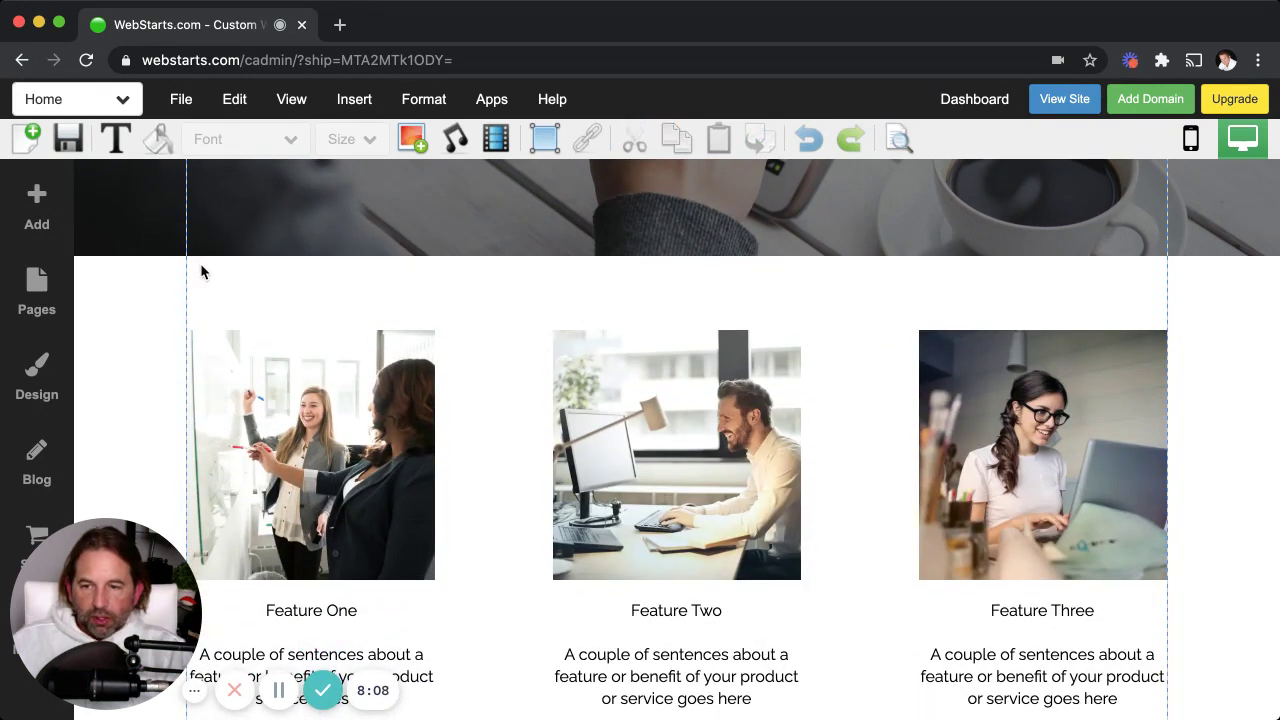
Try adding a Heading Large and a Heading Small text above the feature photos, deleting each one.
left_click(44, 197)
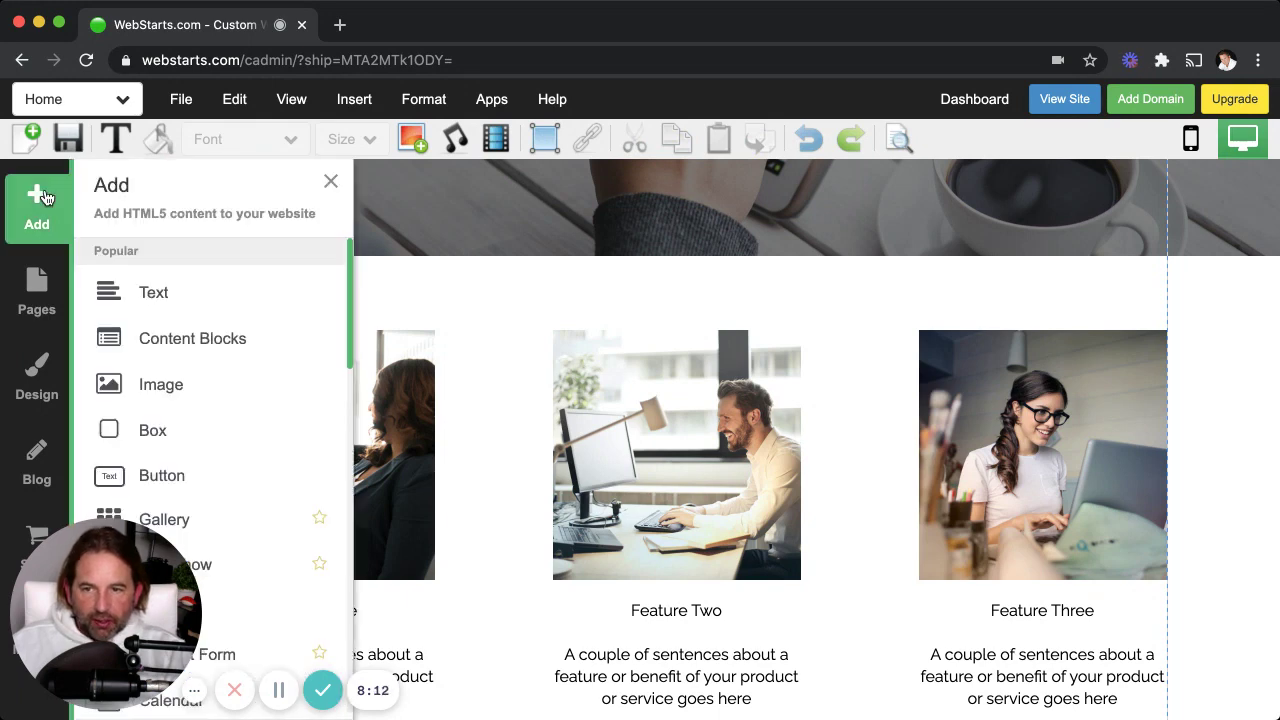
left_click(155, 295)
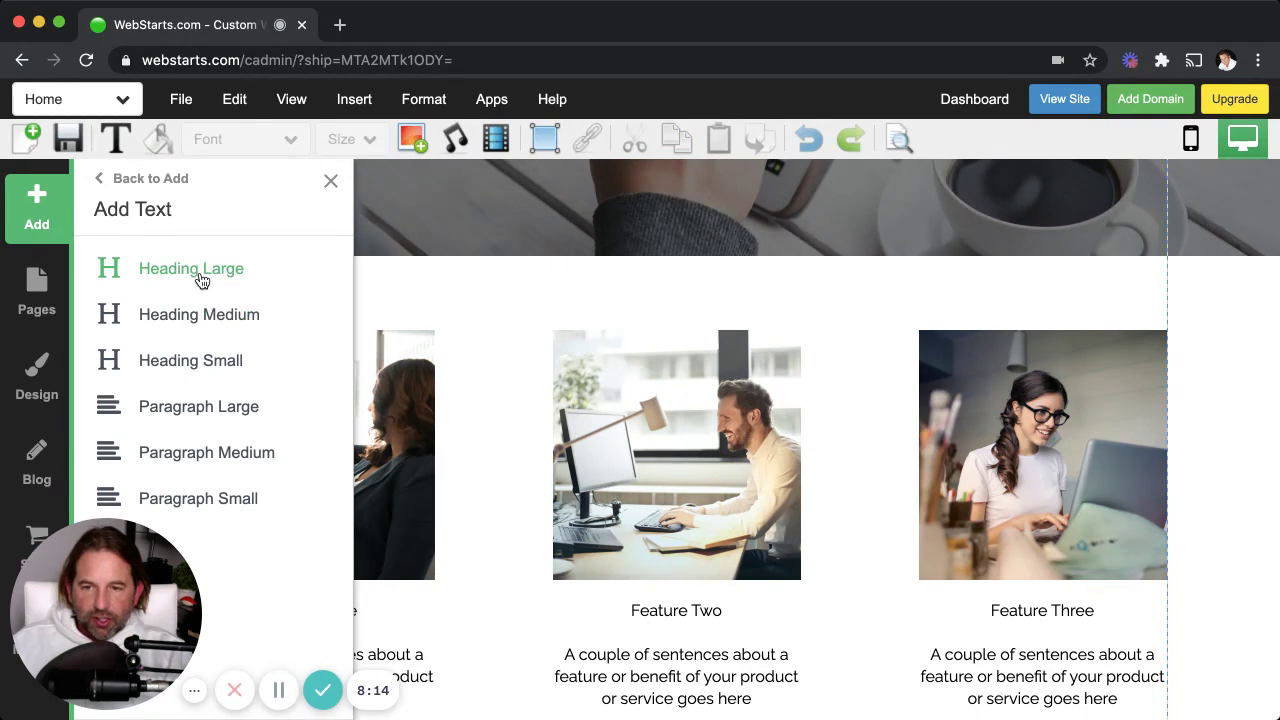
left_click(240, 268)
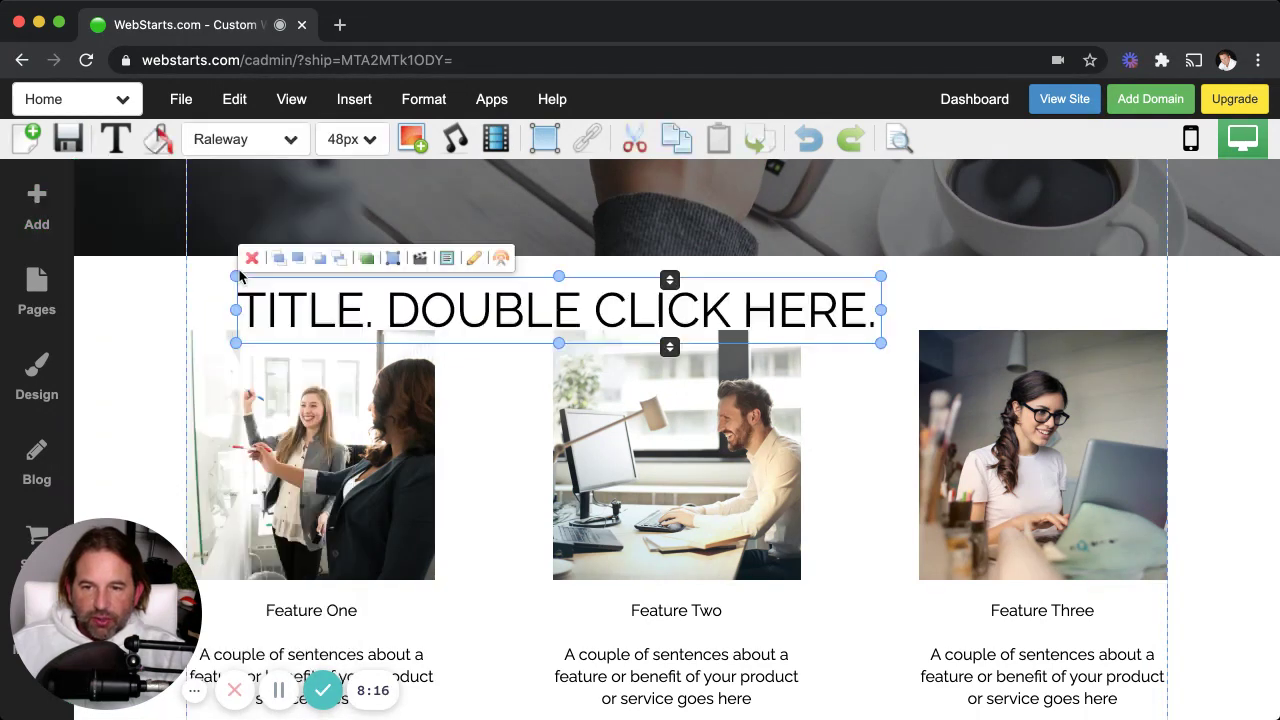
left_click(249, 263)
left_click(36, 208)
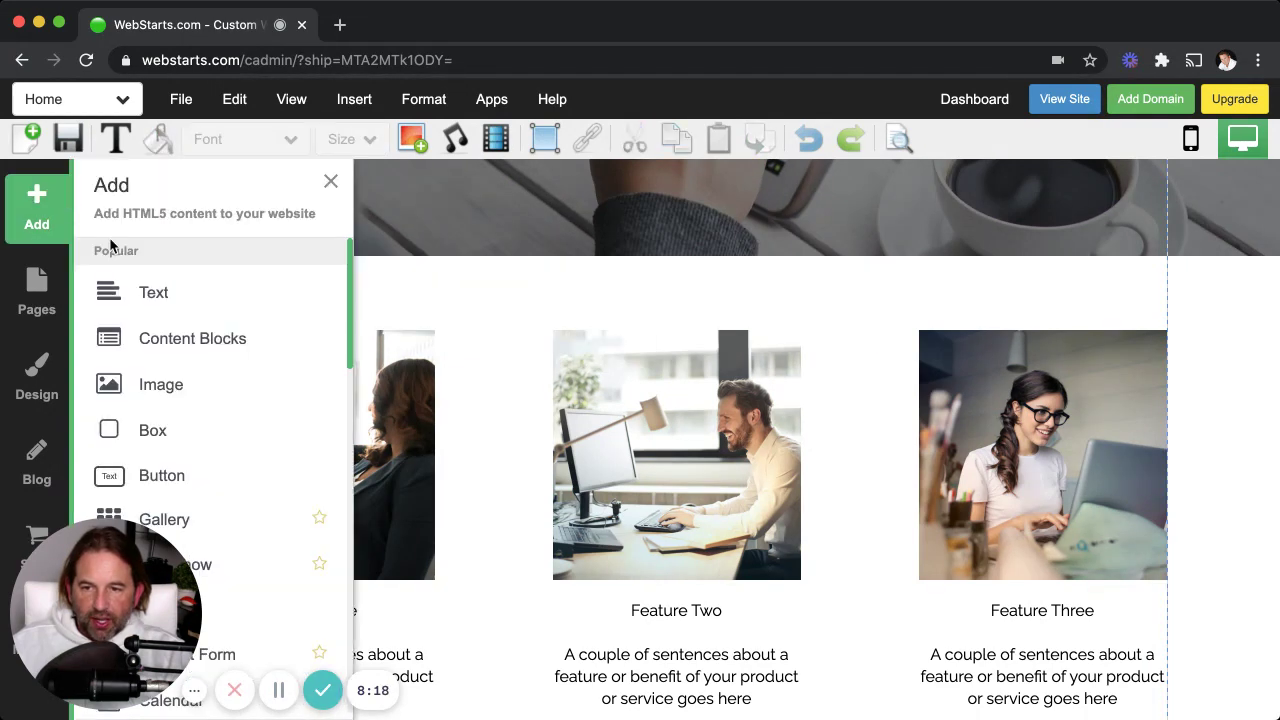
left_click(166, 295)
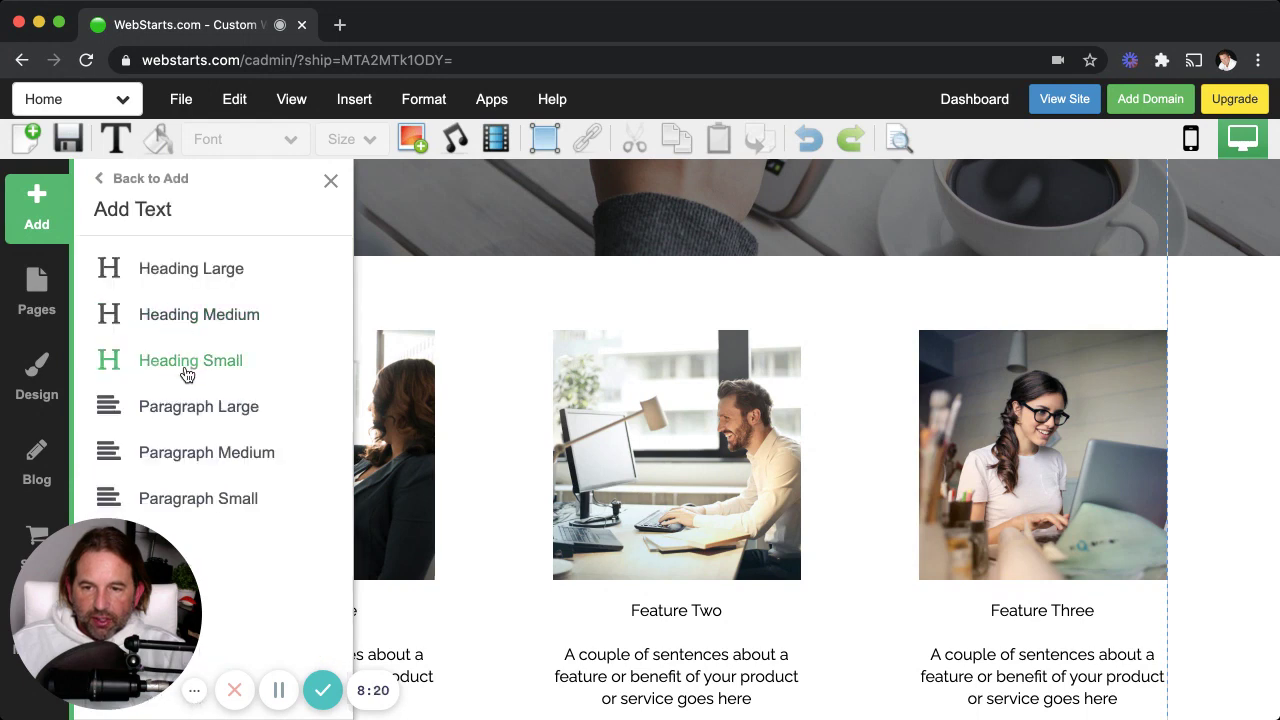
left_click(183, 370)
left_click(251, 262)
Add a Paragraph Medium text block and place it between the hero banner and the Feature Two photo.
left_click(36, 208)
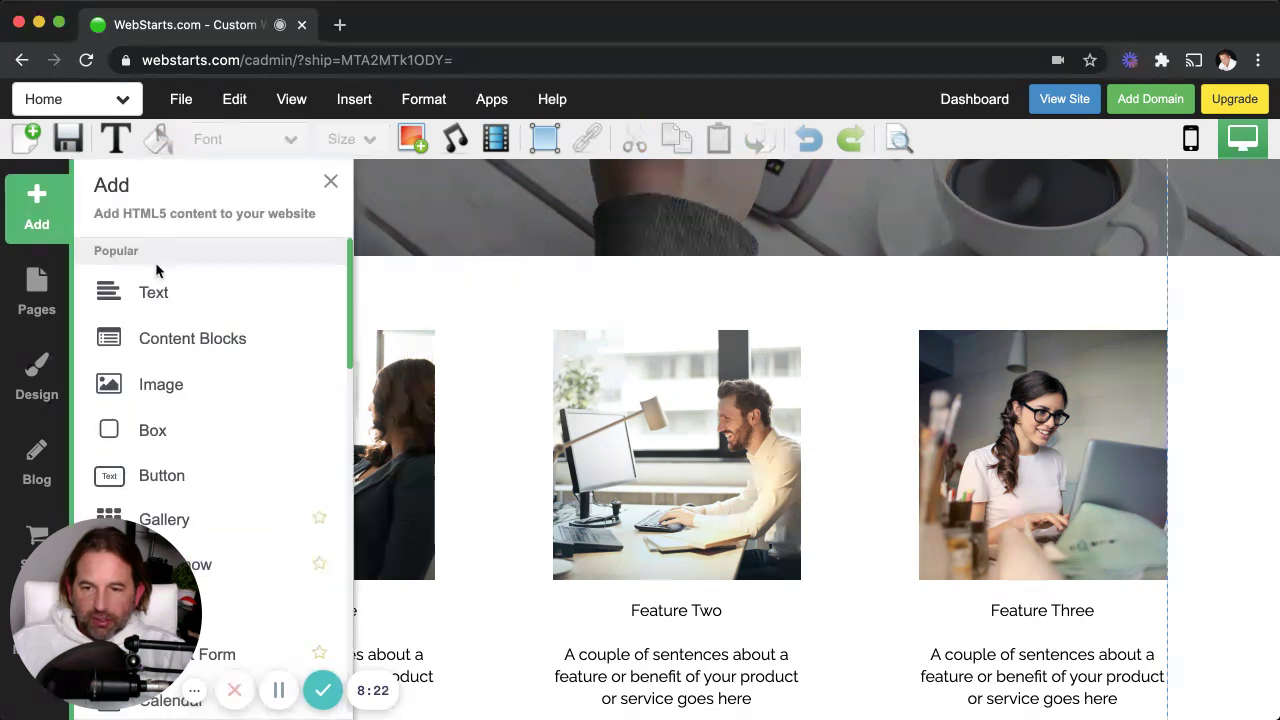
scroll(186, 371, "down", 3)
scroll(186, 373, "up", 3)
left_click(166, 292)
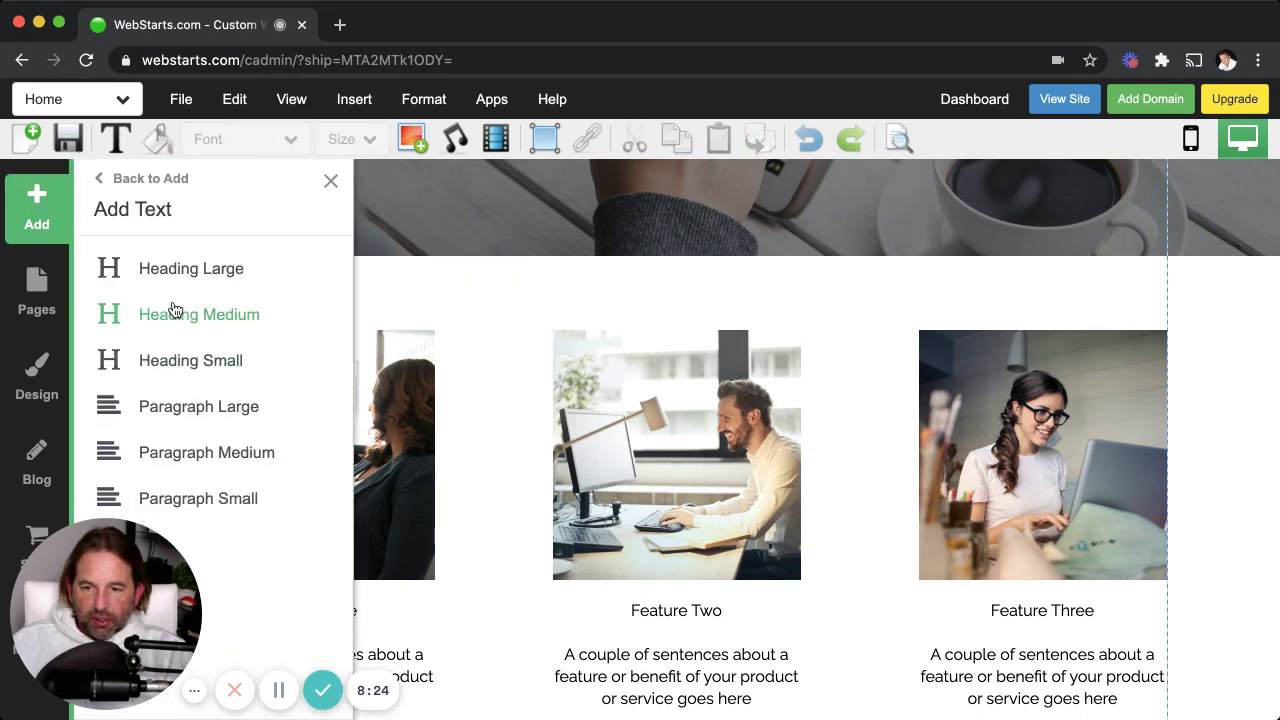
left_click(217, 456)
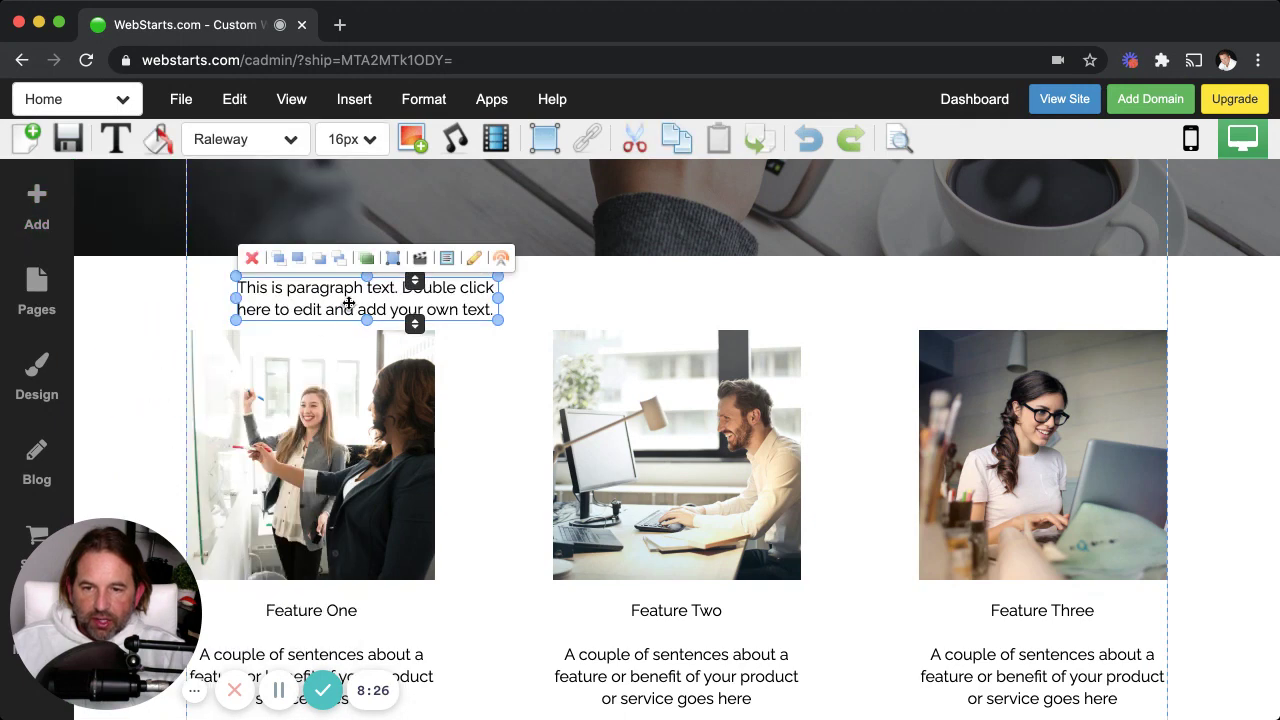
left_click_drag(346, 302, 589, 288)
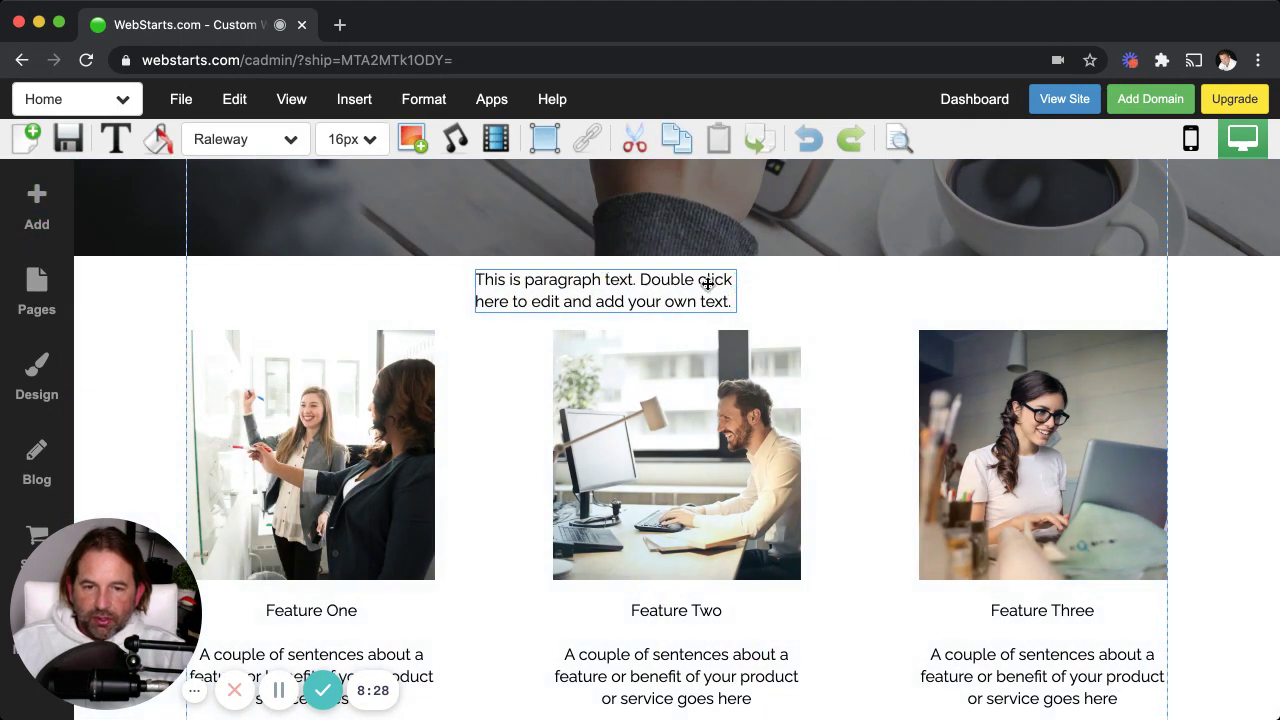
Set the new paragraph's font family to Arial Black and close its text settings.
double_click(710, 279)
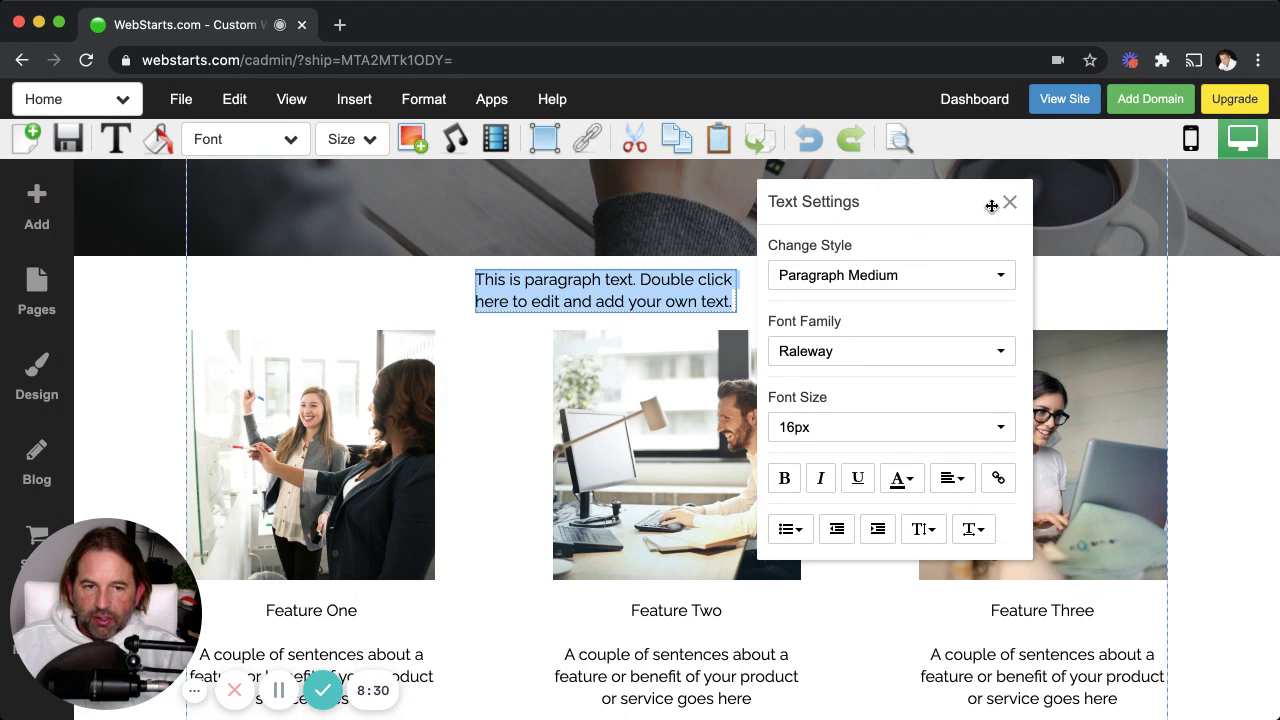
left_click(894, 355)
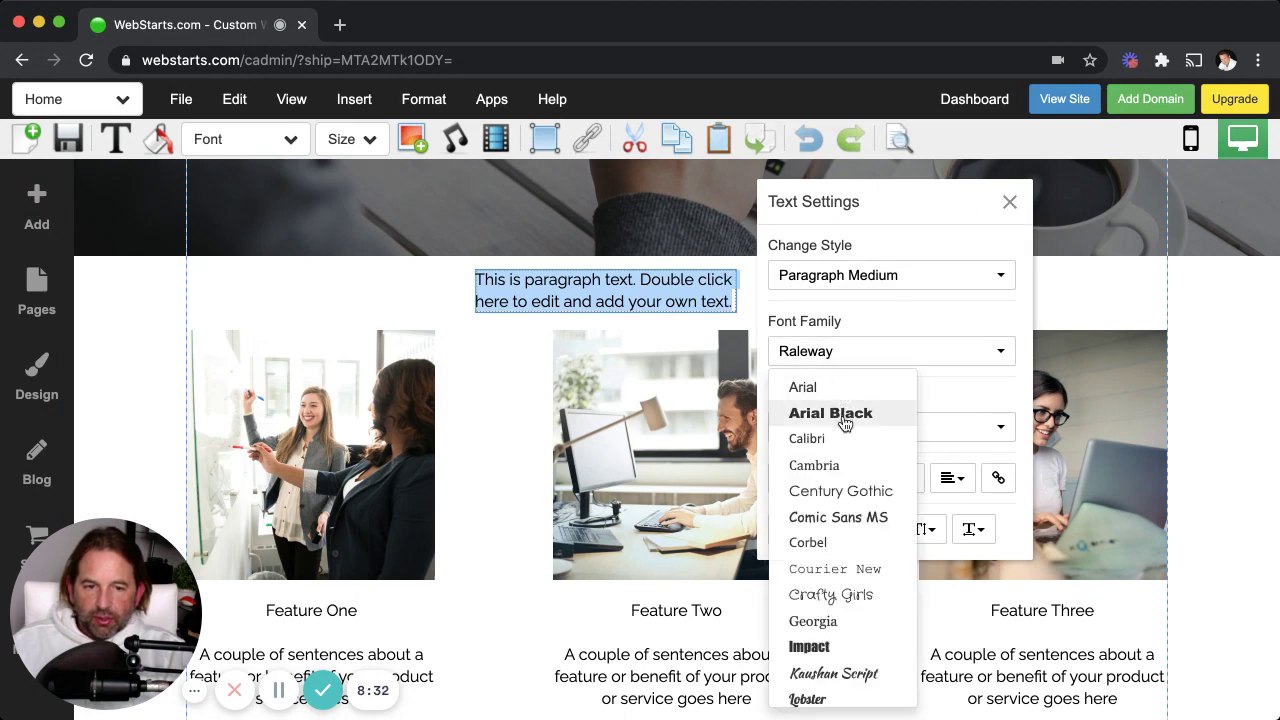
left_click(843, 413)
left_click(1009, 203)
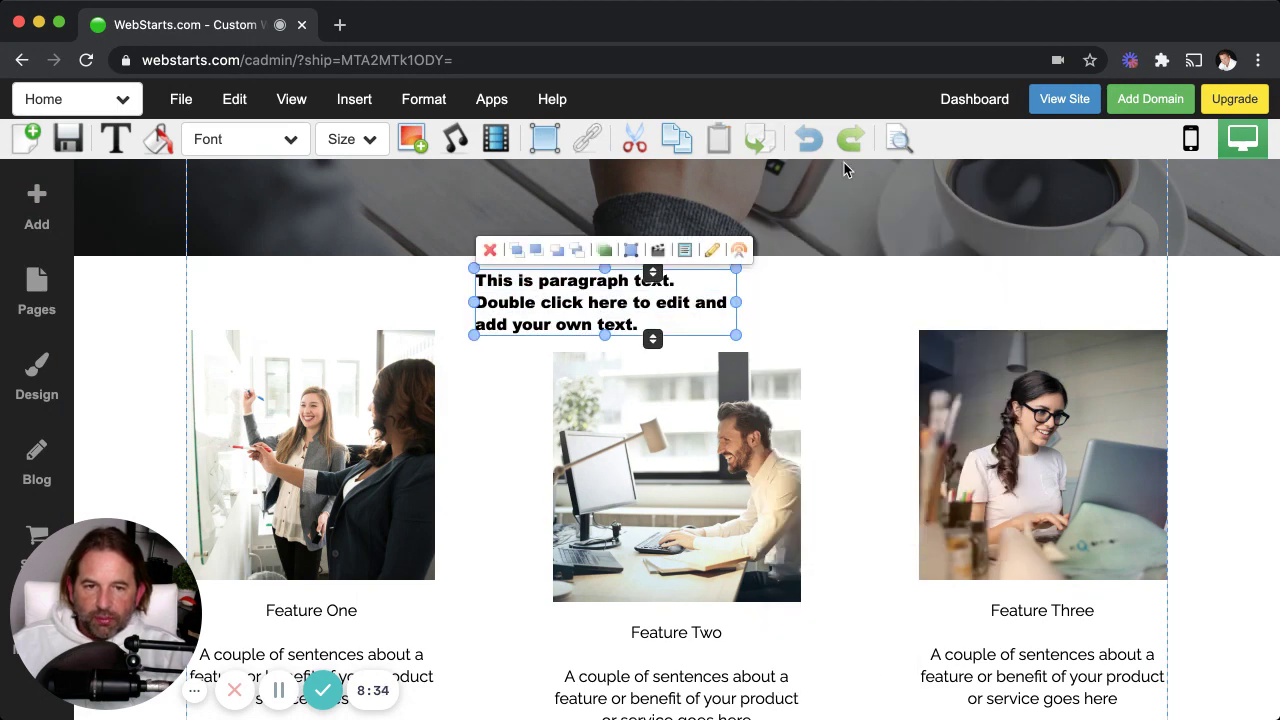
Delete the Arial Black paragraph and try to undo the downward shift of the Feature Two column.
left_click(490, 250)
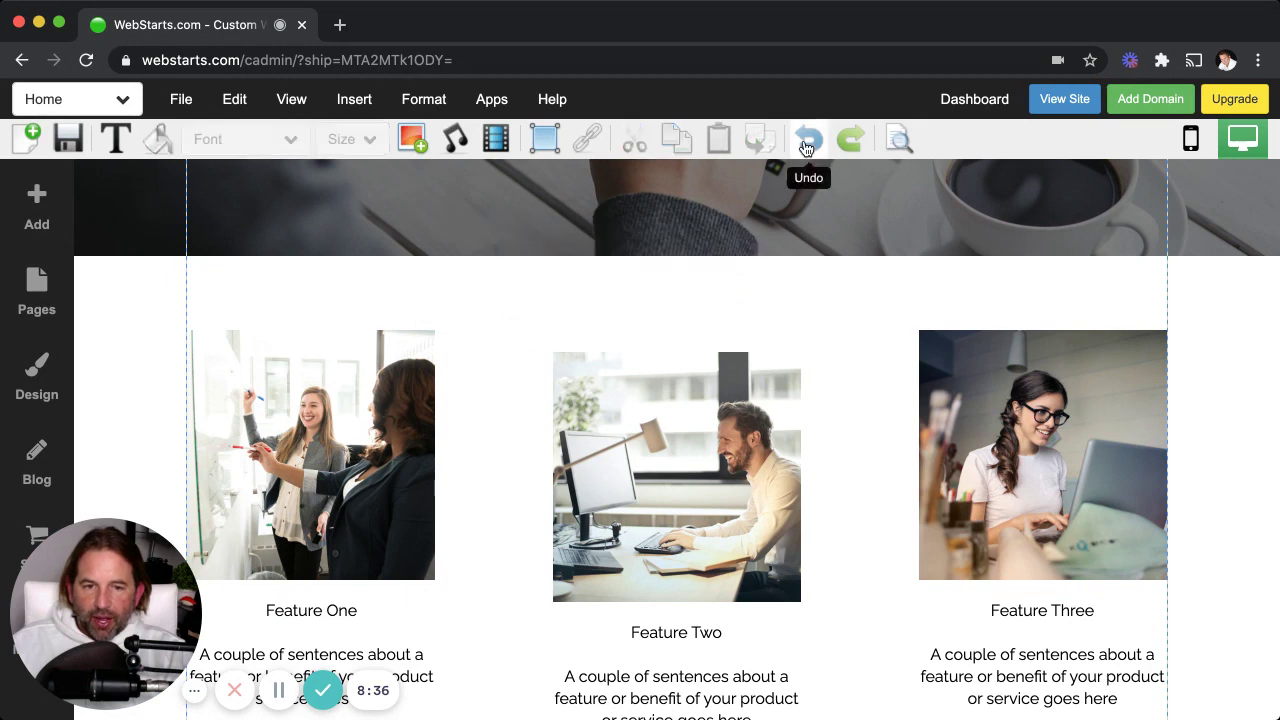
left_click(727, 365)
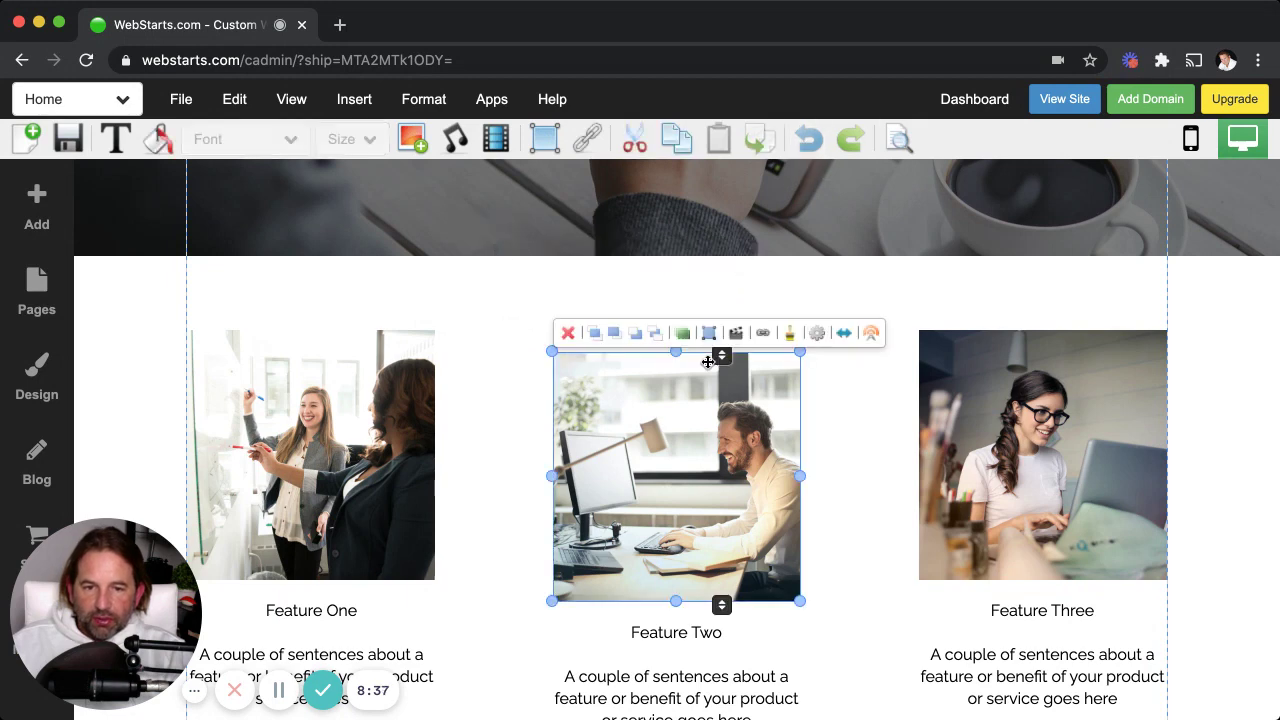
left_click(806, 141)
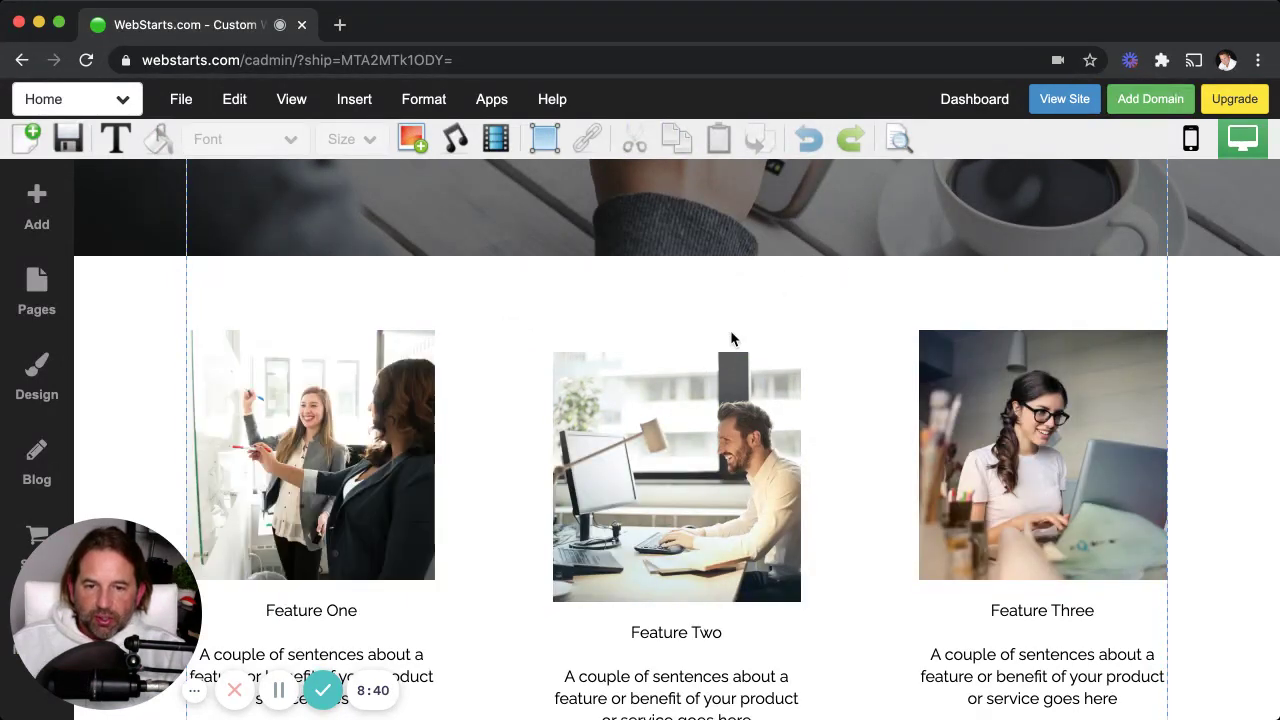
Undo the recent text-block changes until the Feature Two column is realigned, and delete the leftover title text above the Feature One photo.
left_click(808, 145)
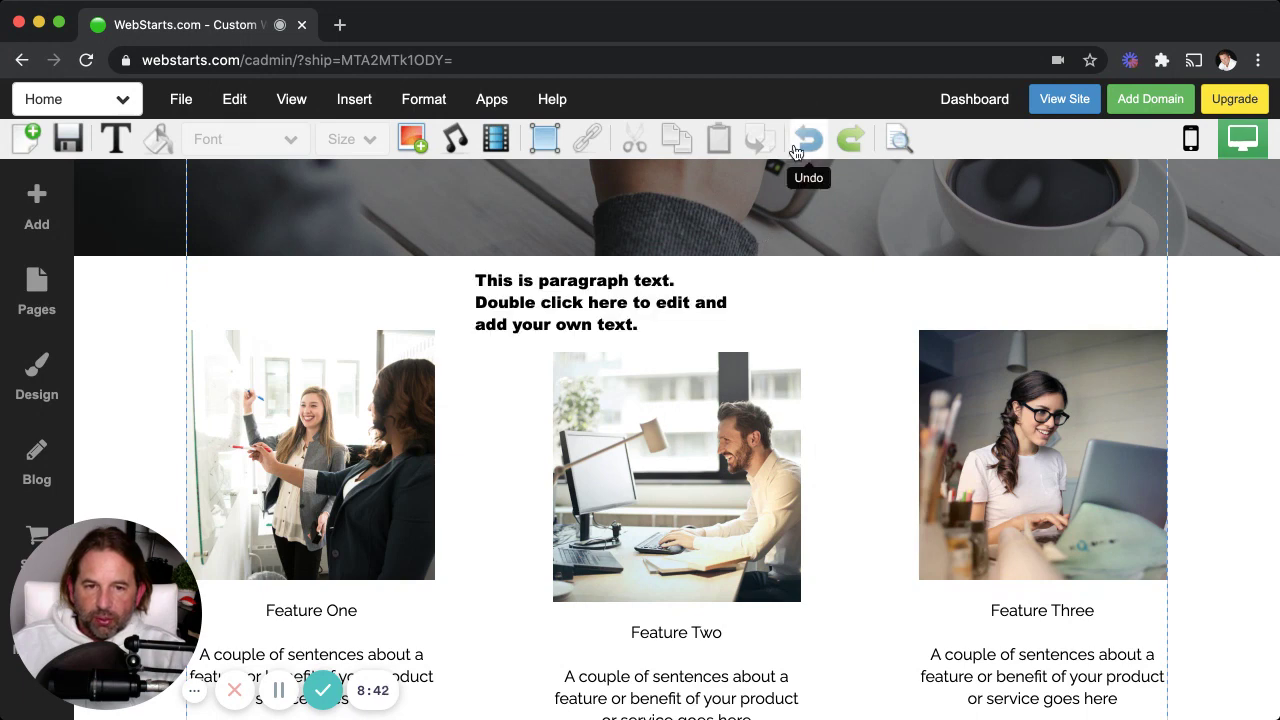
left_click(806, 141)
left_click(806, 141)
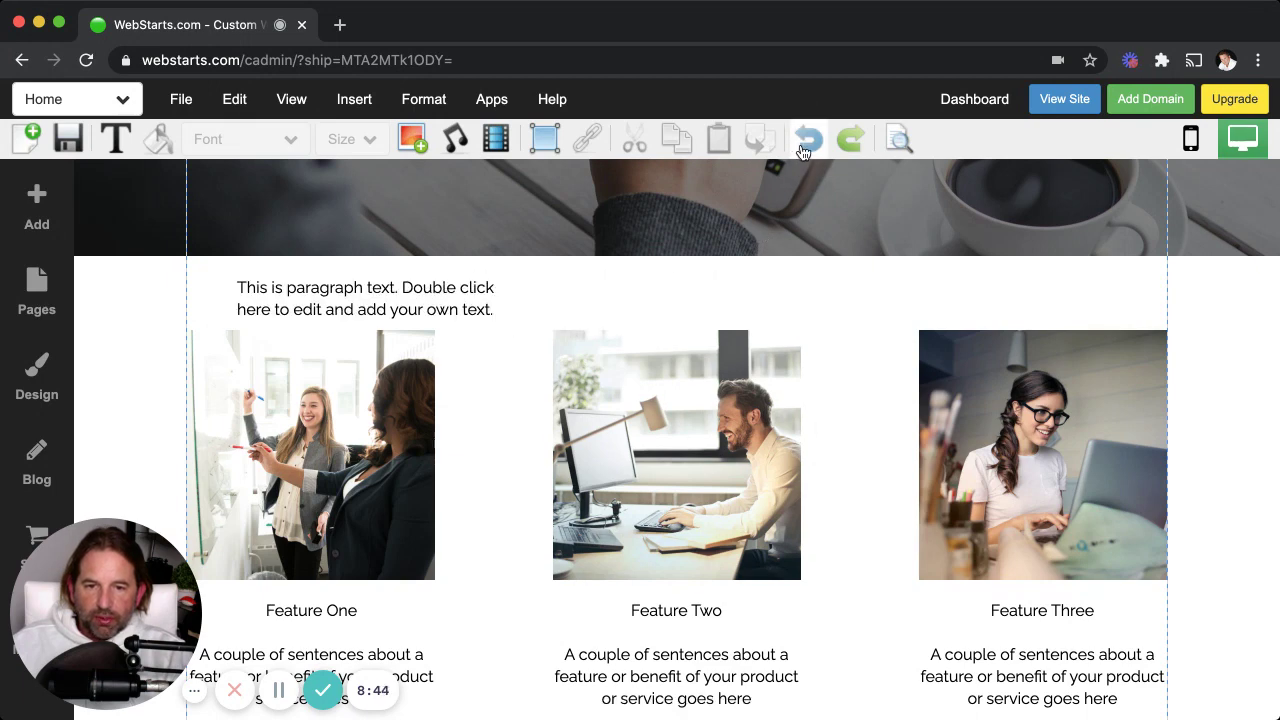
left_click(806, 141)
left_click(400, 283)
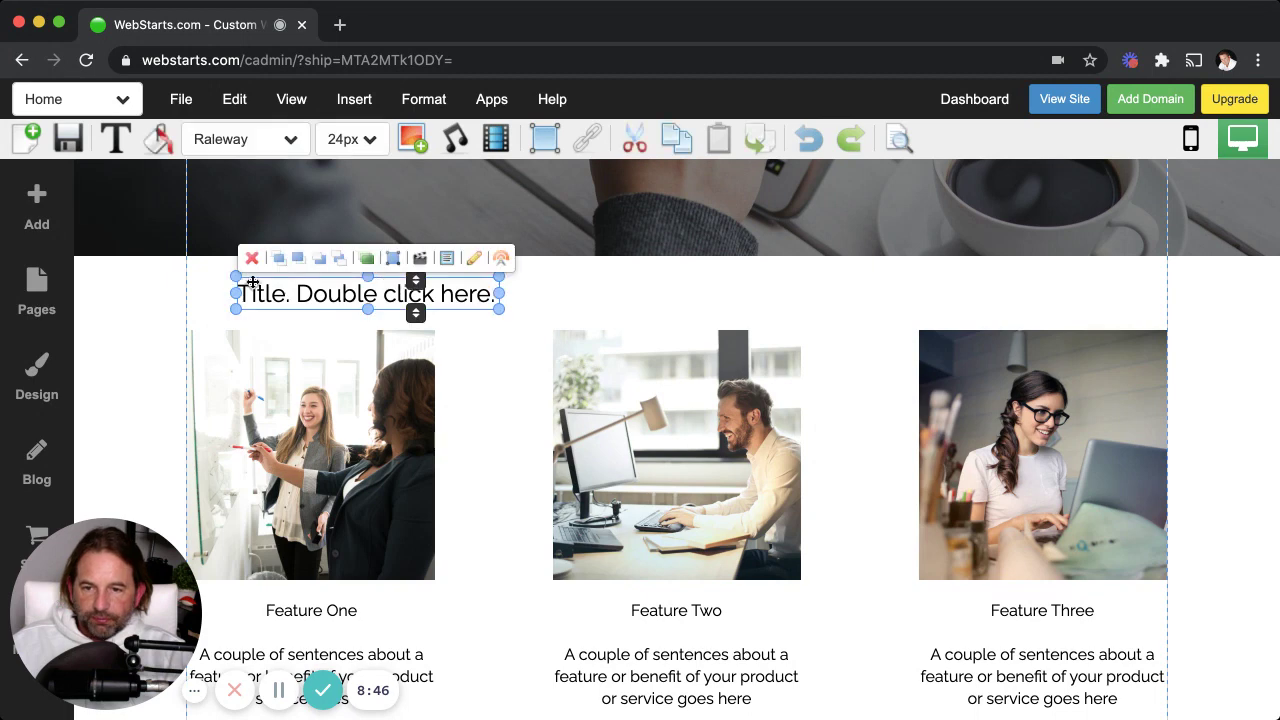
left_click(250, 256)
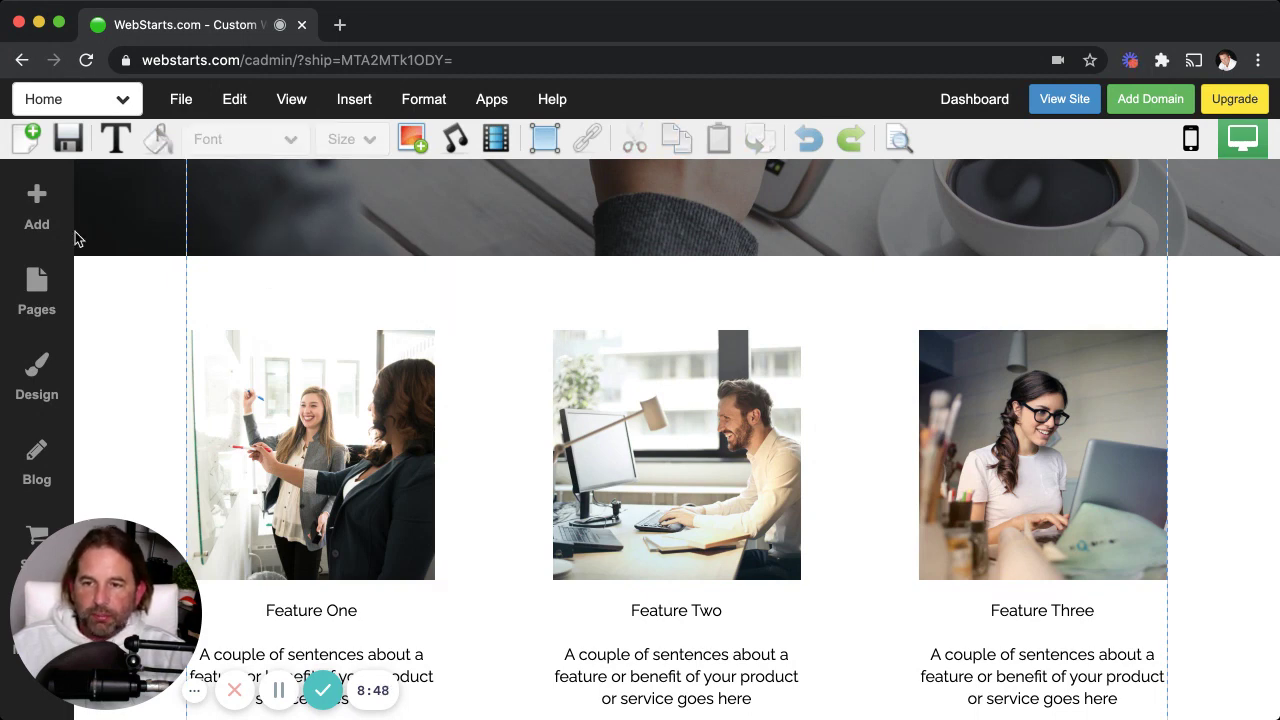
Review the content block types that can be added to the page, including the Contact block layouts.
left_click(45, 205)
scroll(152, 330, "down", 1)
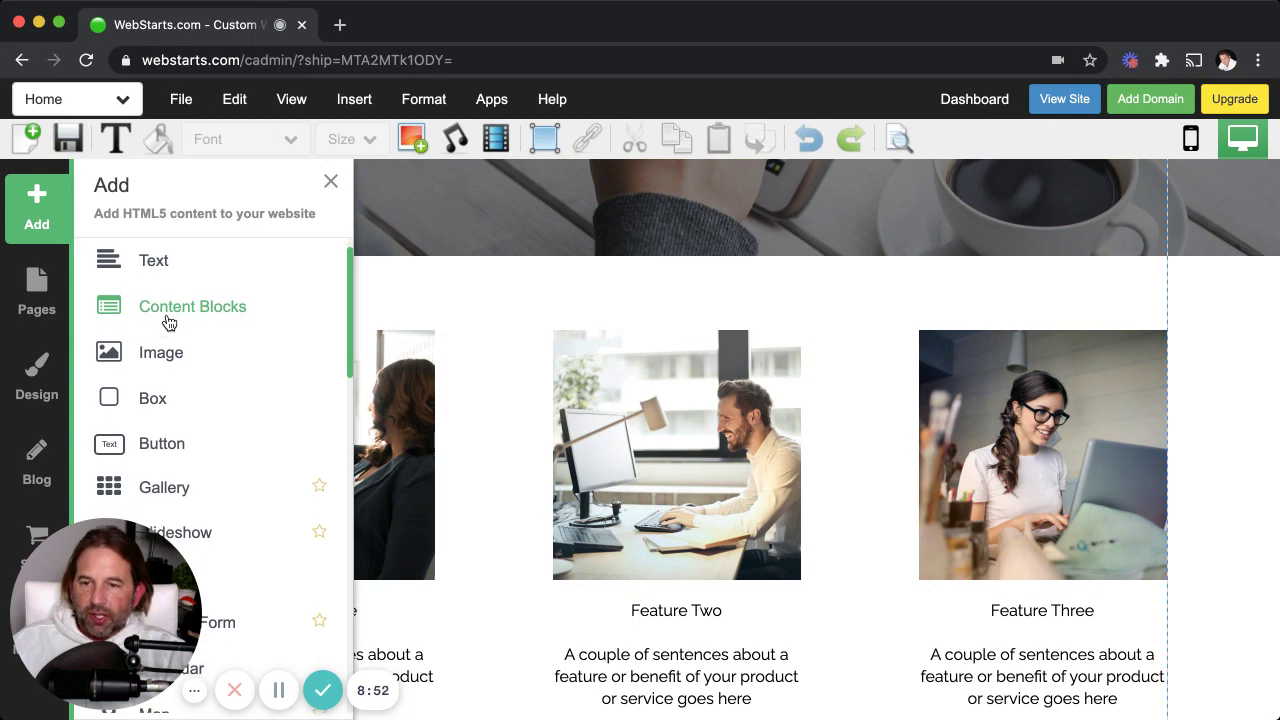
scroll(172, 330, "up", 1)
scroll(187, 334, "down", 1)
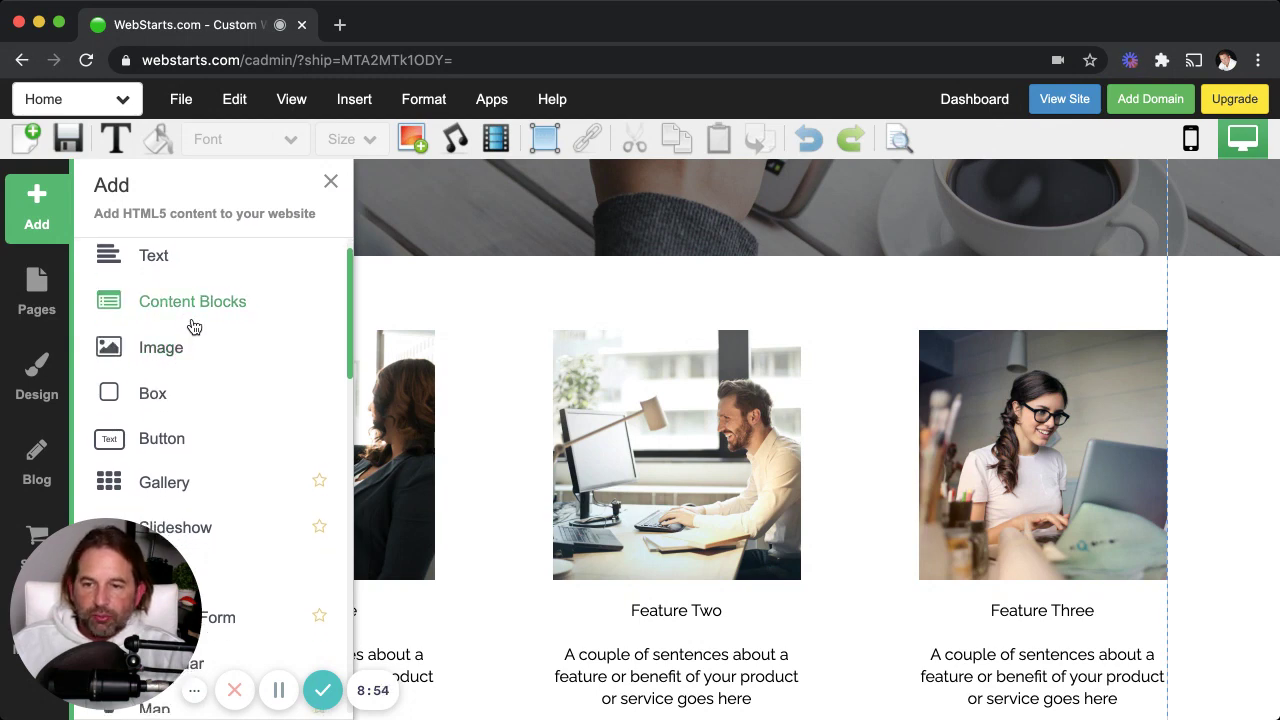
left_click(191, 322)
left_click(191, 298)
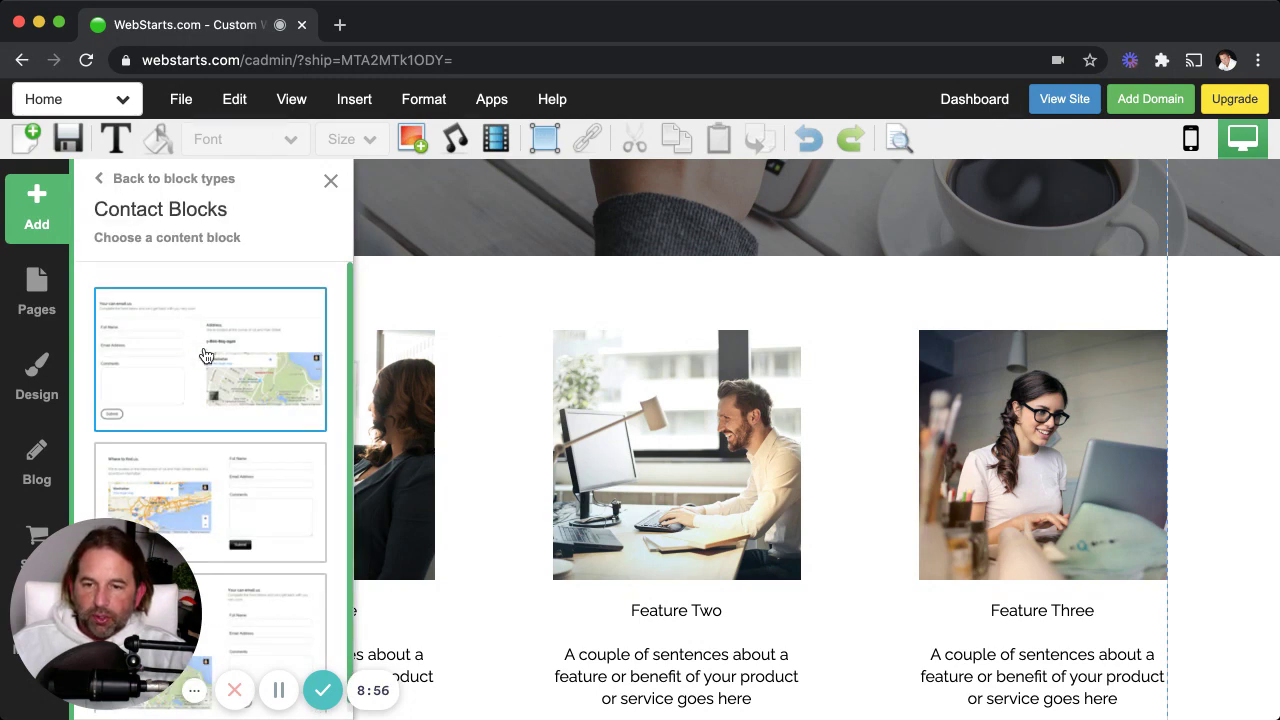
left_click(123, 186)
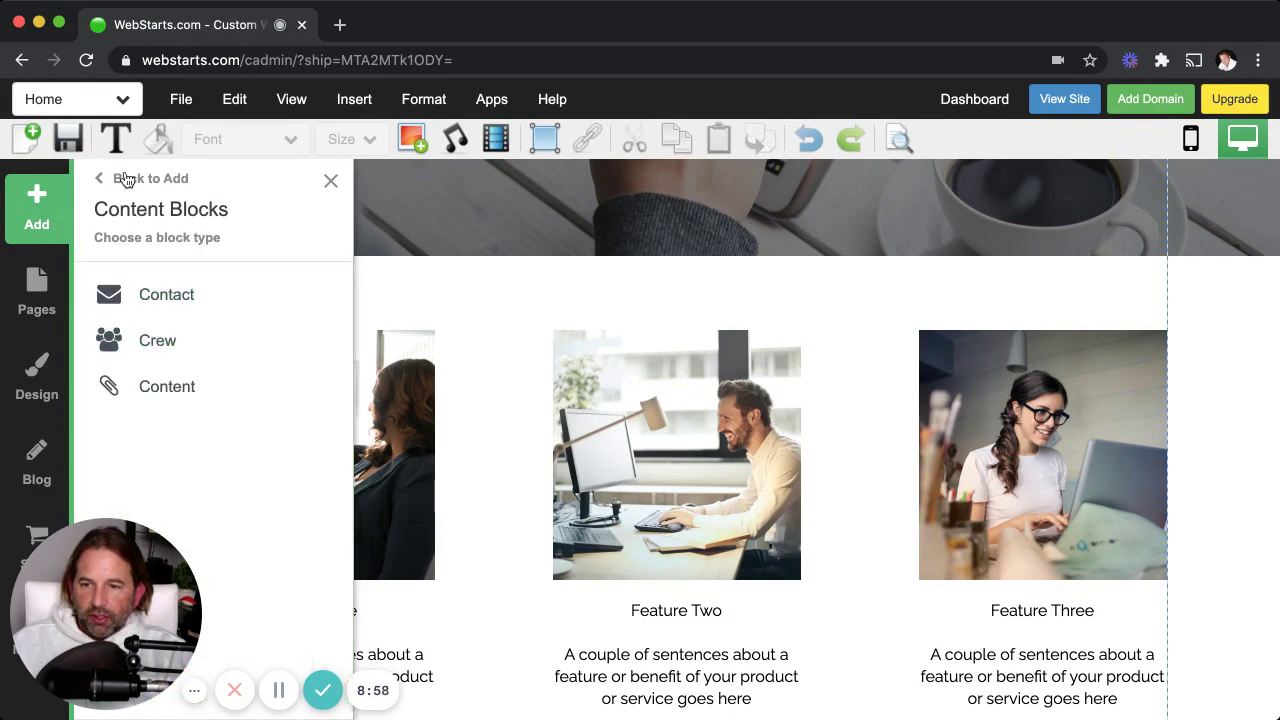
left_click(124, 178)
Look into the image library for adding a picture, and browse the other addable elements such as Button, Gallery, Slideshow and Contact Form.
left_click(160, 385)
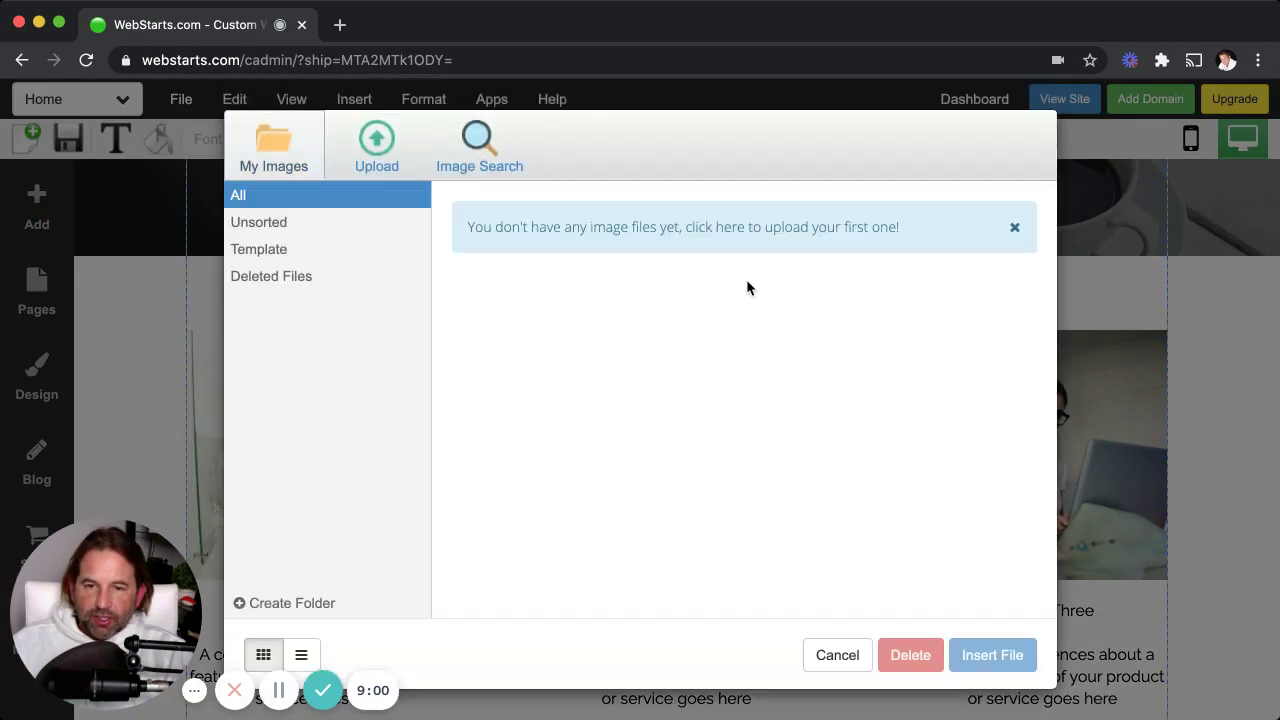
left_click(850, 655)
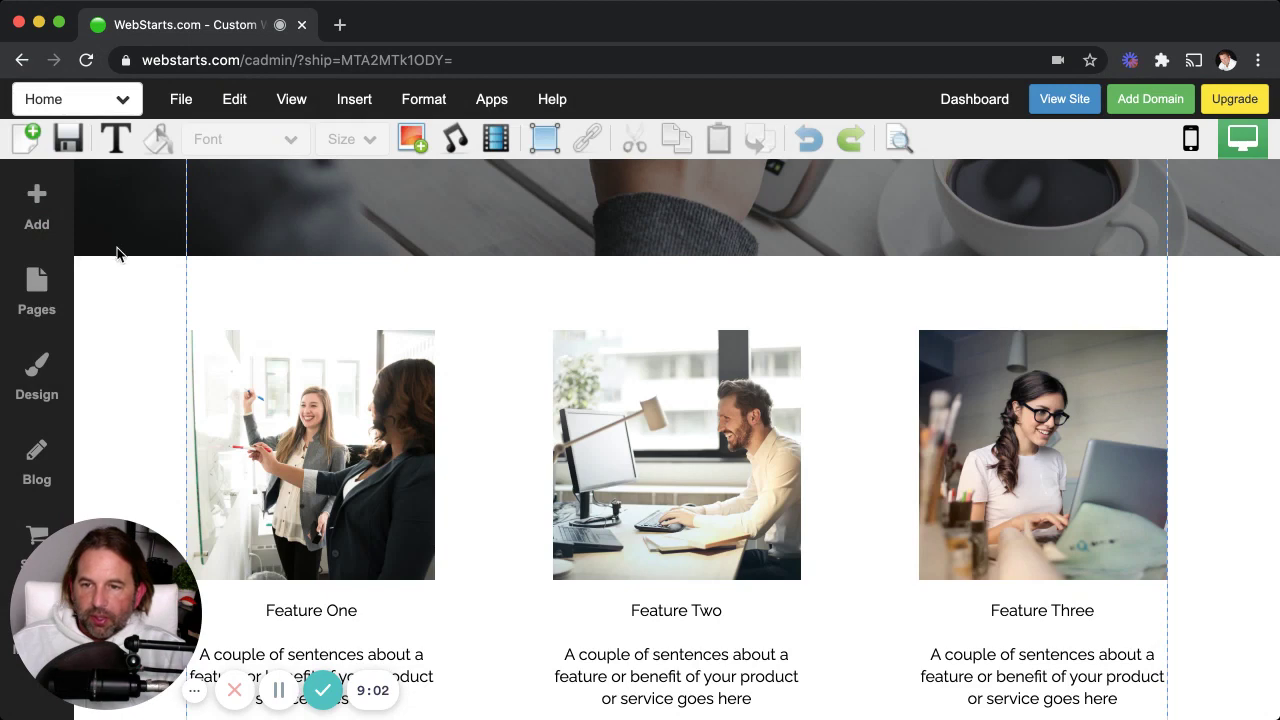
left_click(37, 213)
scroll(180, 403, "down", 2)
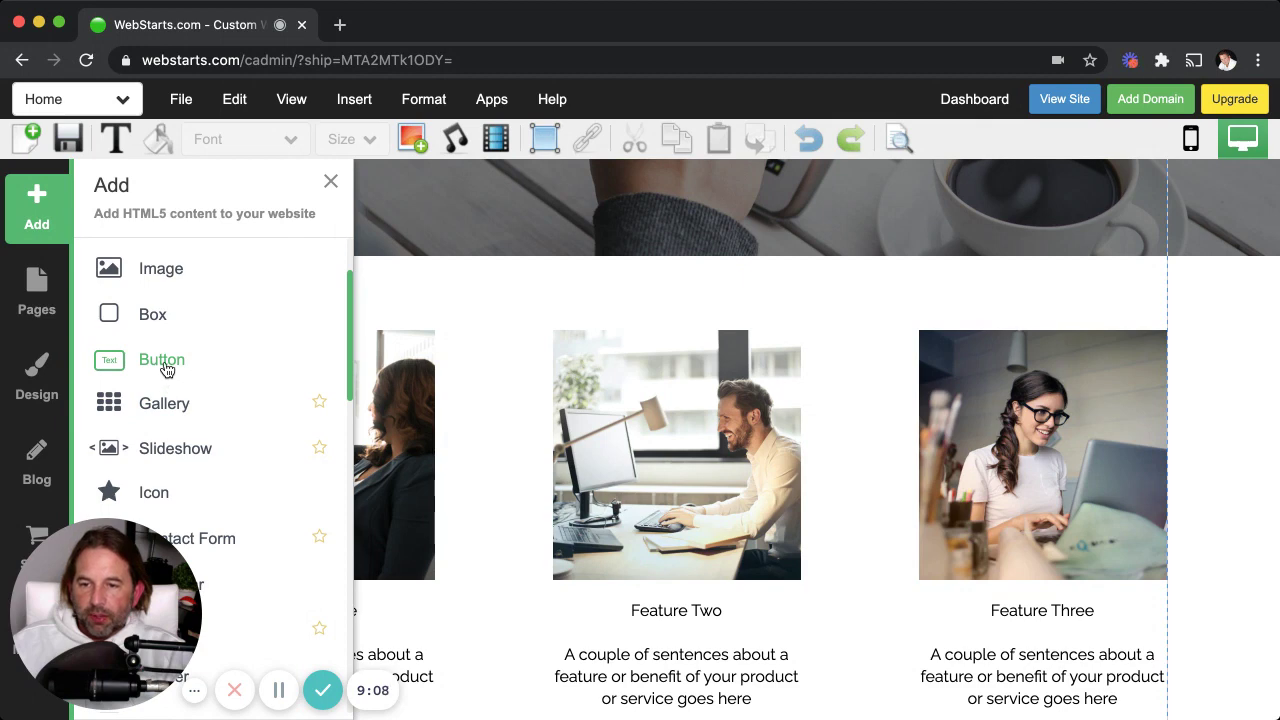
scroll(191, 414, "down", 2)
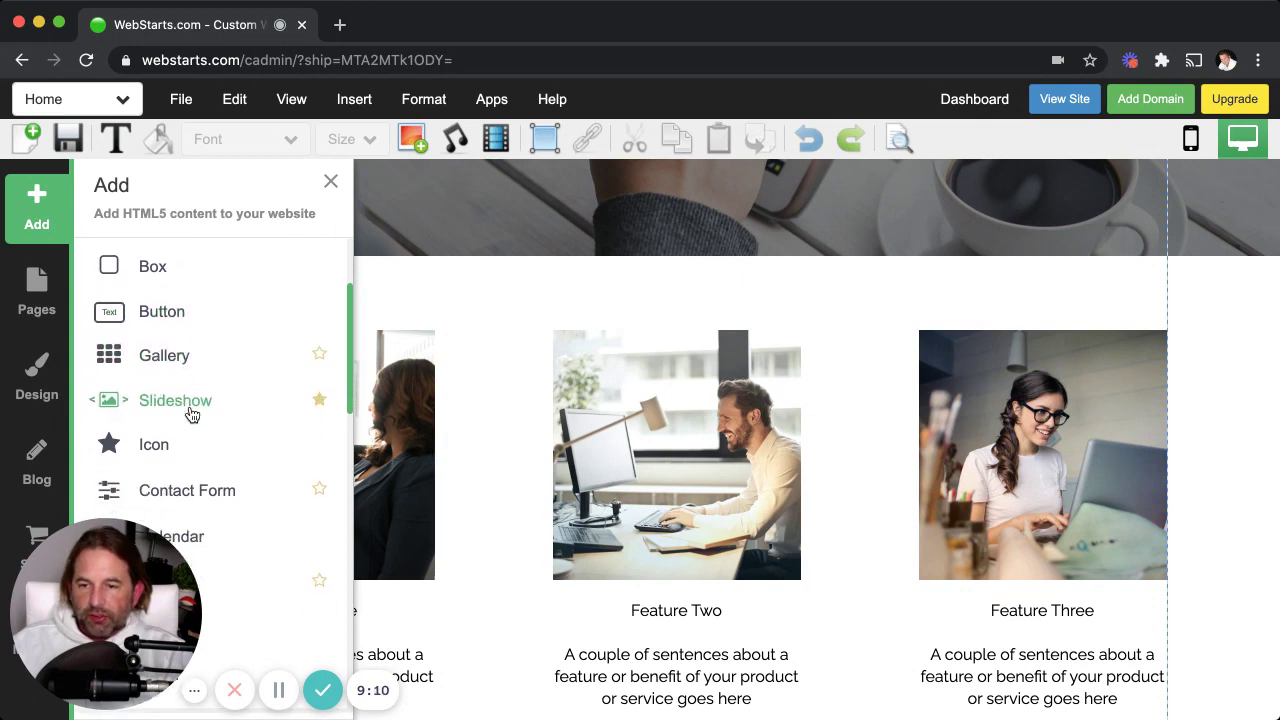
left_click(330, 181)
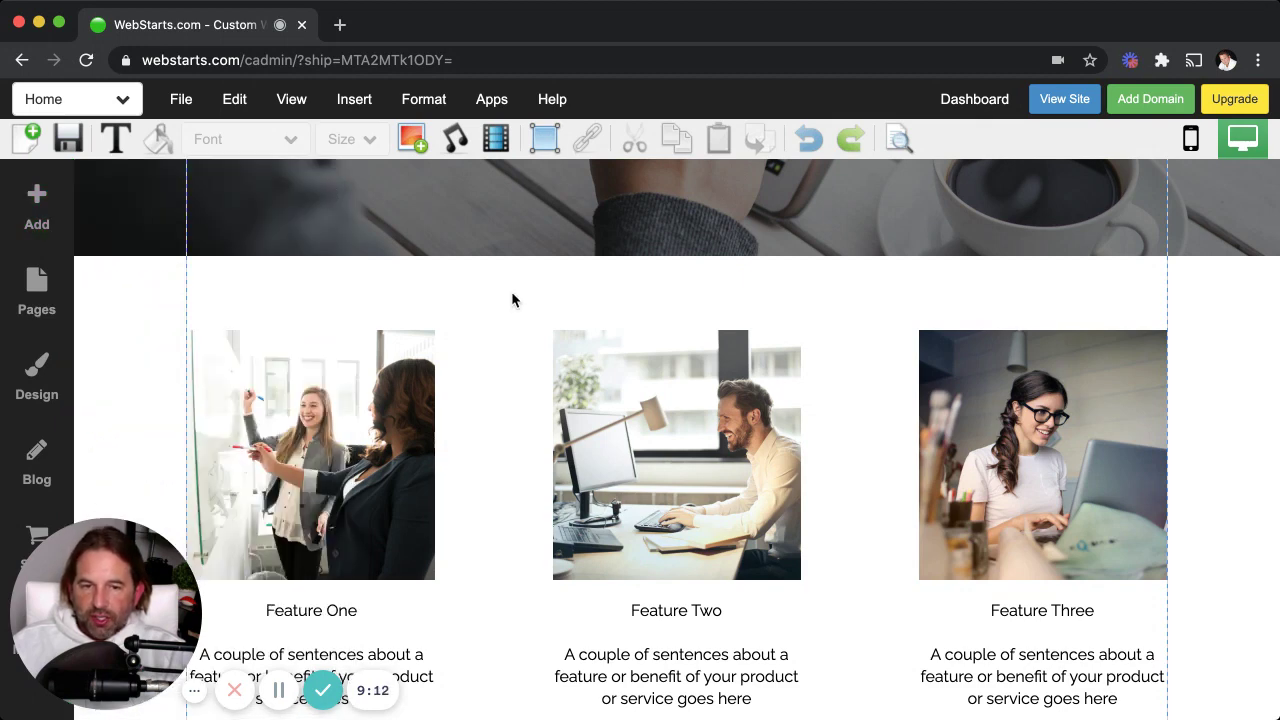
Open the BUSINESS COACHING site title in the page header for editing and select all its text.
scroll(515, 293, "up", 5)
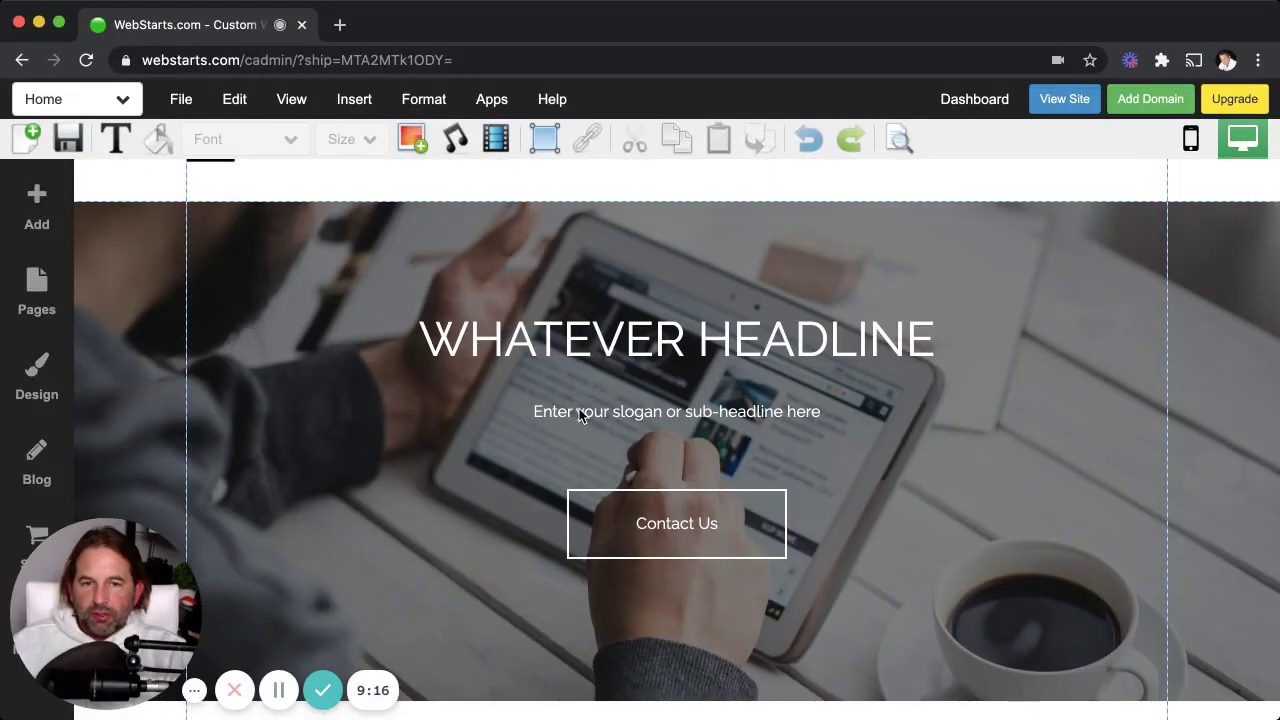
scroll(582, 416, "up", 2)
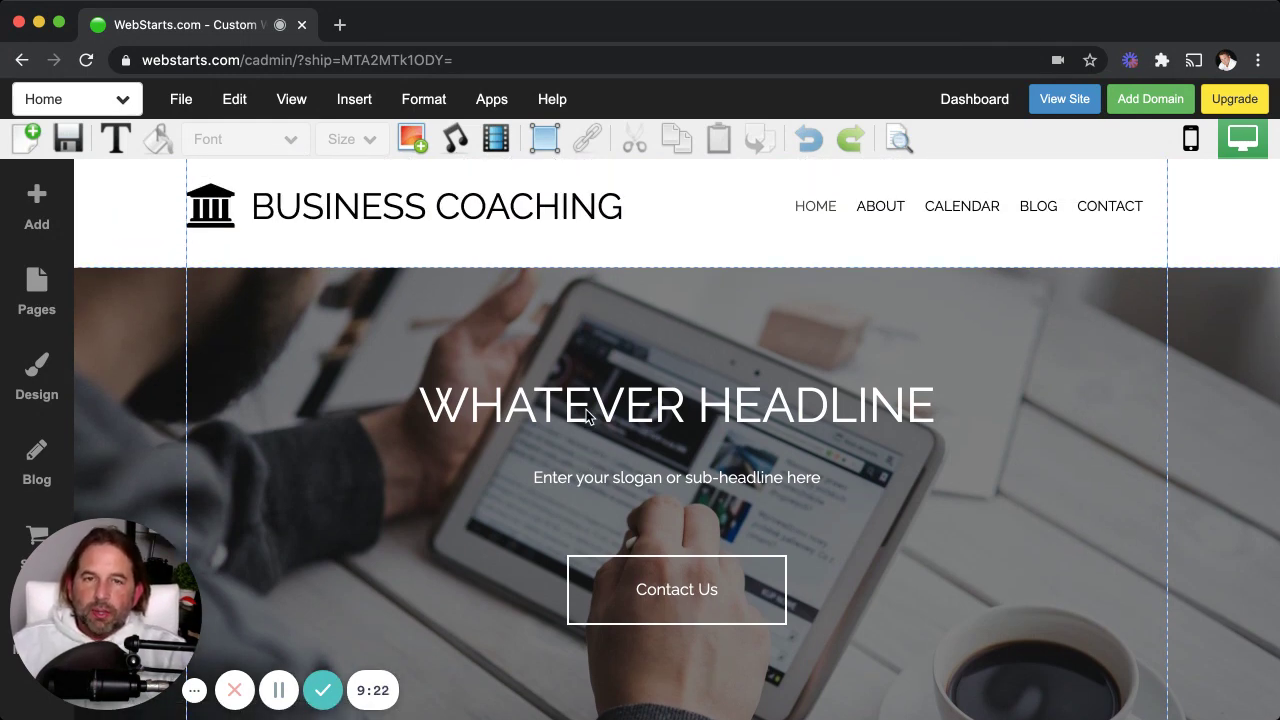
left_click(565, 210)
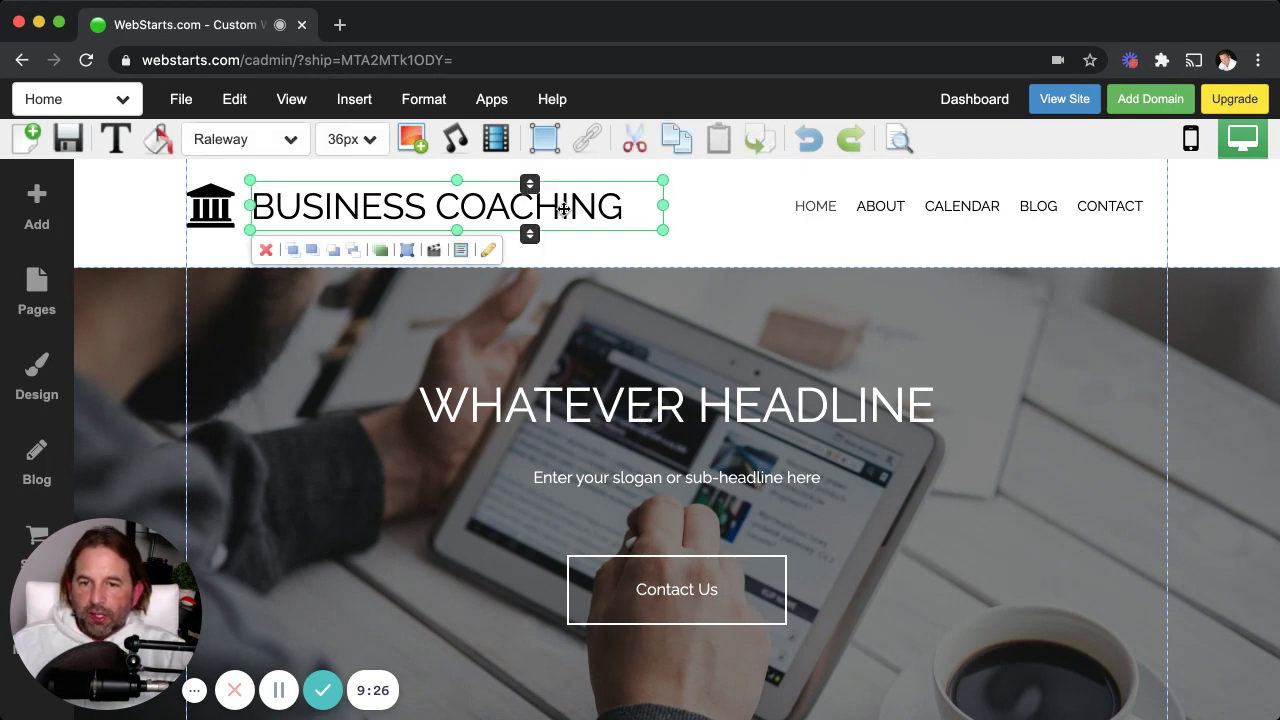
left_click(565, 208)
key("ctrl+a")
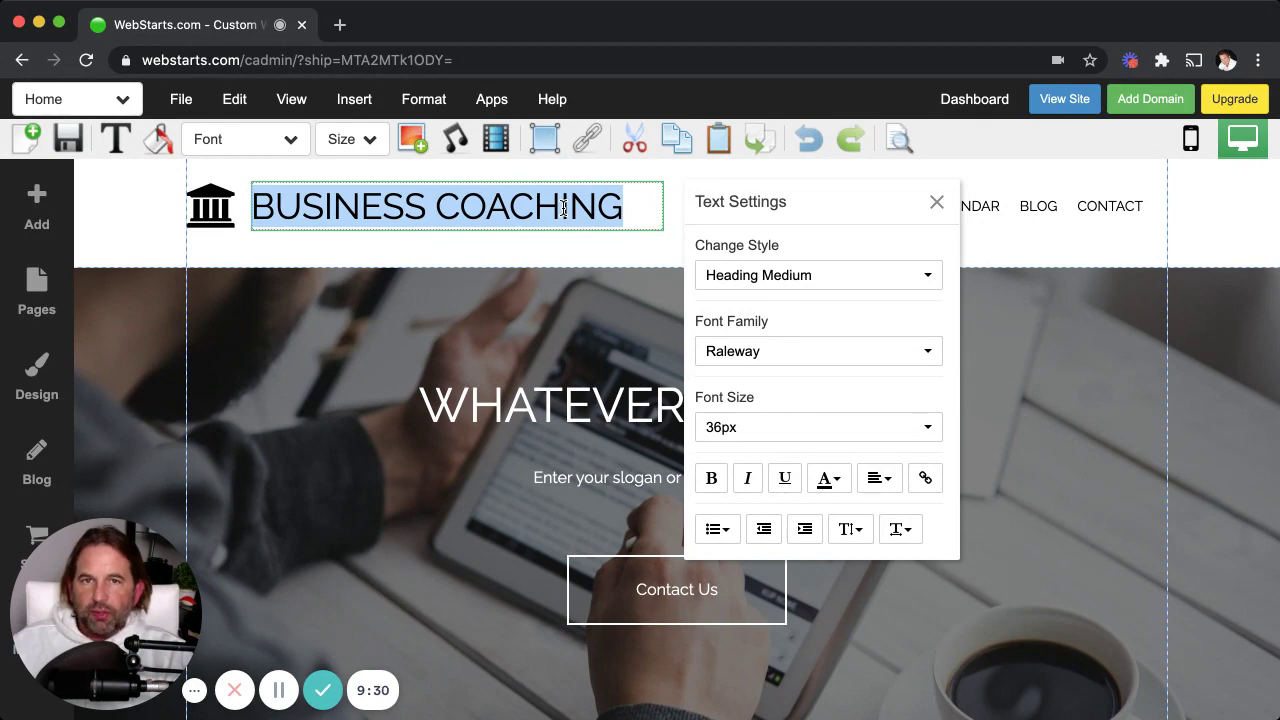
Try removing the building logo icon beside the site title and opening the image library for a replacement, and undo the deletion.
left_click(210, 214)
left_click(202, 250)
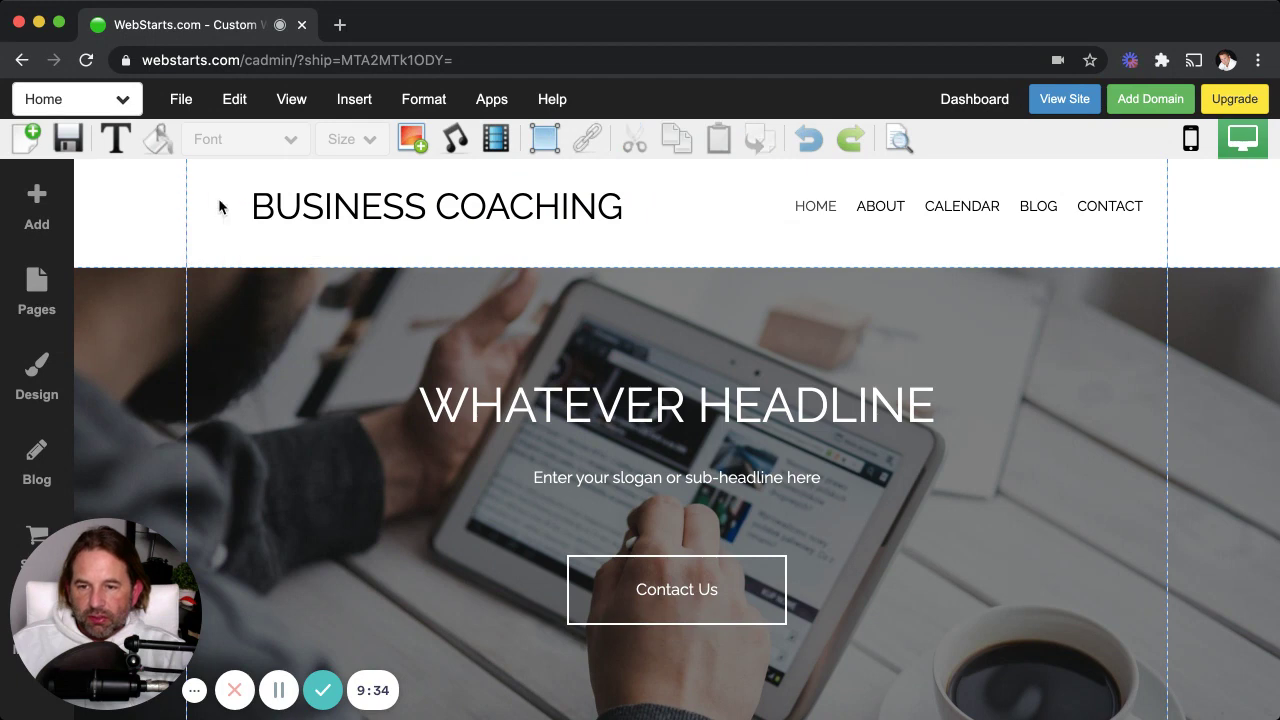
left_click(412, 139)
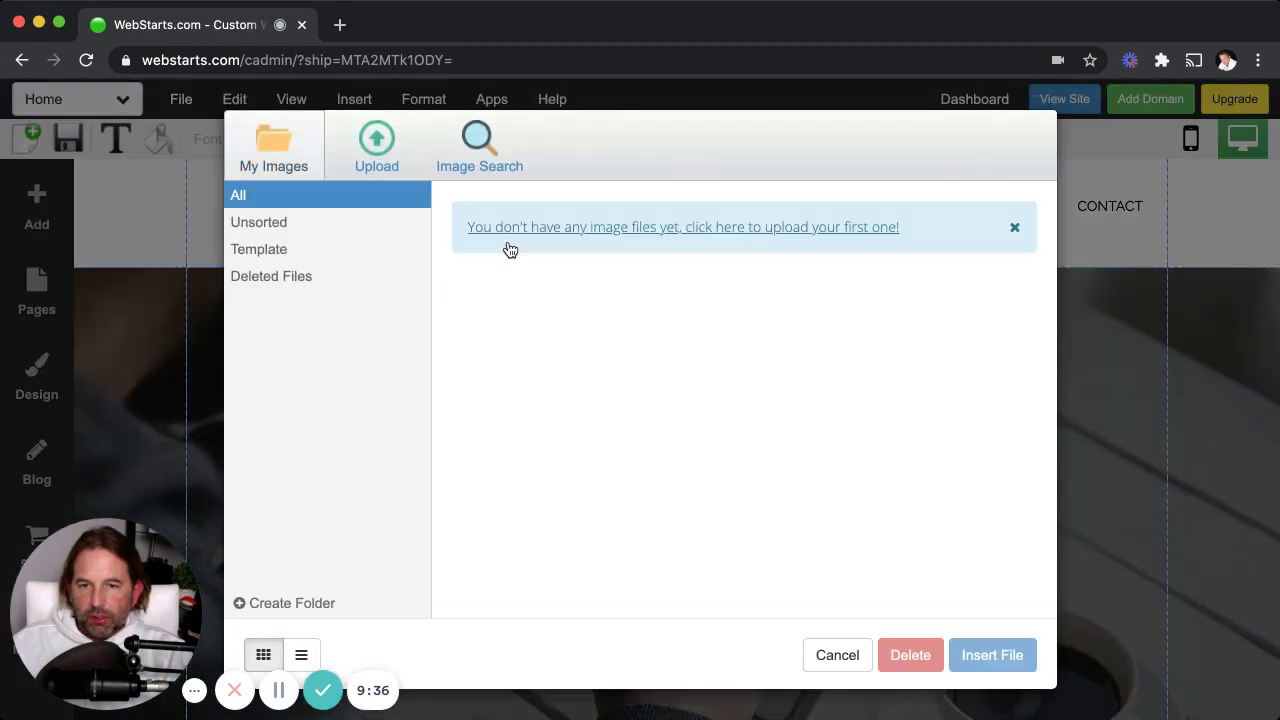
left_click(845, 658)
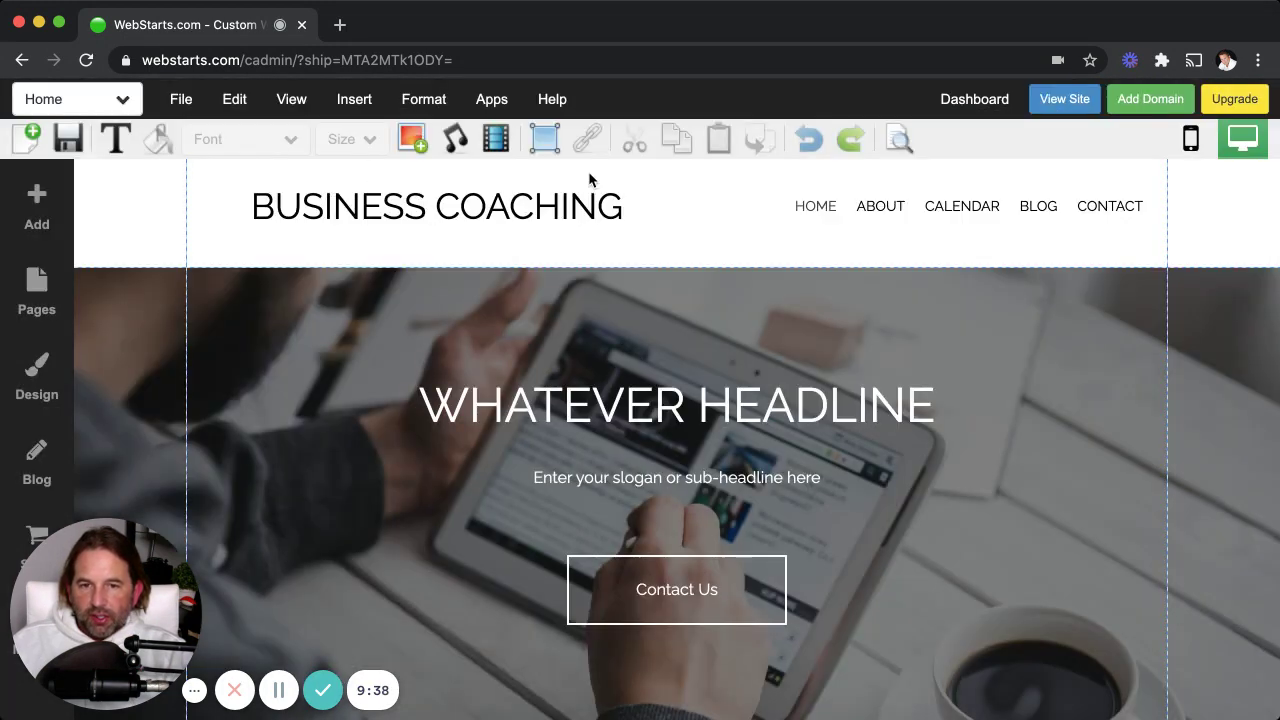
left_click(809, 139)
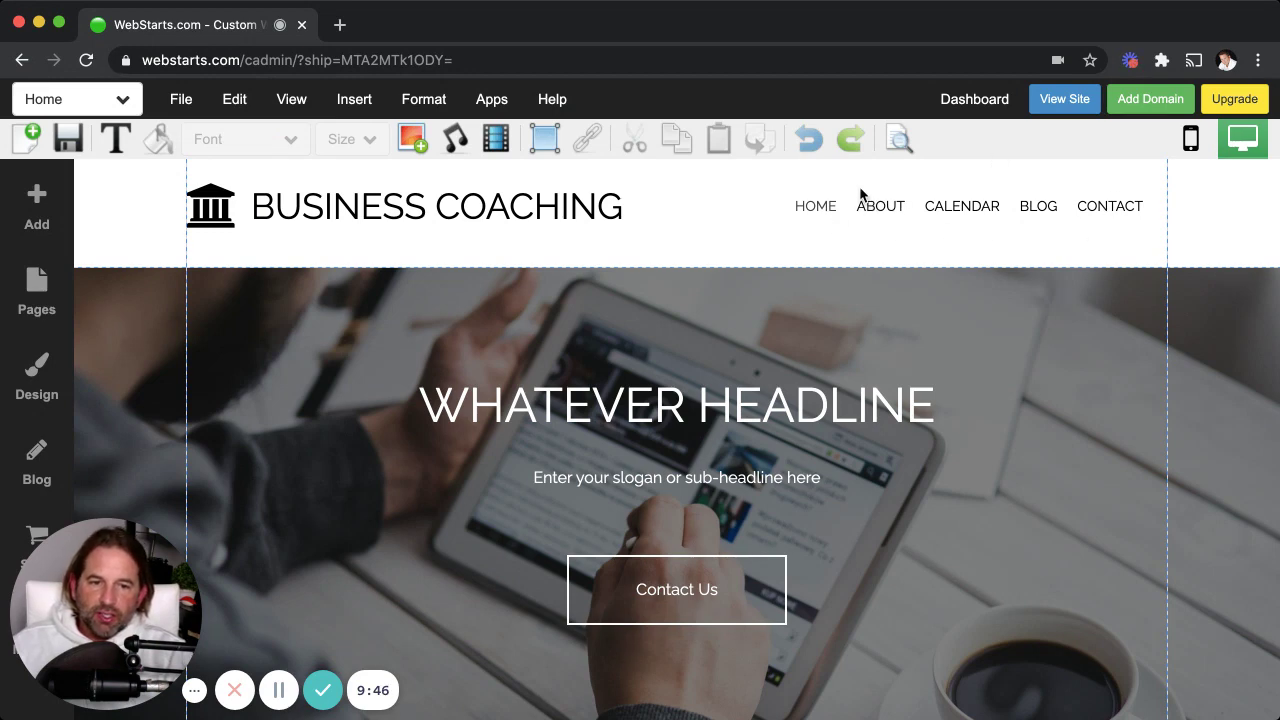
Start creating a new page for the site, saving the home page's pending changes.
left_click(888, 207)
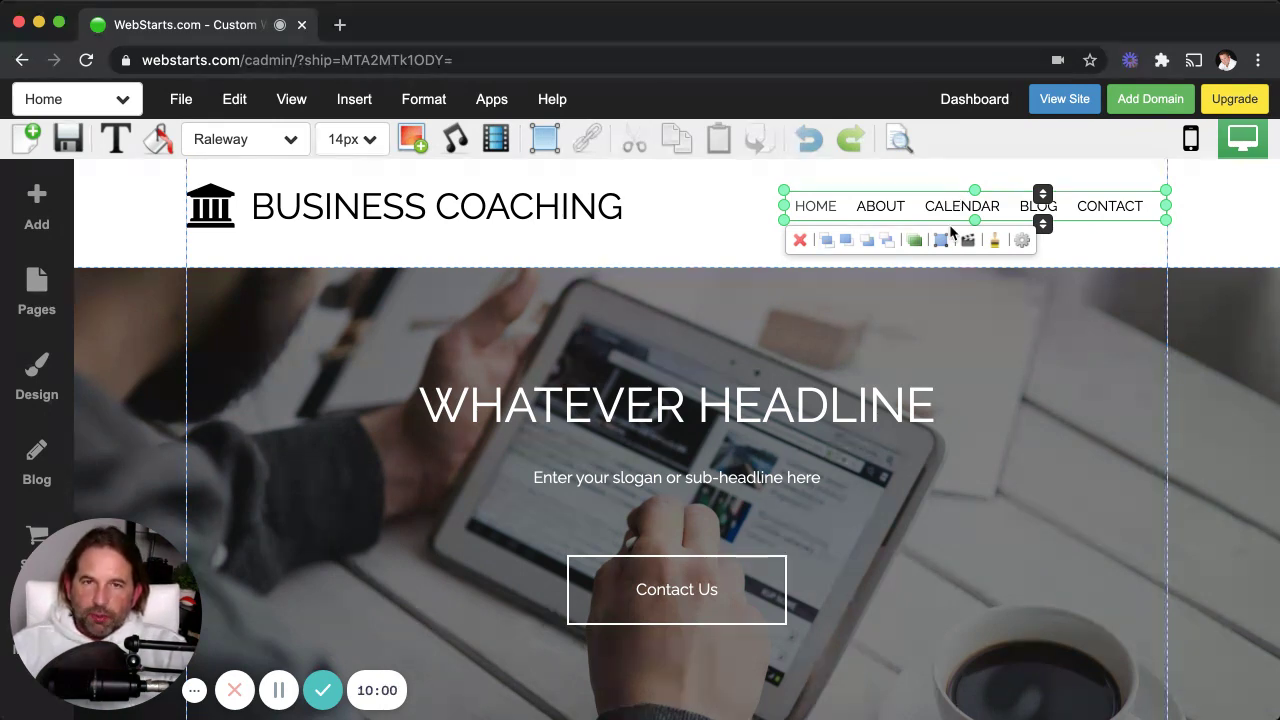
left_click(182, 102)
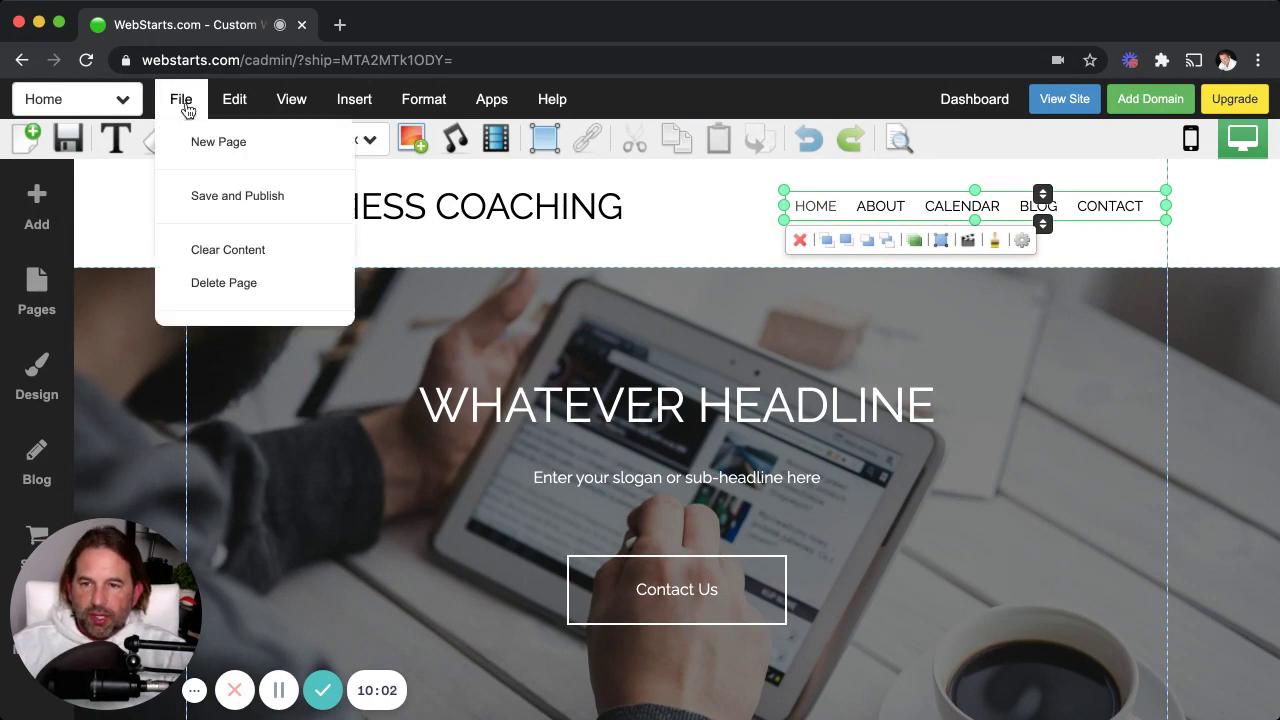
left_click(192, 142)
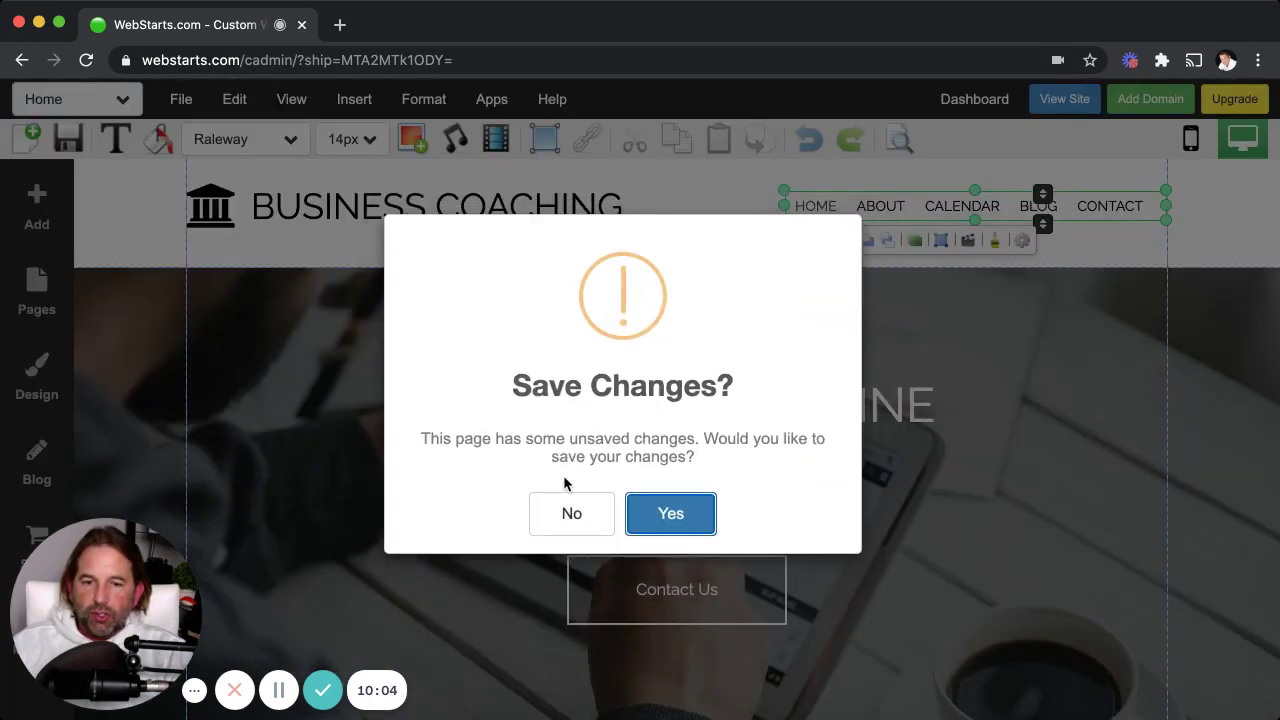
left_click(660, 512)
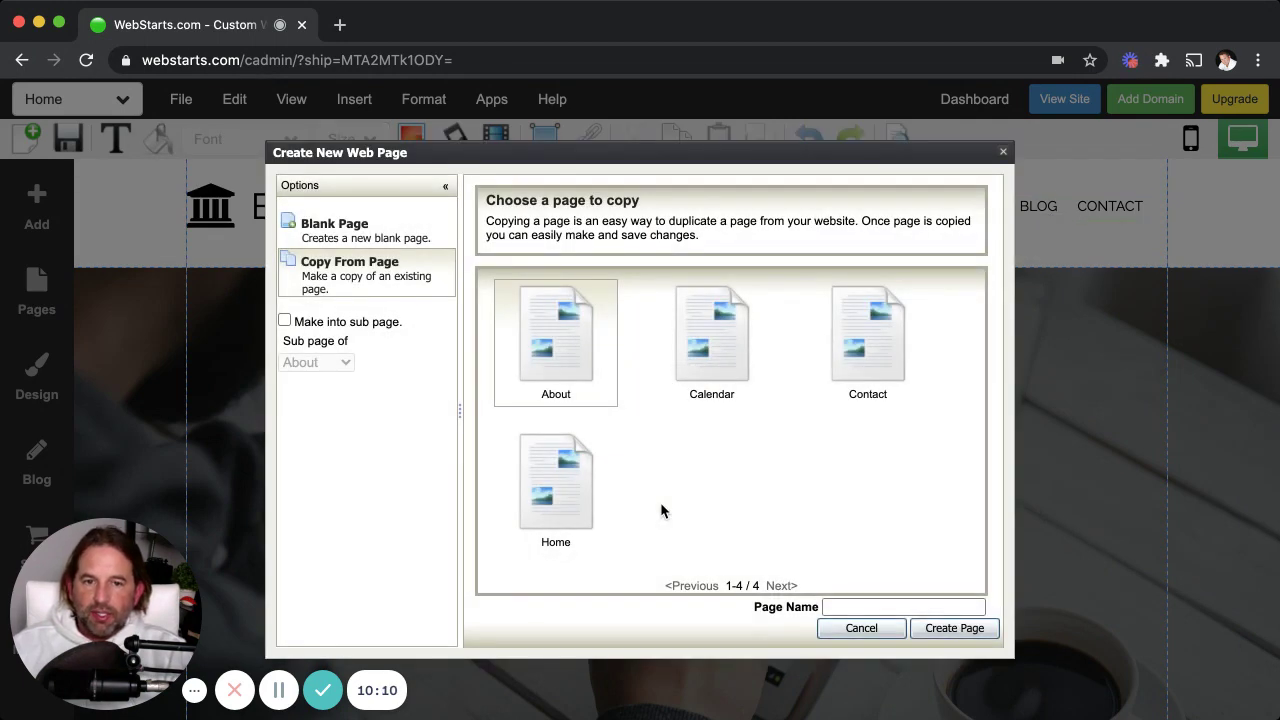
Create a new page named Info as a copy of the existing About page.
left_click(320, 228)
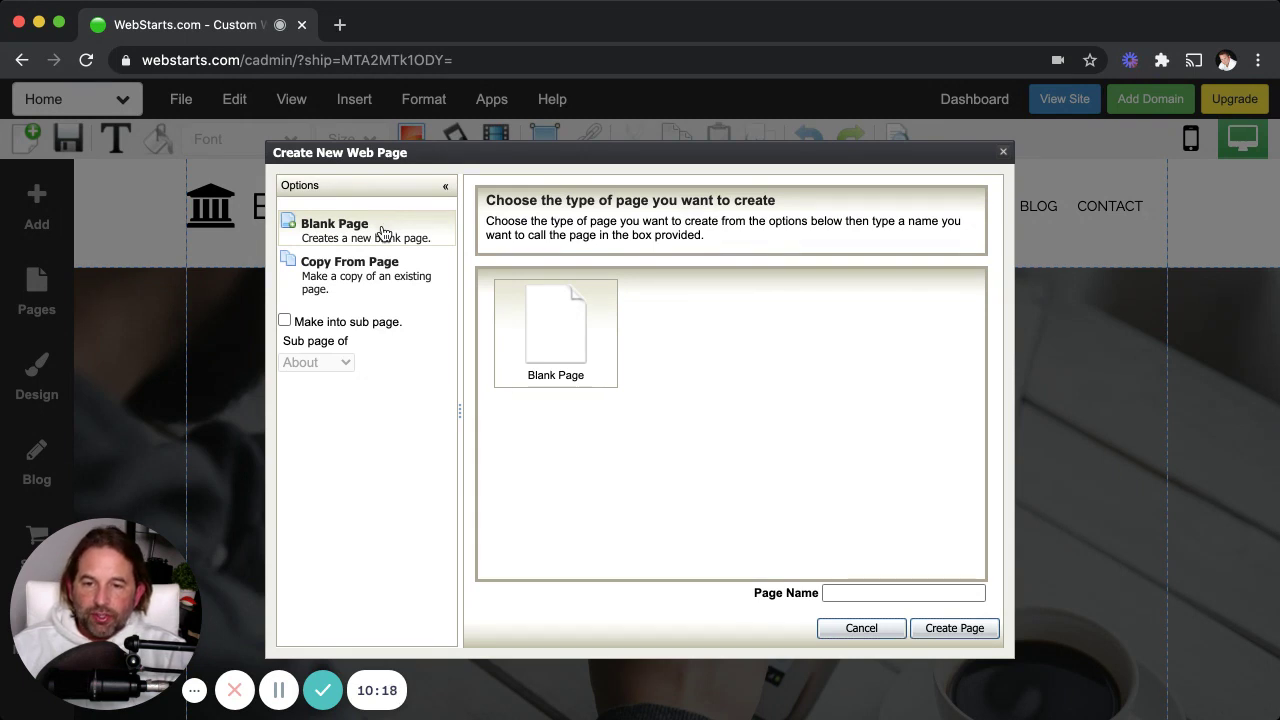
left_click(396, 263)
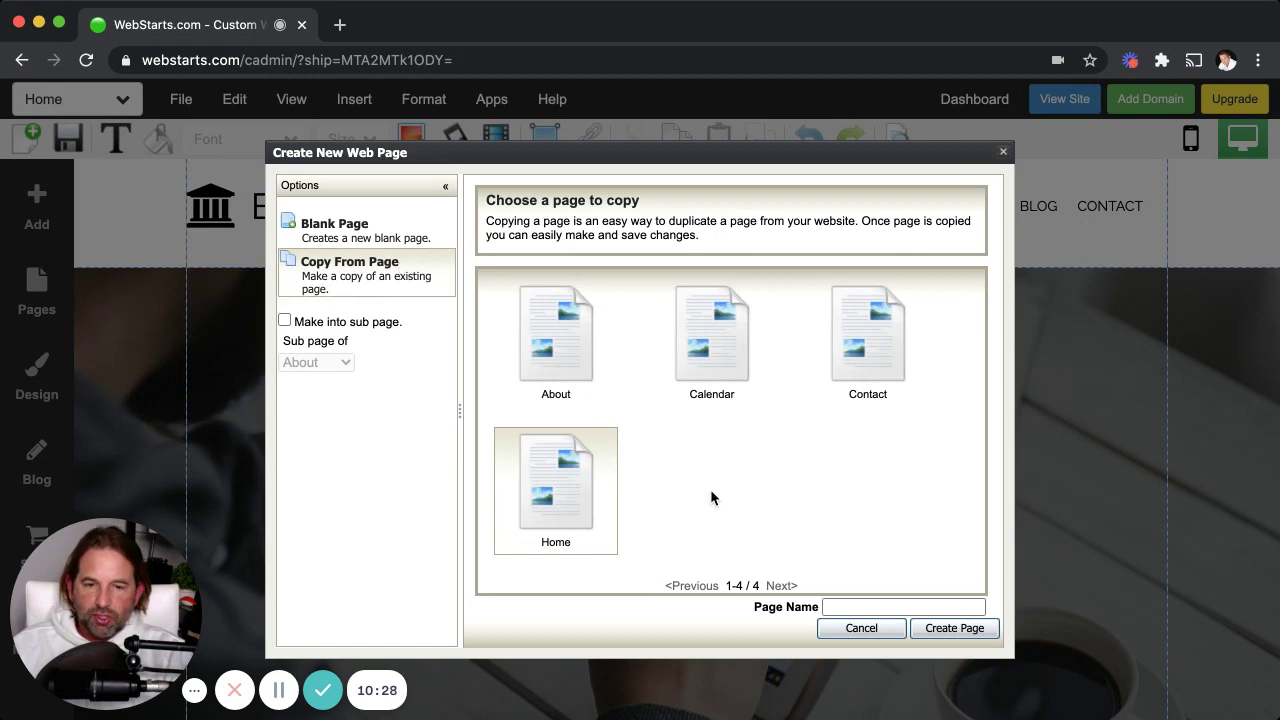
left_click(873, 601)
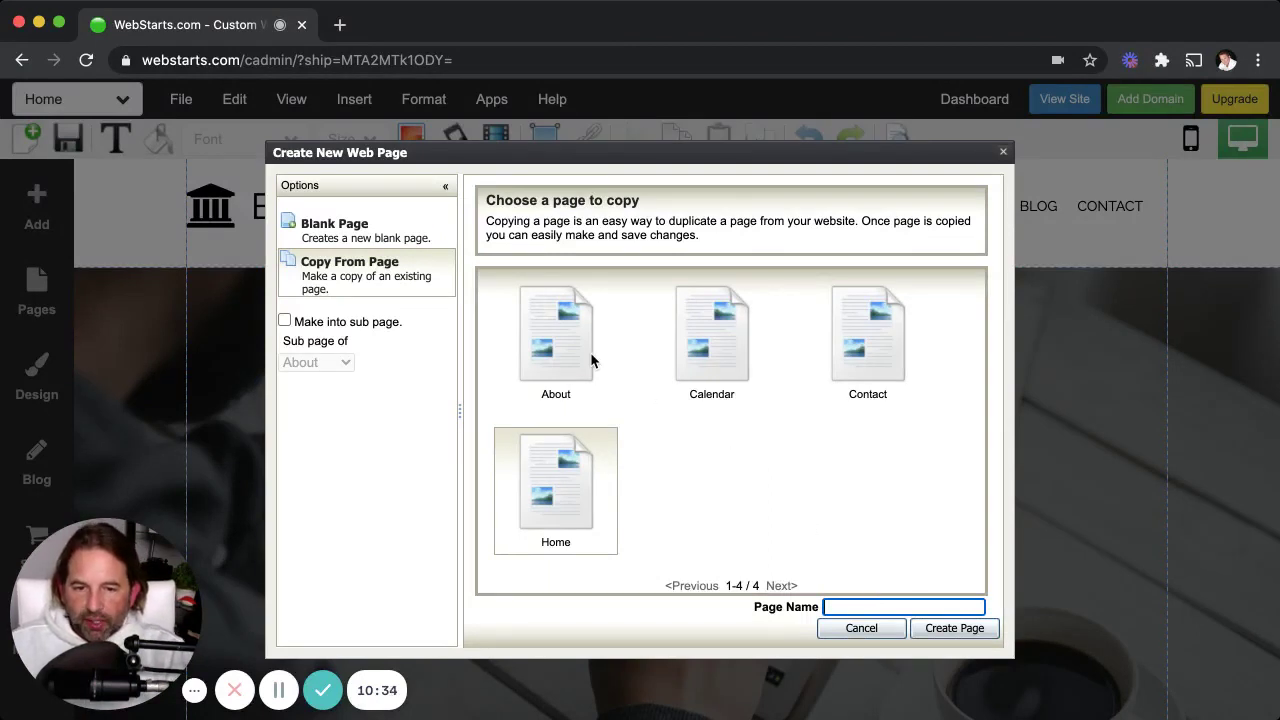
left_click(590, 360)
left_click(868, 604)
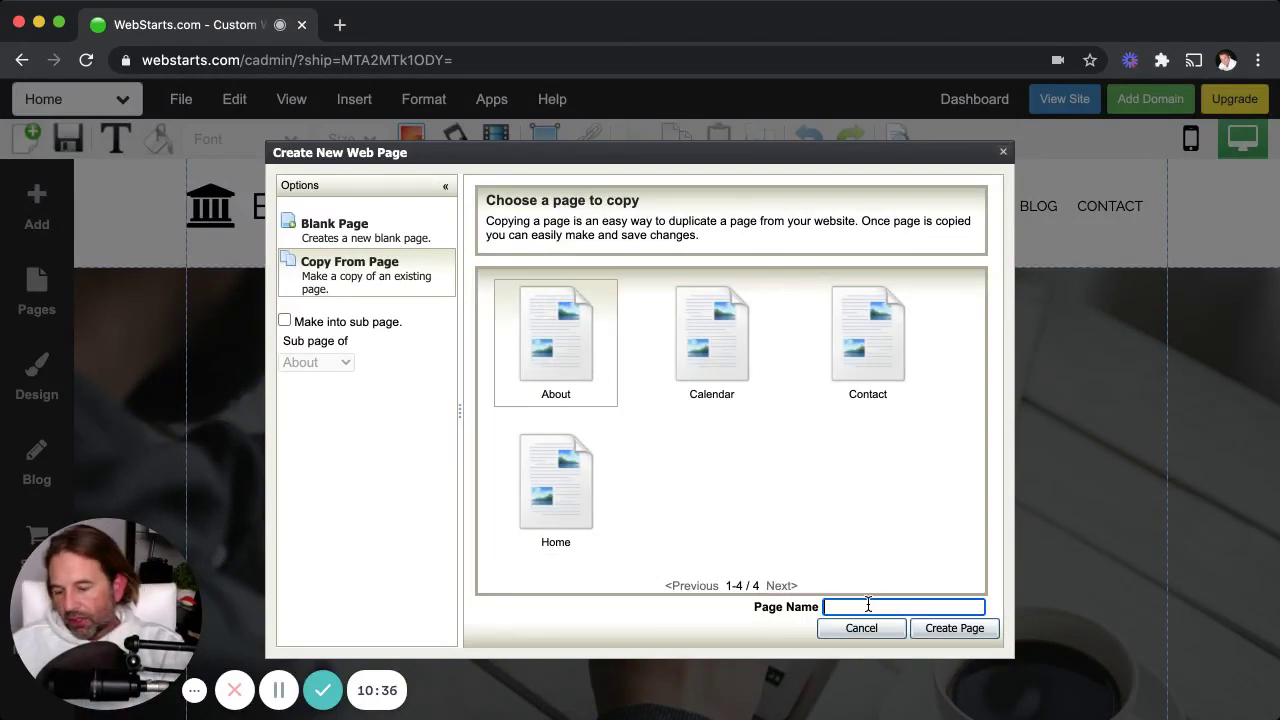
type("Info")
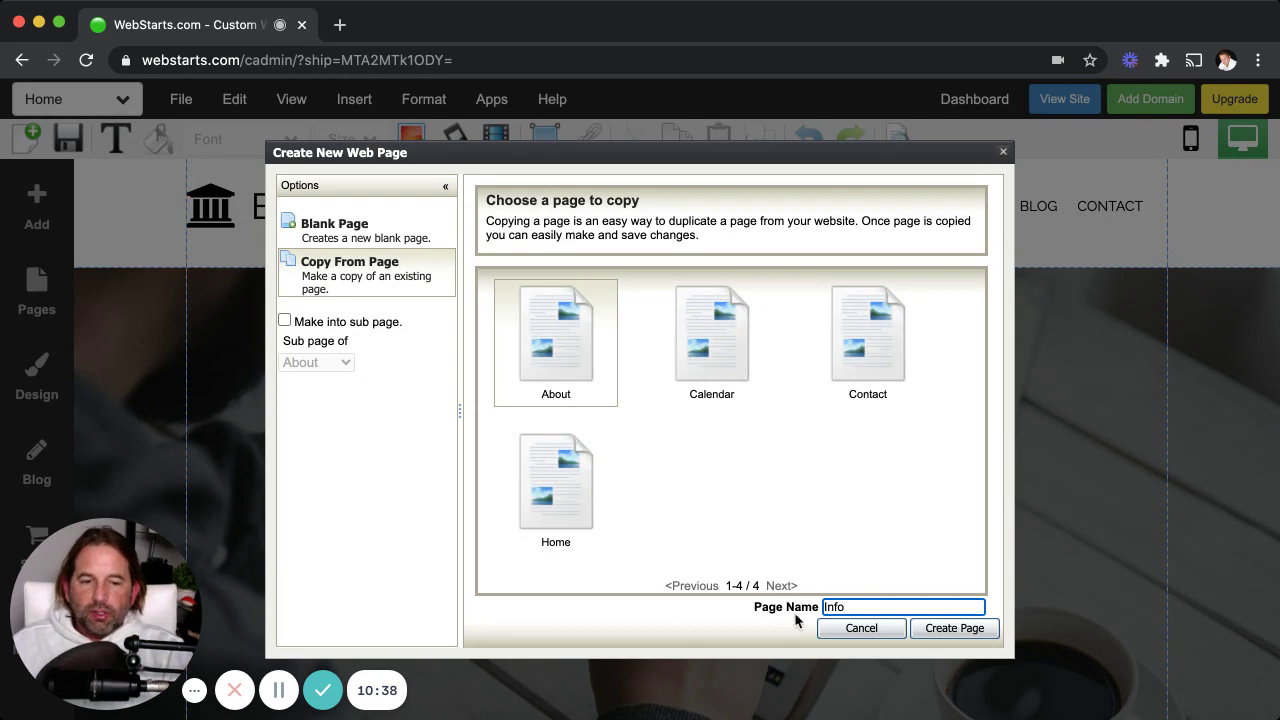
left_click(932, 630)
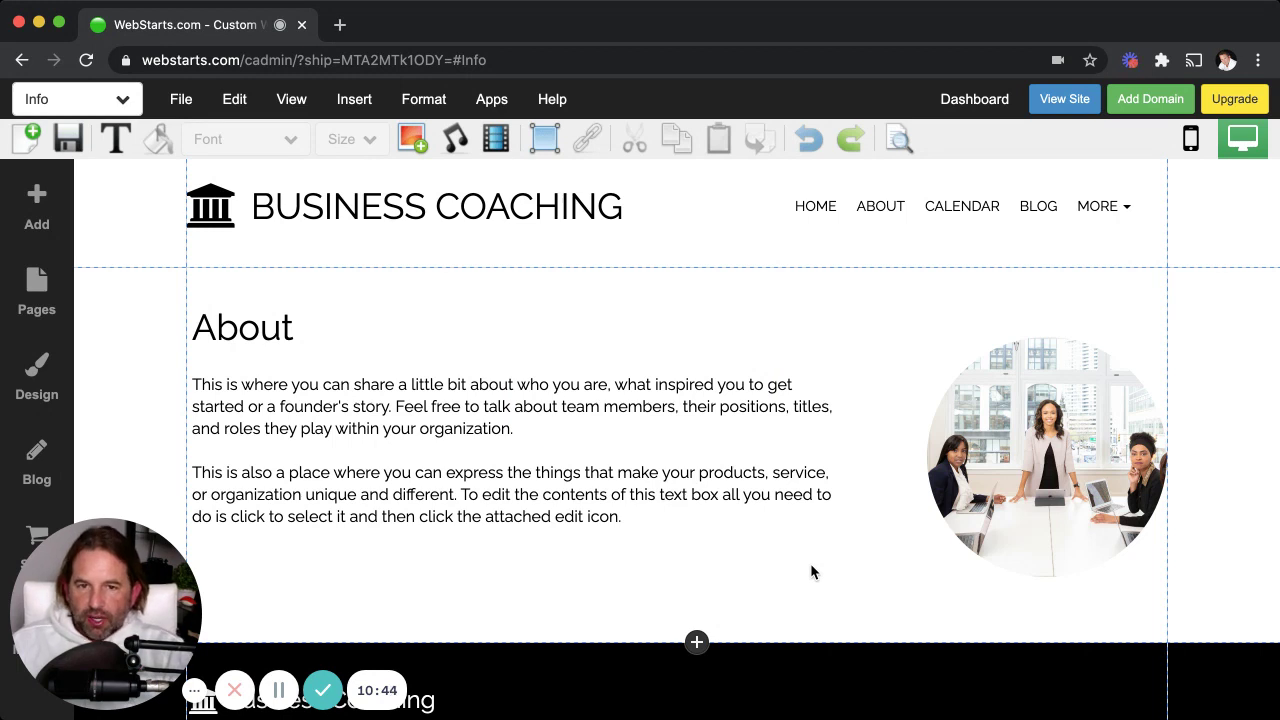
Change the About heading on the Info page to Information.
double_click(281, 327)
double_click(278, 327)
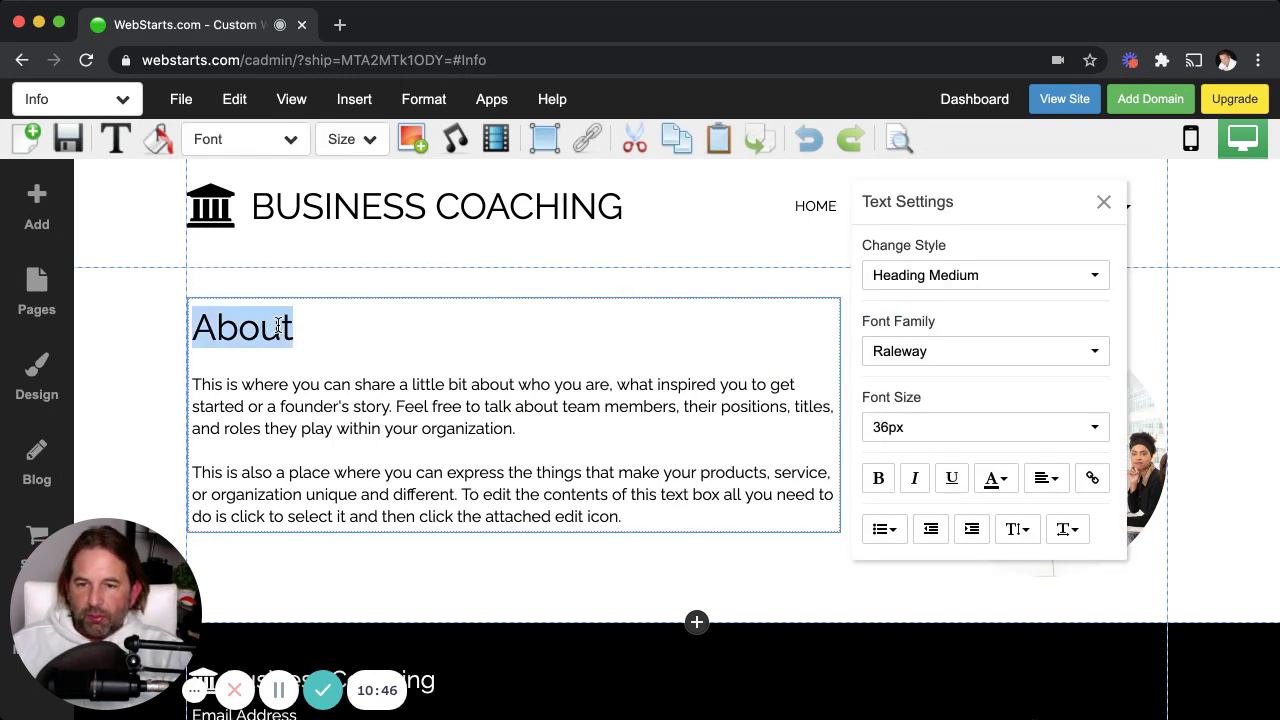
left_click(278, 327)
double_click(278, 327)
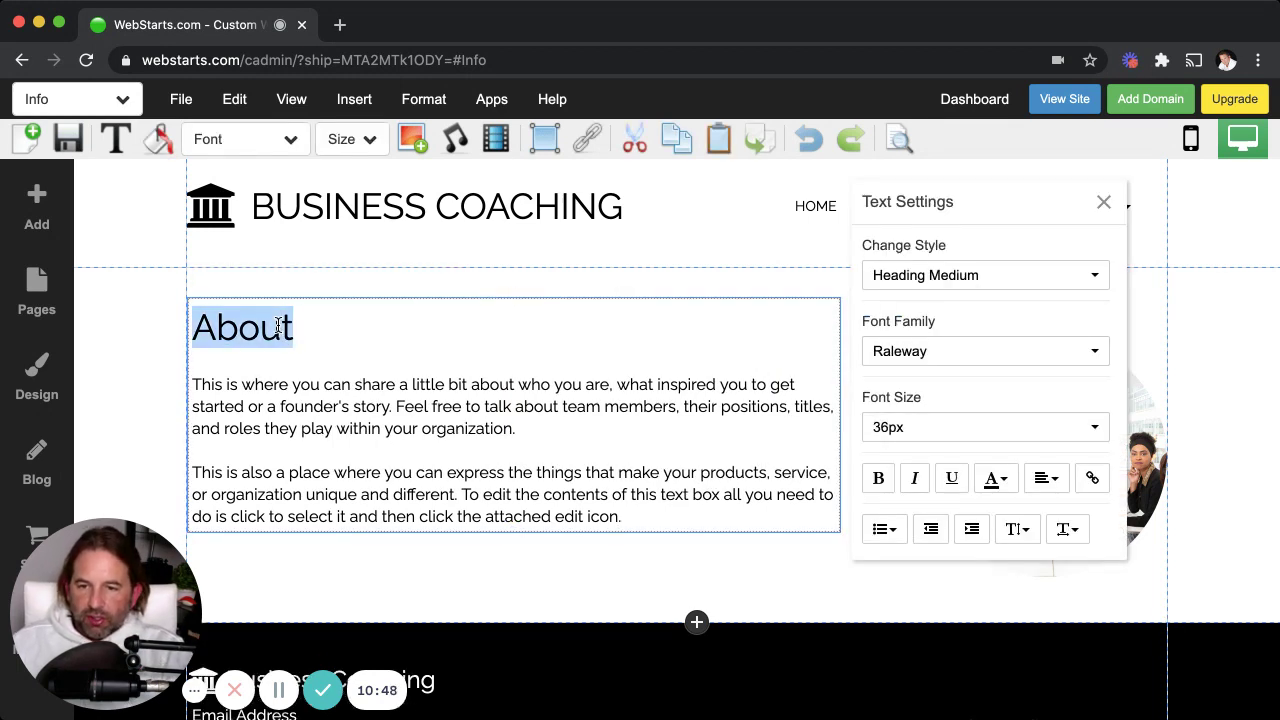
type("Information")
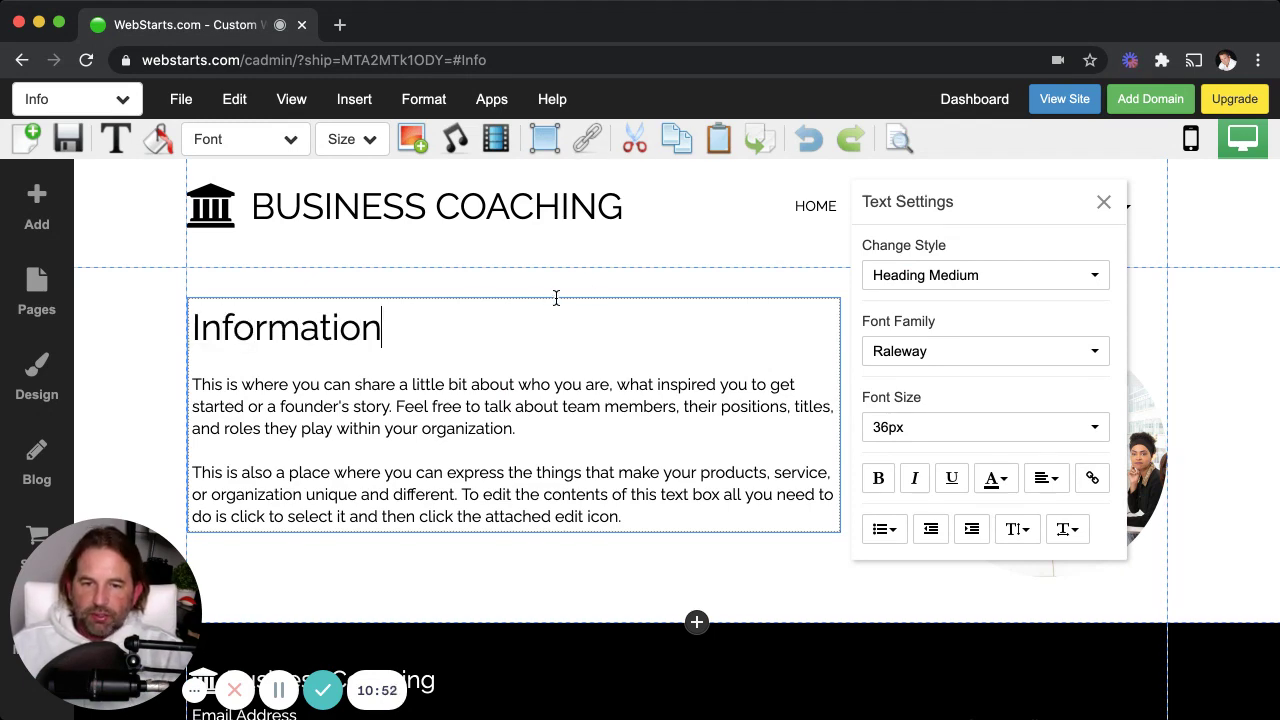
Open the image library for the round team photo on the Info page, and close it without inserting a file.
left_click(894, 437)
left_click(939, 444)
double_click(939, 444)
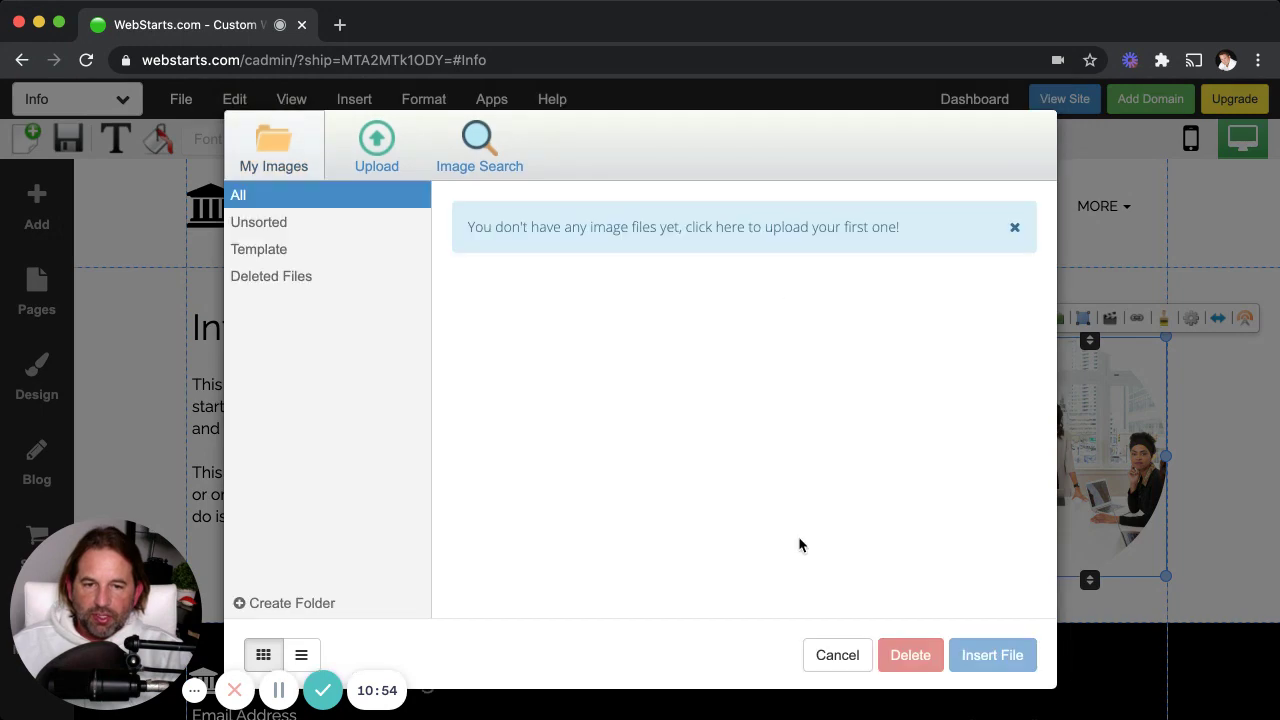
left_click(837, 652)
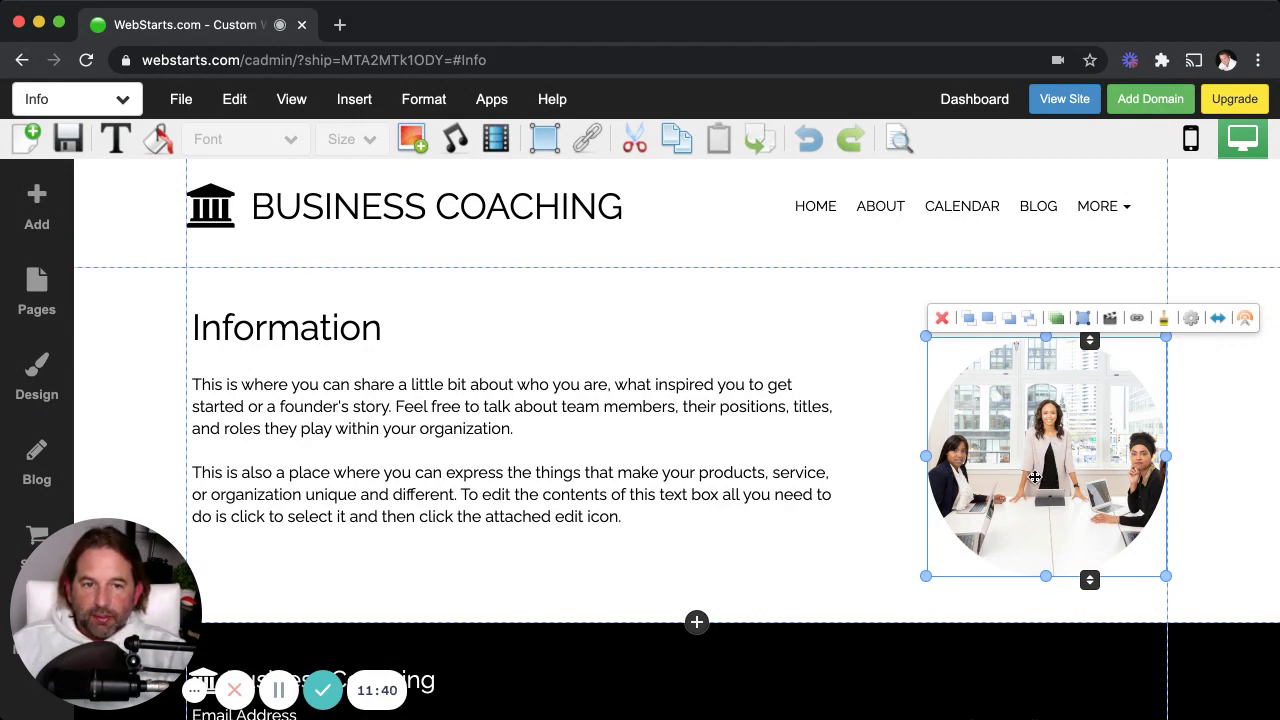
Switch to the Calendar page and open its monthly calendar's manager for a look, leaving the calendar as it is.
left_click(940, 212)
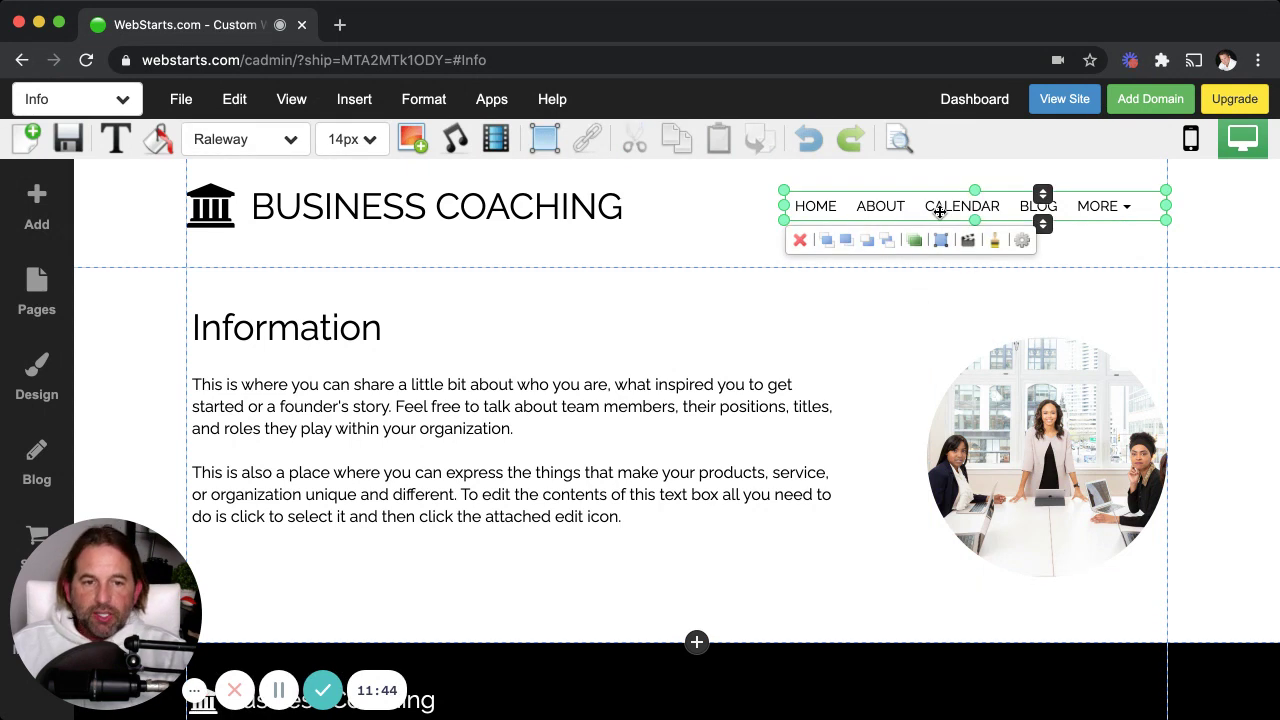
left_click(130, 100)
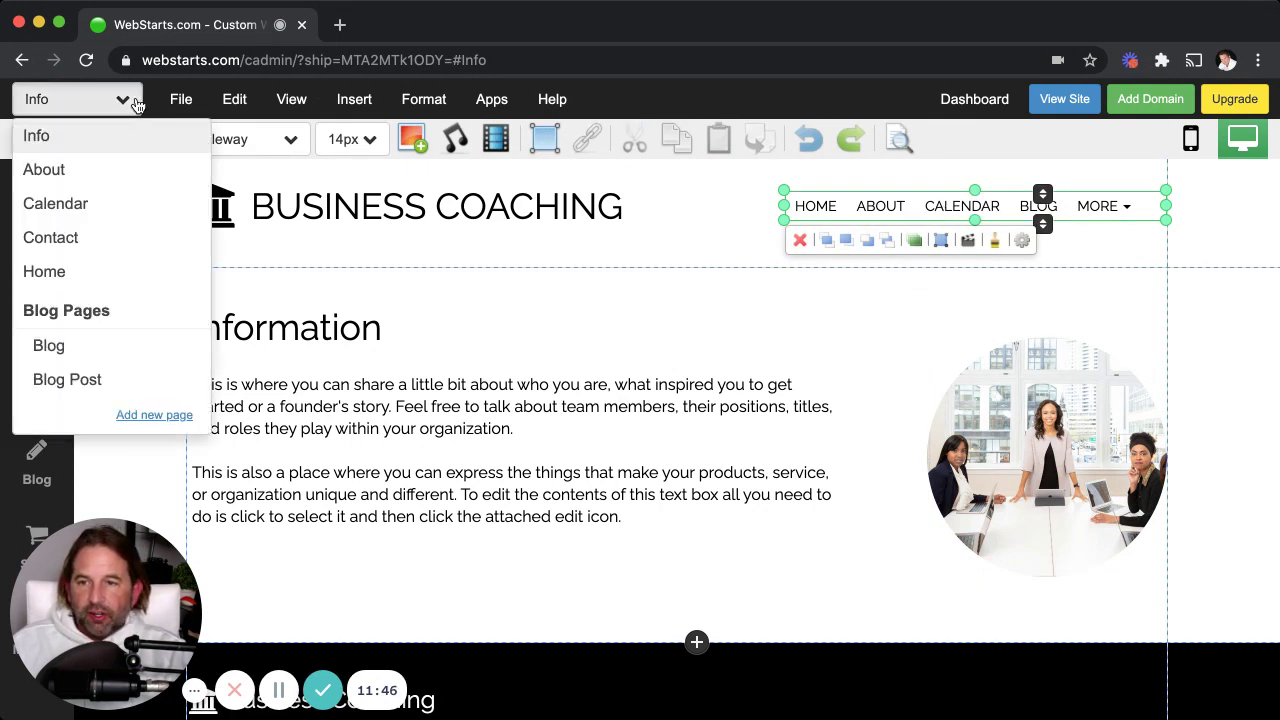
left_click(55, 203)
left_click(718, 546)
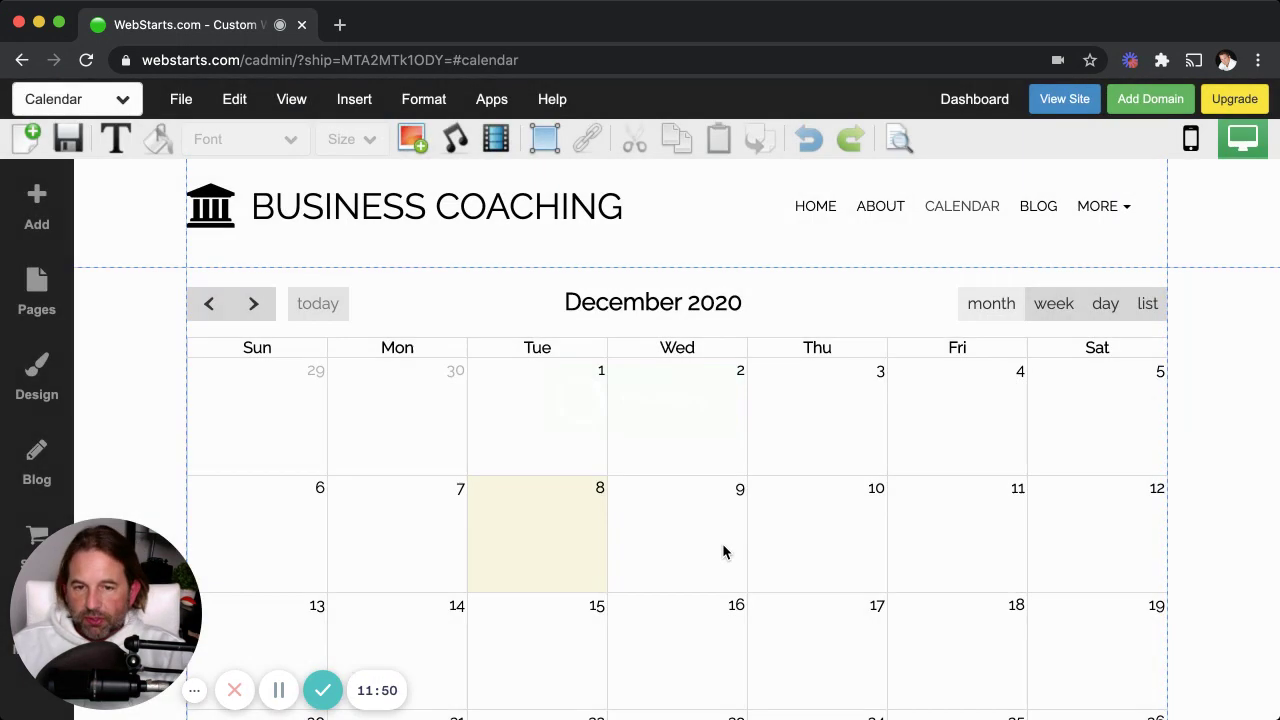
double_click(711, 544)
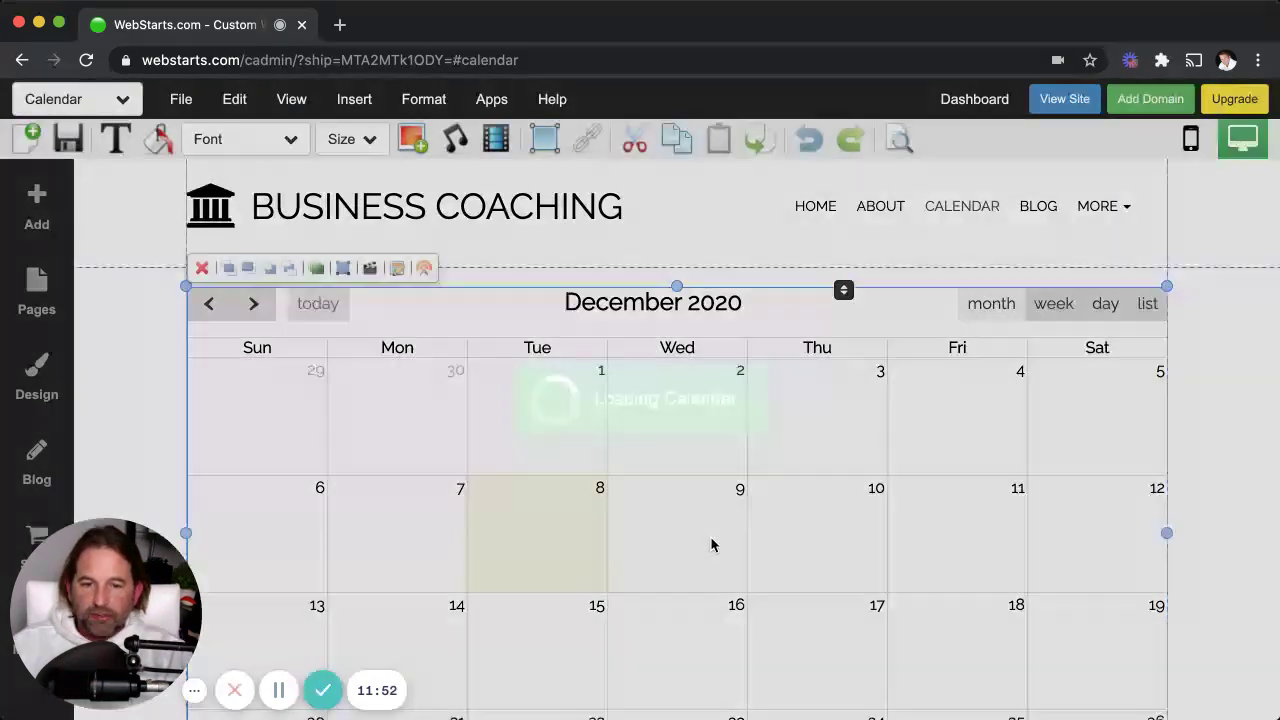
left_click(888, 204)
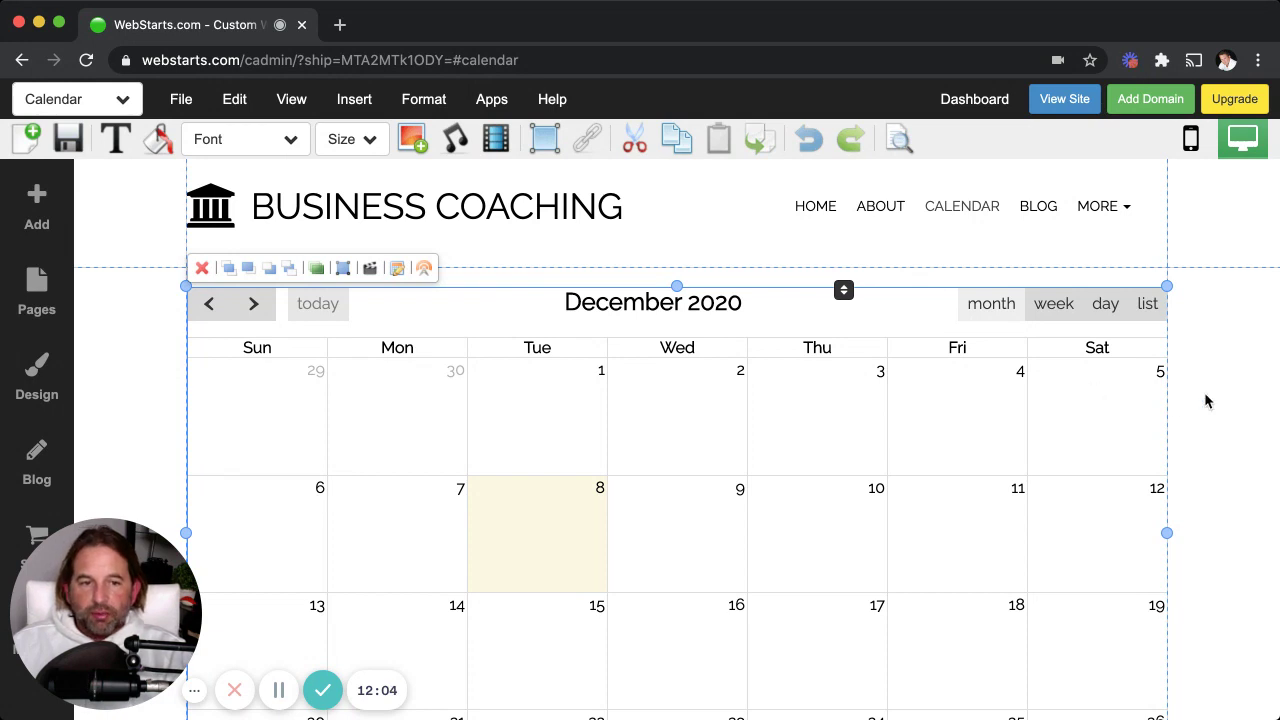
left_click(1195, 423)
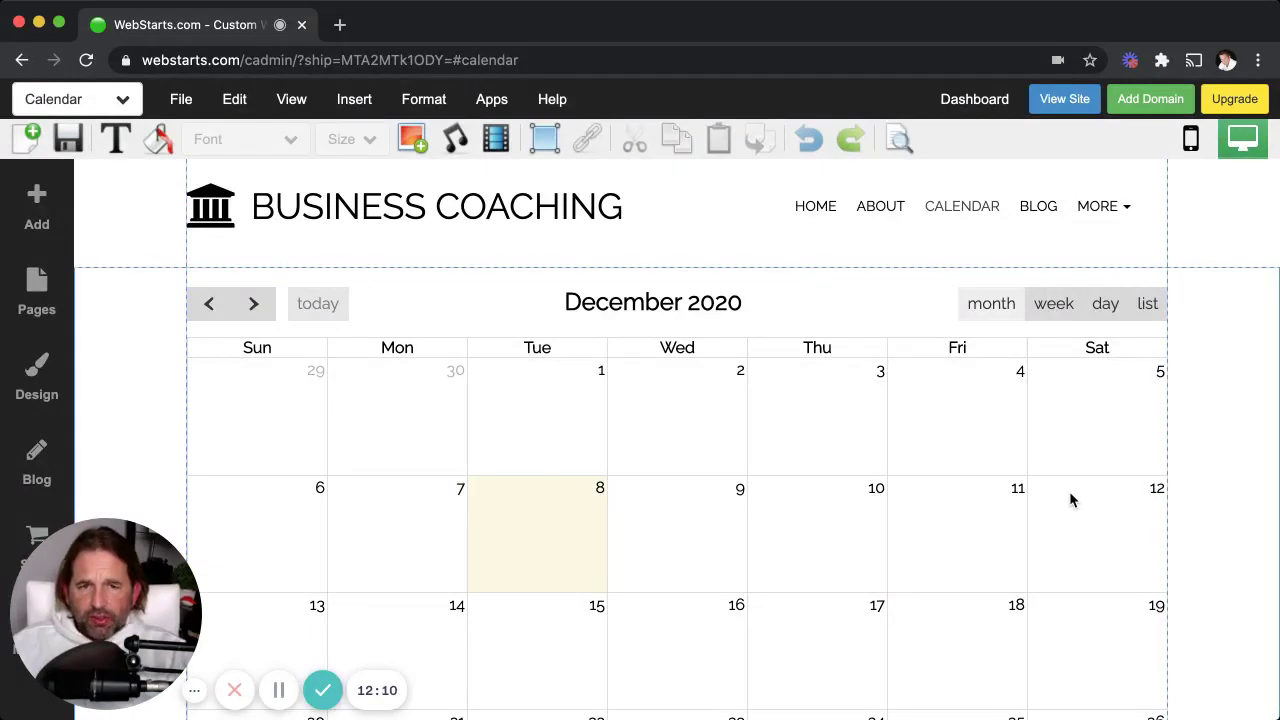
Switch to the Contact page and inspect the editing options of the Manhattan map and its surrounding section.
mouse_move(1094, 206)
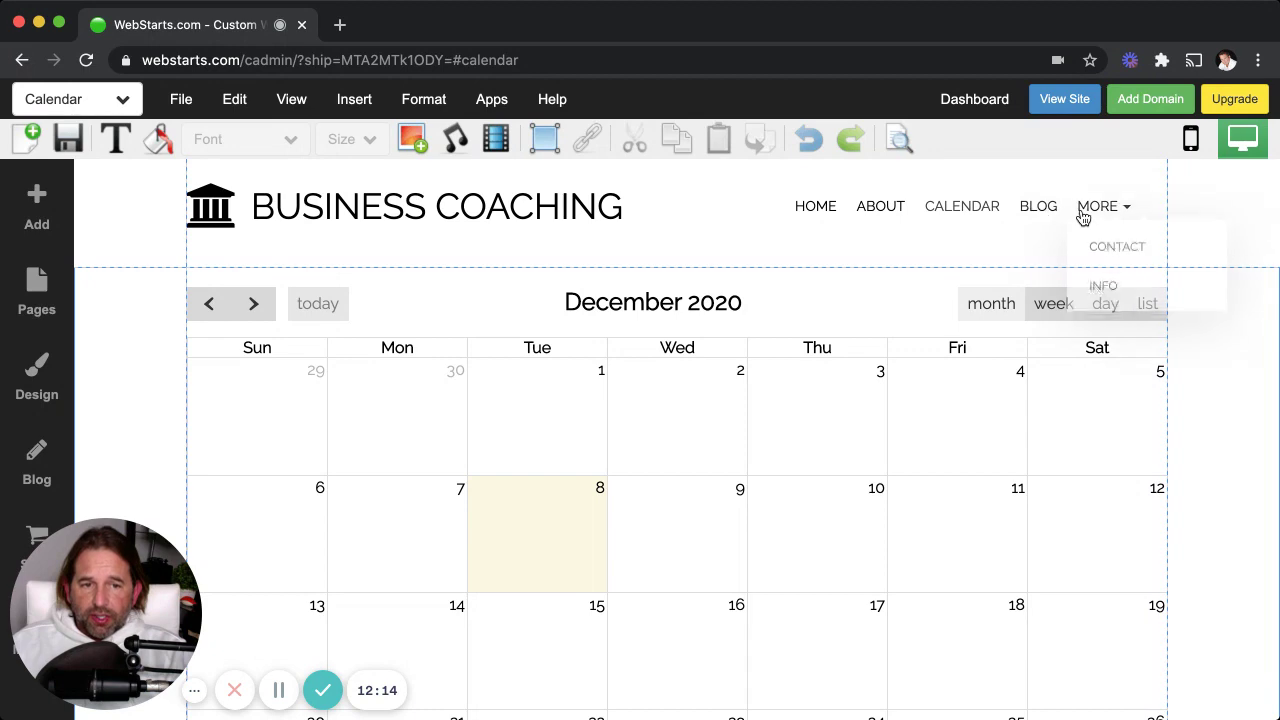
left_click(118, 106)
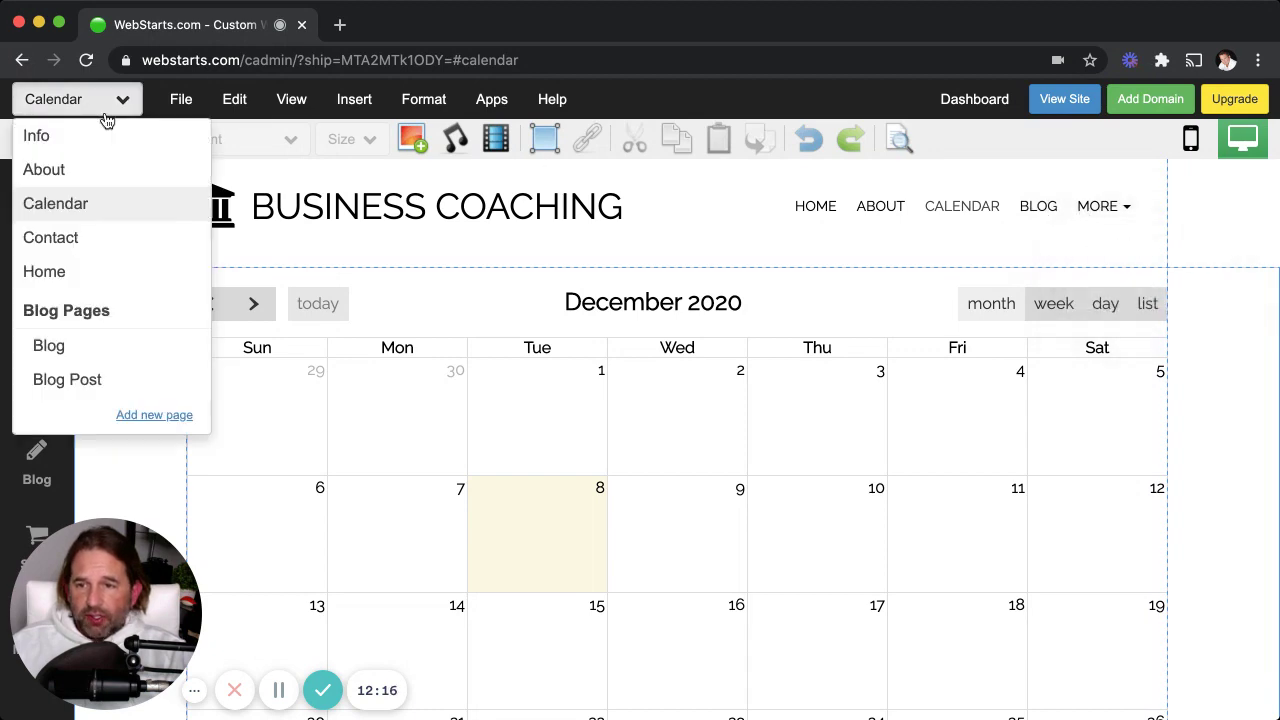
left_click(77, 237)
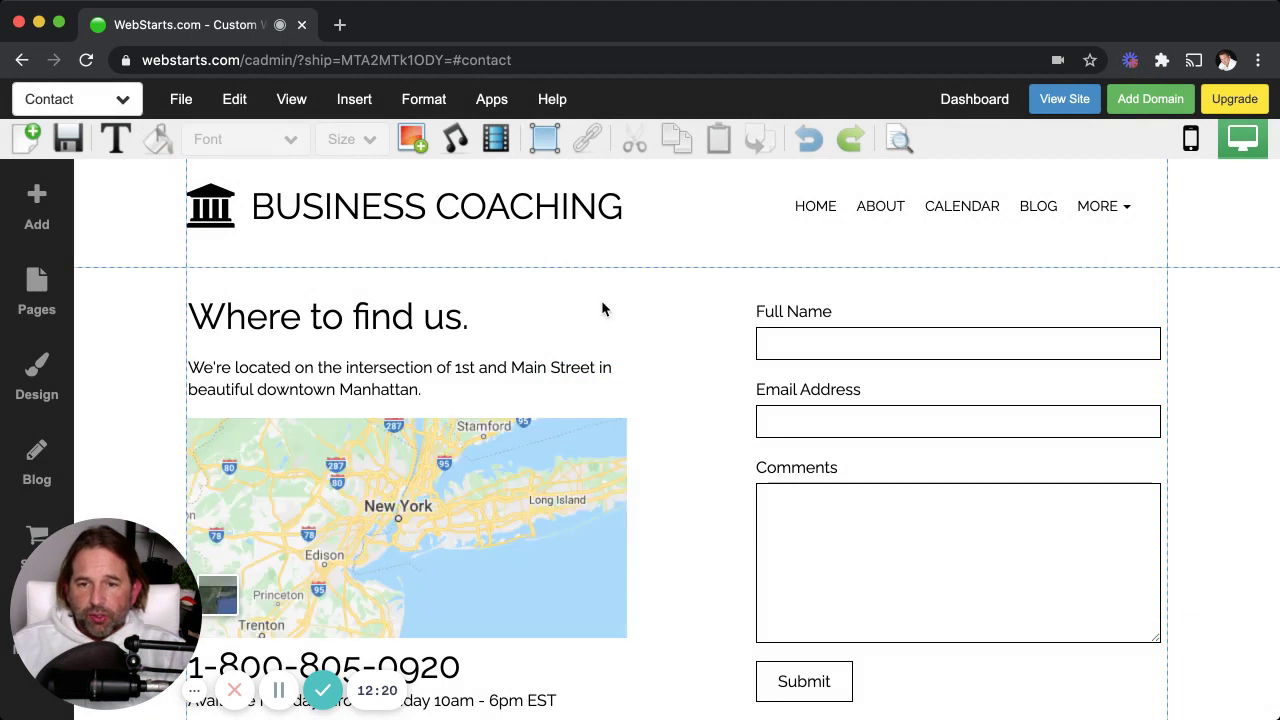
scroll(601, 300, "down", 1)
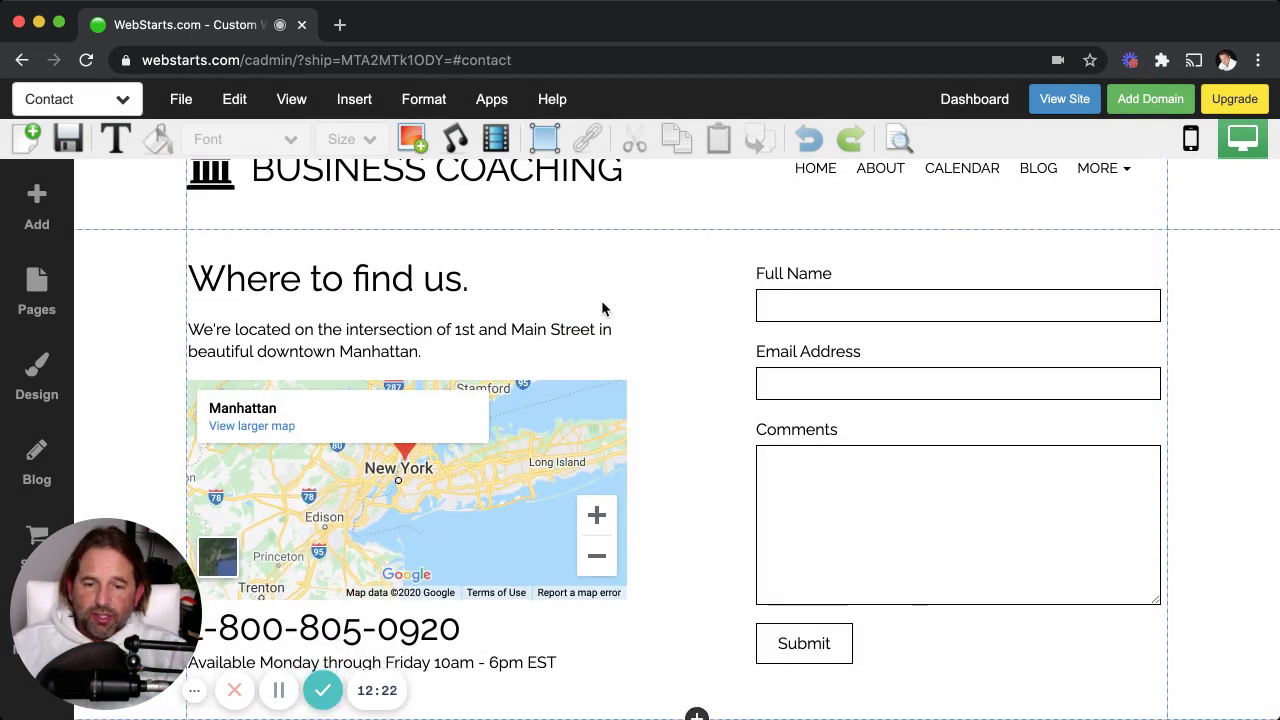
left_click(342, 468)
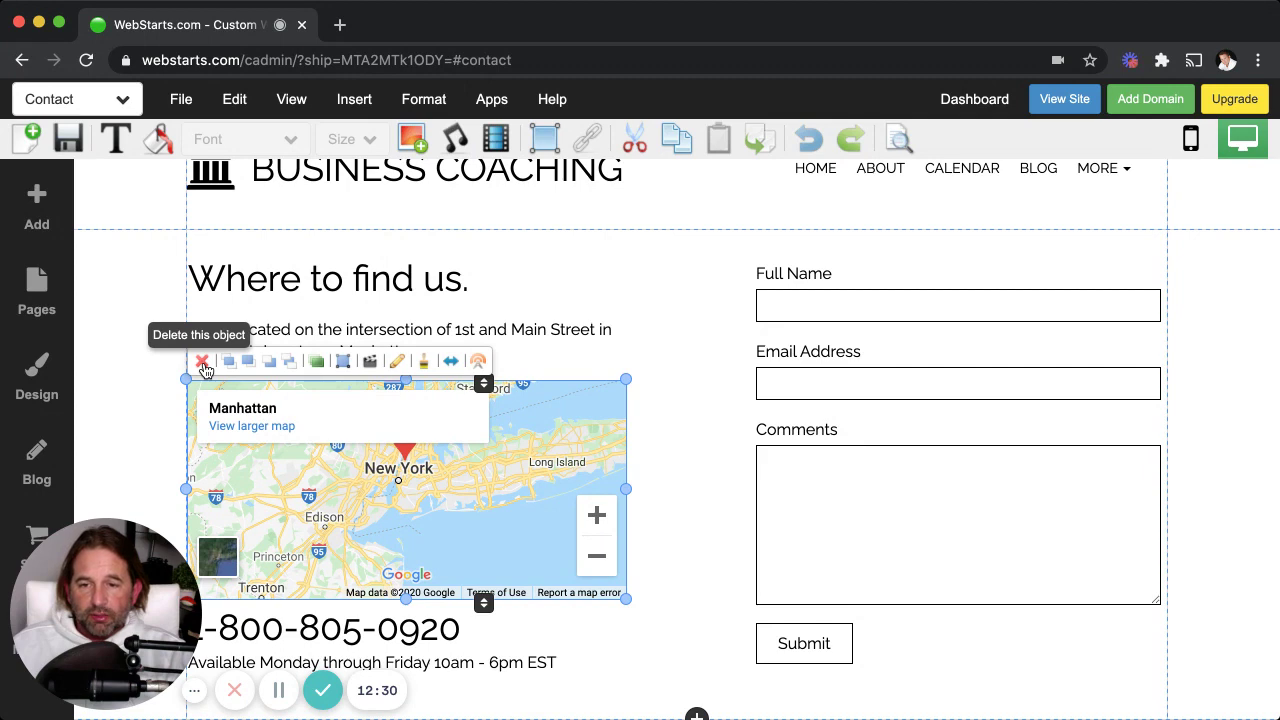
left_click(651, 342)
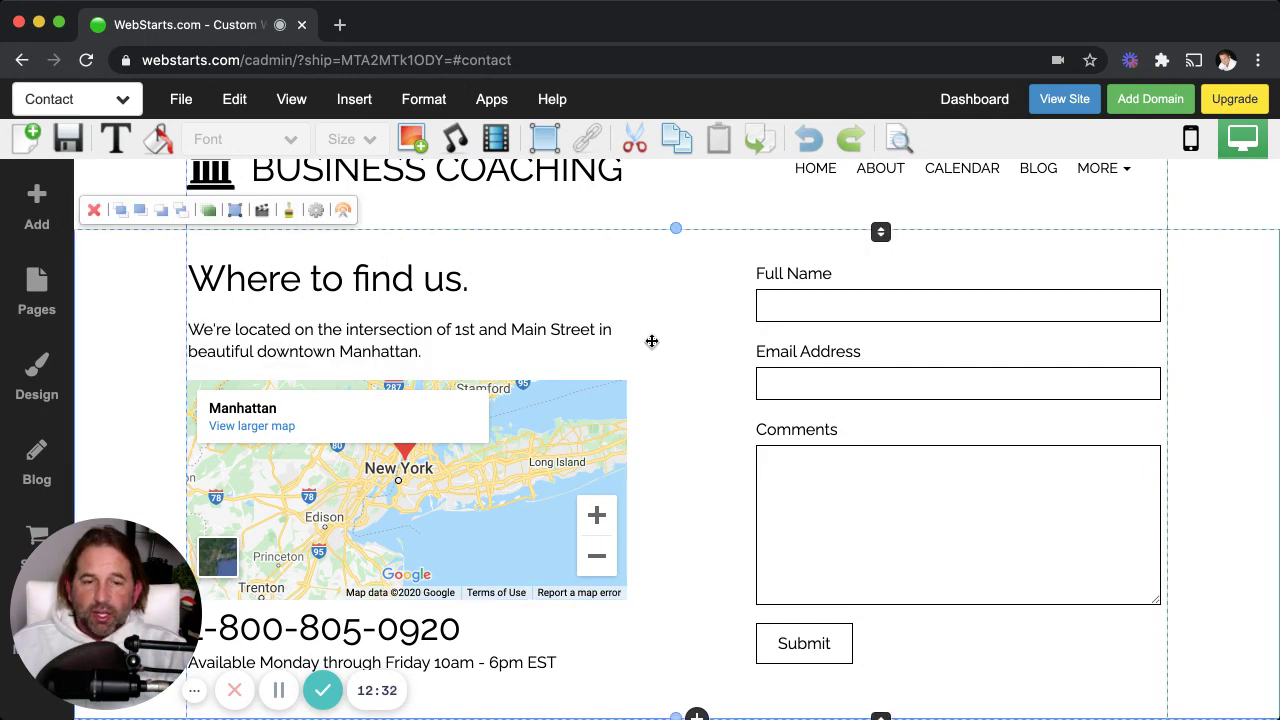
Try adding a Number field to the Contact page's form in the Form Builder.
left_click(912, 359)
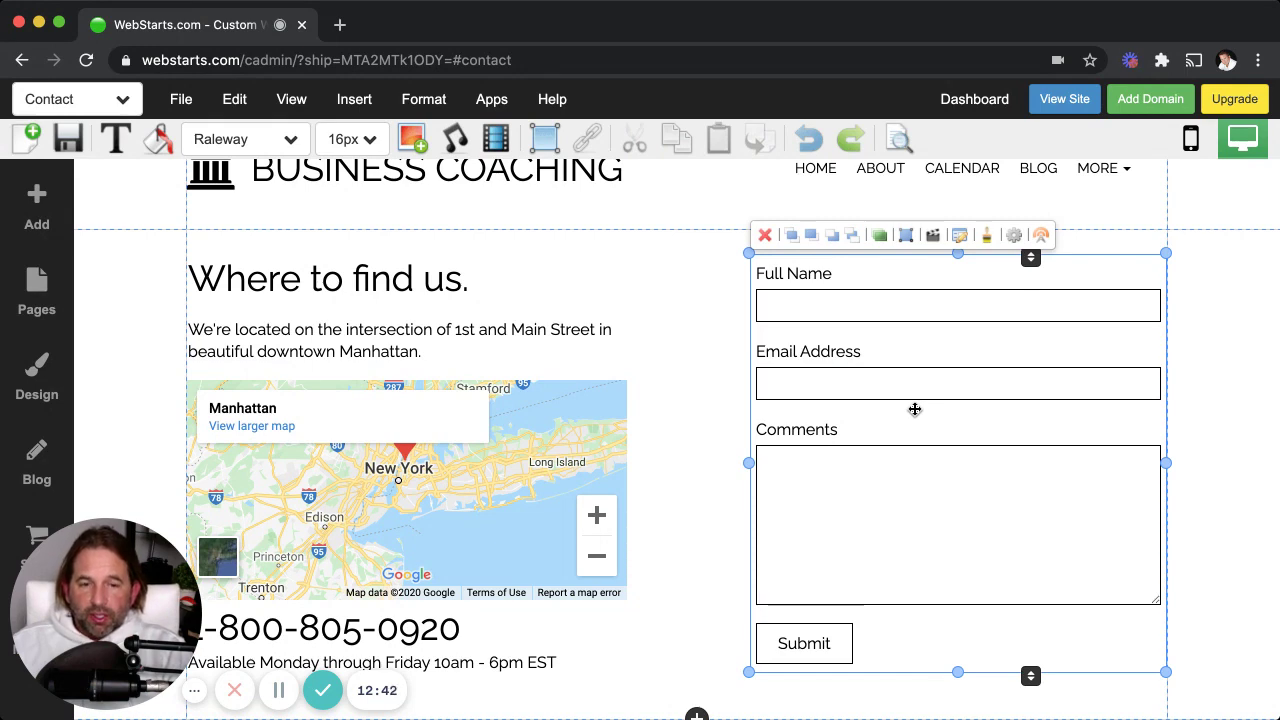
left_click_drag(886, 407, 887, 406)
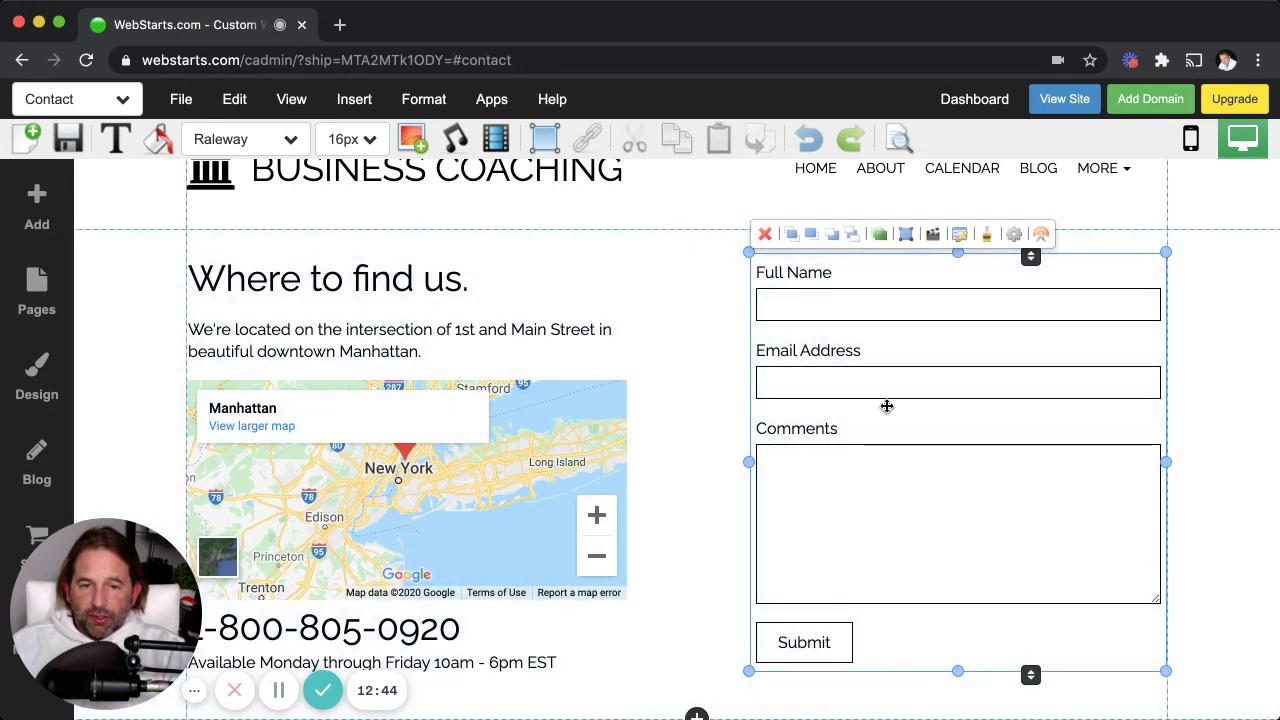
double_click(886, 406)
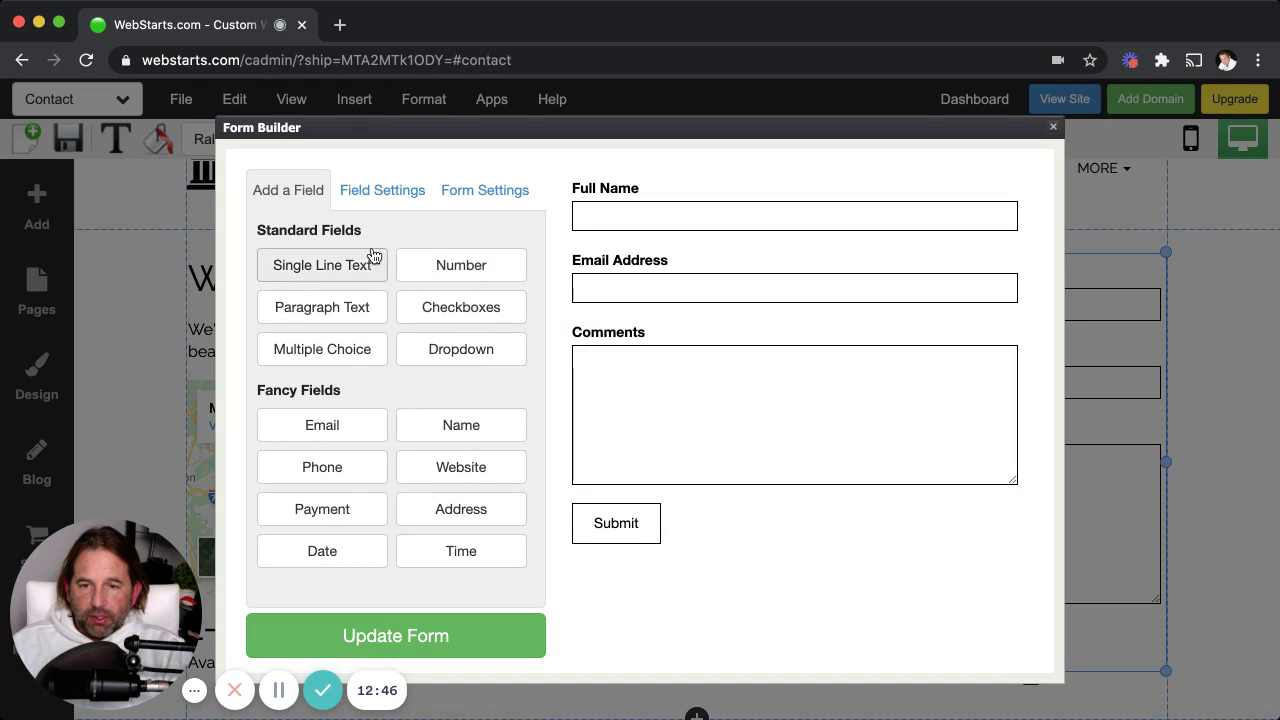
left_click(432, 277)
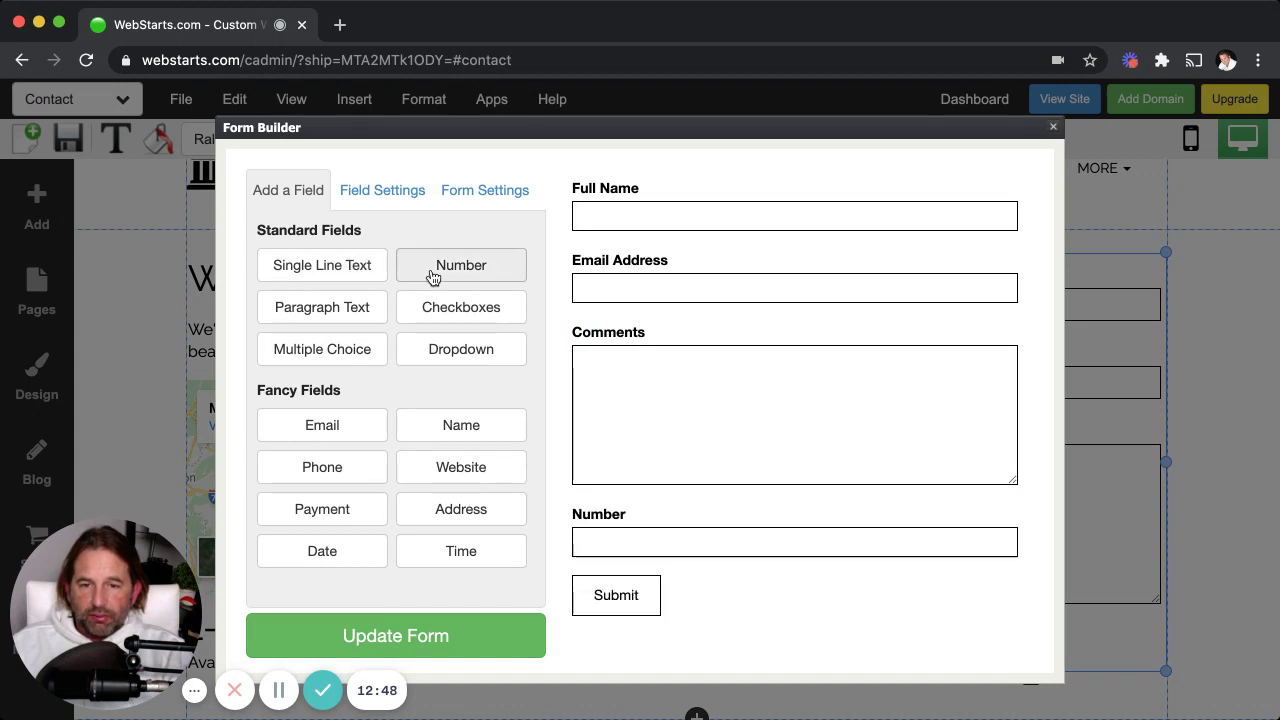
left_click_drag(757, 546, 817, 537)
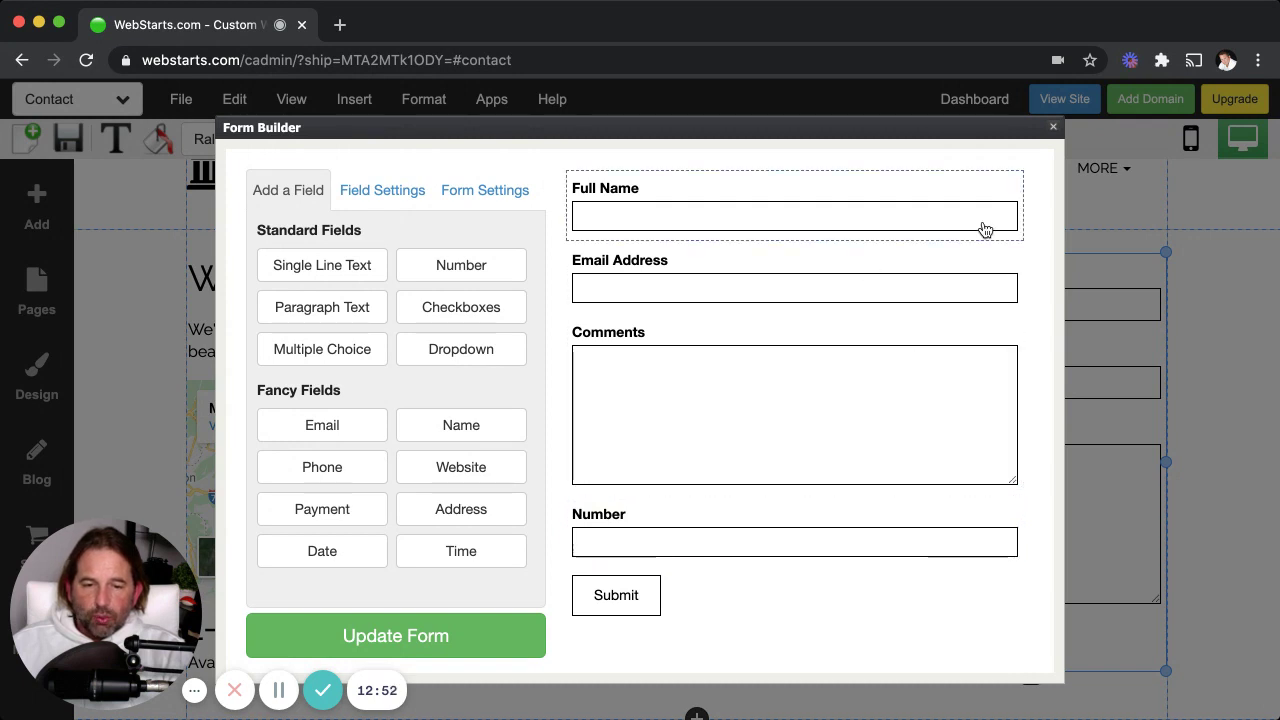
Review the form's submission recipient, confirmation page and mailing list settings, and close the Form Builder without updating the form.
left_click(471, 190)
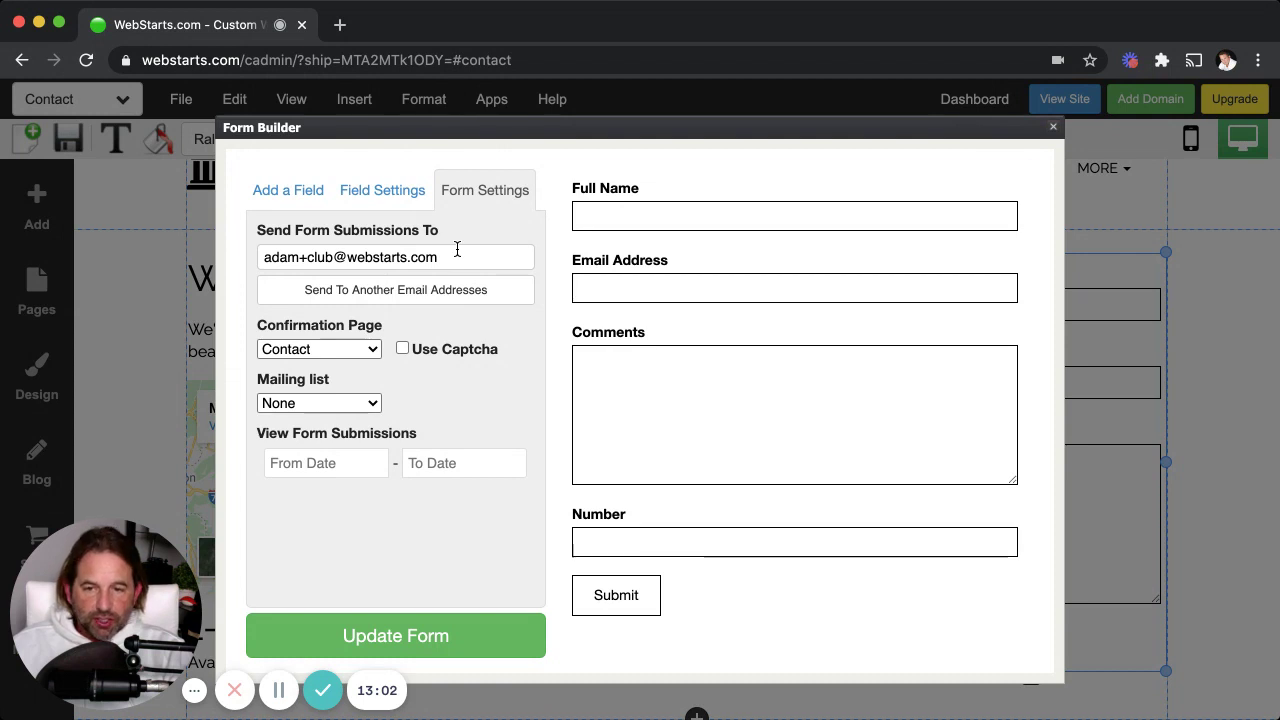
left_click(373, 352)
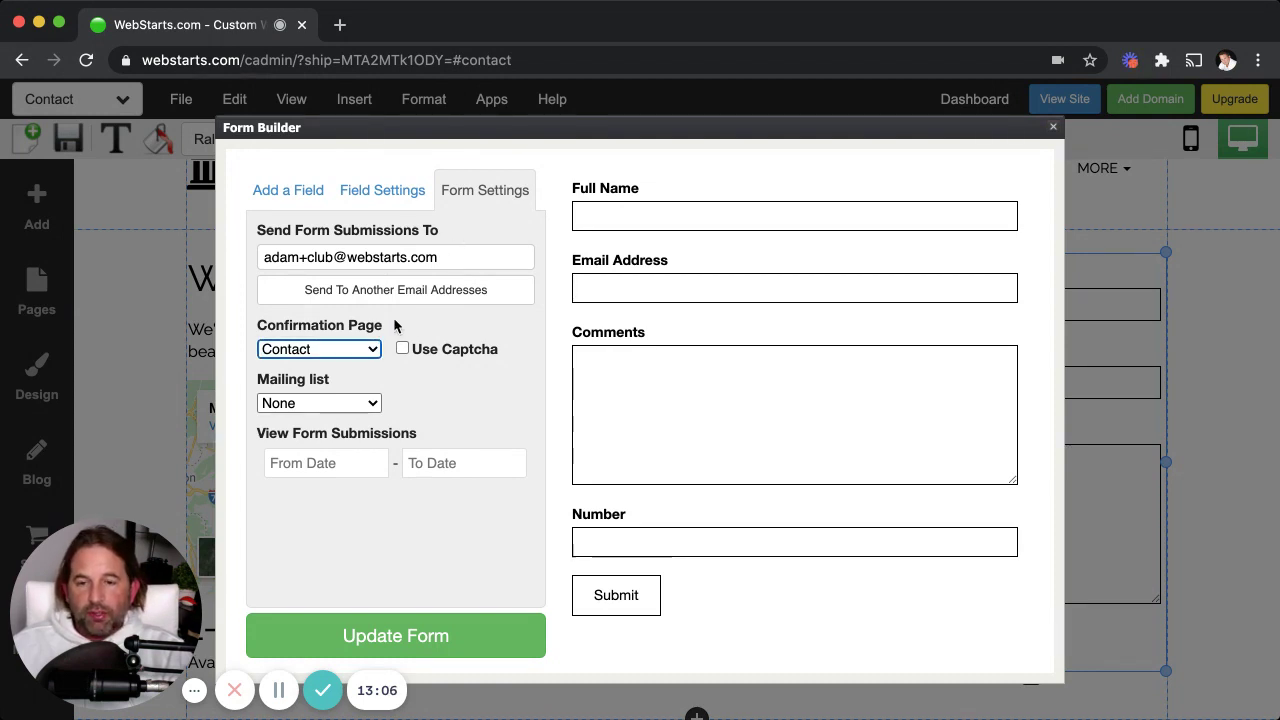
left_click(378, 402)
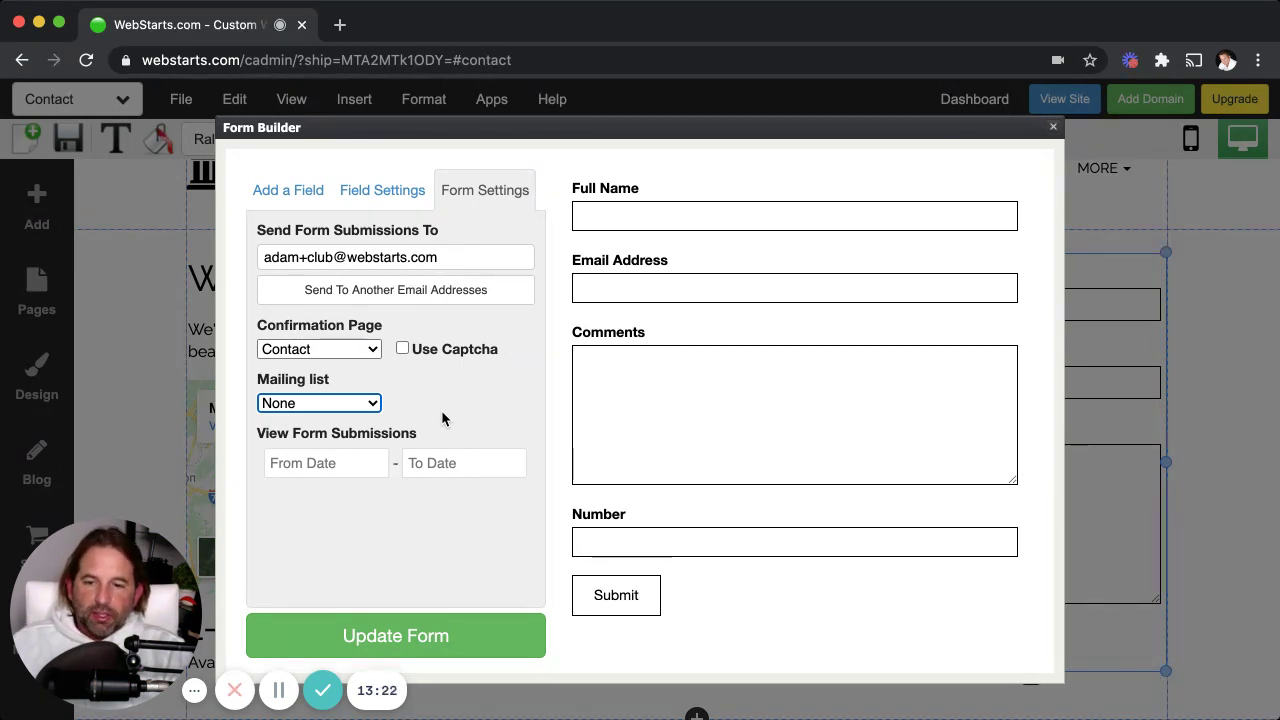
left_click(372, 404)
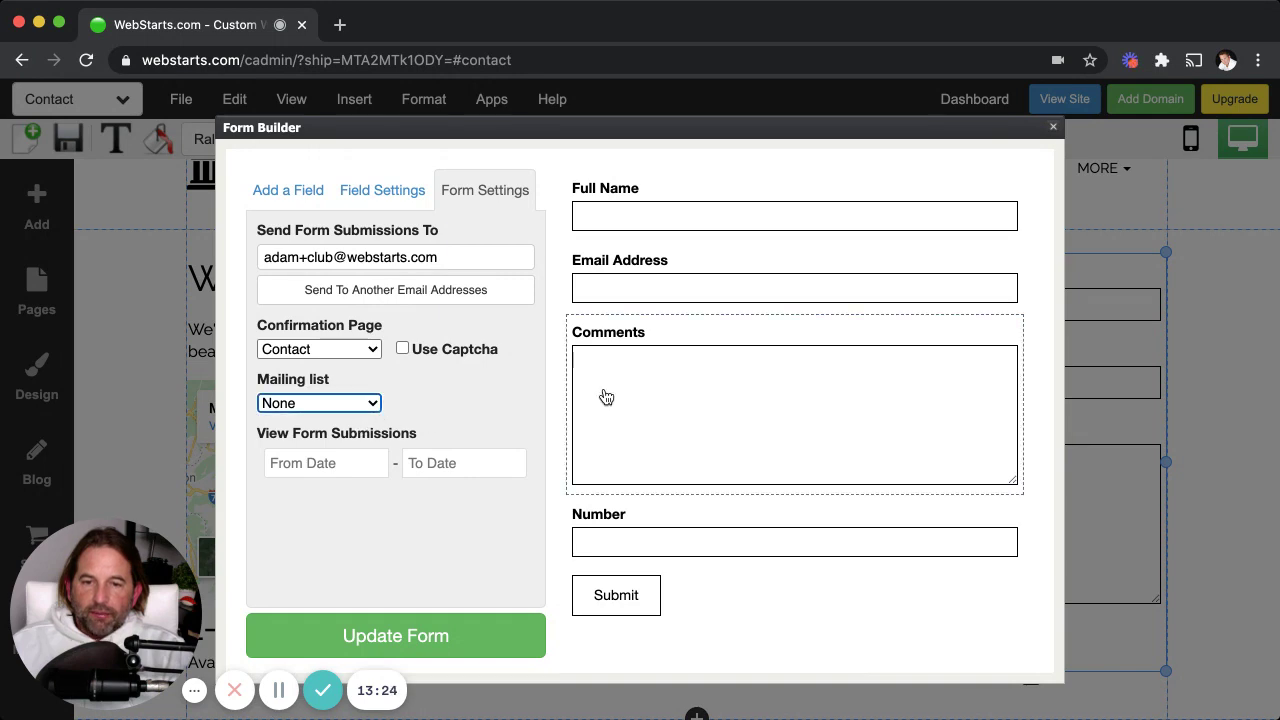
left_click(1054, 130)
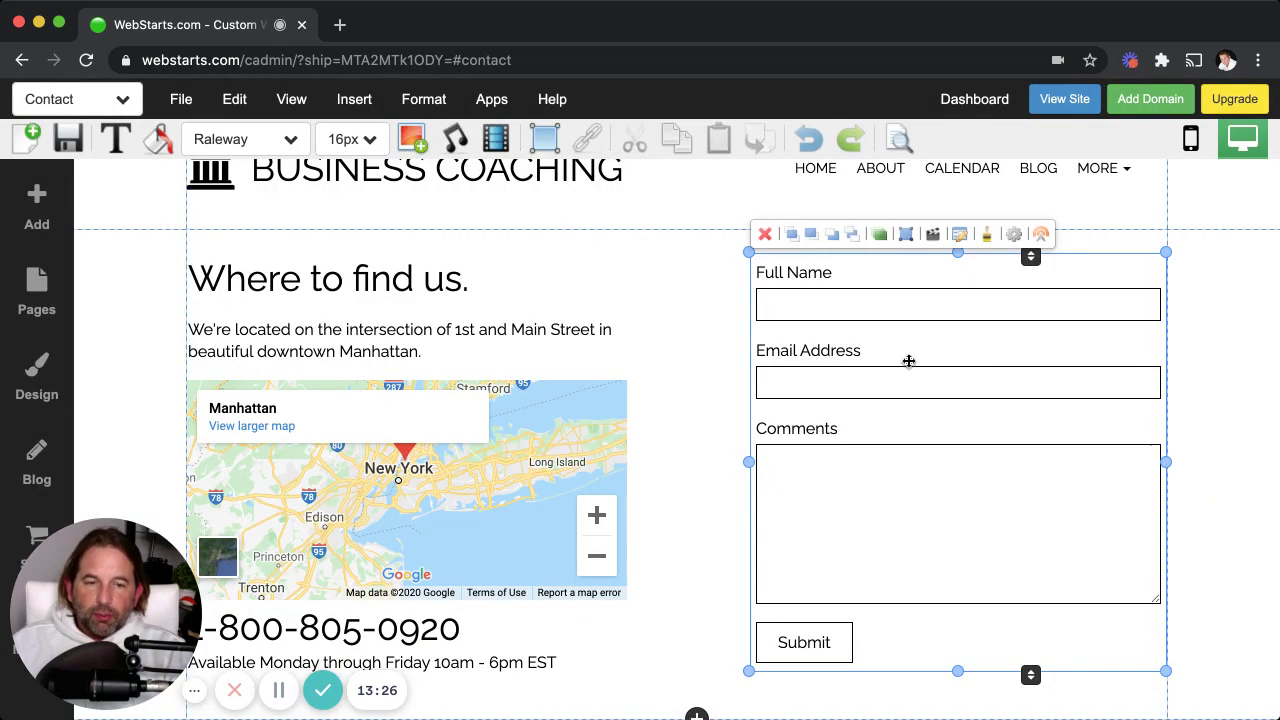
left_click(1220, 381)
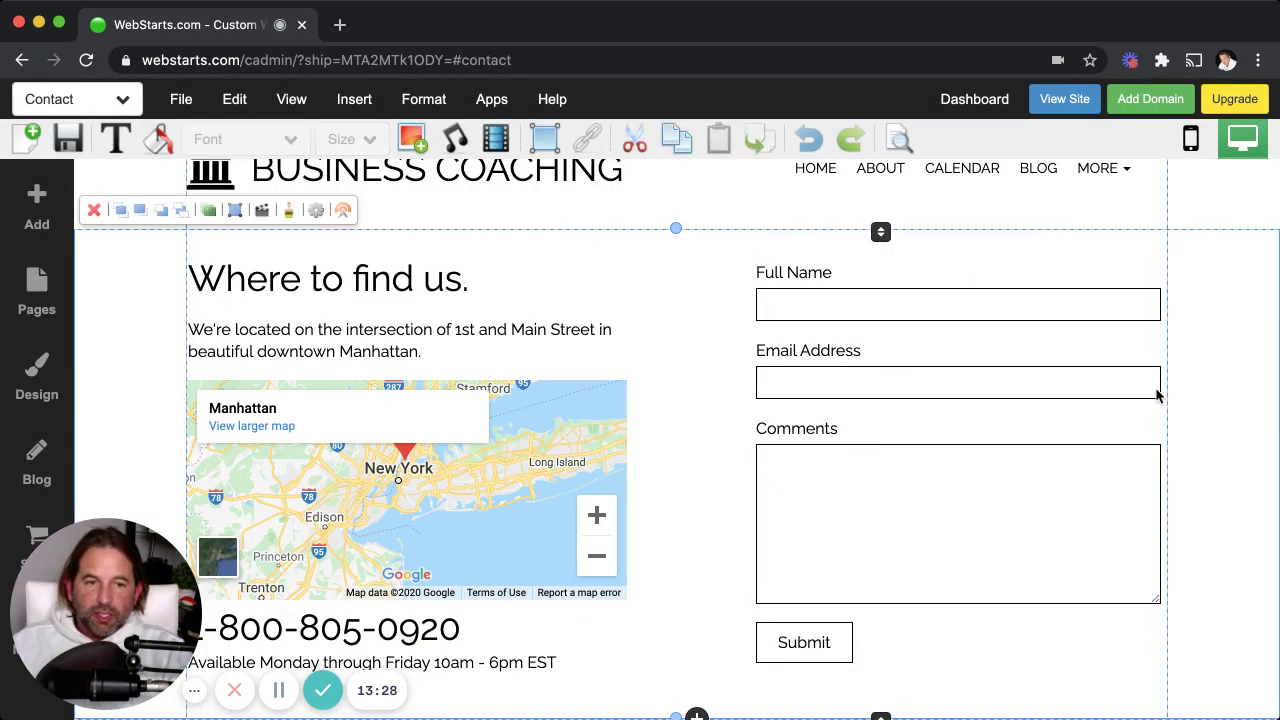
Switch to the Blog page, discarding the Contact page's unsaved changes.
scroll(1058, 418, "down", 4)
scroll(1058, 420, "up", 5)
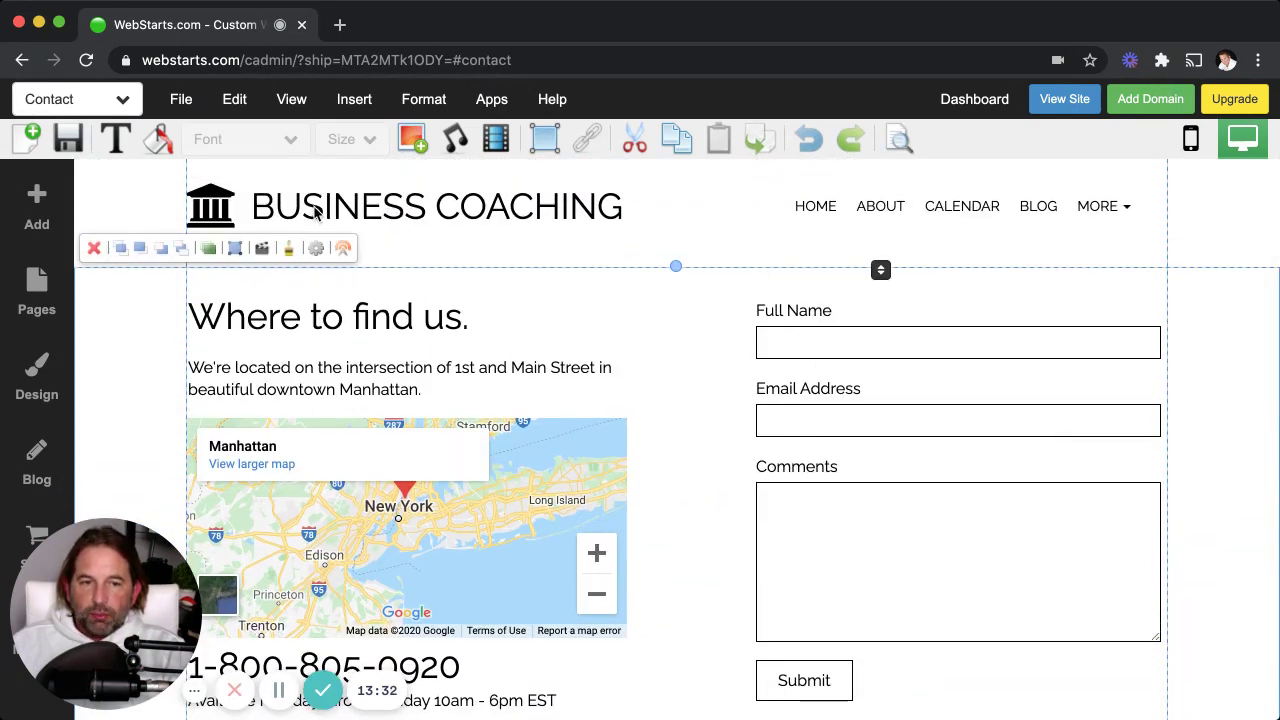
left_click(123, 101)
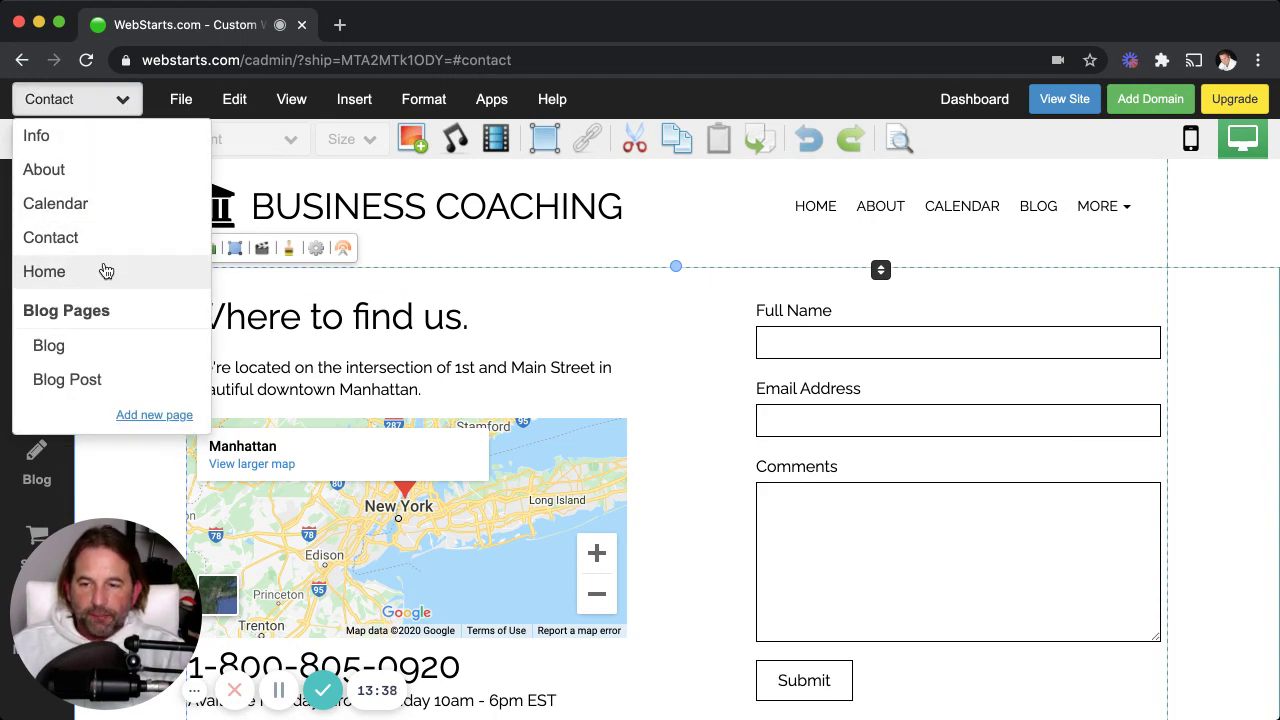
left_click(92, 357)
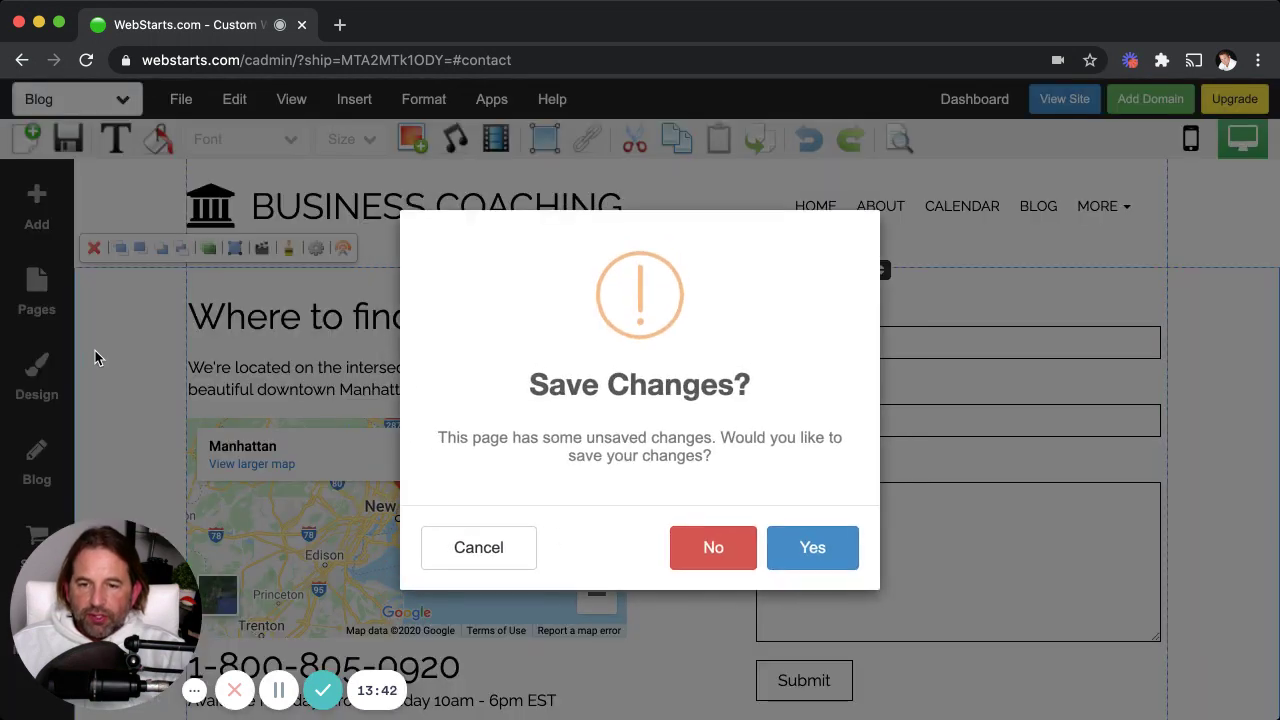
left_click(694, 557)
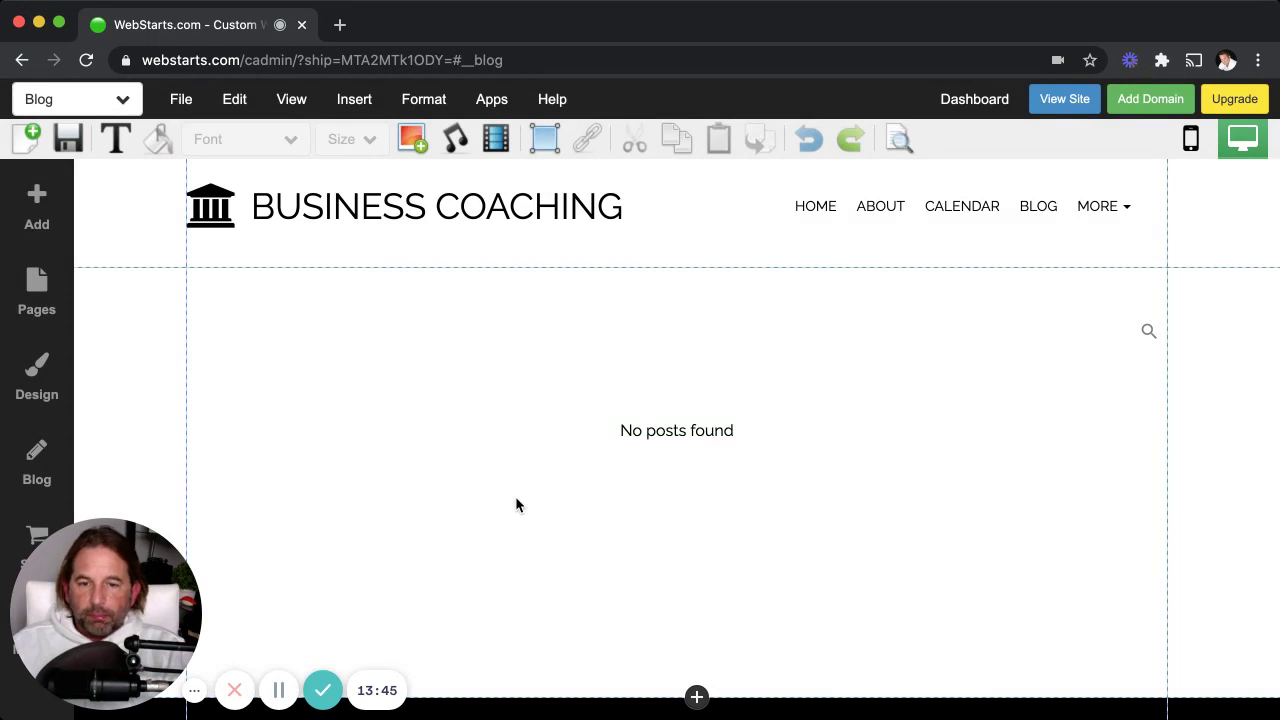
Create a new blog post from the Blog page's post manager and title it "Latest news about our club".
double_click(631, 448)
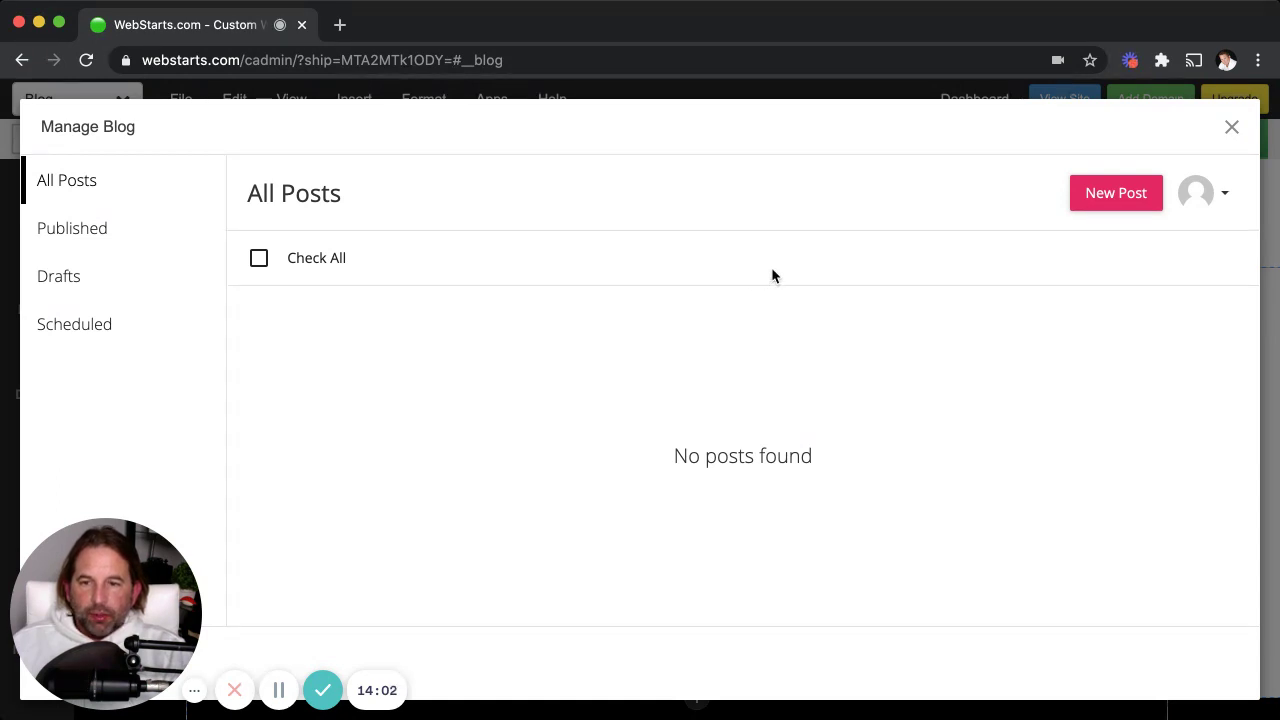
left_click(1103, 205)
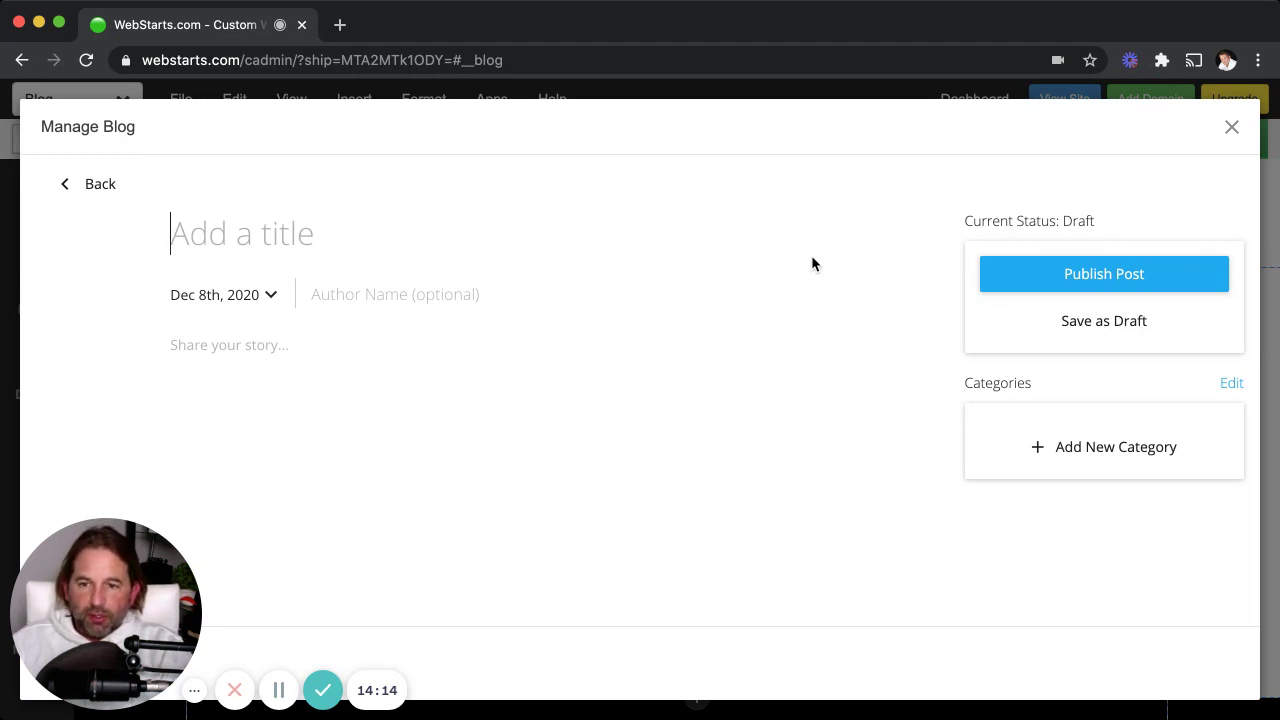
type("Latest ne")
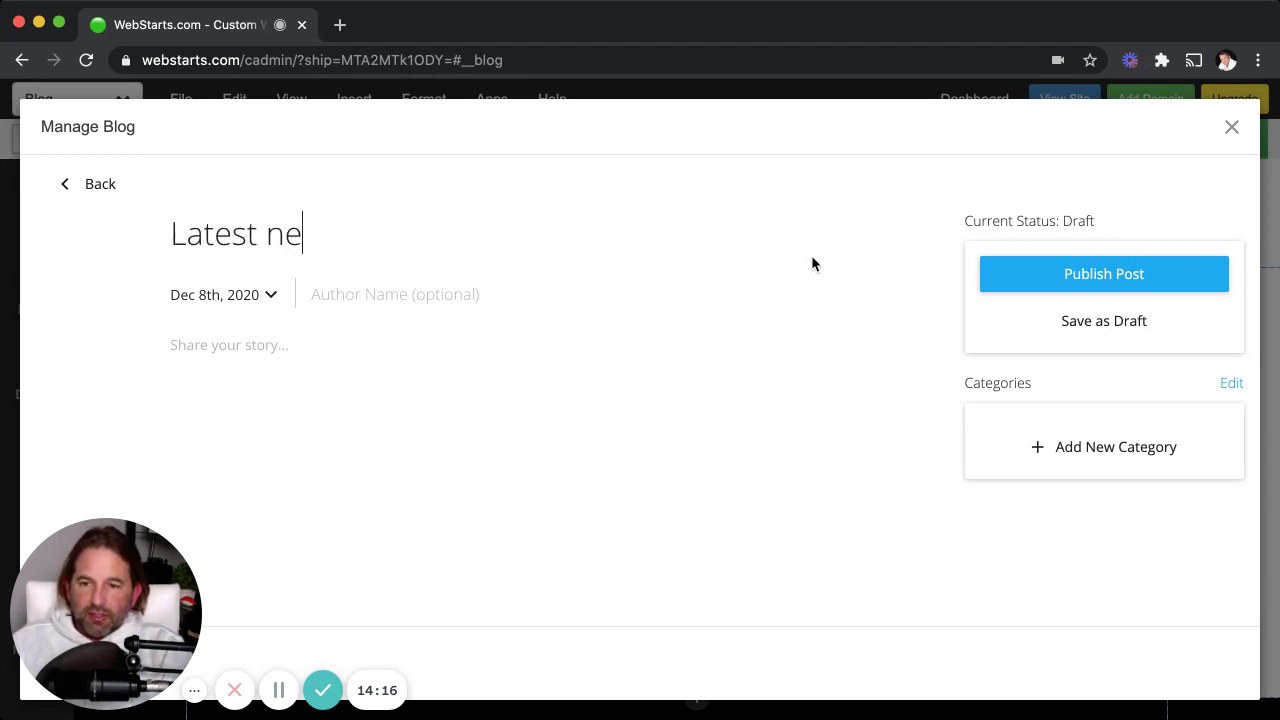
type("ws about our clubj")
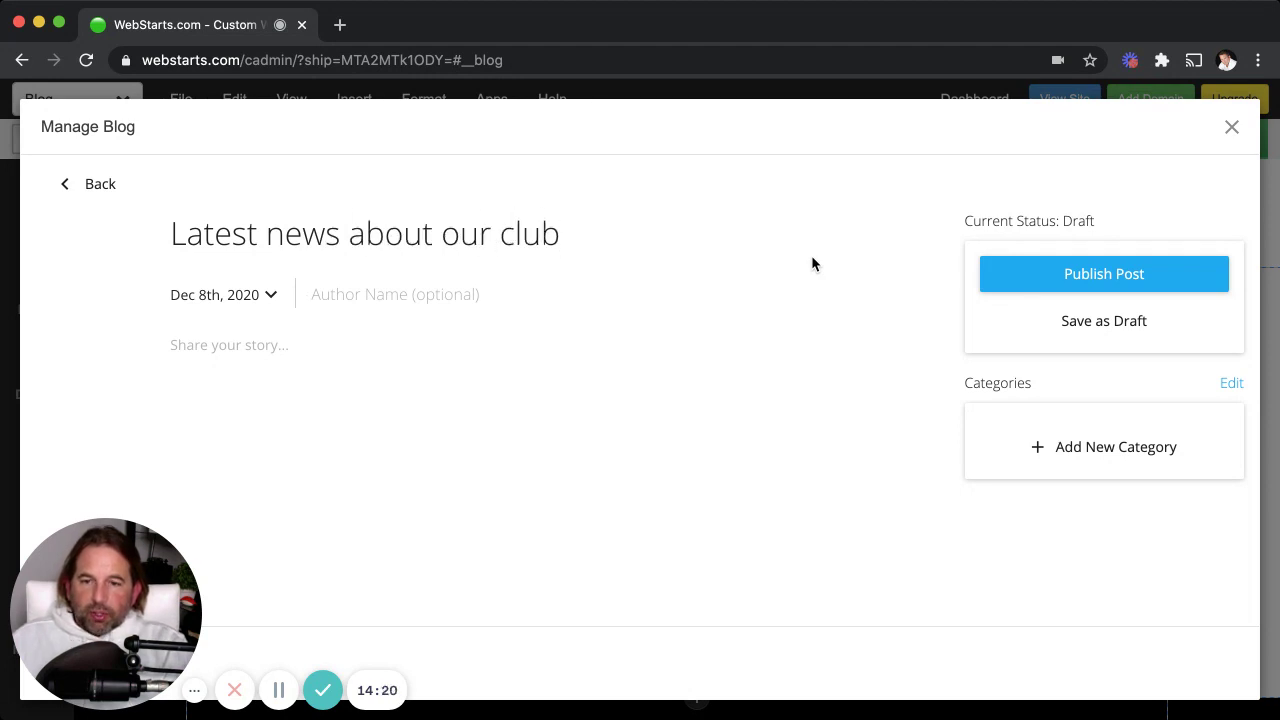
Write the post's body text as "This is the latest news you need to know about our club.".
key("Return")
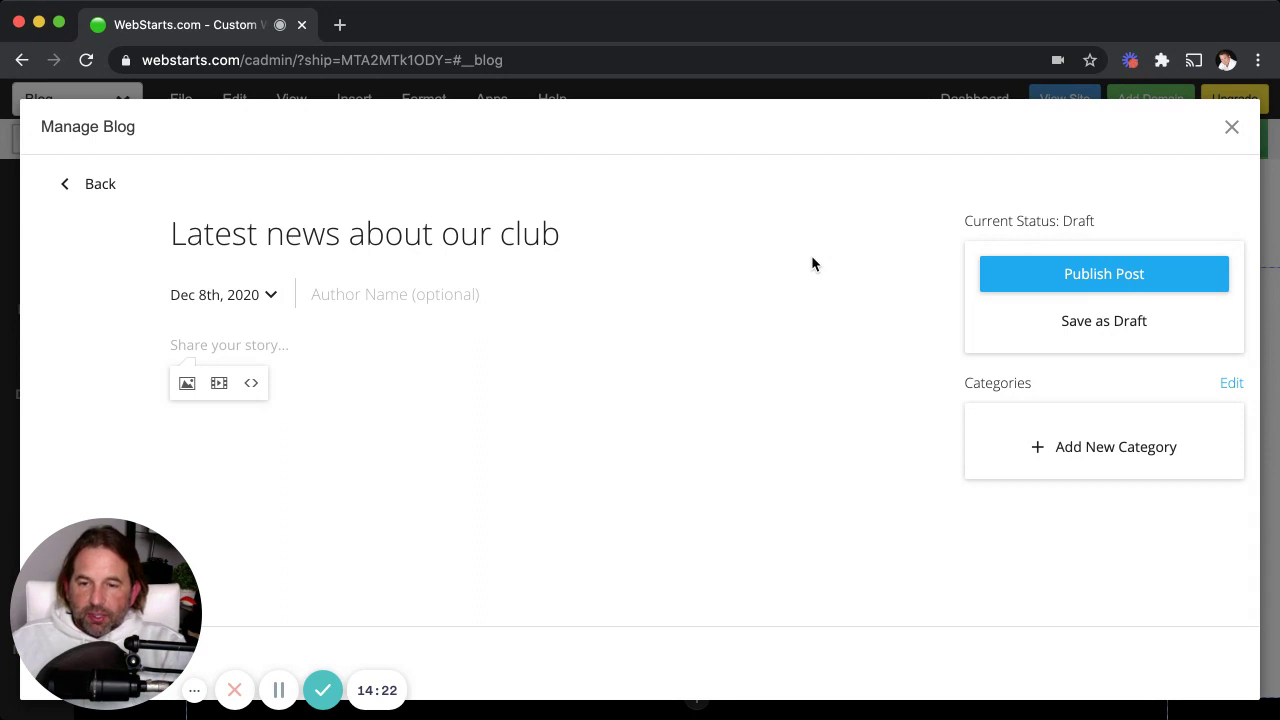
type("Thi")
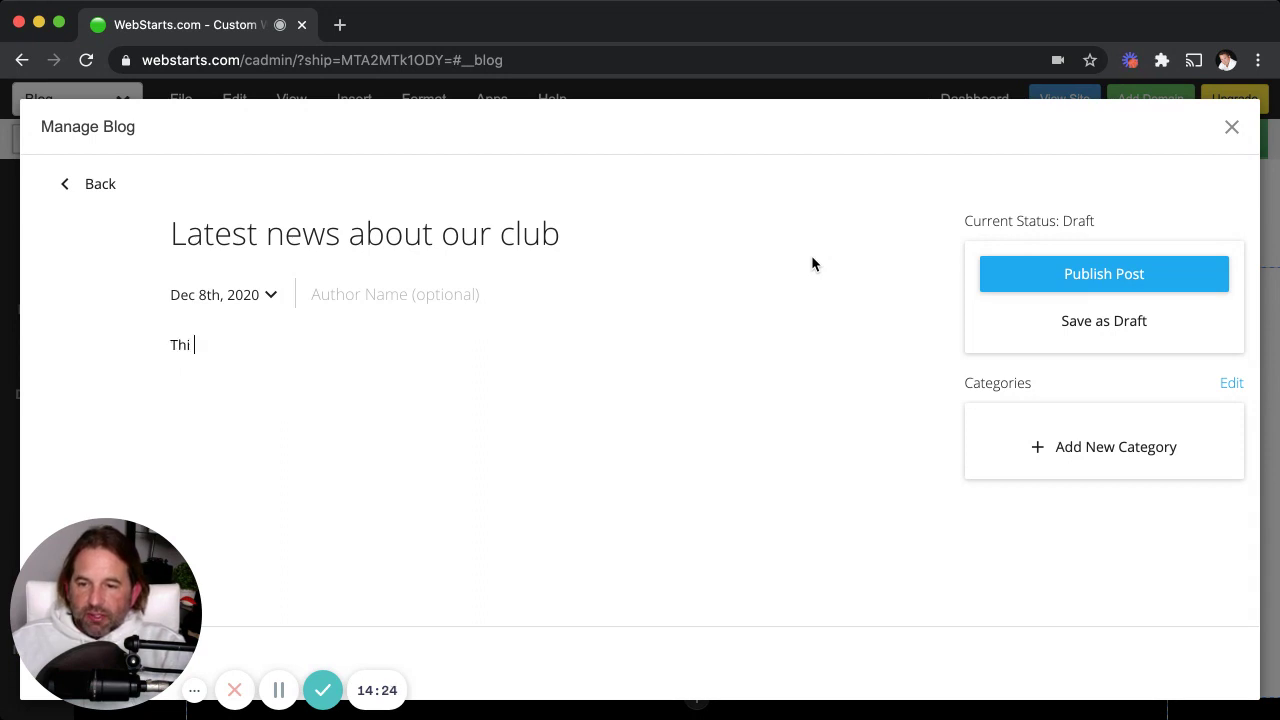
type("s is the latest")
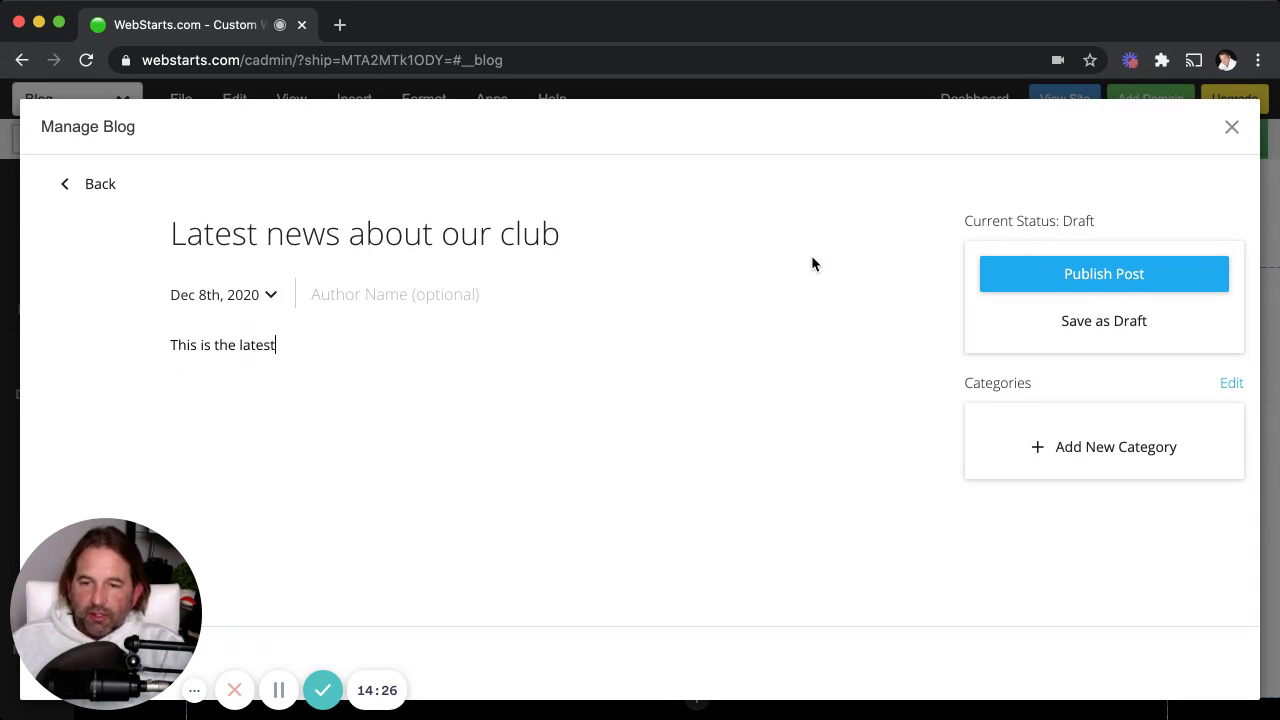
type(" news you ne")
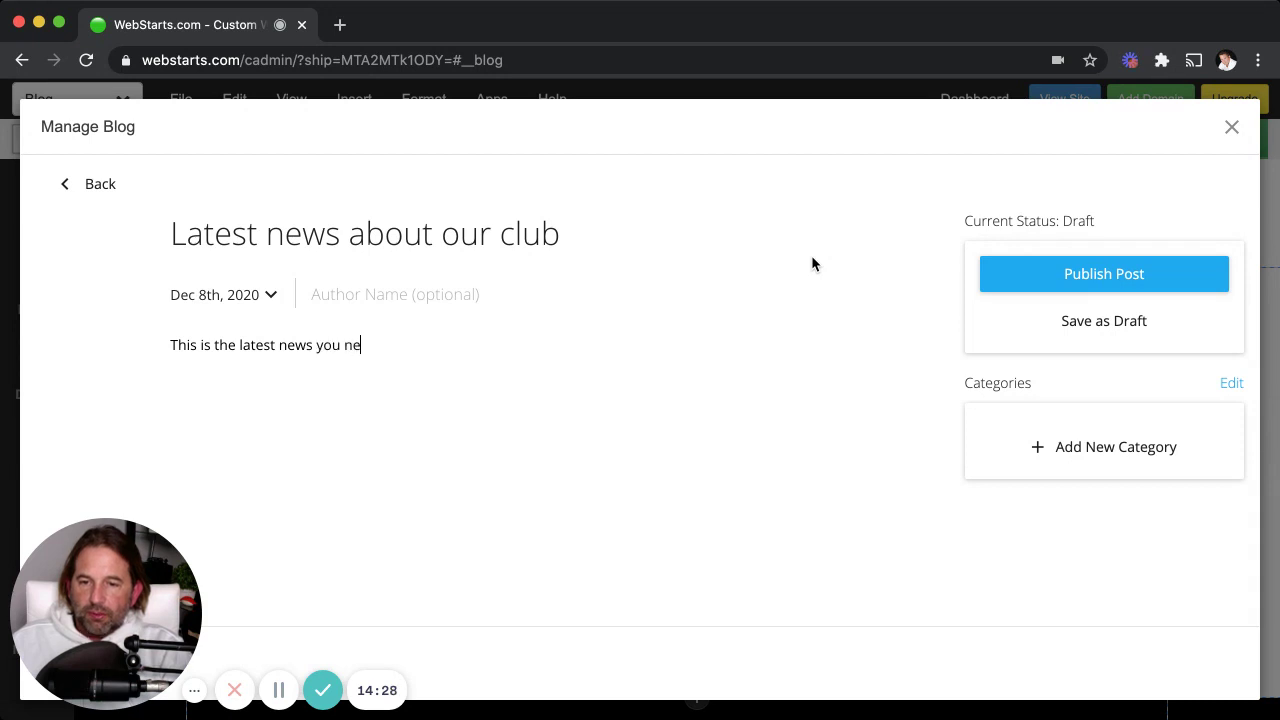
type("ed to know about o")
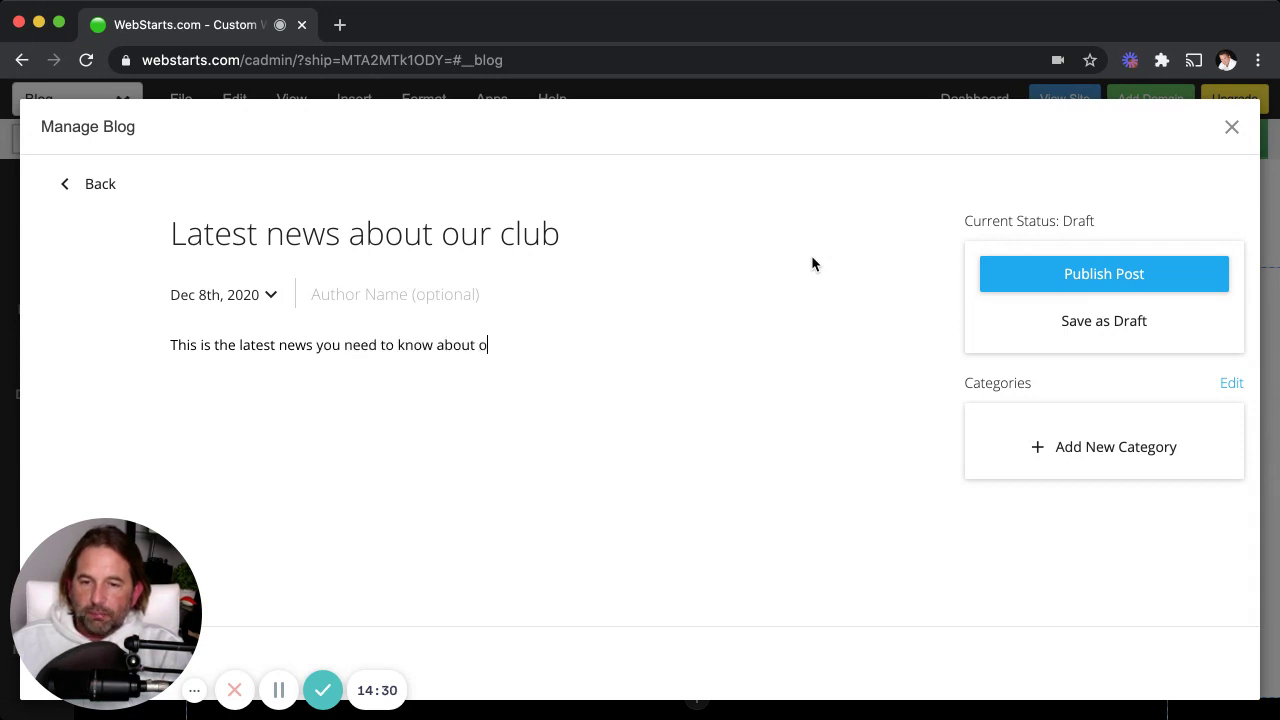
type("ur cubl")
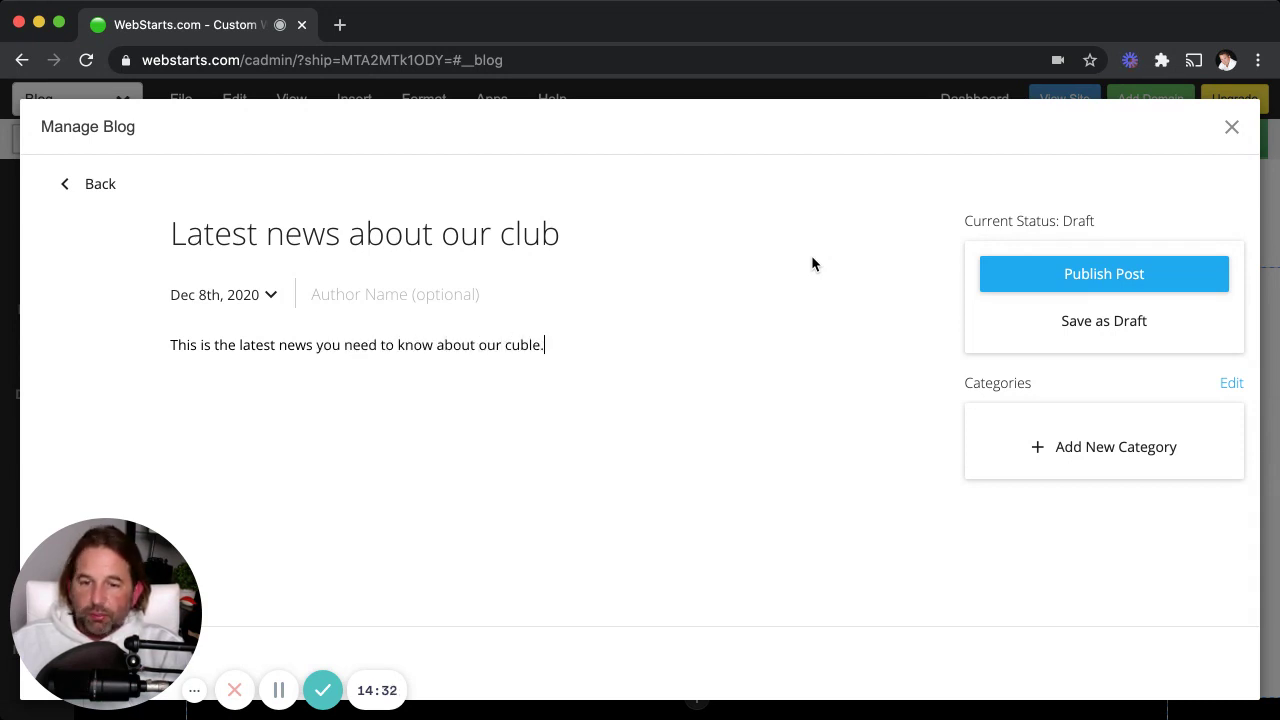
key("BackSpace")
key("BackSpace")
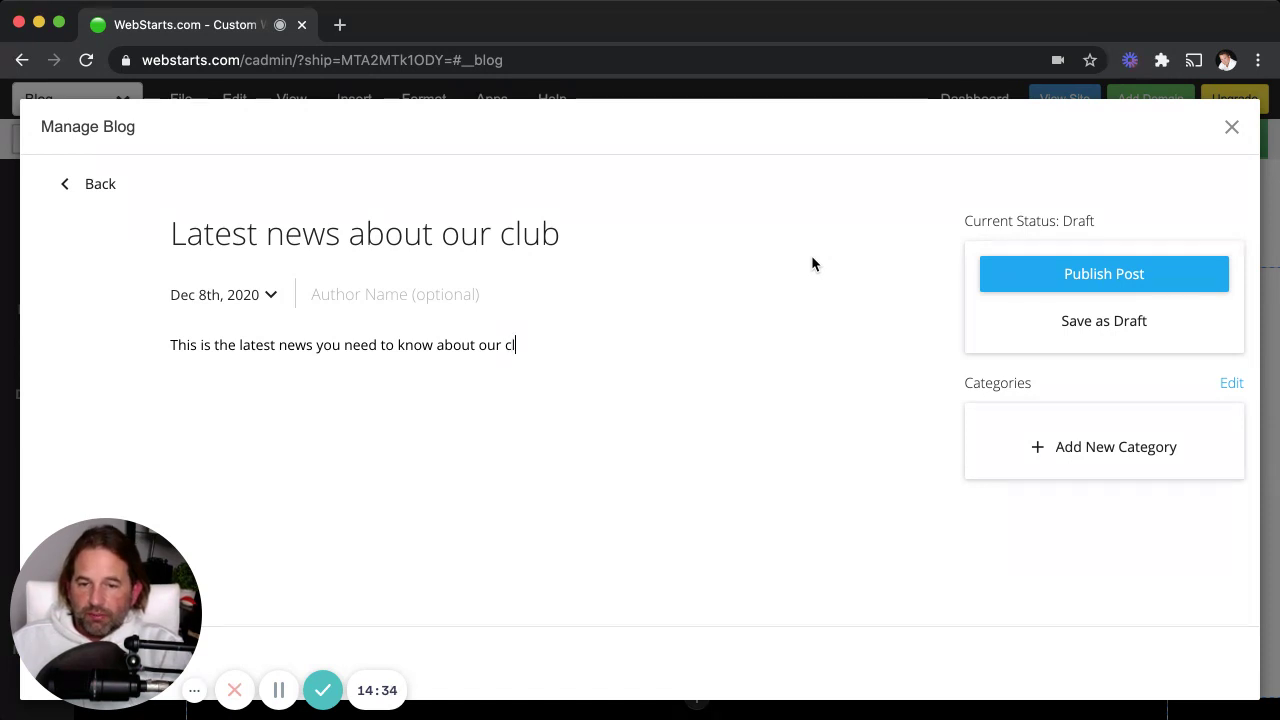
type("lub.")
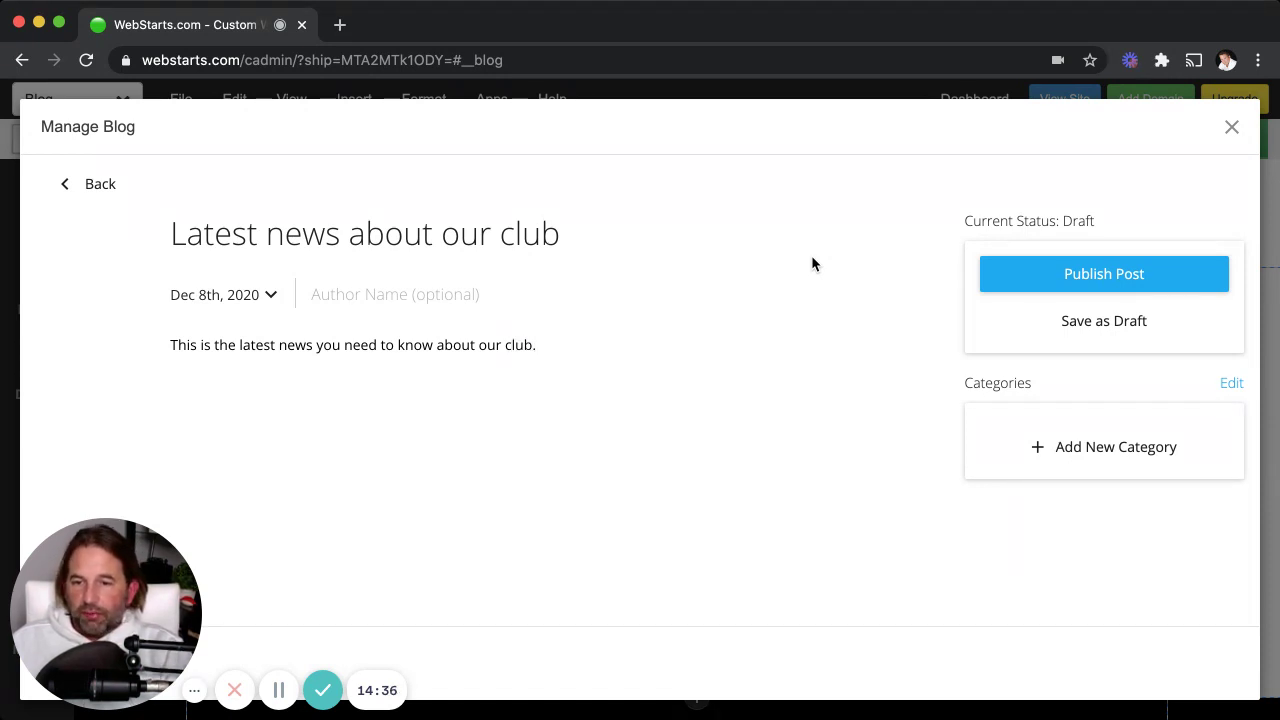
Insert a stock photo from the Family category, showing a child on a bicycle with two adults, above the post's body text.
left_click(171, 347)
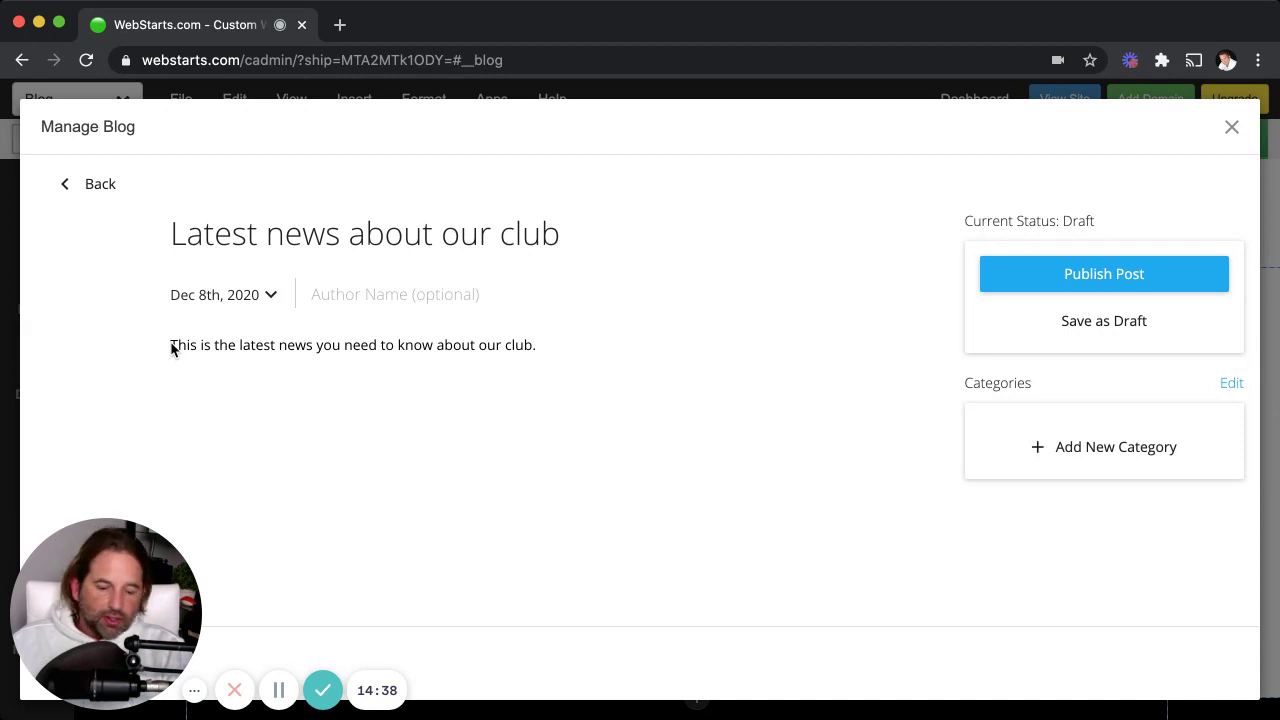
key("Return")
left_click(216, 352)
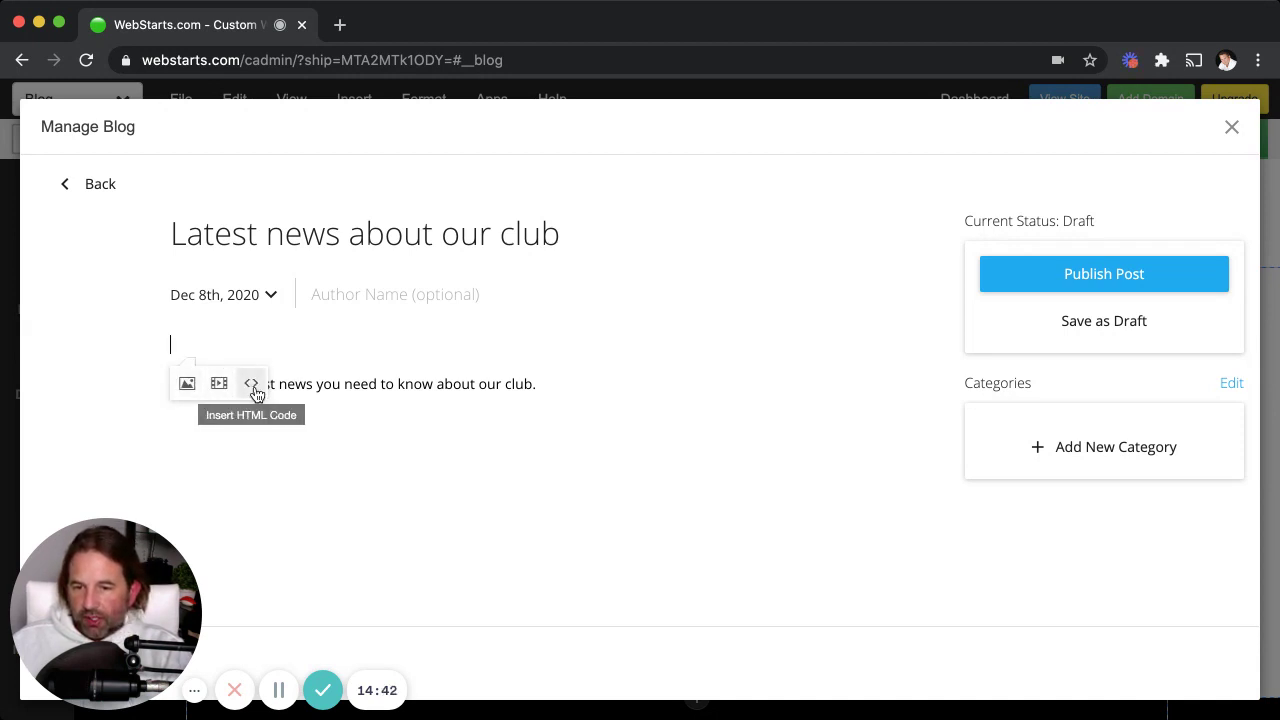
left_click(187, 386)
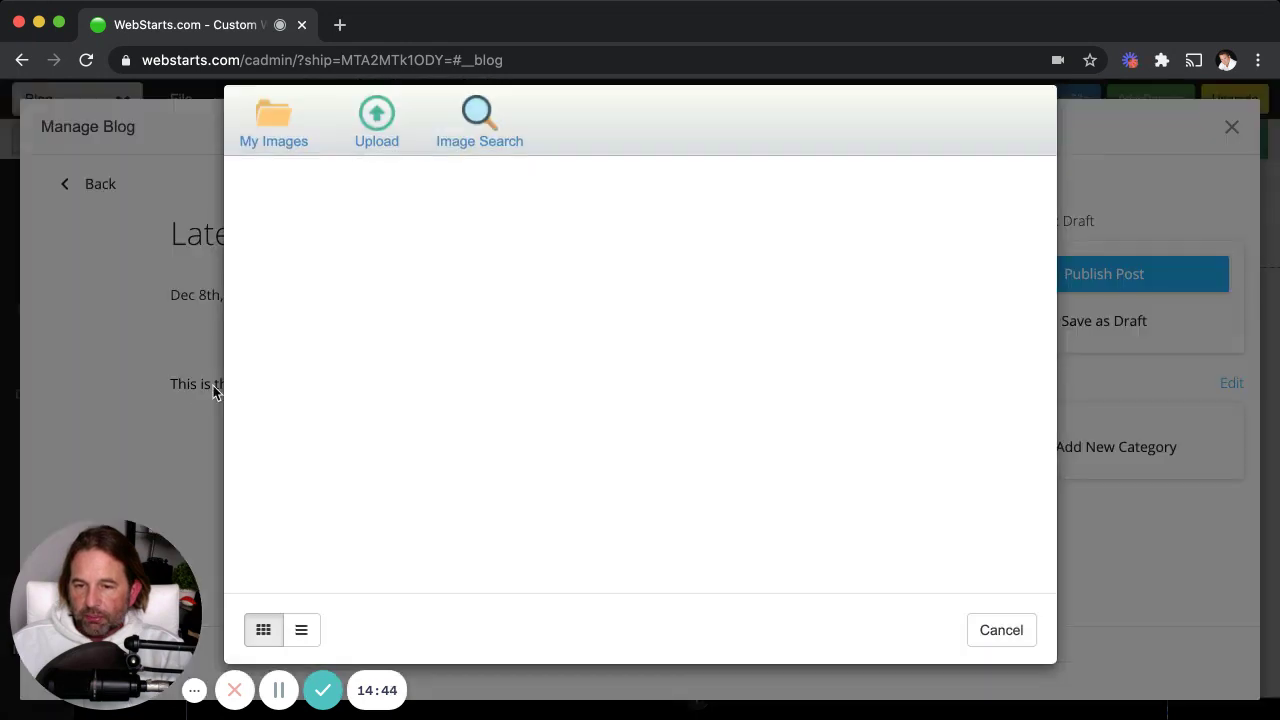
left_click(456, 176)
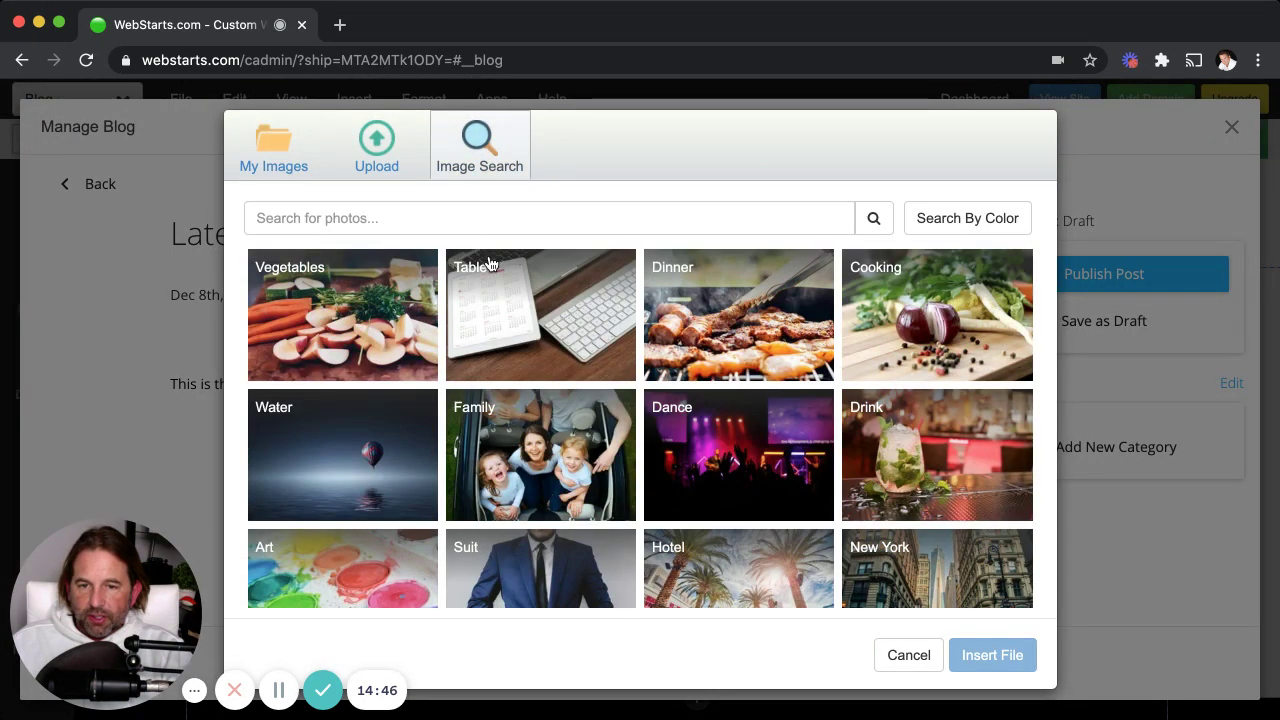
left_click(501, 450)
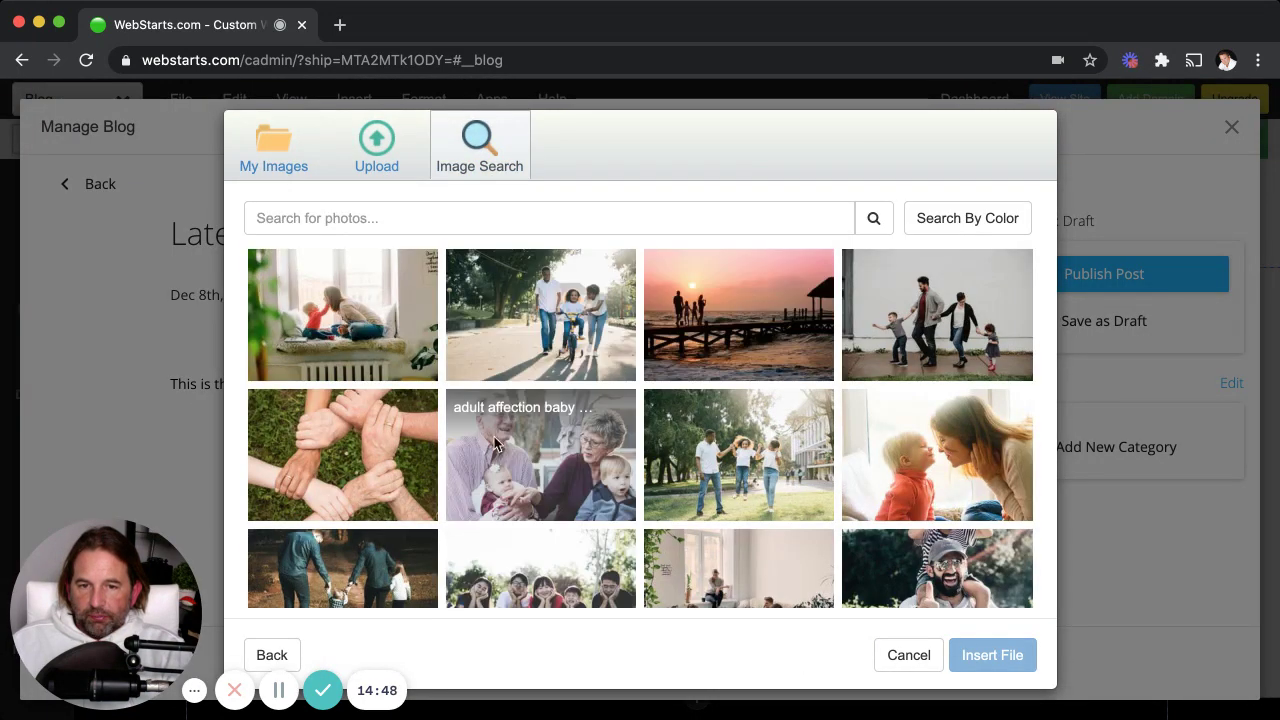
left_click(518, 343)
left_click(968, 654)
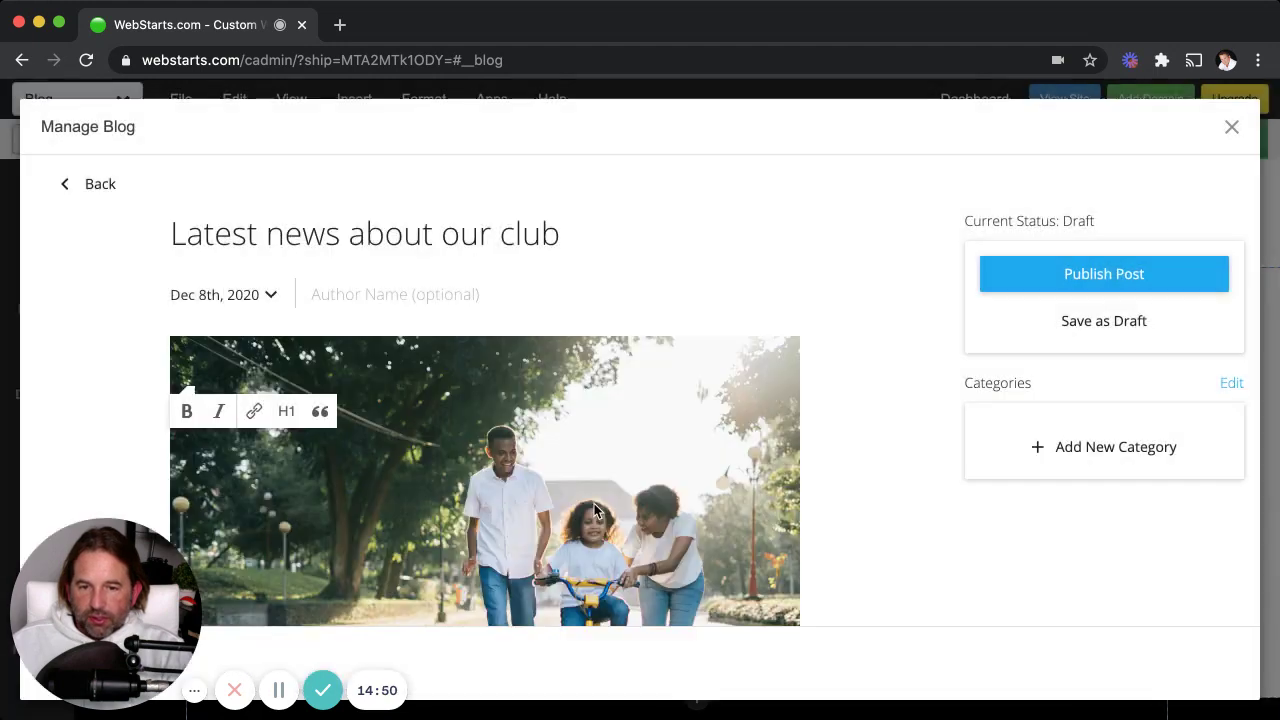
Remove the inserted family photo and the blank line from the post, leaving only the body text.
scroll(600, 500, "down", 5)
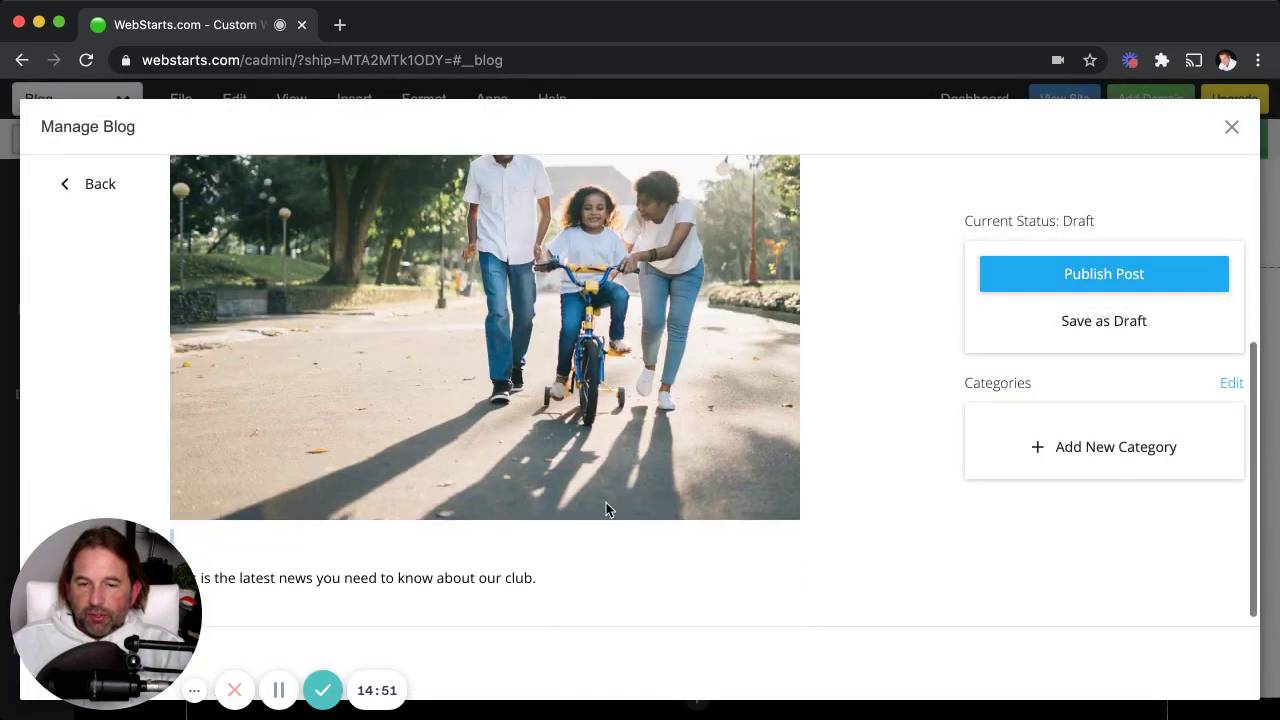
scroll(457, 541, "down", 1)
left_click(457, 542)
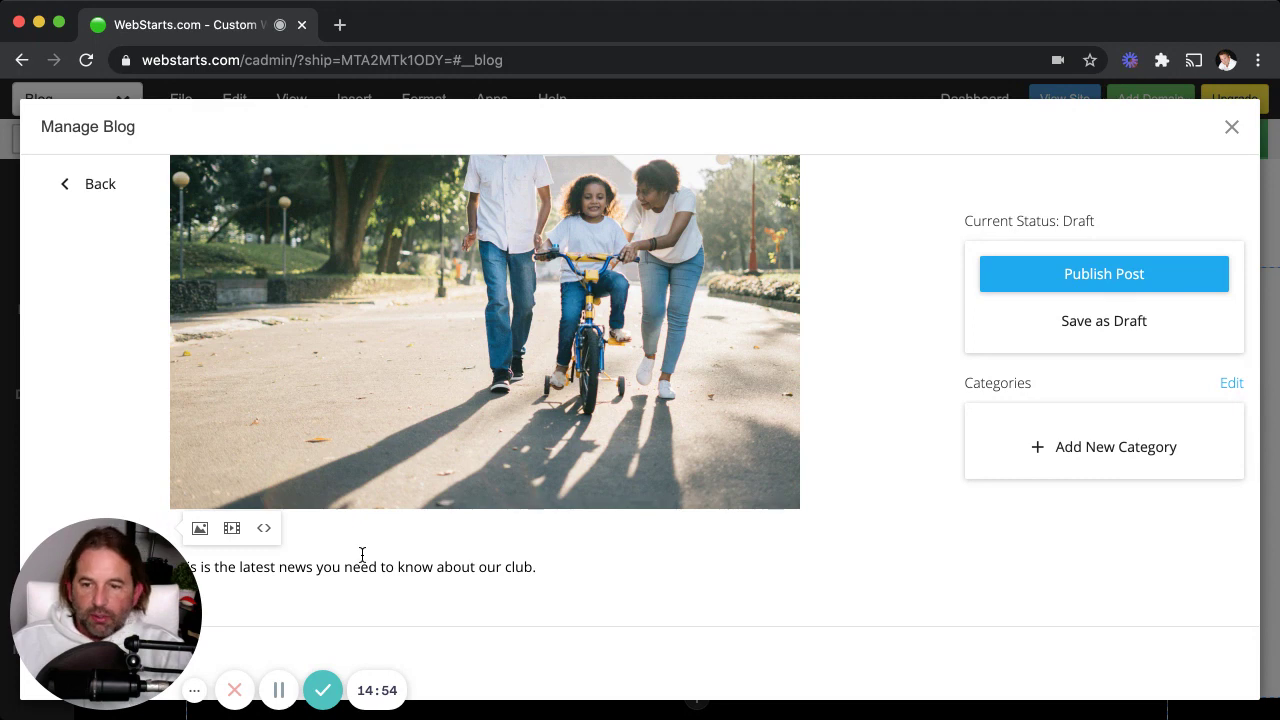
key("BackSpace")
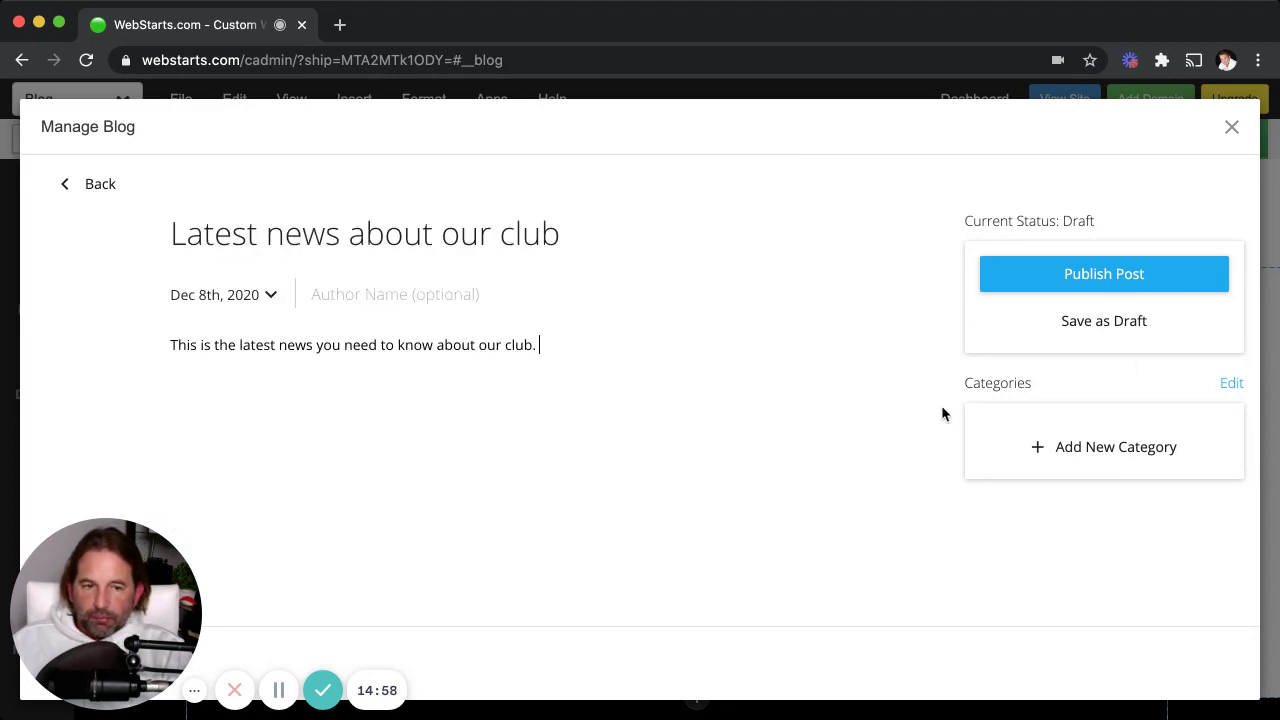
Add a blank line above the body text and insert the Family category photo of the child on a bicycle there.
left_click(171, 347)
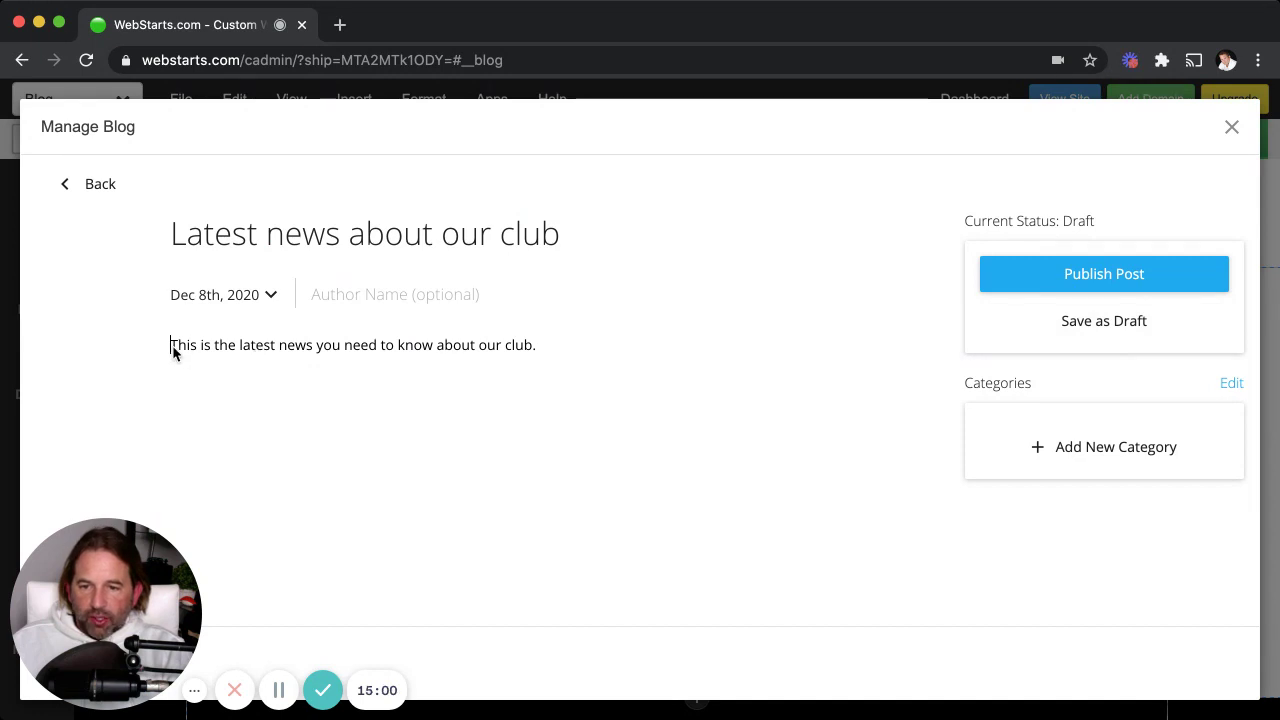
key("Return")
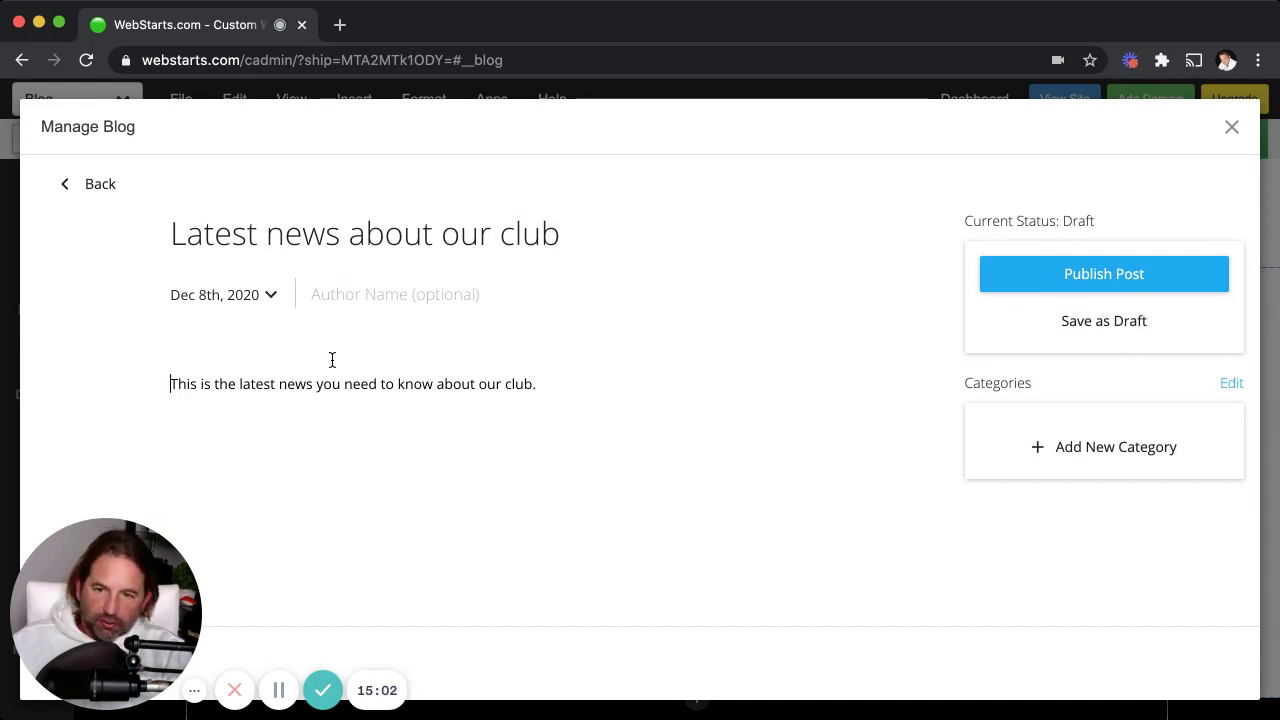
left_click(185, 382)
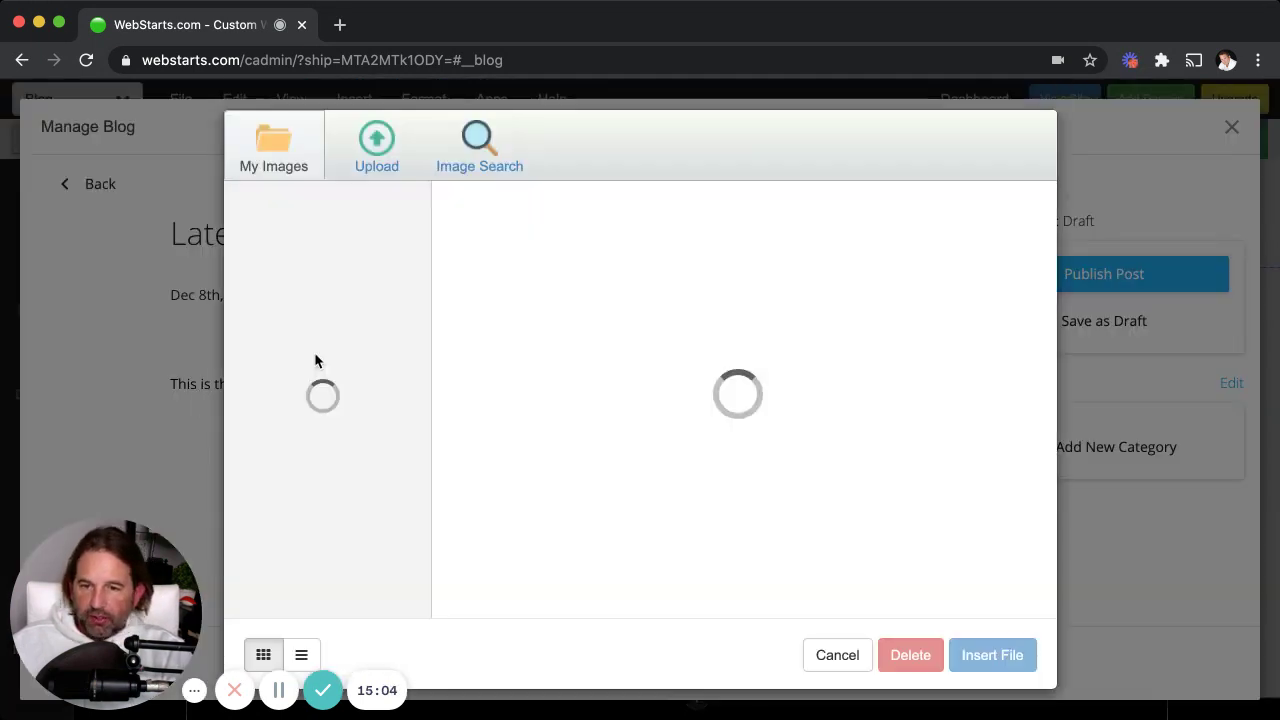
left_click(471, 162)
left_click(535, 465)
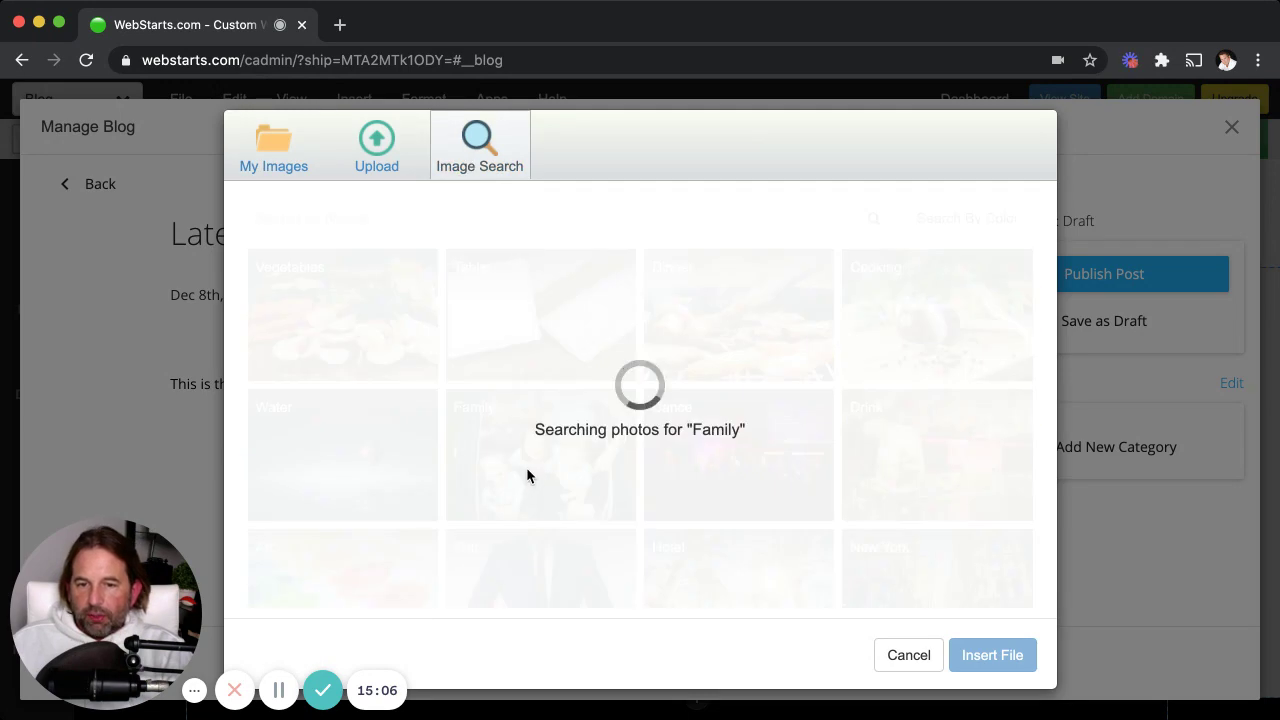
left_click(553, 285)
left_click(990, 655)
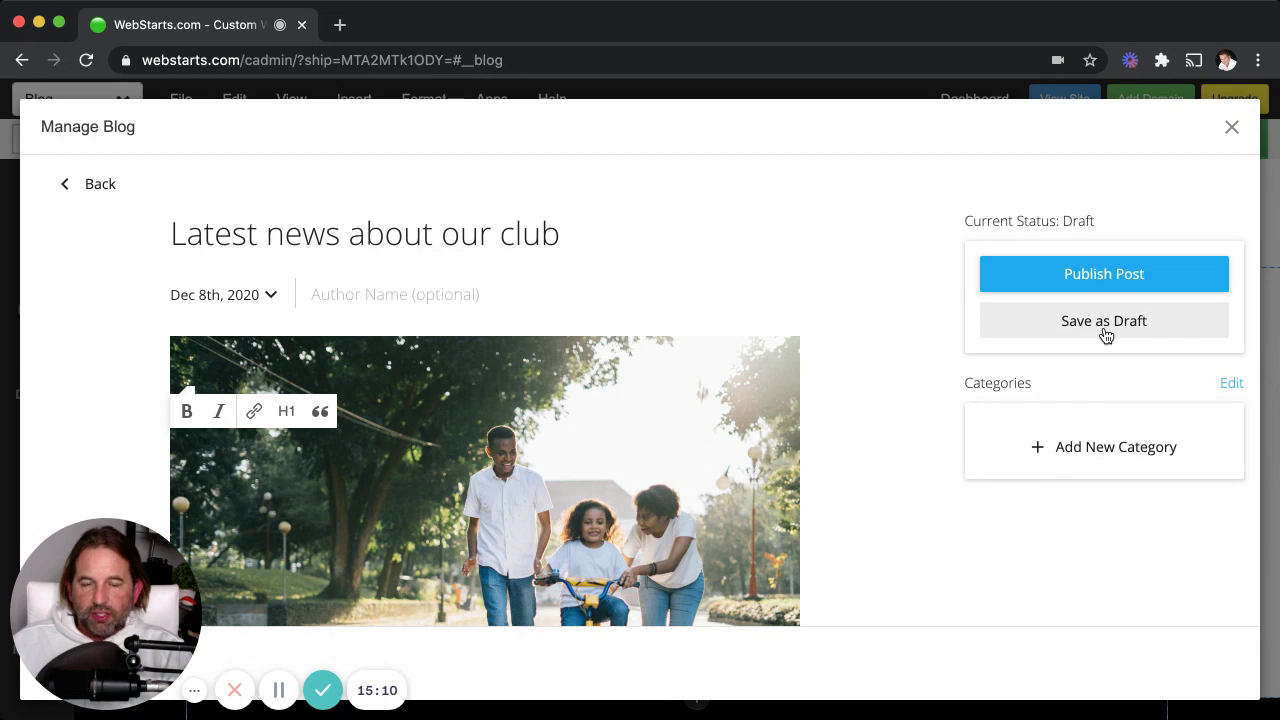
Publish the blog post, check its live page, and return to the post manager.
left_click(1120, 276)
left_click(1160, 555)
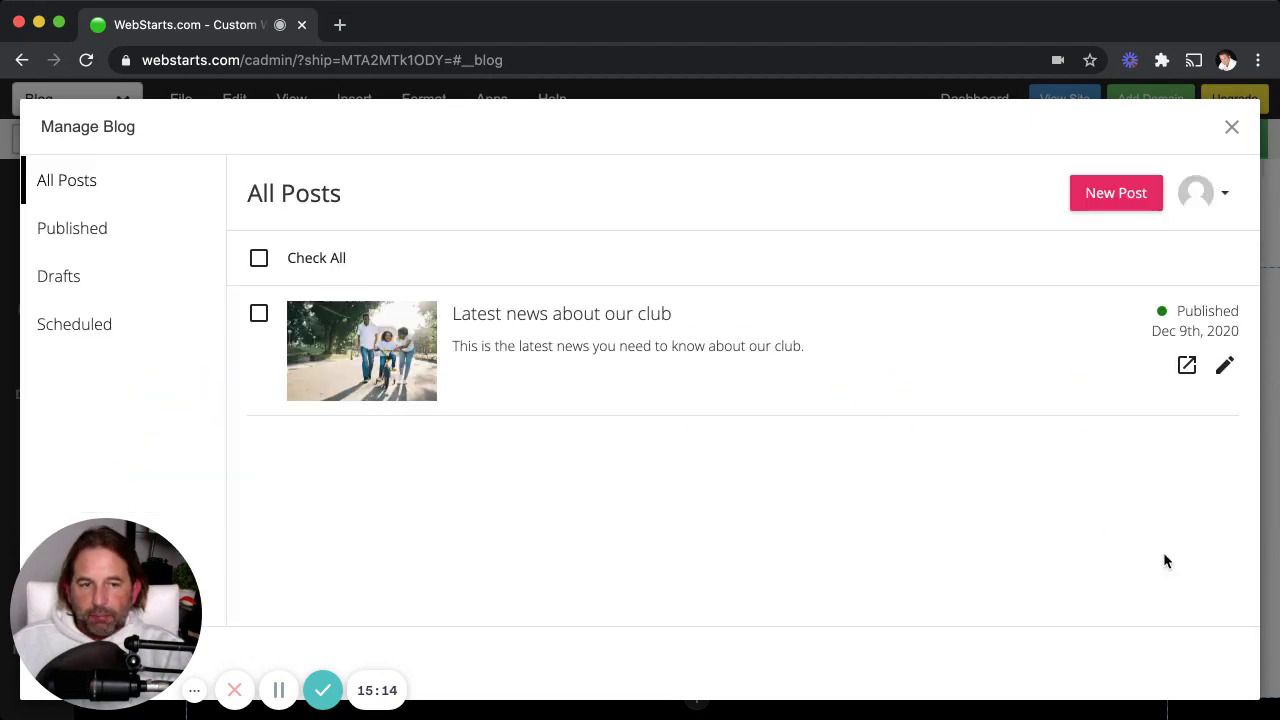
left_click(1186, 365)
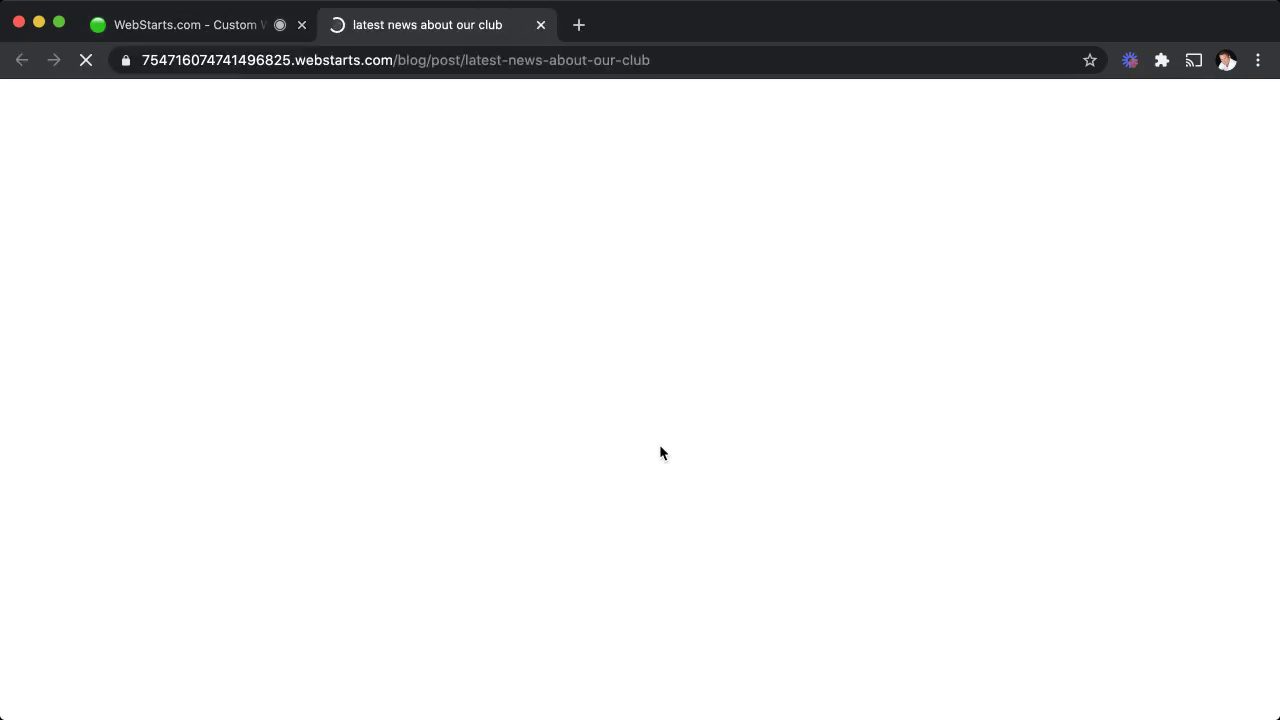
scroll(667, 467, "down", 10)
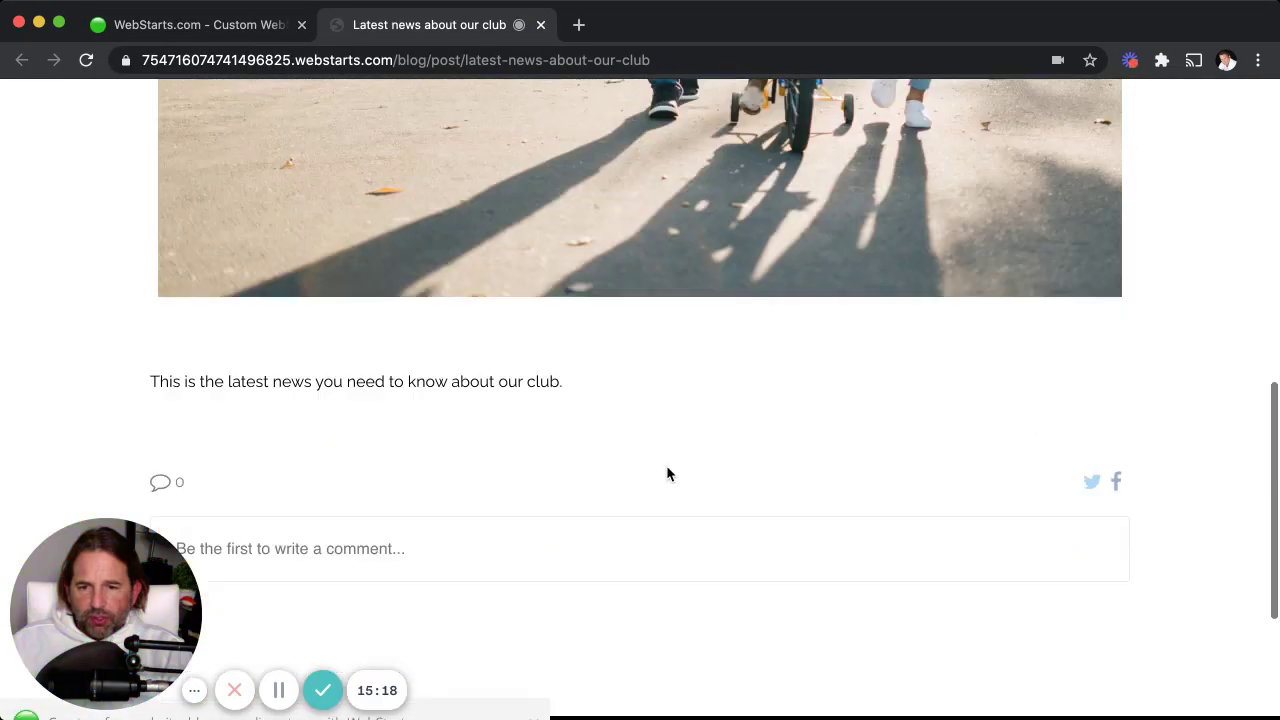
scroll(667, 466, "up", 15)
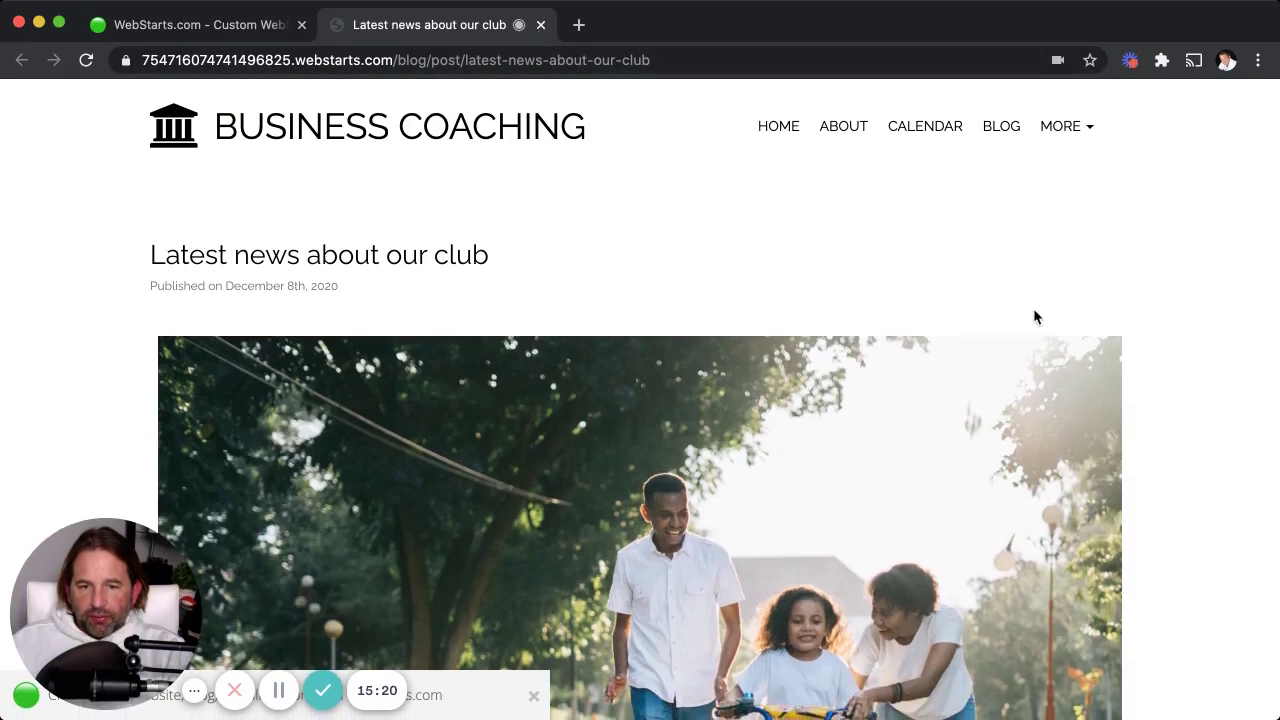
left_click(540, 25)
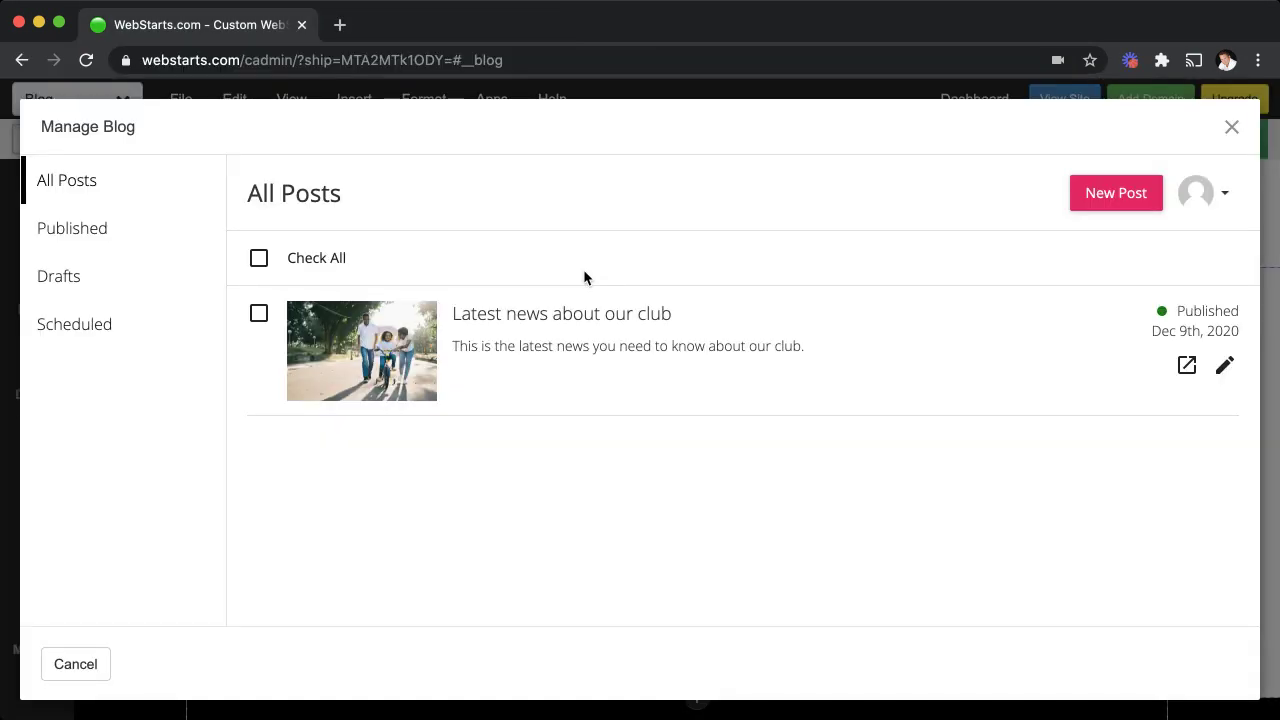
Reopen the published post in the editor to review its content, and close the blog manager without changes.
left_click(1225, 365)
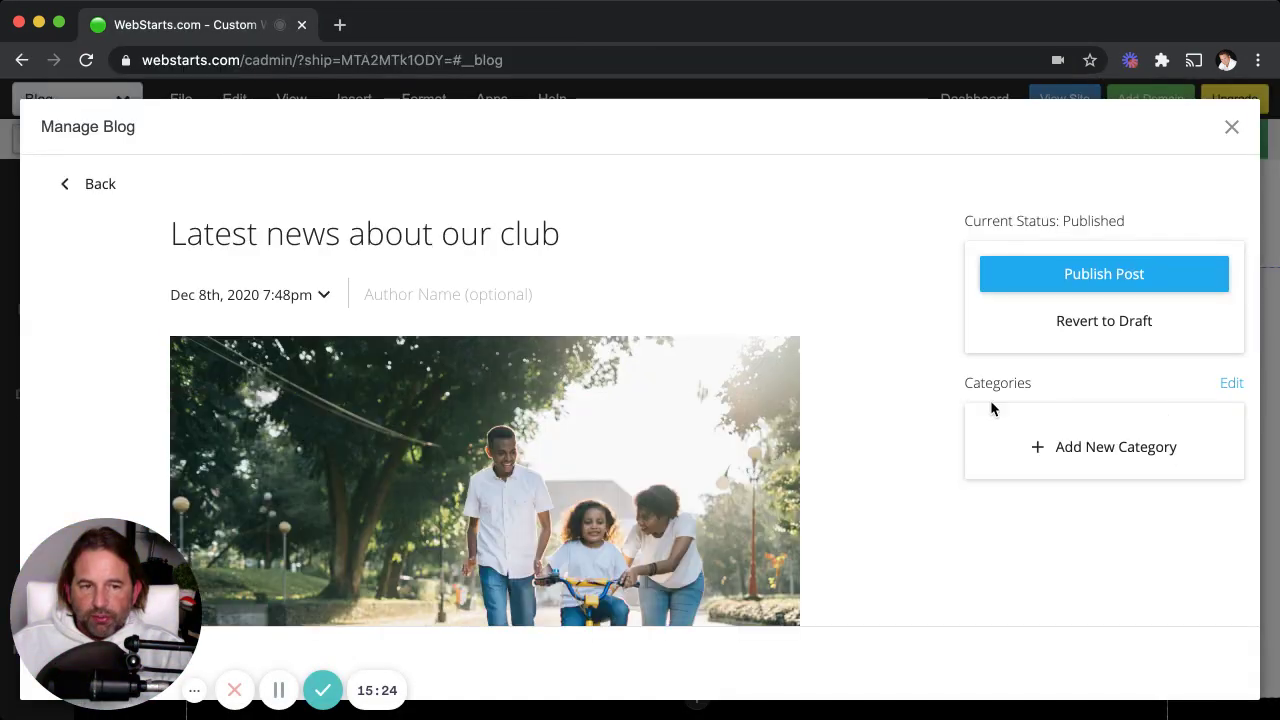
scroll(811, 429, "down", 4)
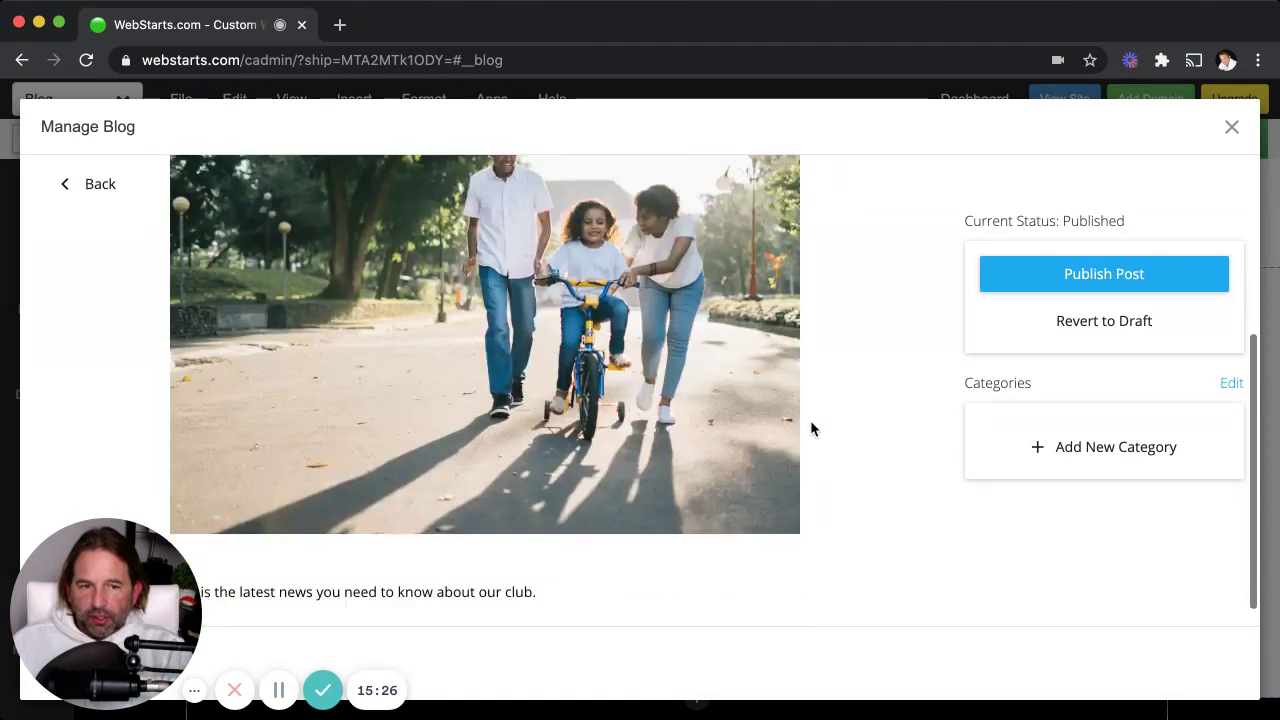
scroll(678, 381, "up", 4)
left_click(116, 192)
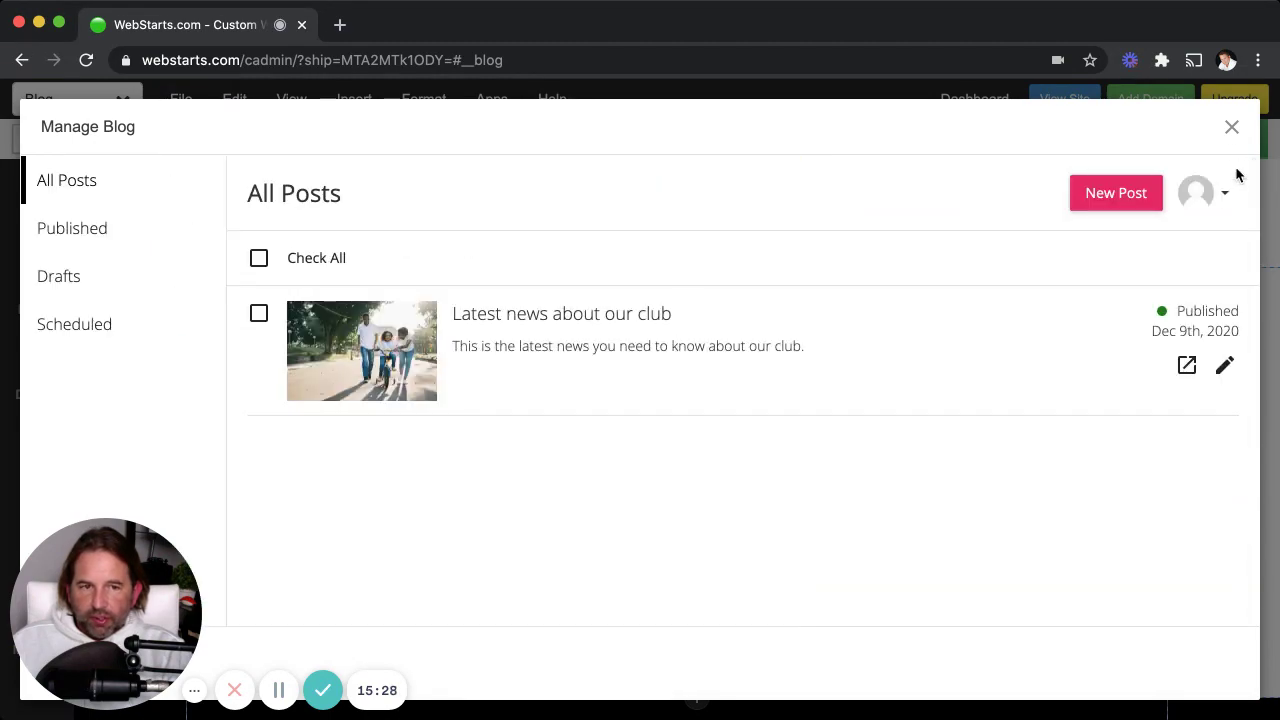
left_click(1232, 130)
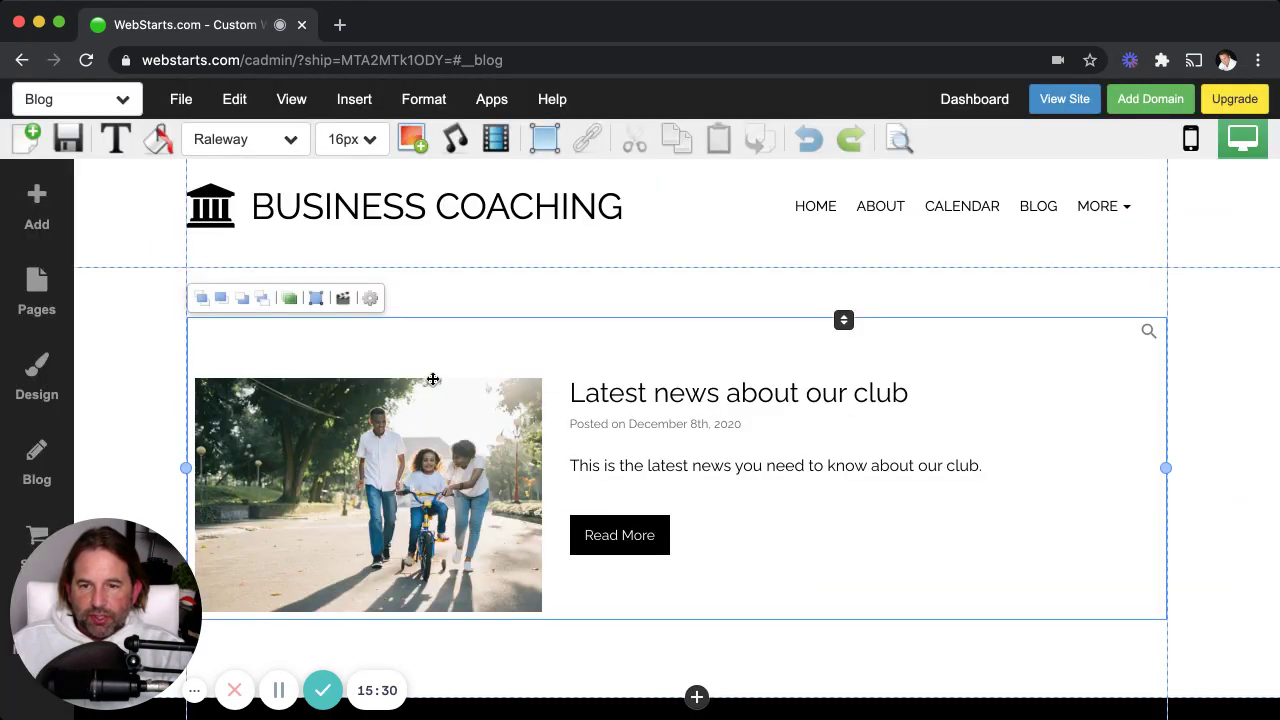
Try the Horizontal Photo and Grid layouts in the Blog page settings, and set the layout back to Classic.
left_click(370, 298)
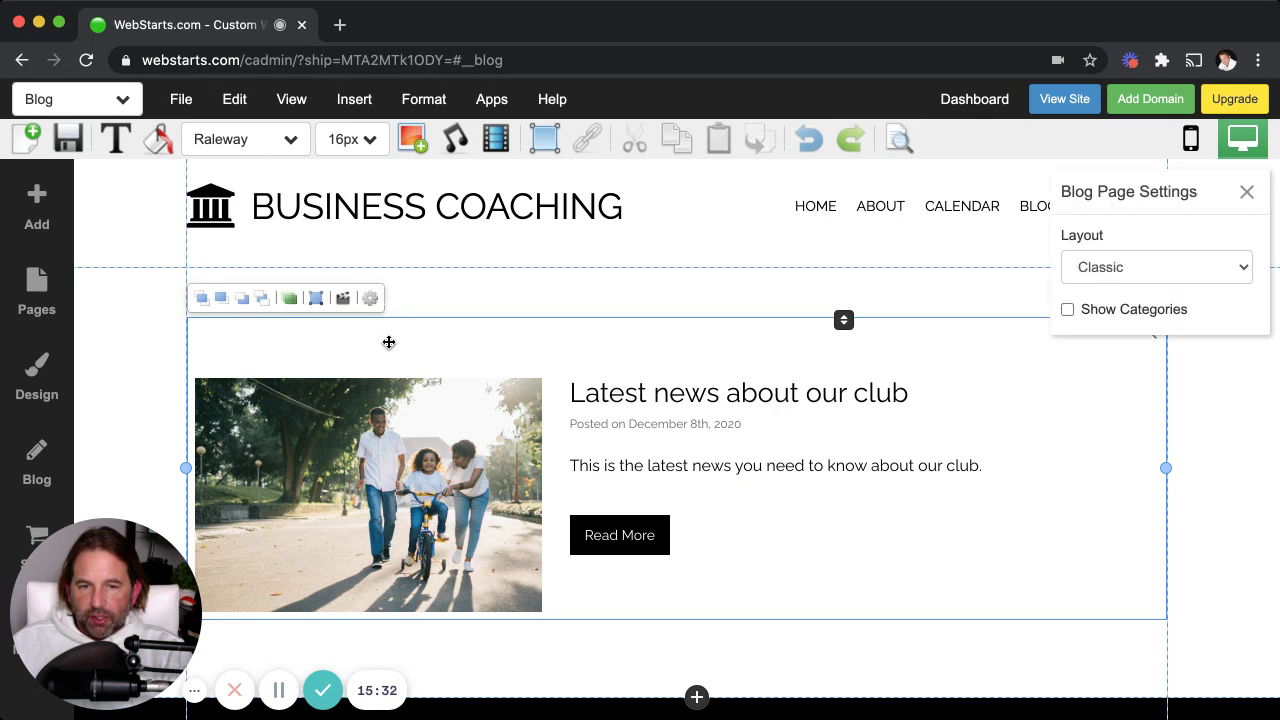
left_click(1148, 286)
left_click(1151, 266)
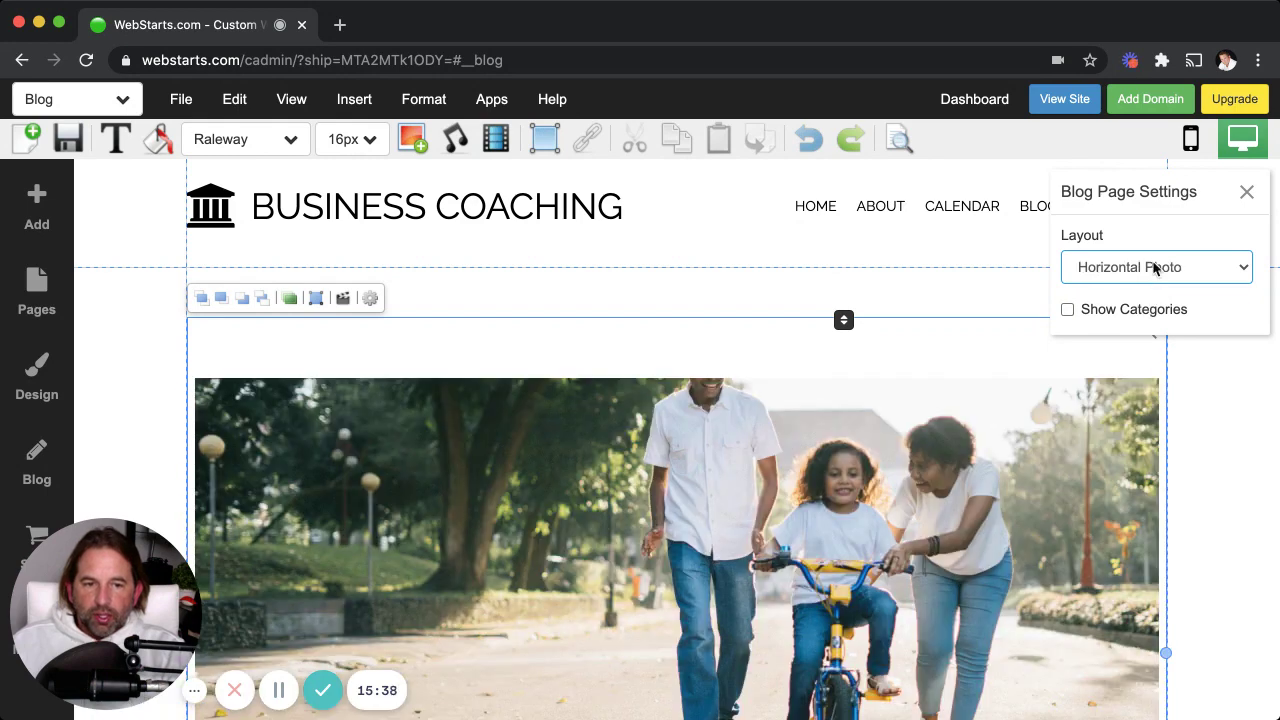
left_click(1140, 289)
left_click(1143, 268)
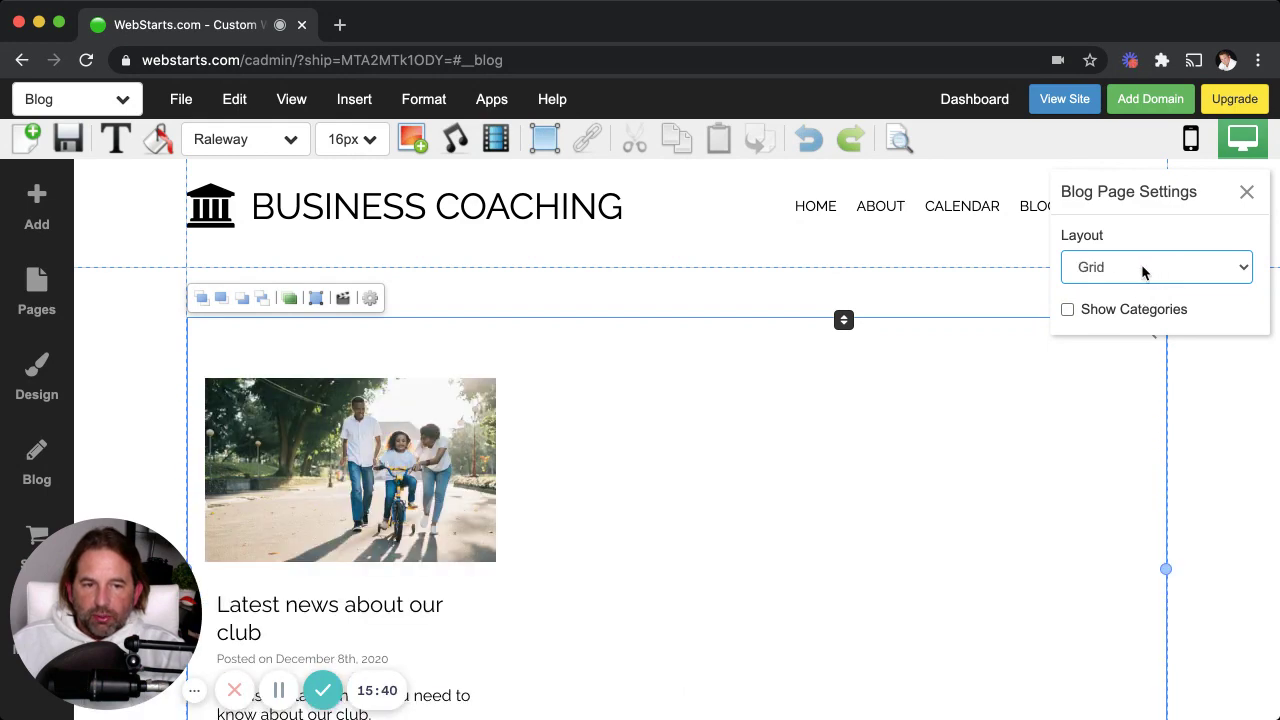
left_click(1138, 239)
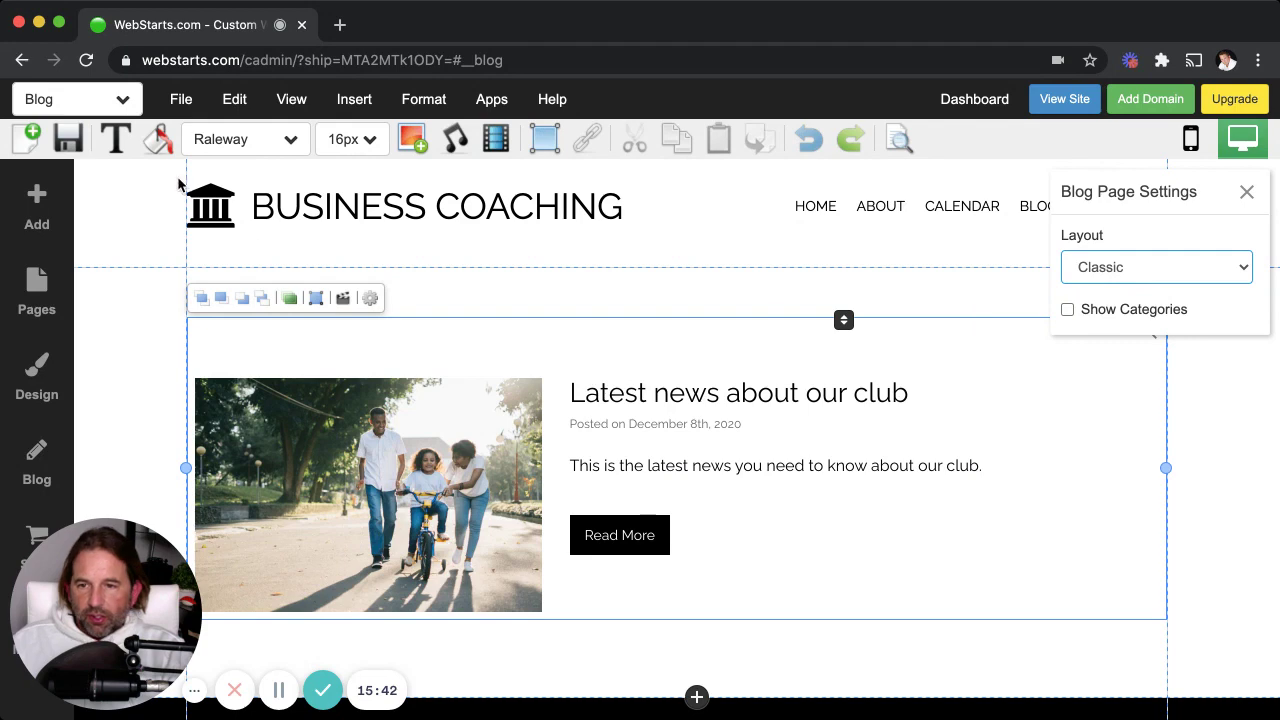
Save the Blog page, decline the sharing offer, and open the Blog Post page for editing.
left_click(68, 140)
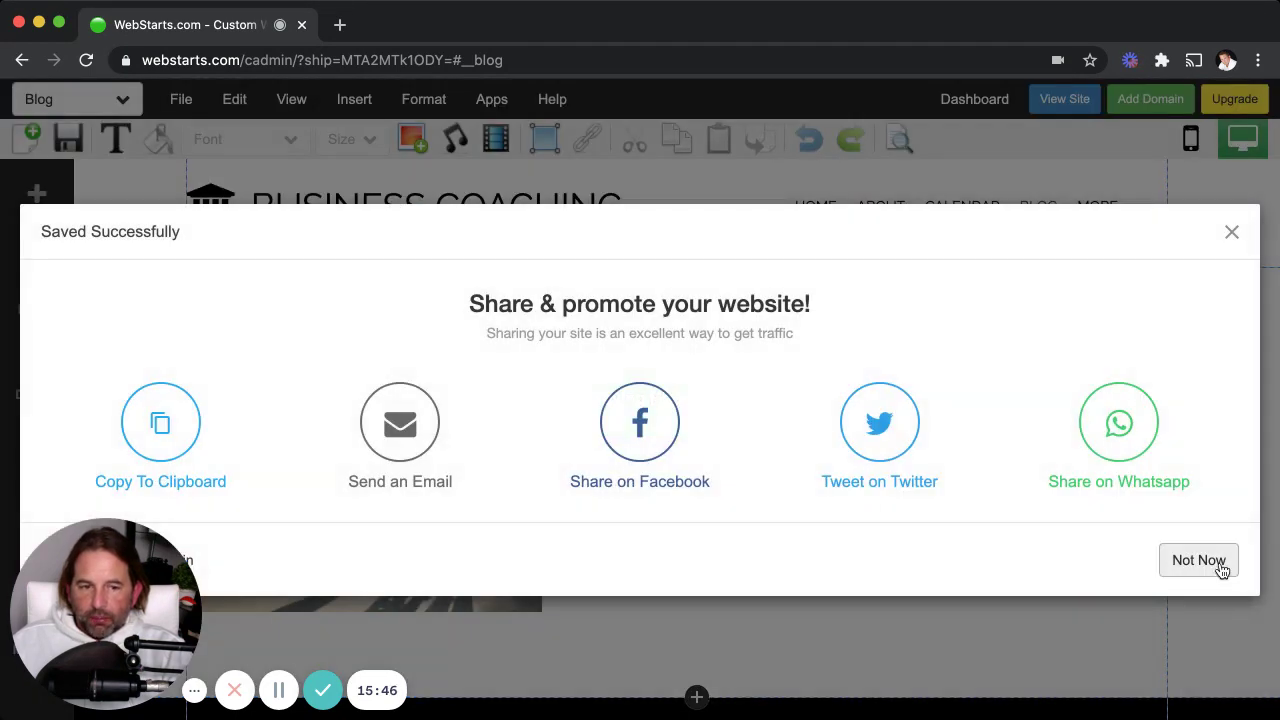
left_click(1198, 560)
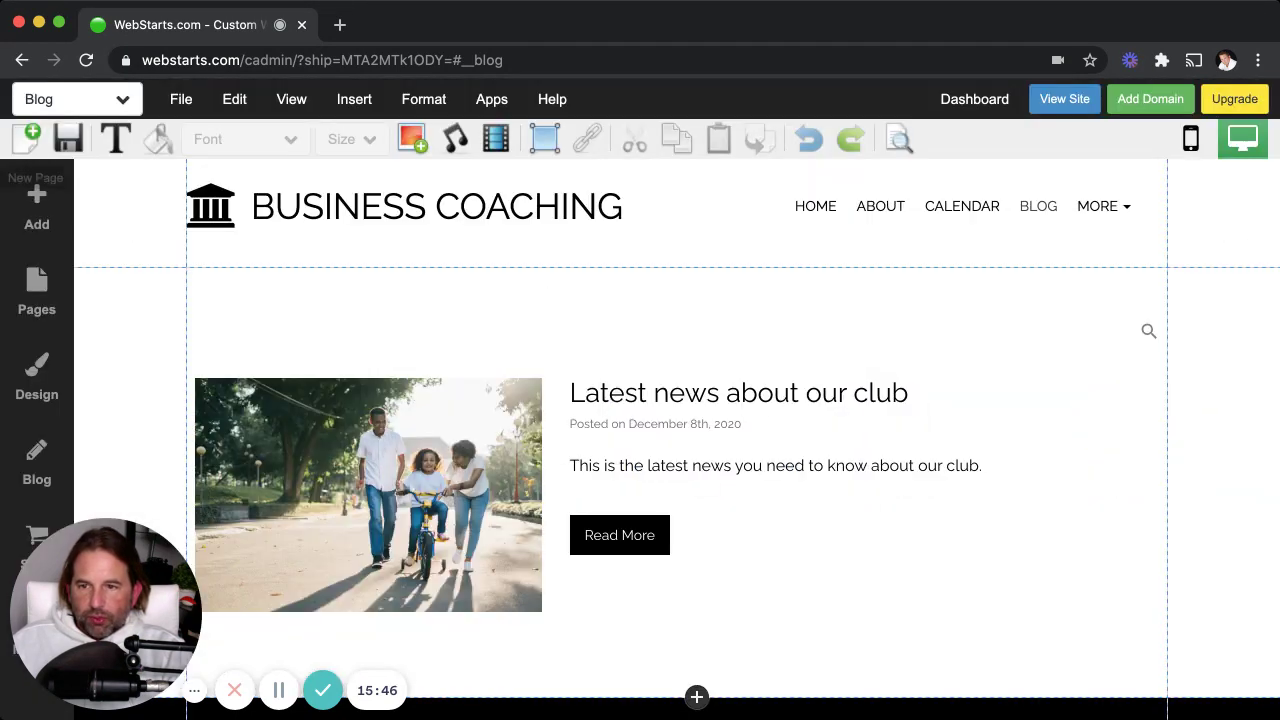
left_click(110, 99)
left_click(88, 375)
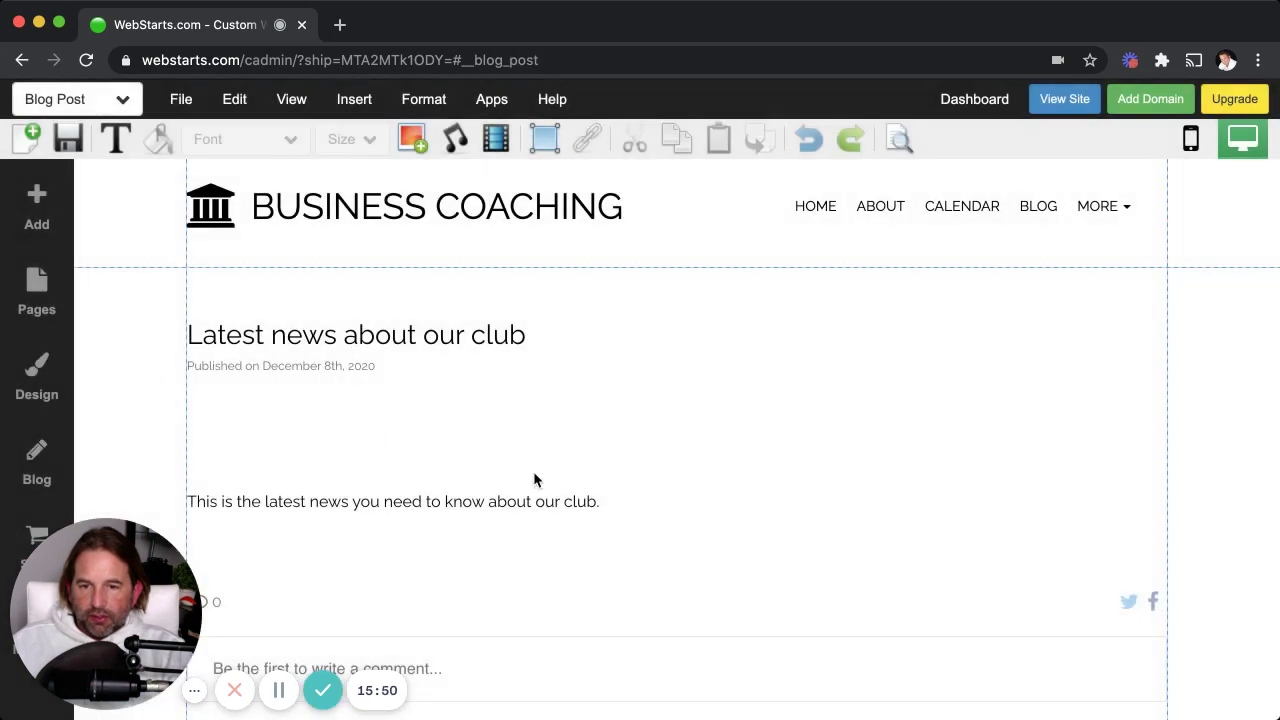
Try the Show Categories option in the Blog Post page settings, leave it off, and close the settings.
left_click(535, 478)
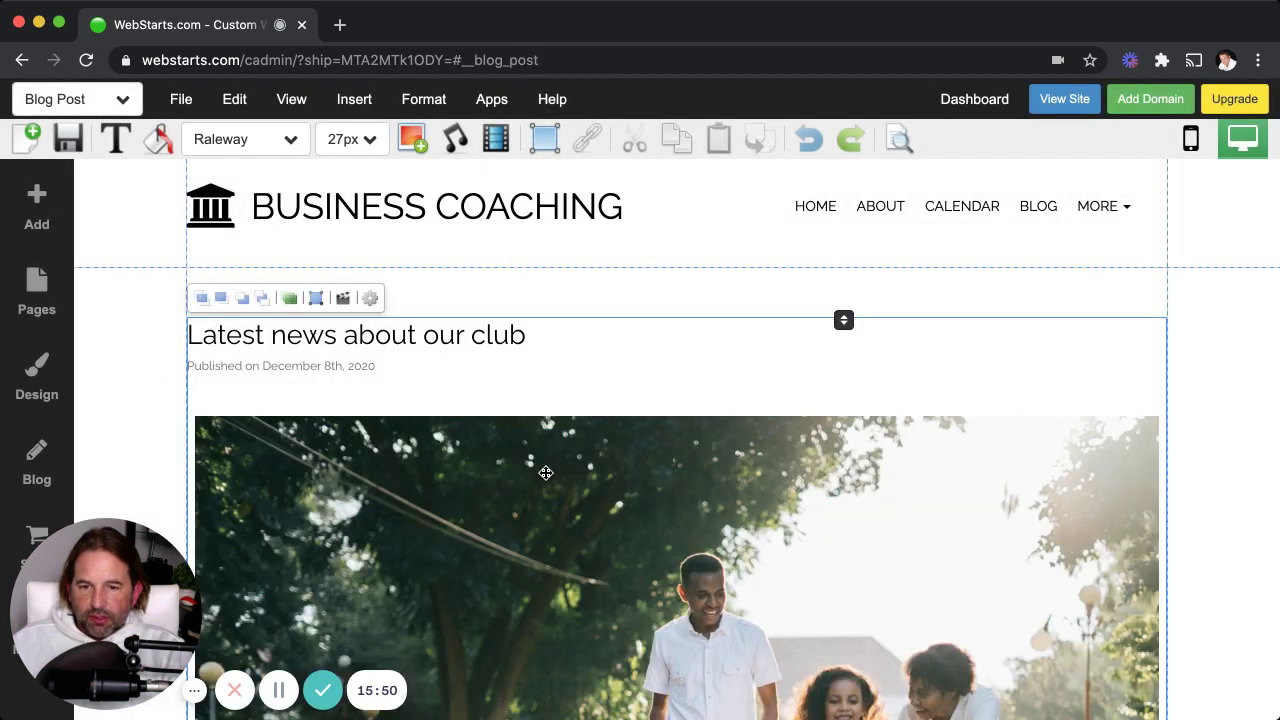
left_click(370, 298)
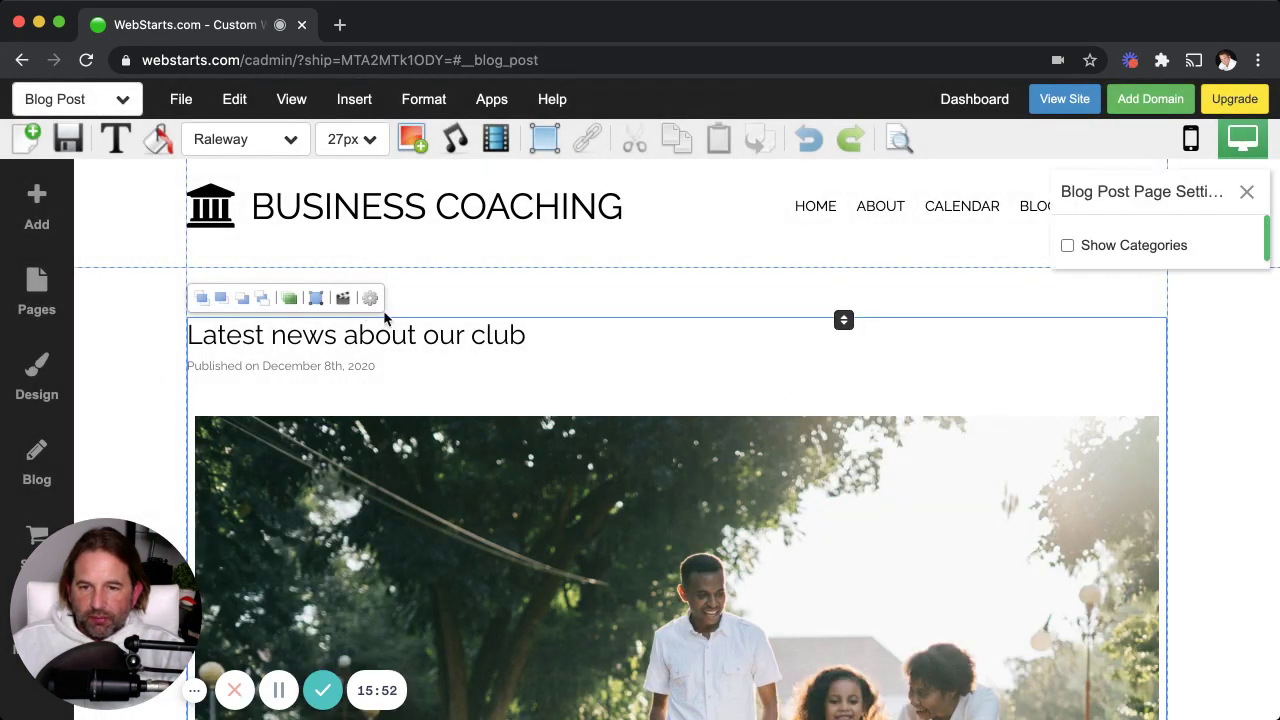
left_click(1067, 245)
left_click(1067, 245)
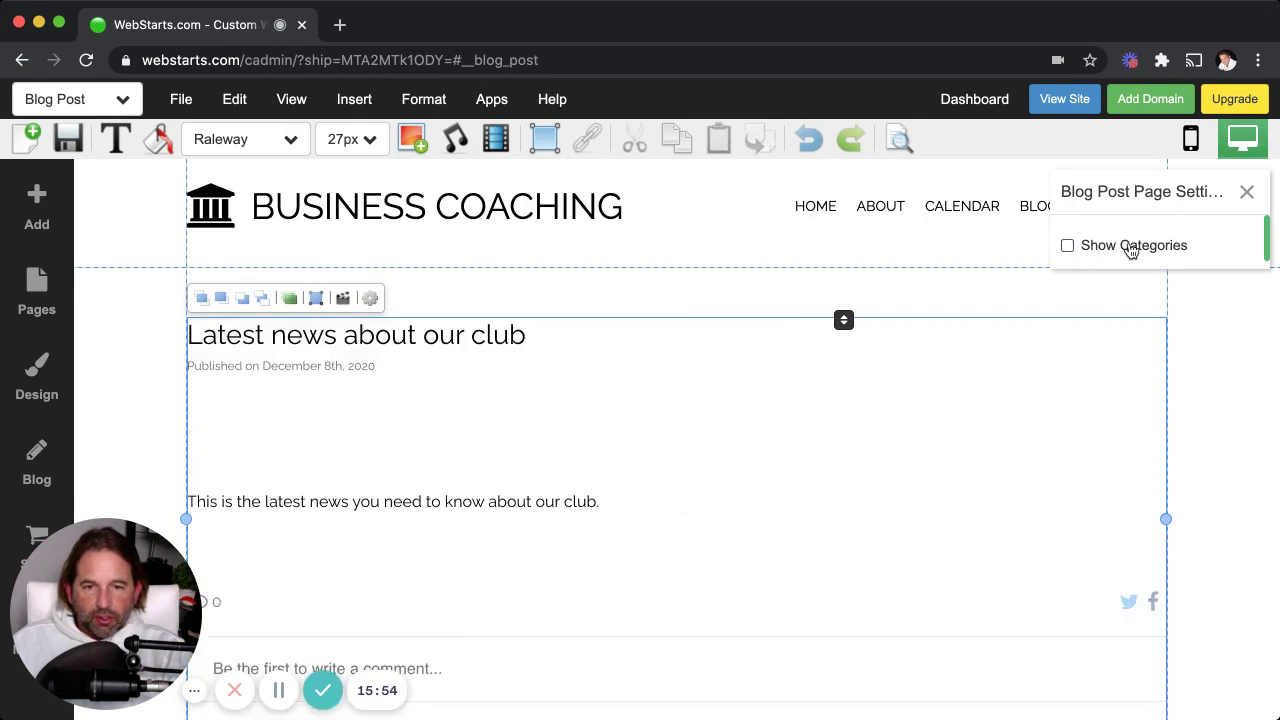
left_click(1247, 192)
left_click(1195, 340)
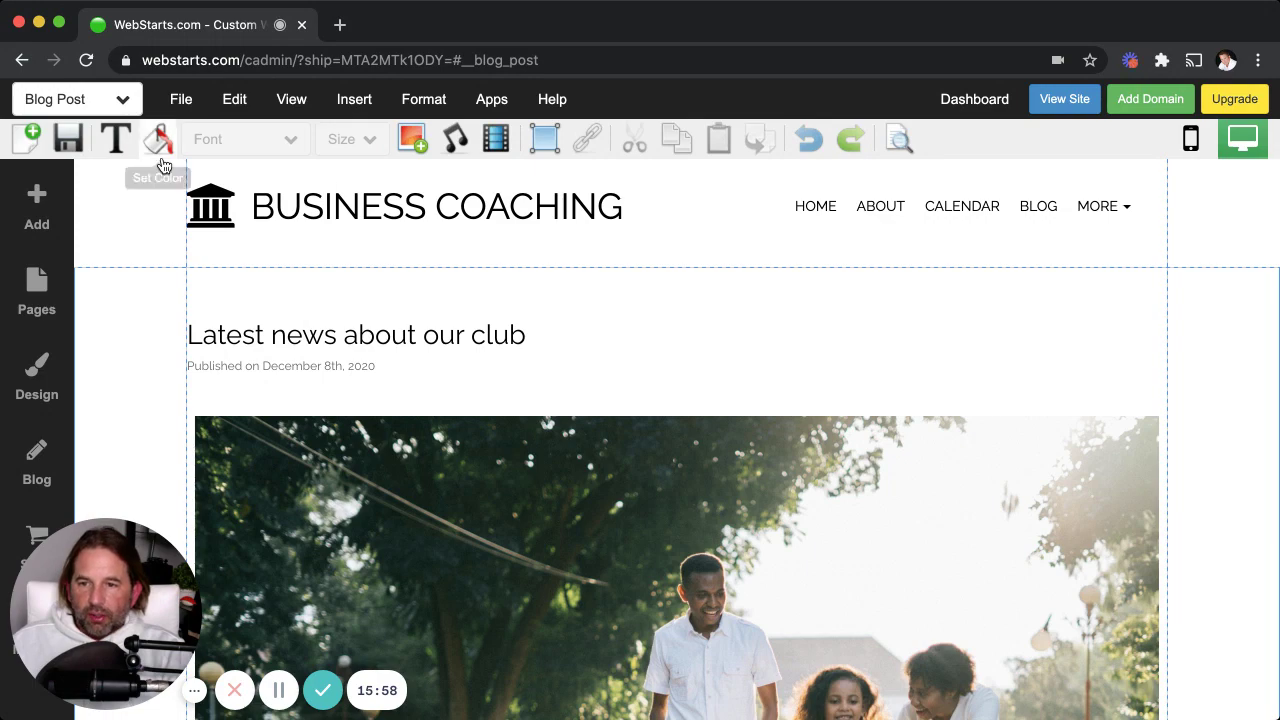
Return to the Blog page, discarding the unsaved changes on the Blog Post page.
left_click(322, 343)
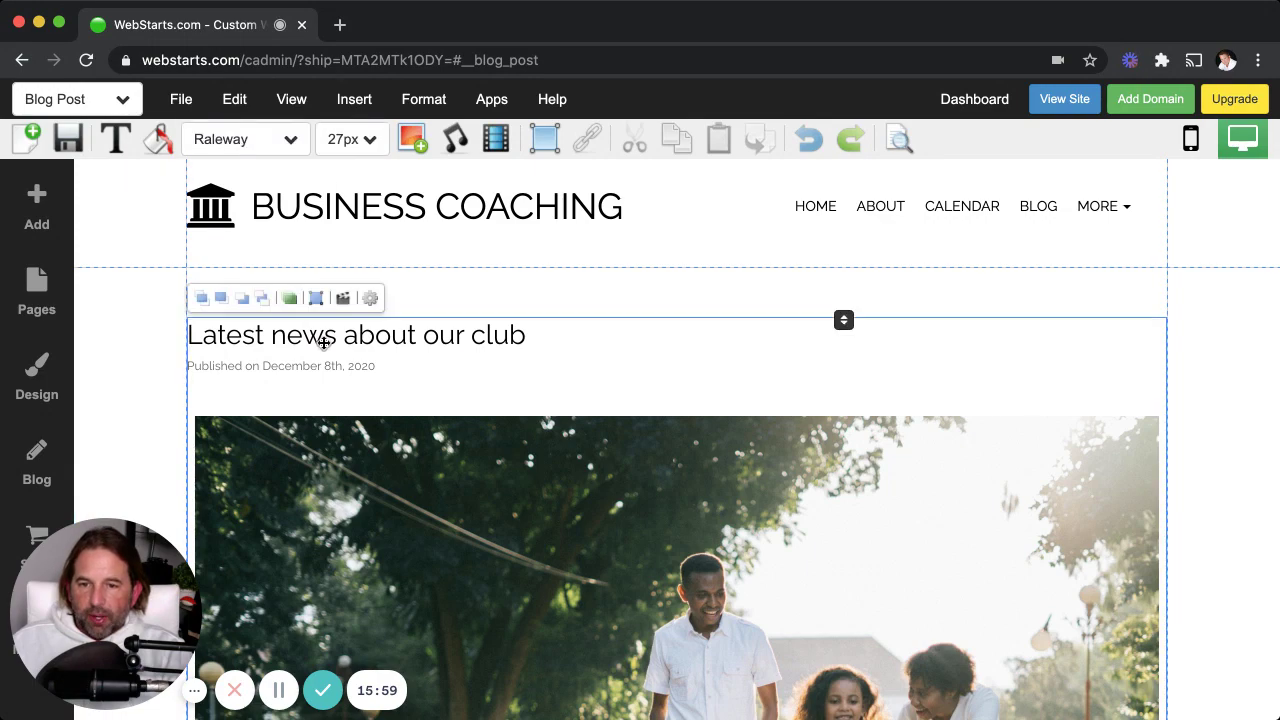
left_click(100, 99)
left_click(89, 343)
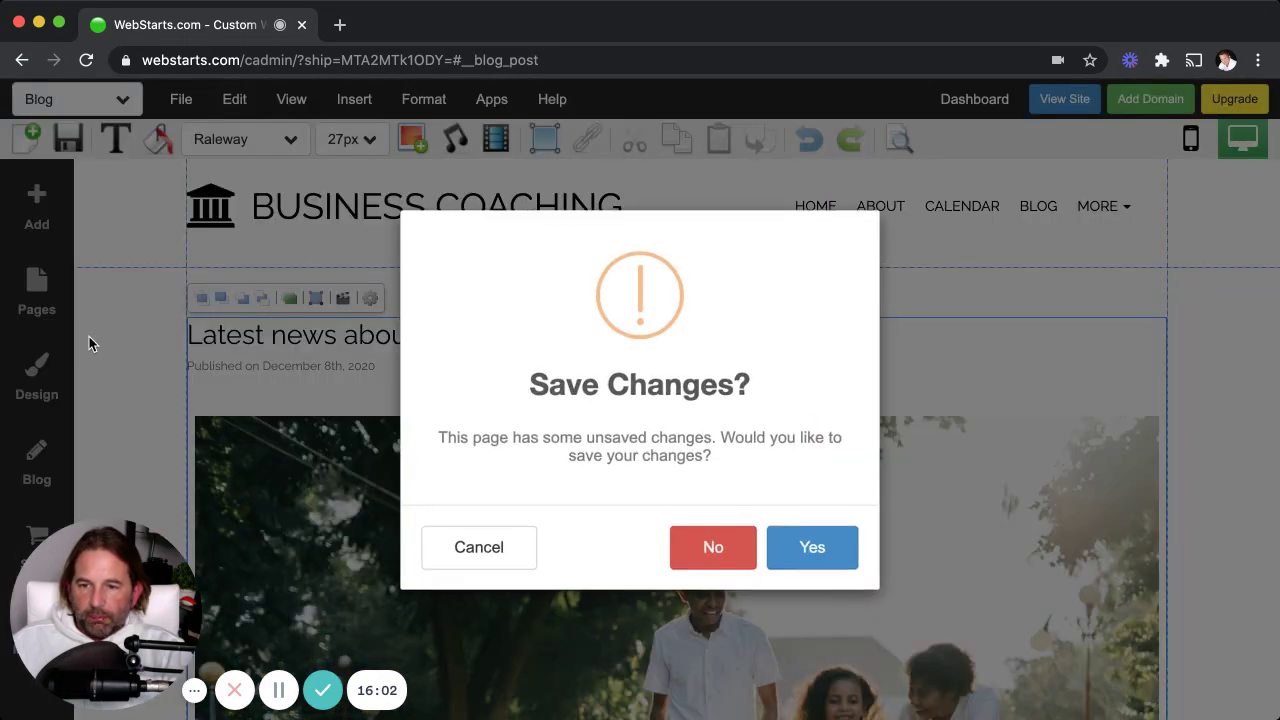
left_click(676, 567)
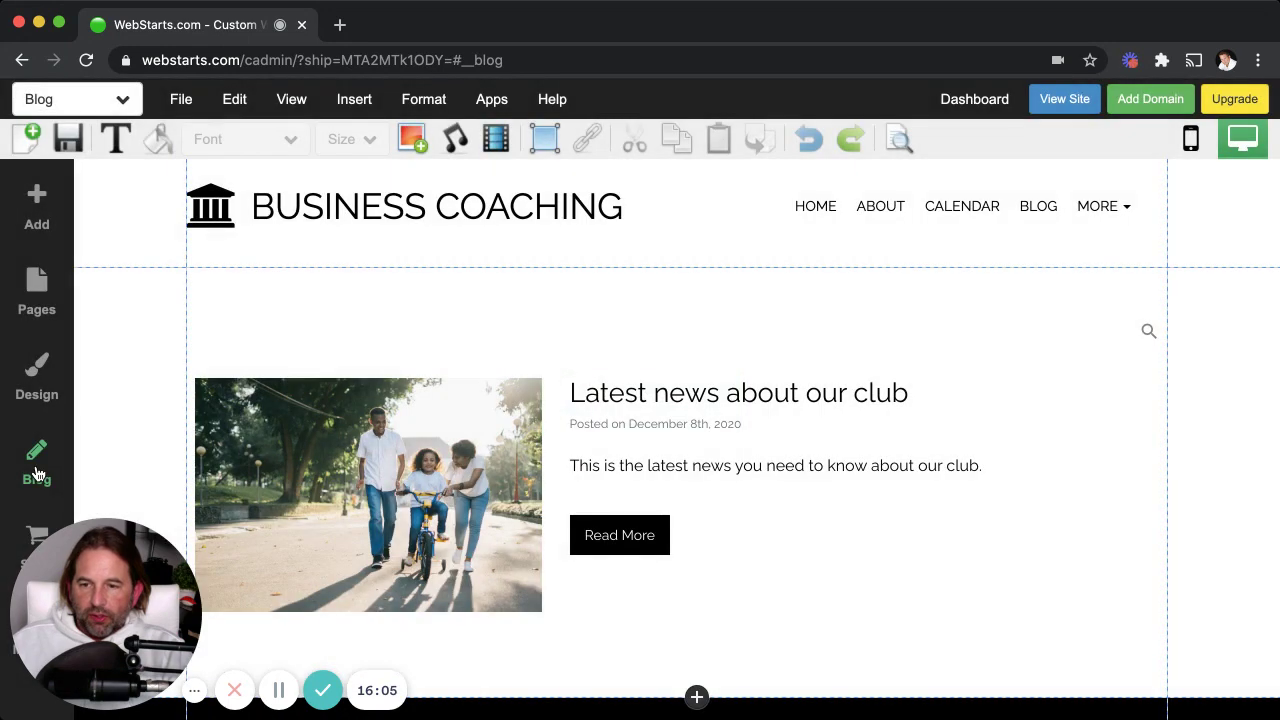
Add a new category "Newsletter" to the "Latest news about our club" blog post and republish it.
left_click(36, 462)
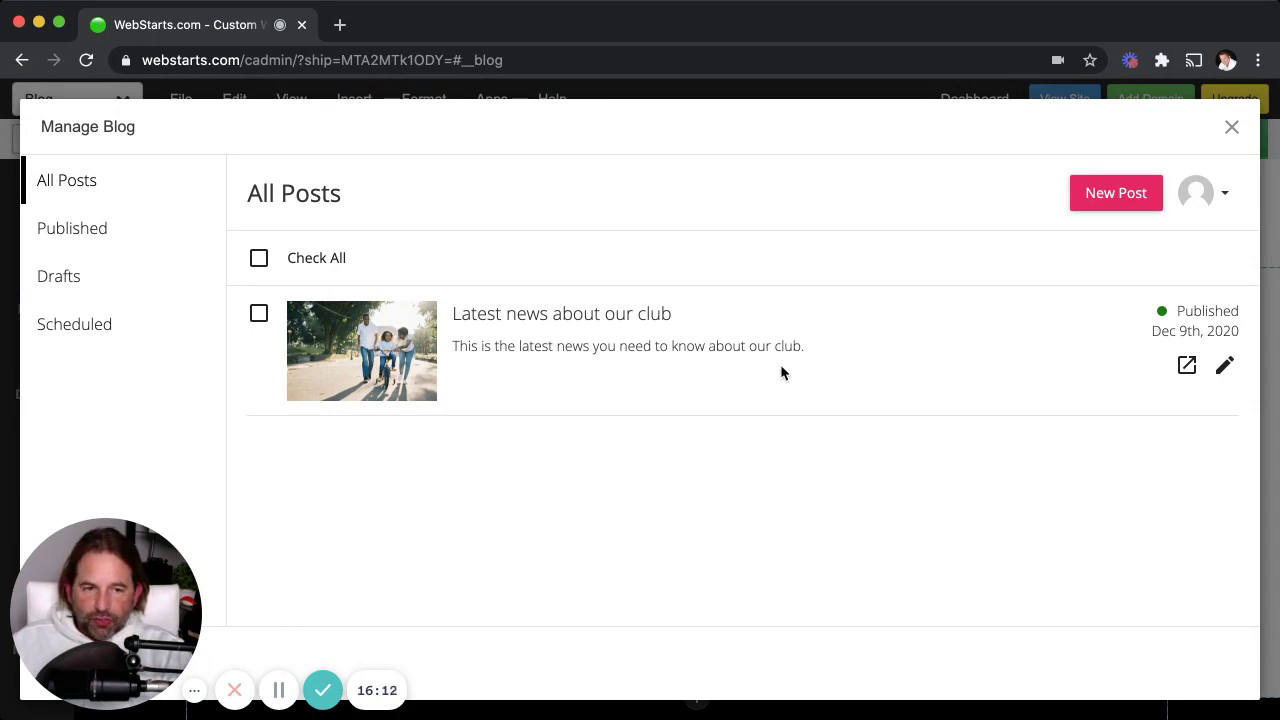
left_click(1220, 368)
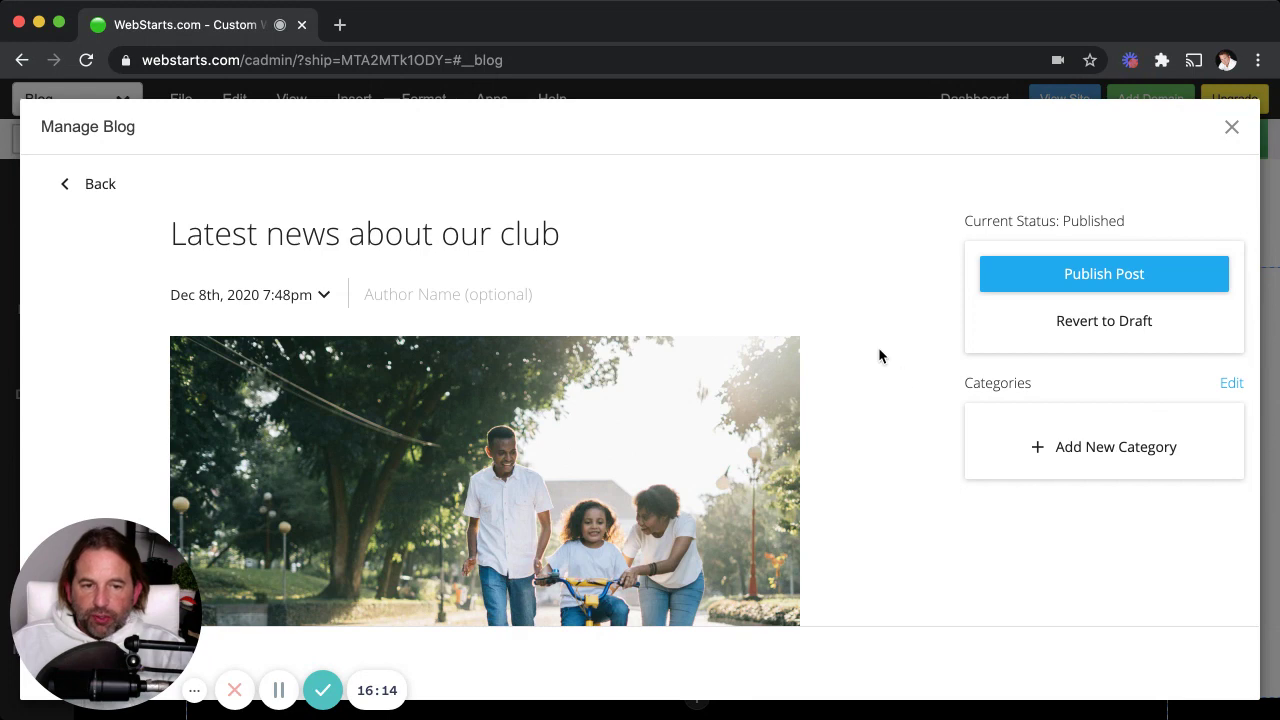
left_click(1135, 448)
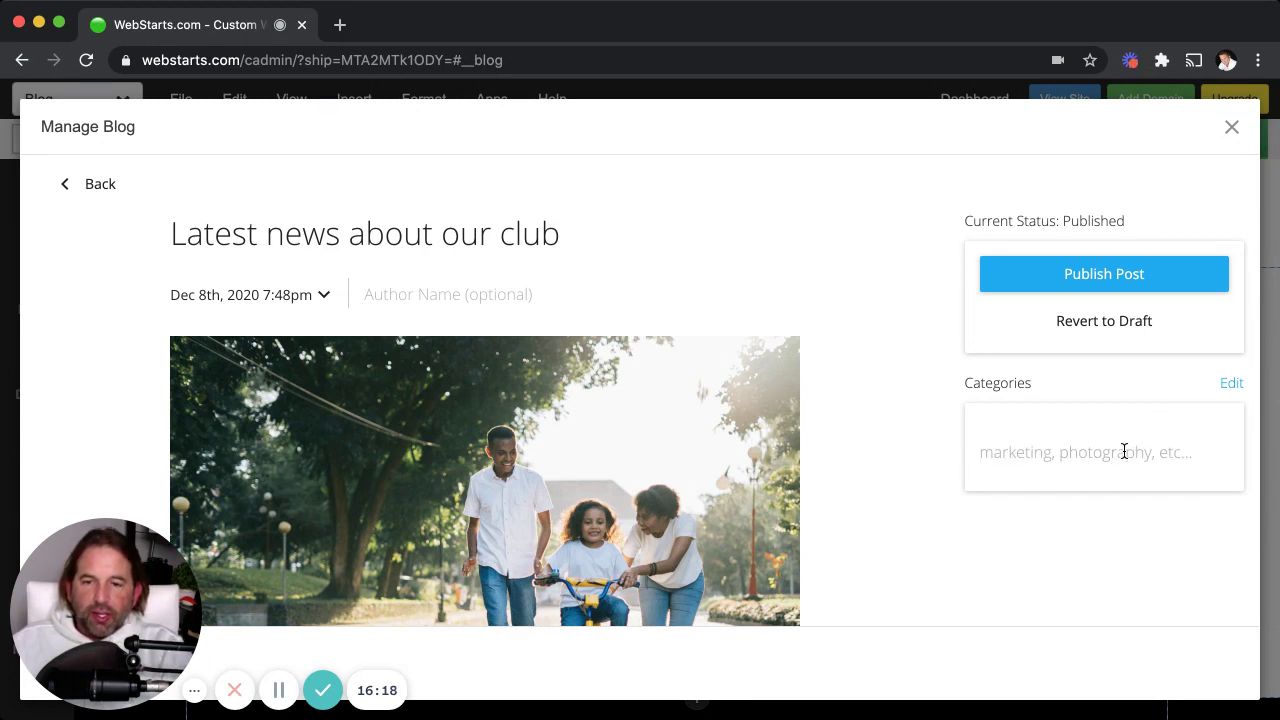
type("Ne")
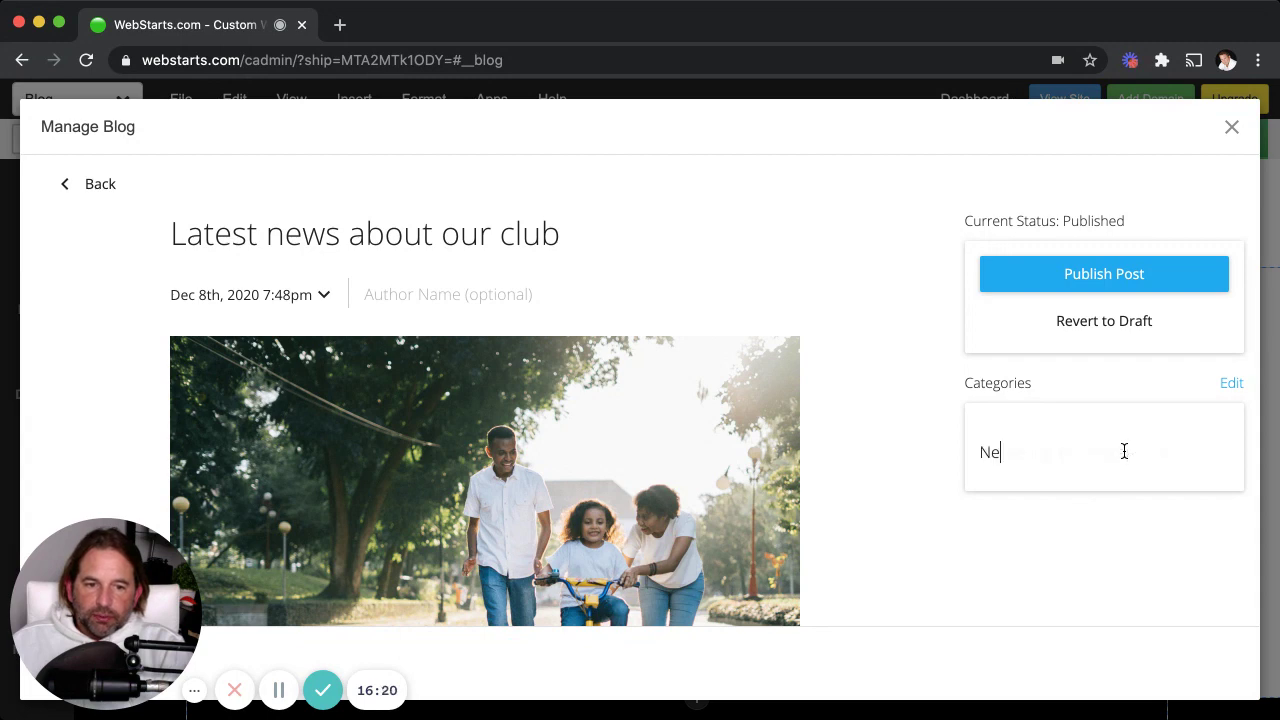
type("wsletter")
key("Return")
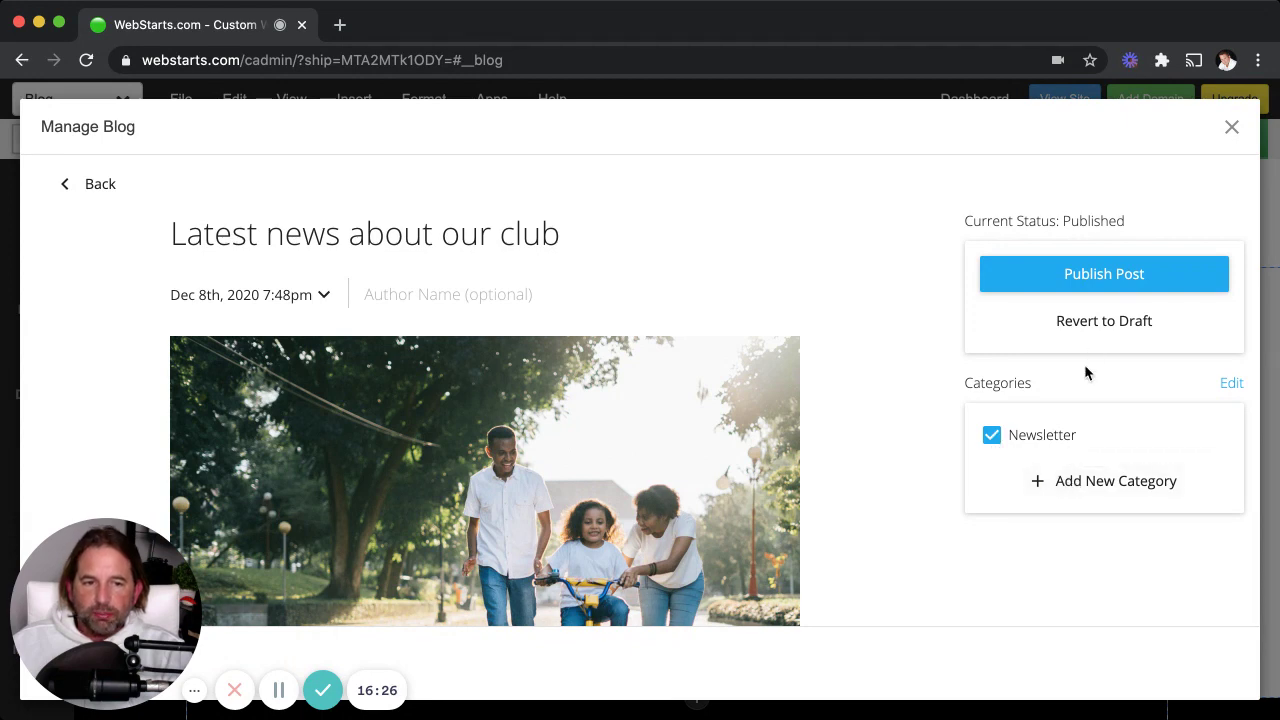
left_click(1102, 289)
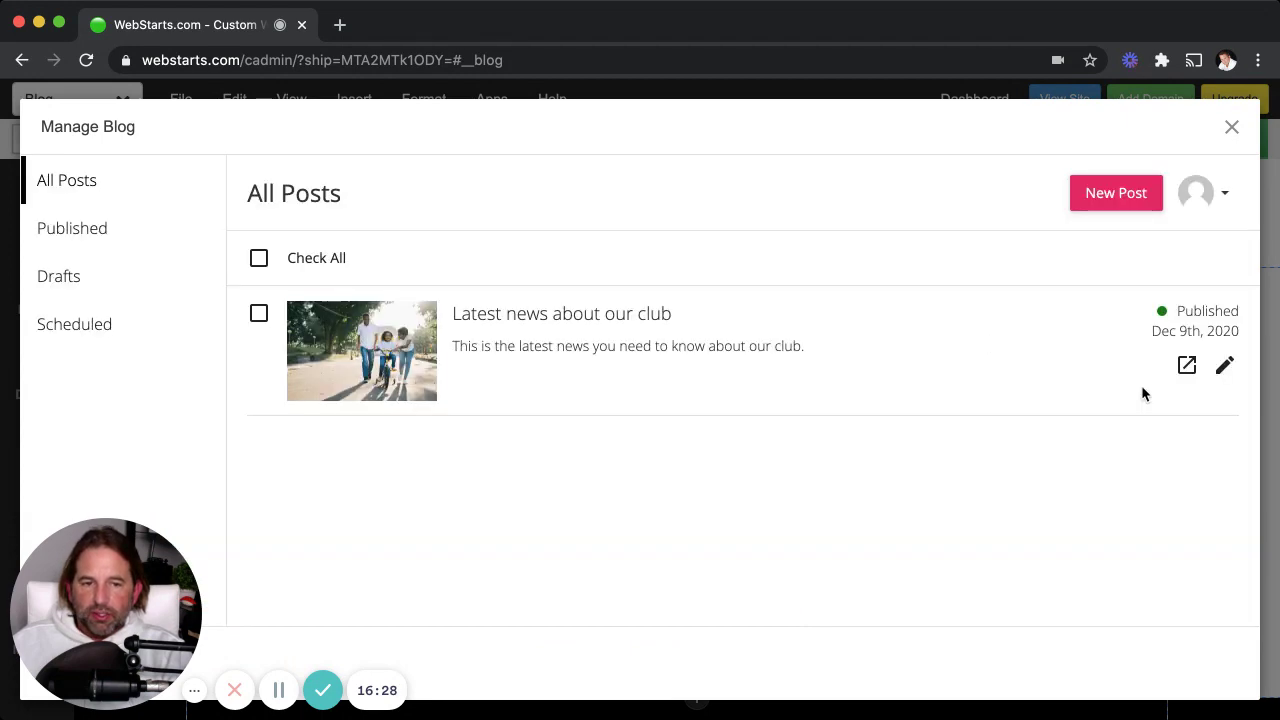
Check the republished post's live page, then close that page and the blog manager.
left_click(1187, 365)
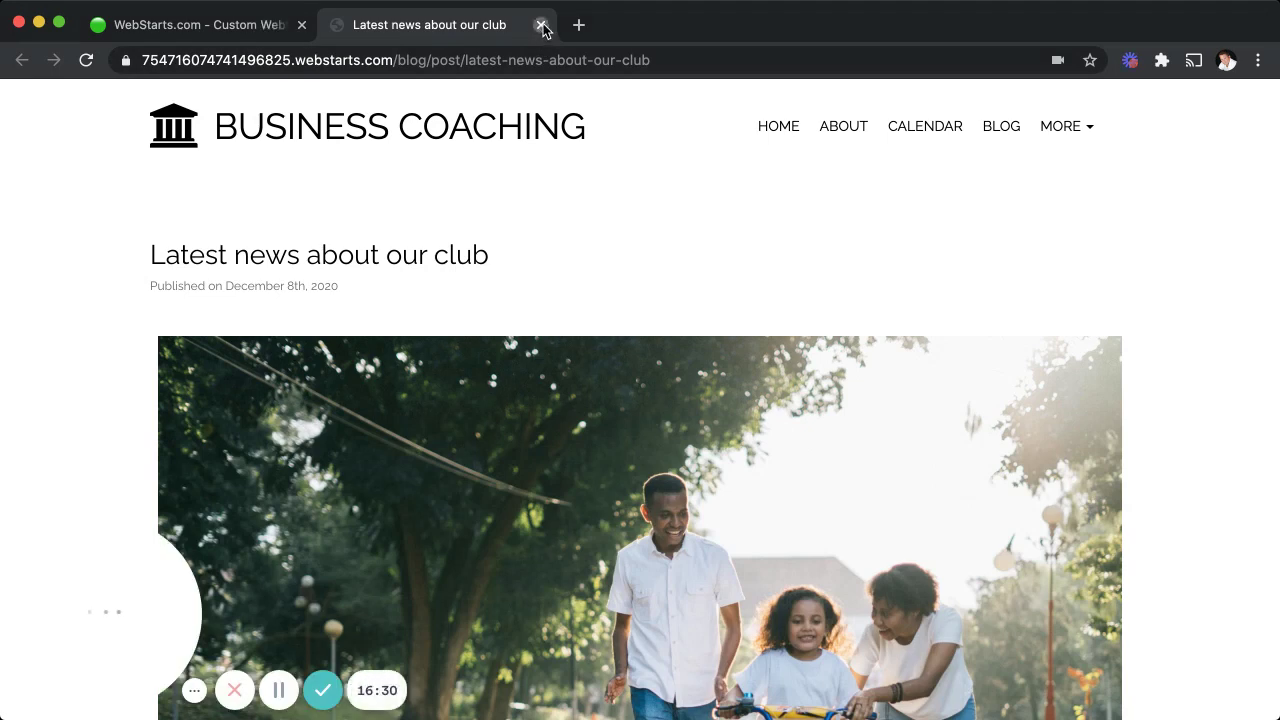
left_click(541, 25)
left_click(1230, 126)
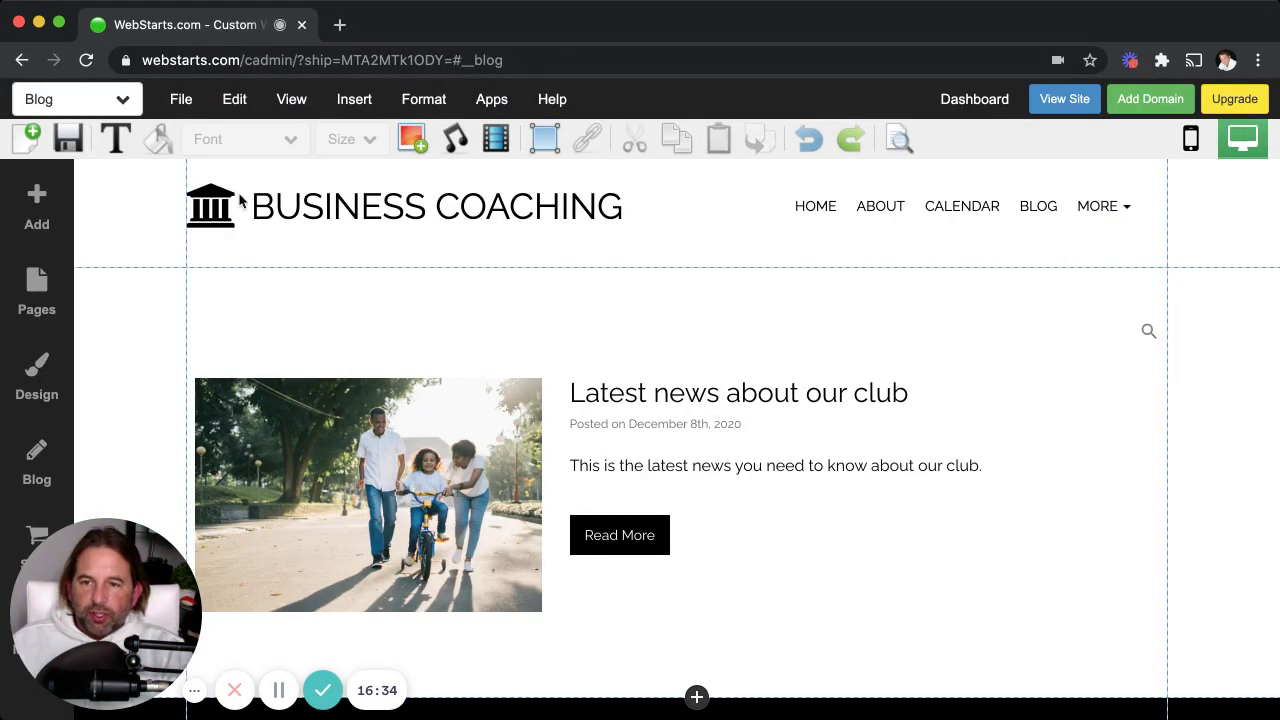
Open the Home page and change the hero's Contact Us button text to "Get The Latest Information".
left_click(135, 104)
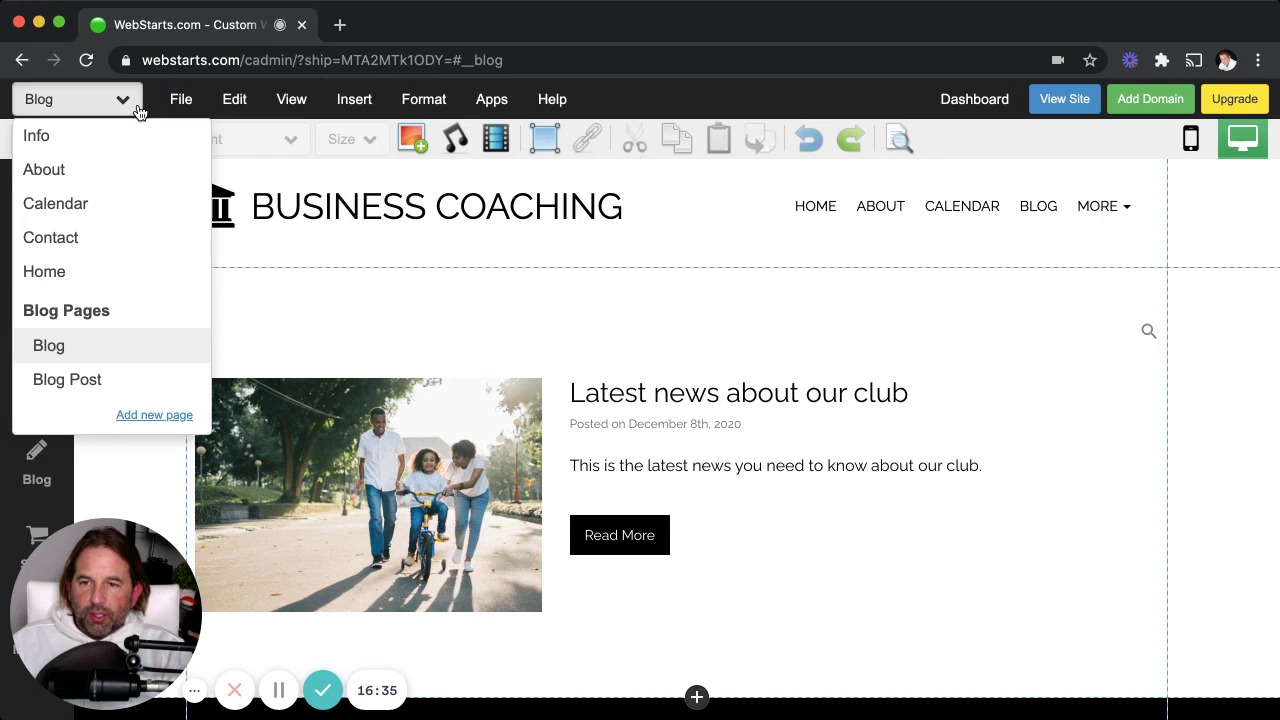
left_click(99, 272)
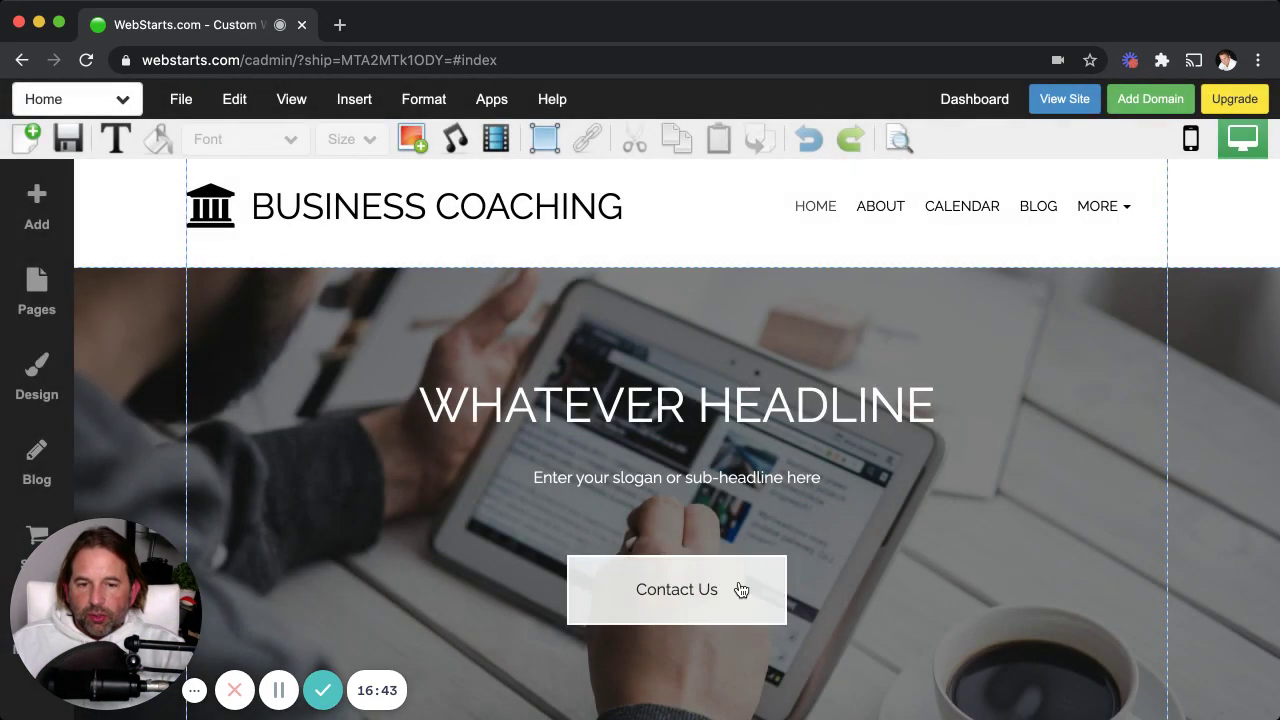
left_click(740, 589)
left_click(831, 536)
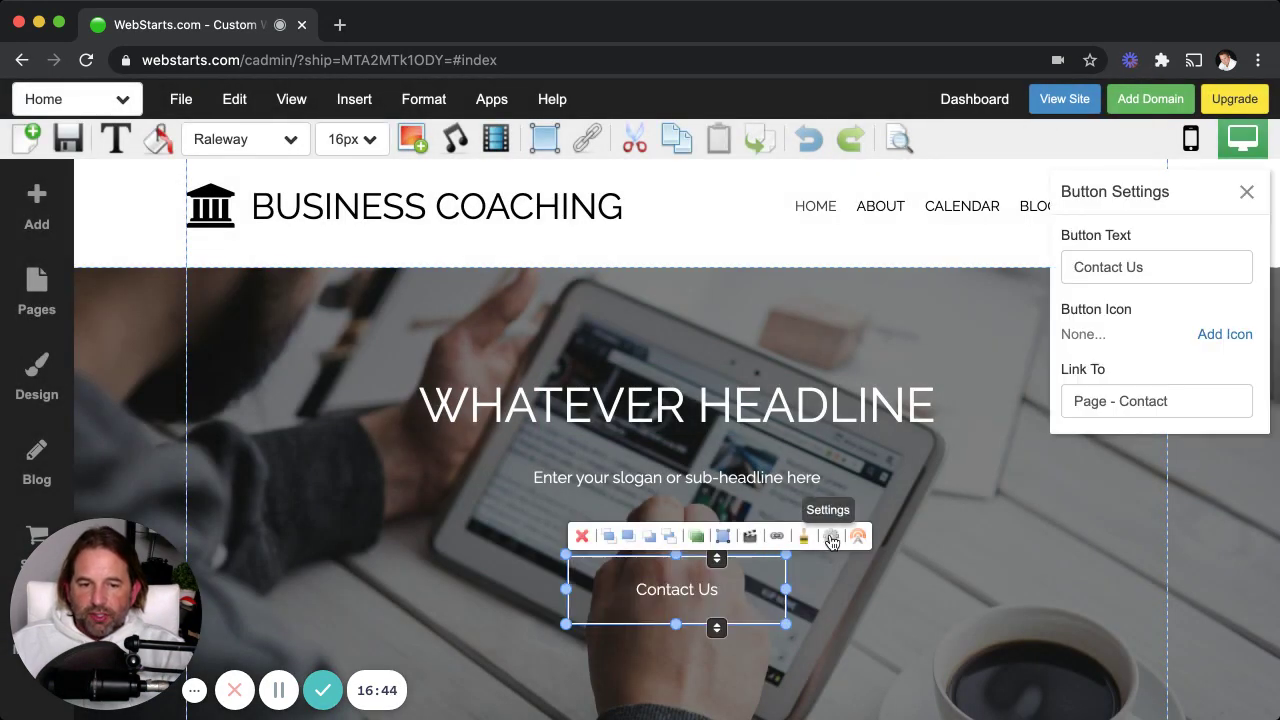
triple_click(1121, 268)
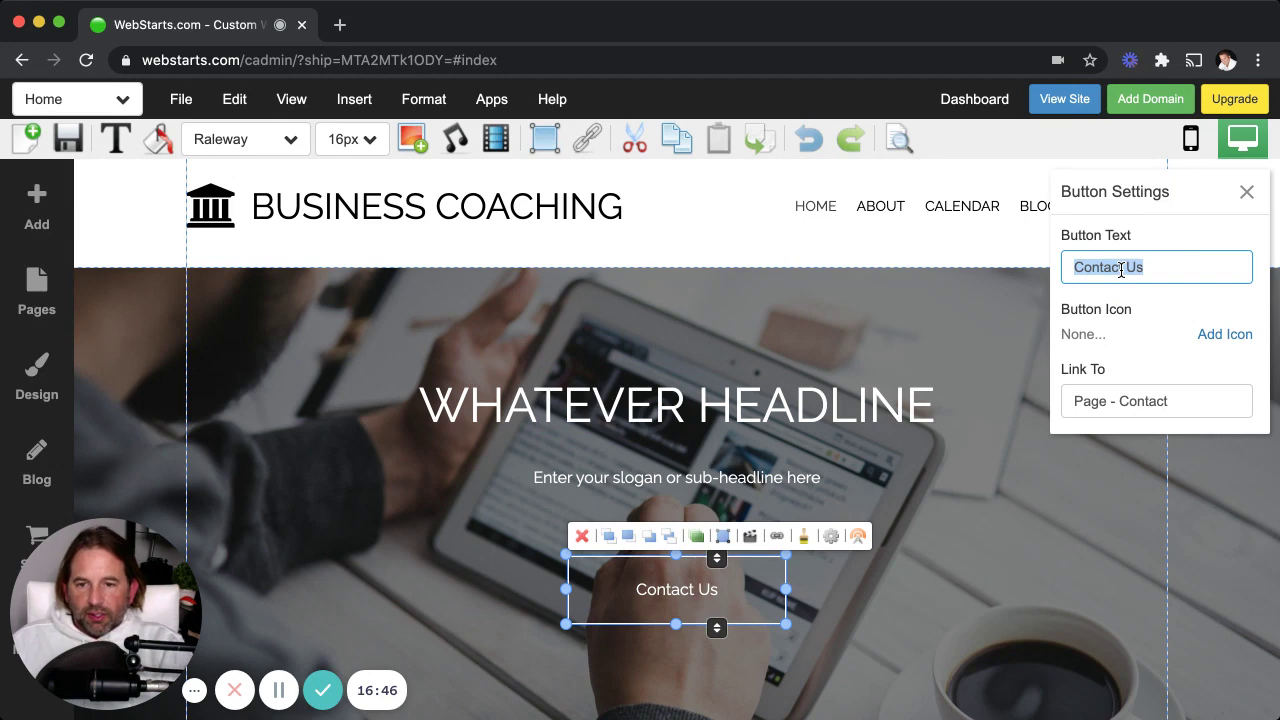
type("Get ")
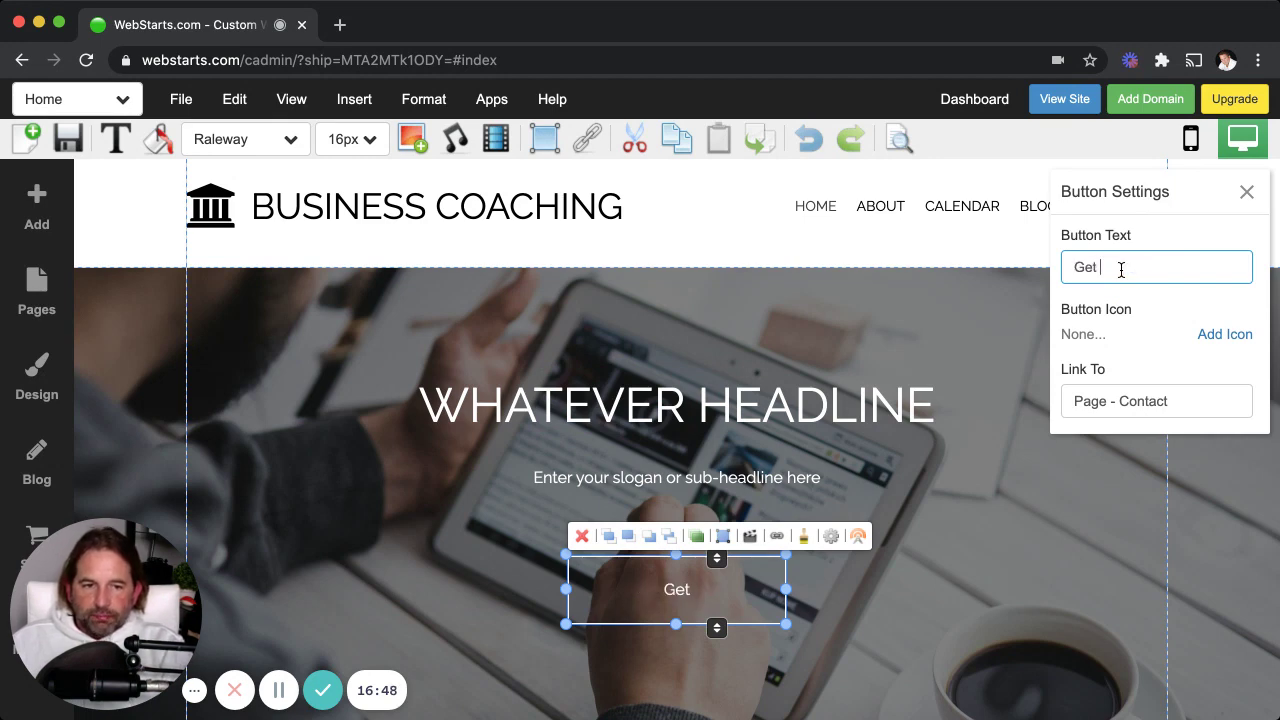
type("The Latest Information")
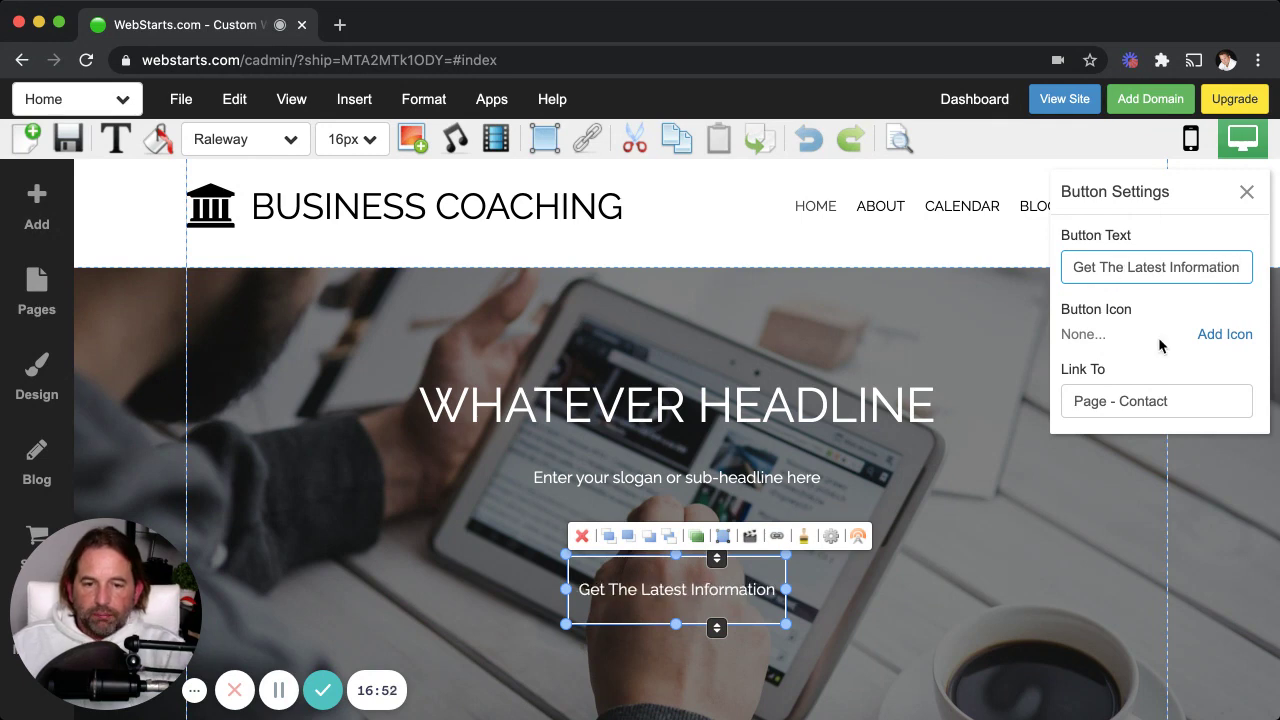
Widen the hero button to leave more space around its text and recentre it below the slogan.
left_click(762, 660)
left_click(757, 606)
left_click_drag(792, 584, 897, 594)
left_click_drag(733, 582, 727, 583)
left_click(897, 542)
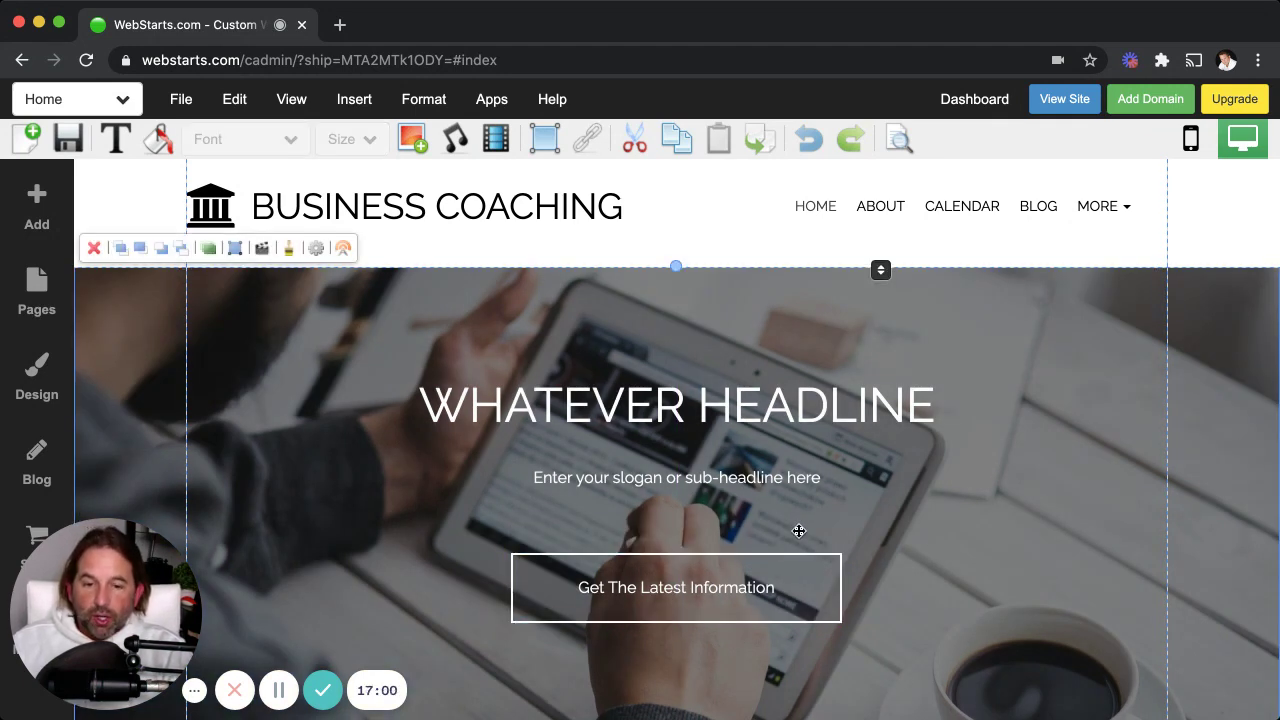
Review the hero button's text and link settings and close them without changes.
left_click(776, 581)
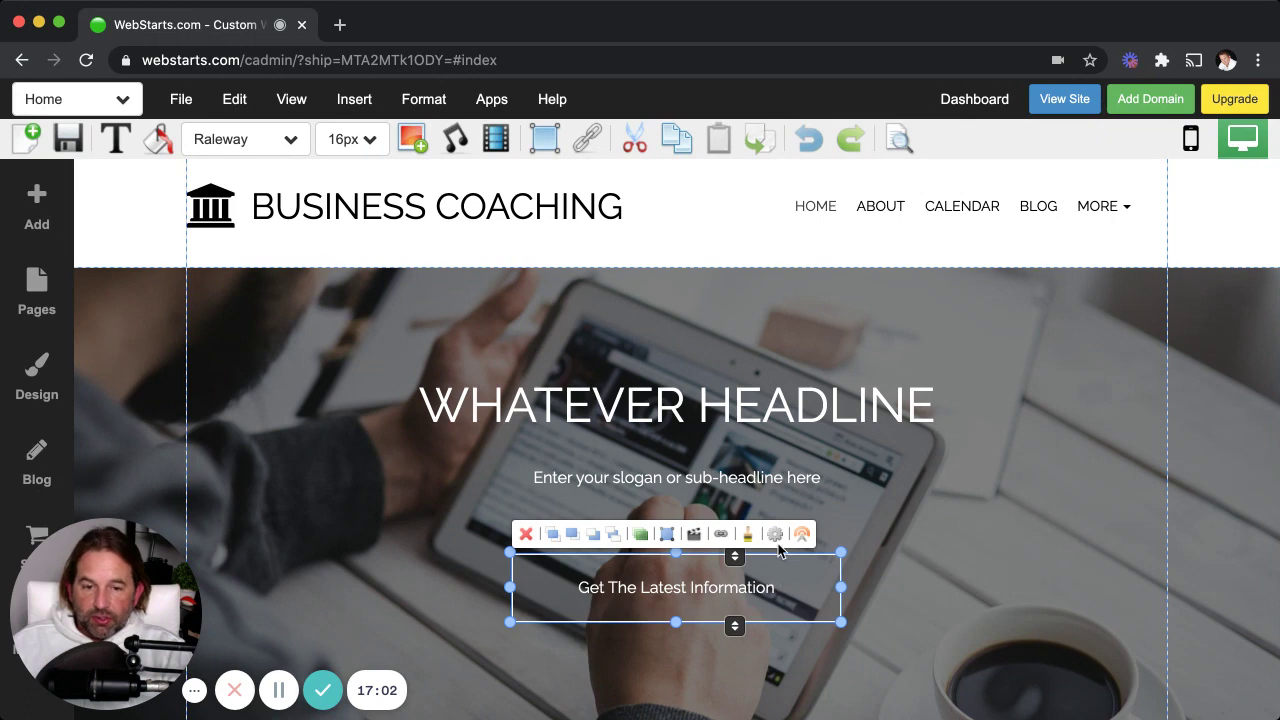
left_click(776, 535)
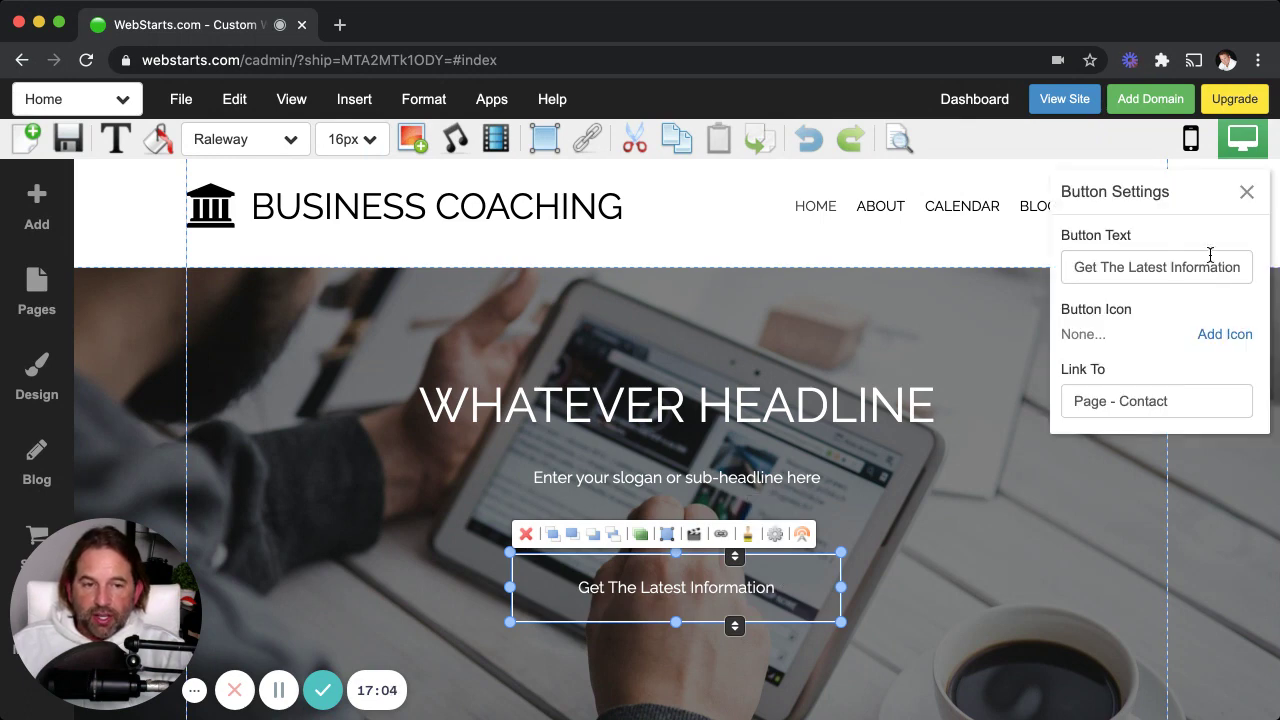
left_click(1188, 270)
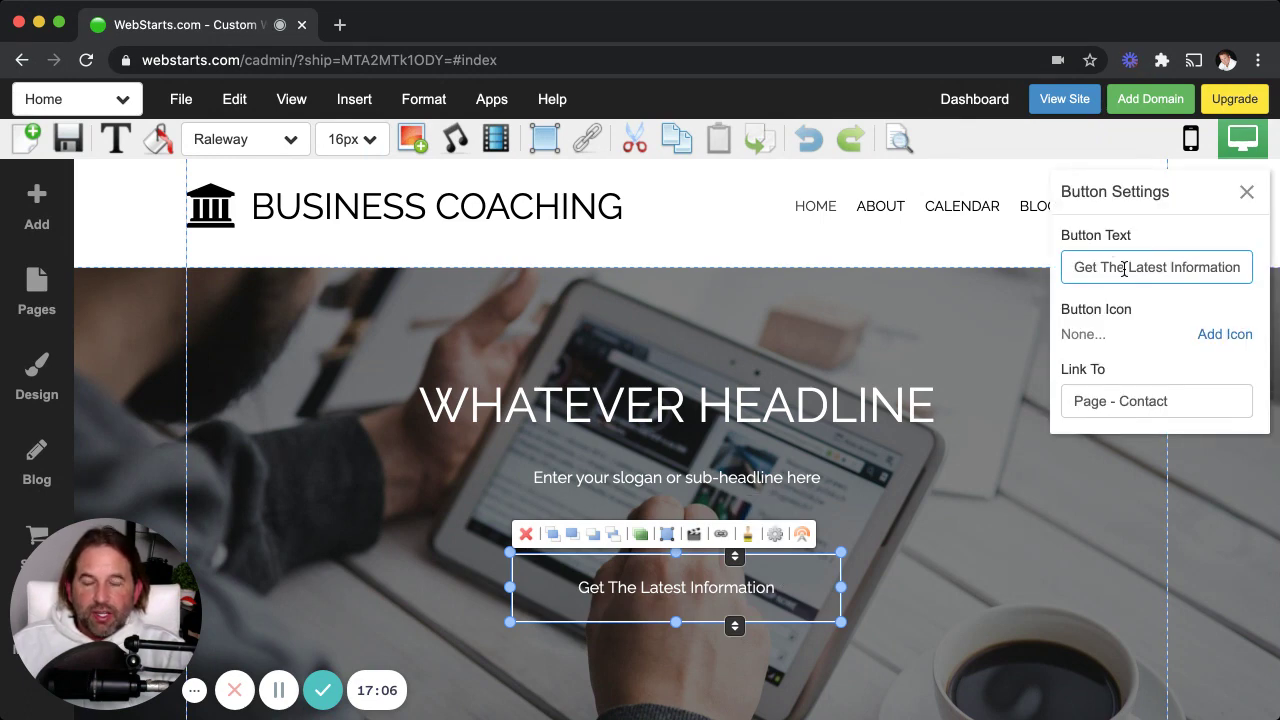
left_click(1247, 192)
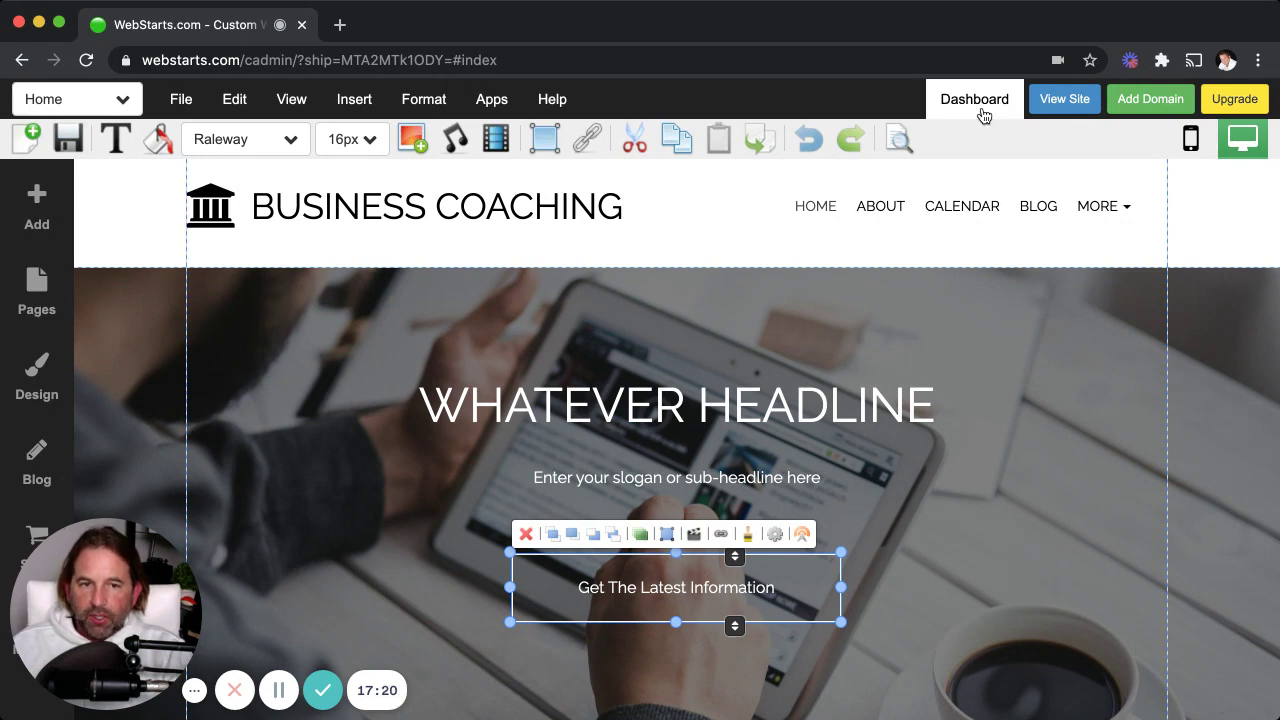
Save the Home page, decline the sharing offer, and open the site's dashboard.
left_click(68, 140)
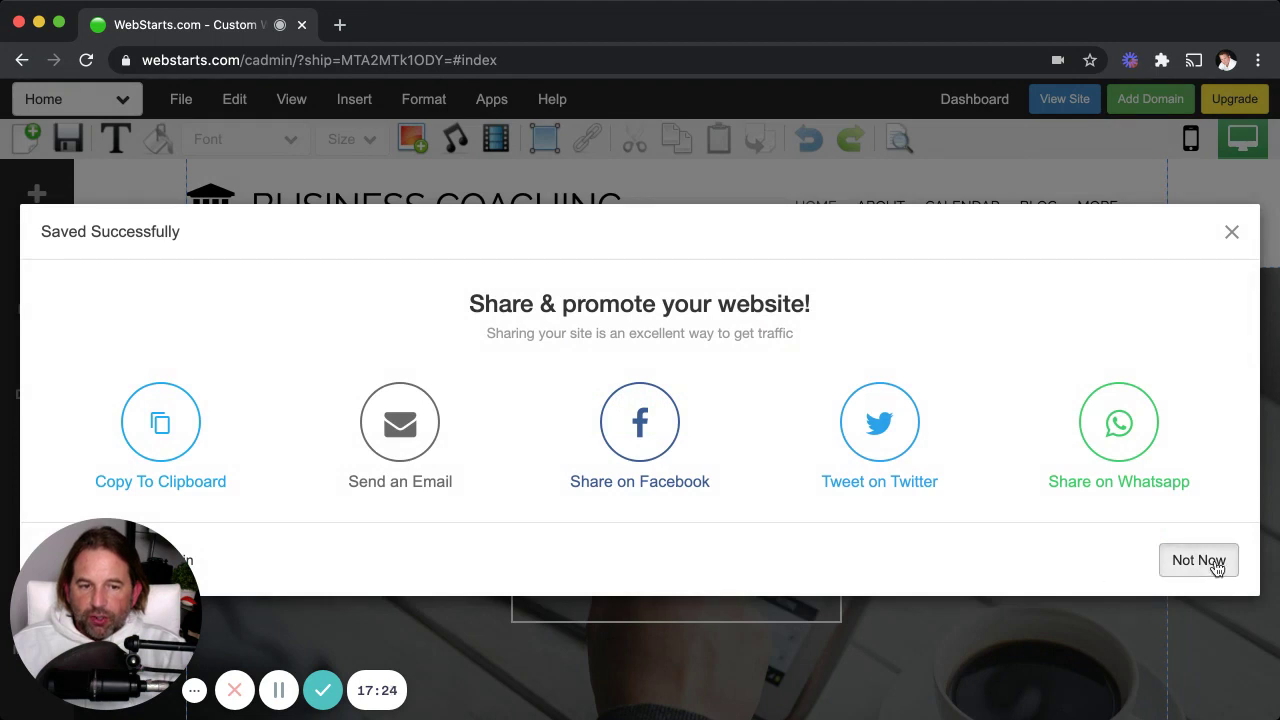
left_click(1200, 560)
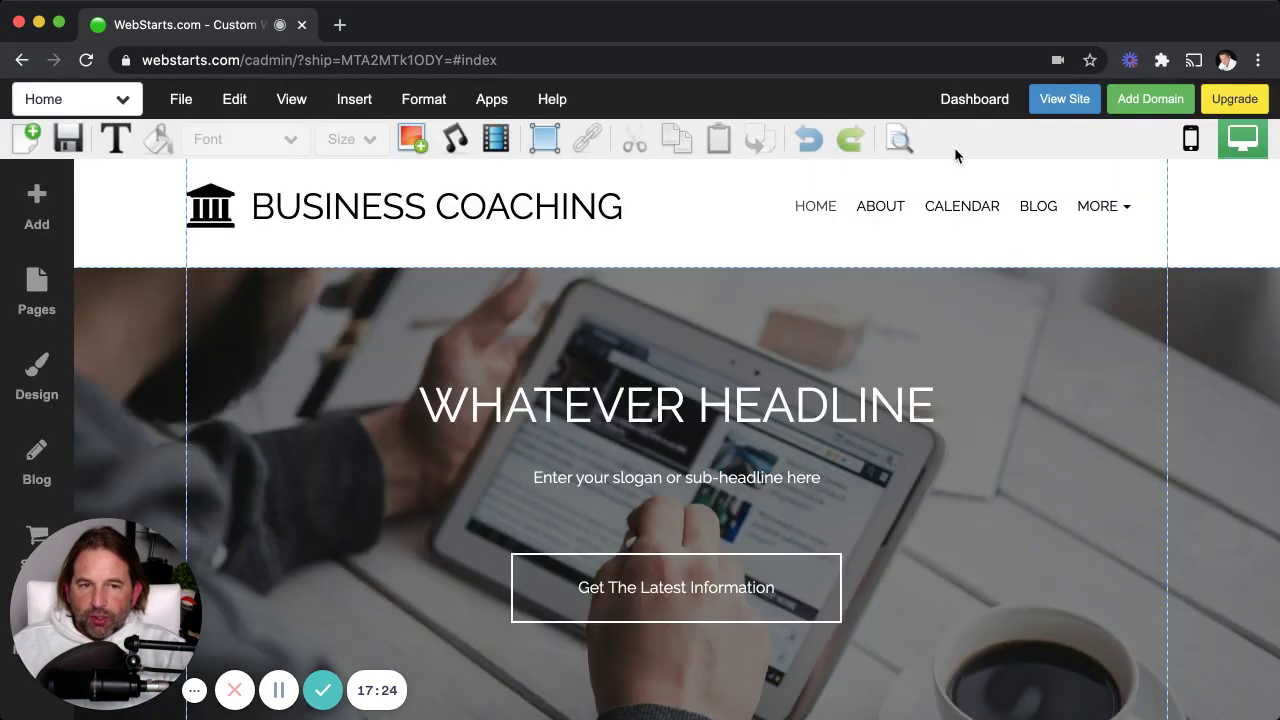
left_click(951, 110)
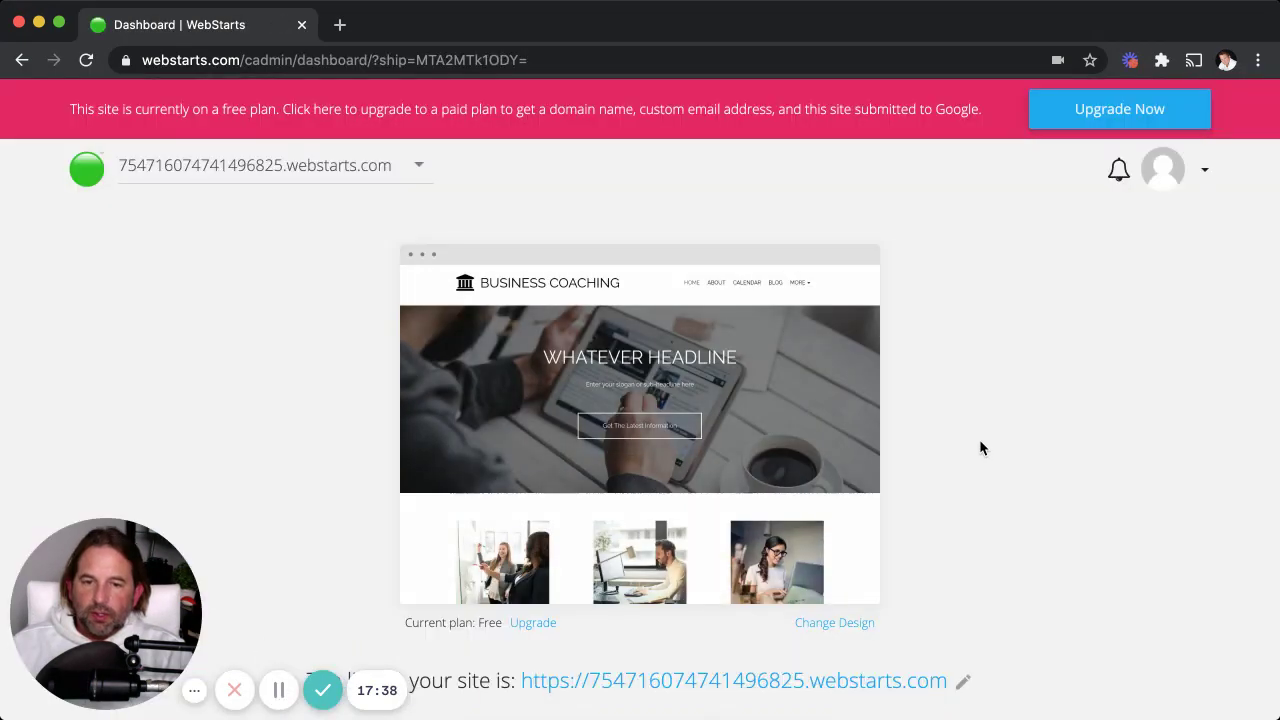
Open the site's Roles & Permissions and start a new contributor invitation.
scroll(983, 480, "down", 3)
scroll(987, 515, "down", 5)
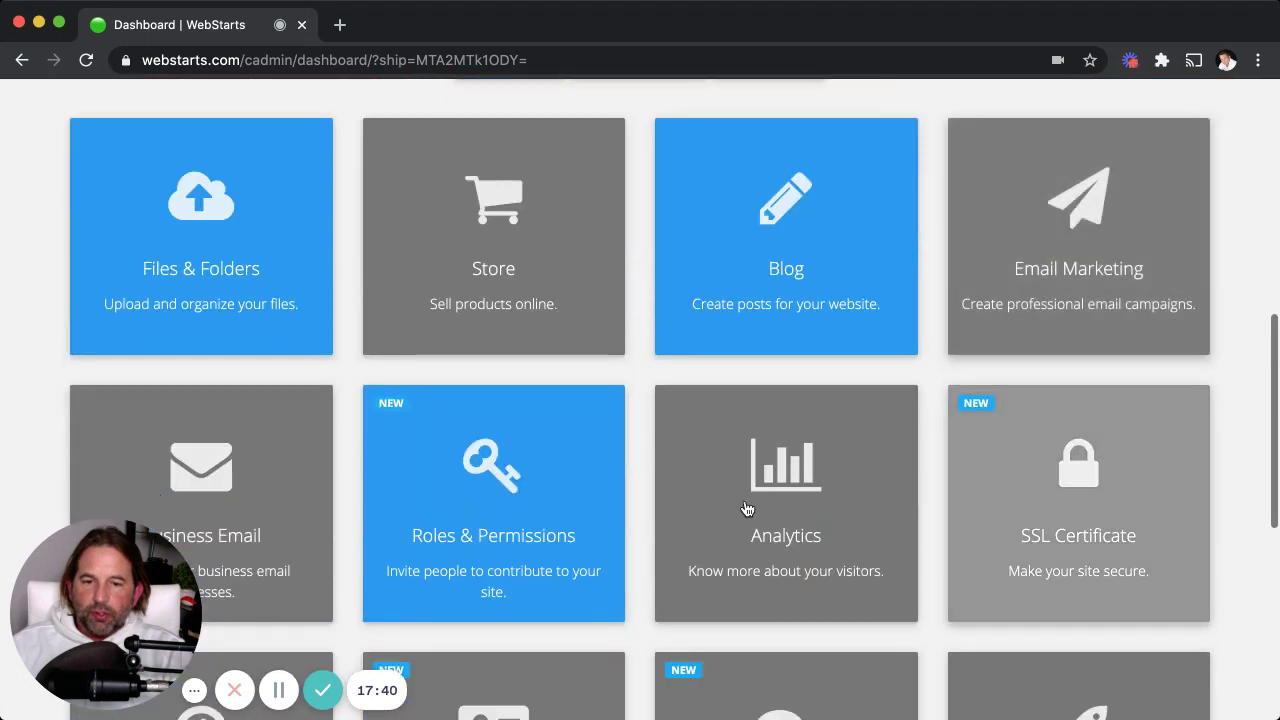
left_click(486, 488)
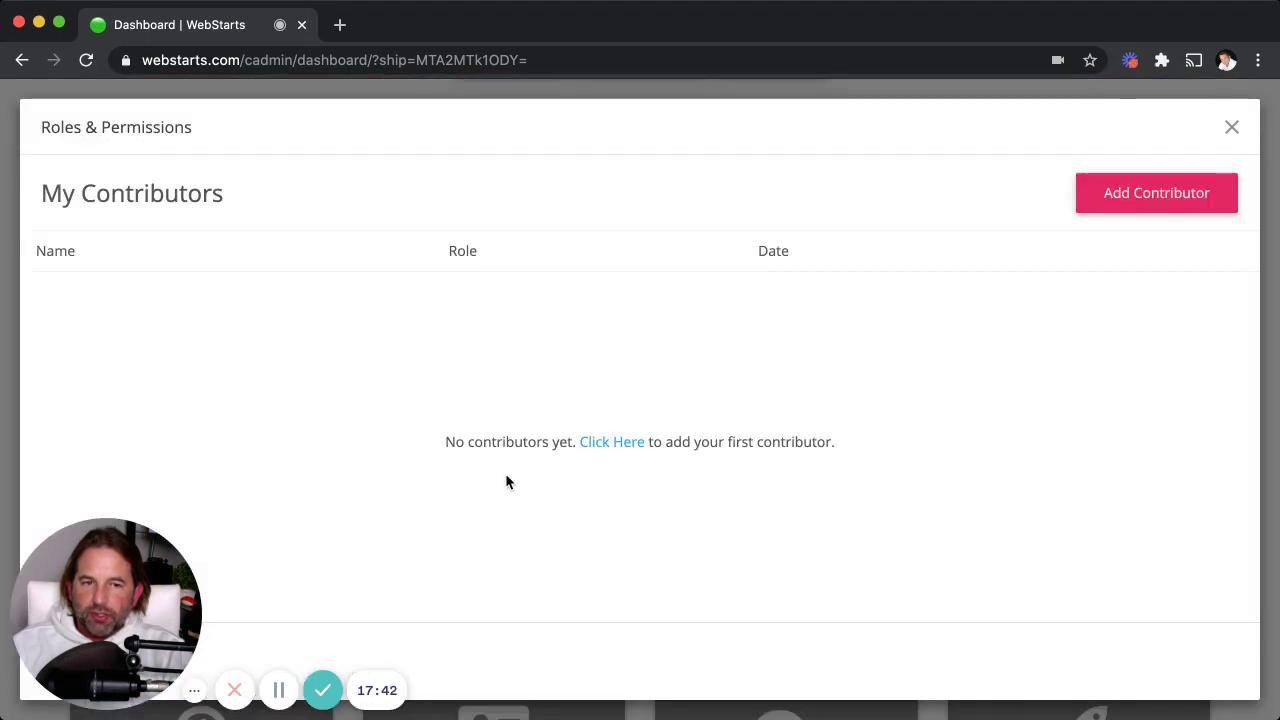
left_click(1128, 203)
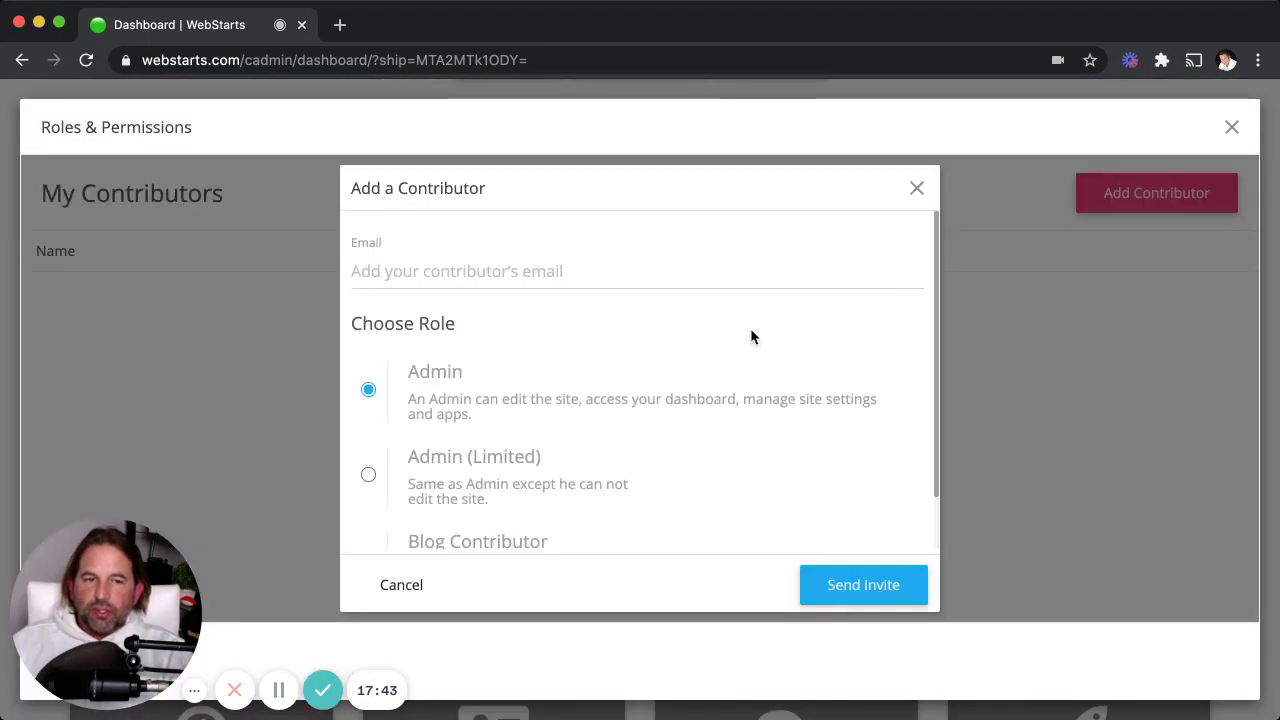
left_click(605, 273)
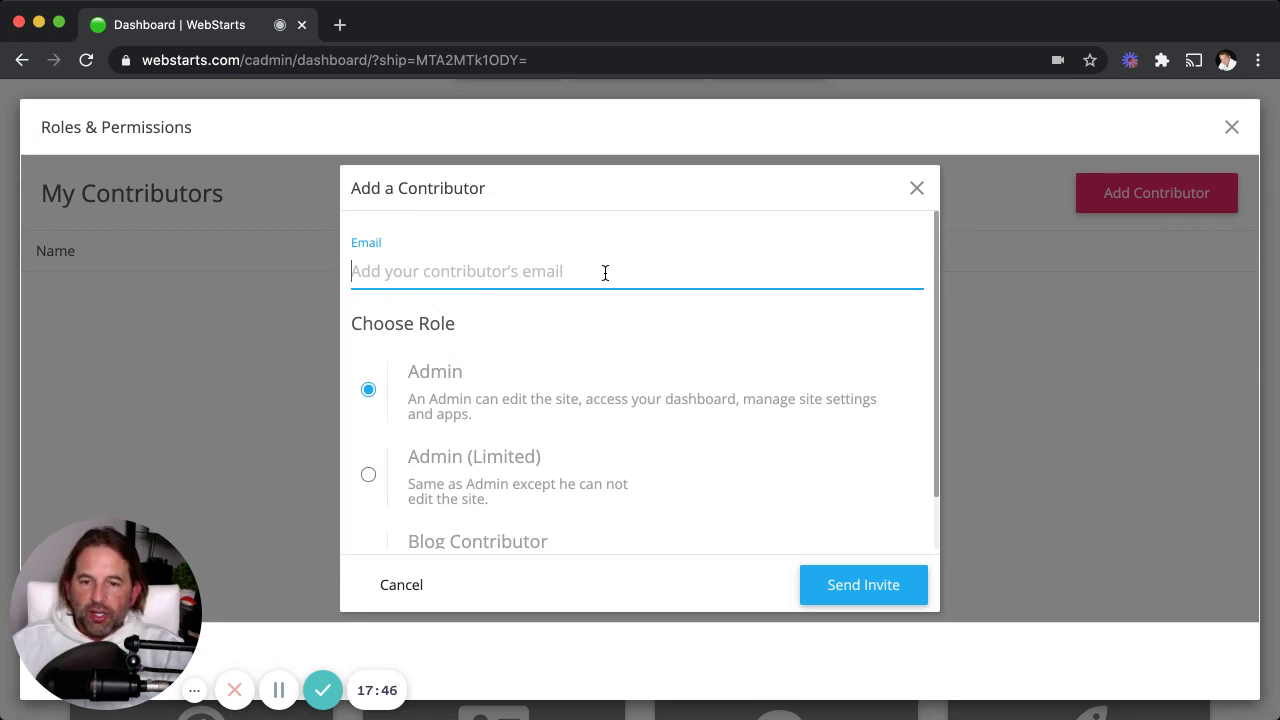
Review the contributor roles, choose Blog Contributor, and try to send the invite without an email address.
scroll(640, 443, "down", 1)
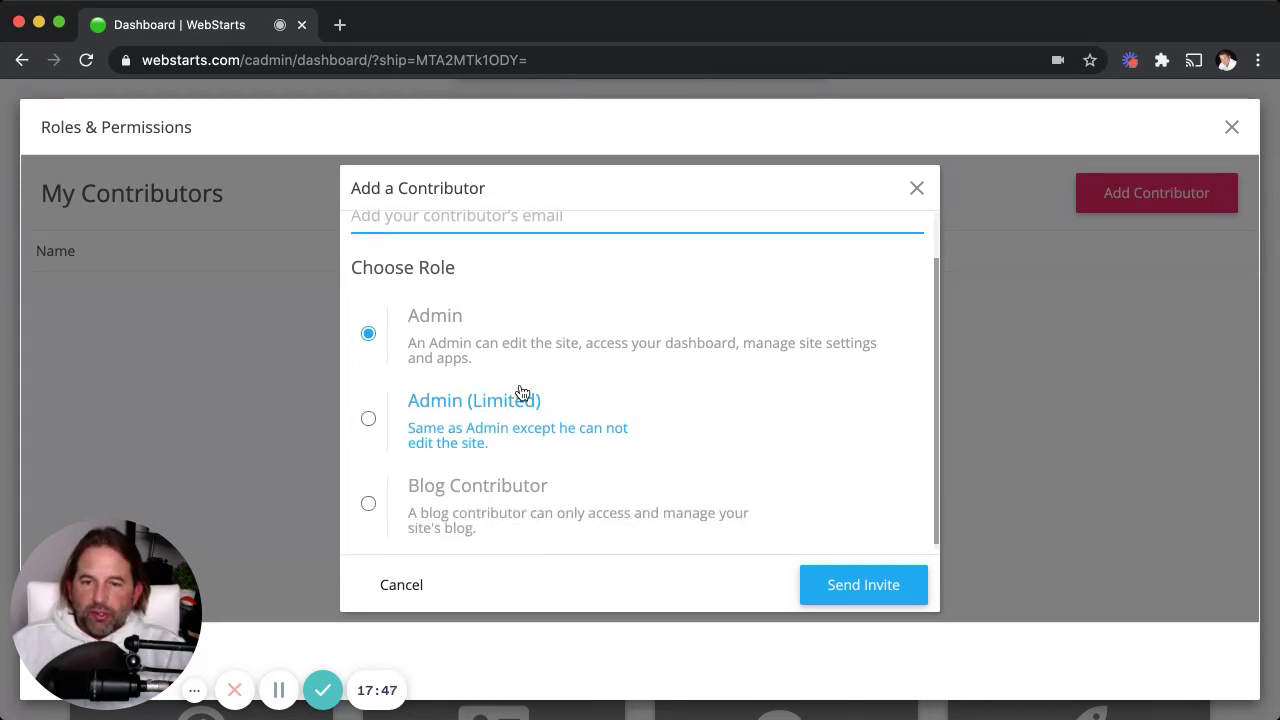
left_click(369, 335)
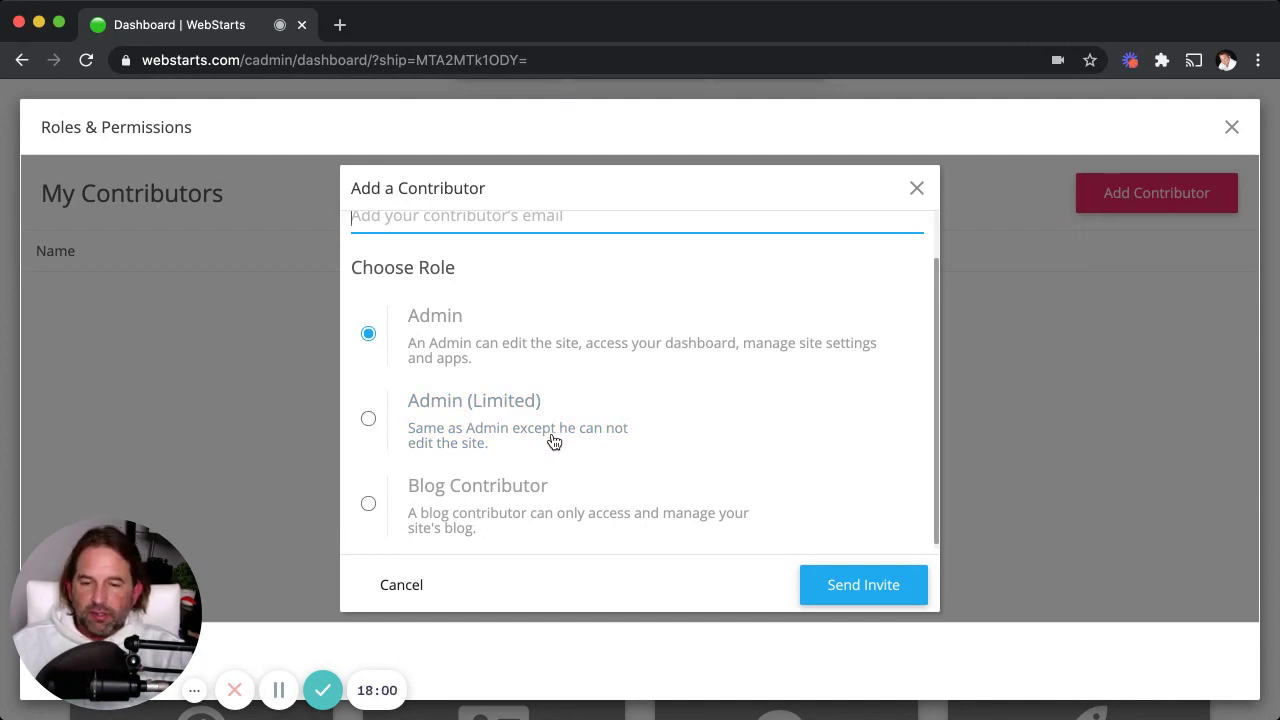
left_click(370, 508)
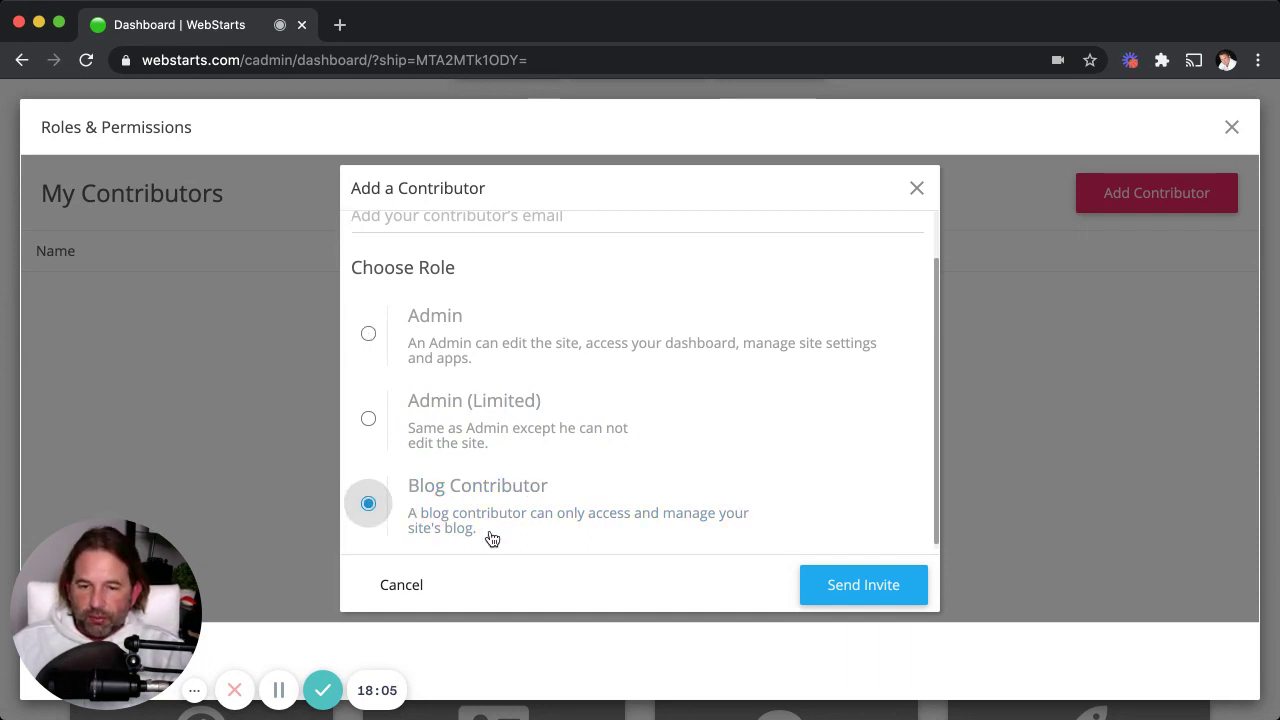
left_click(840, 588)
left_click(767, 339)
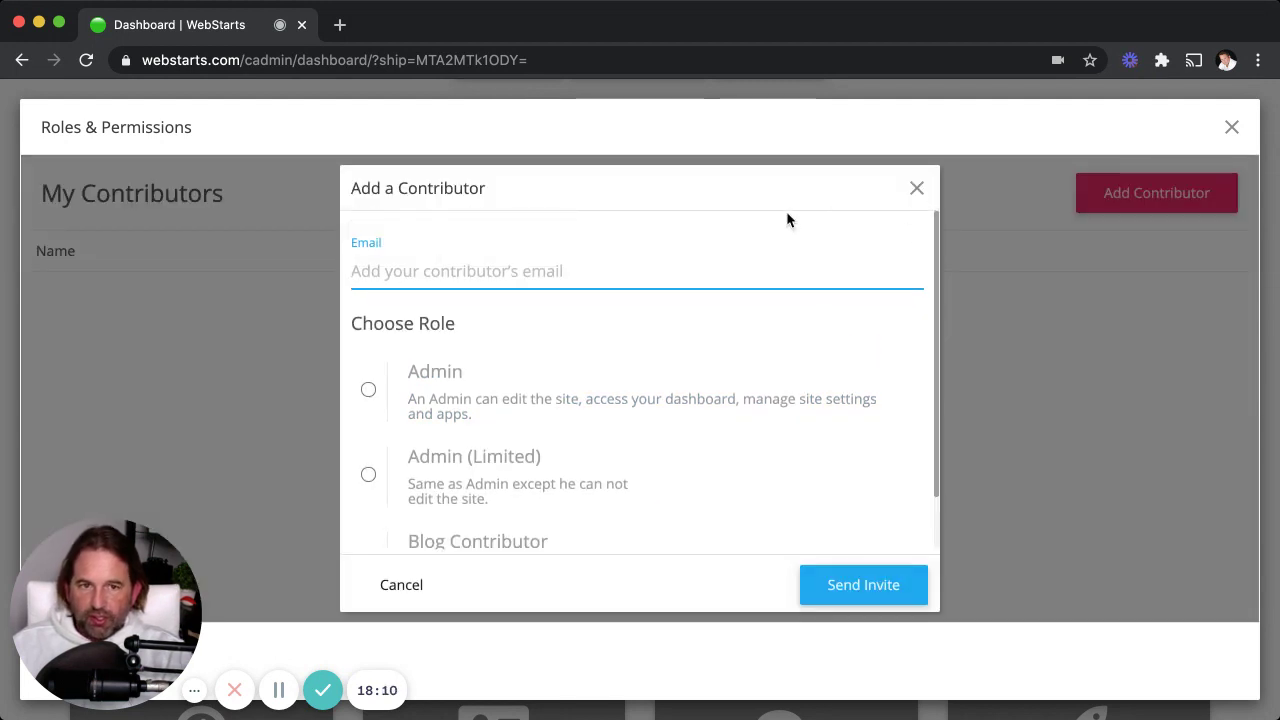
Close the contributor invitation and Roles & Permissions, returning to the site preview on the dashboard.
left_click(916, 190)
left_click(1232, 127)
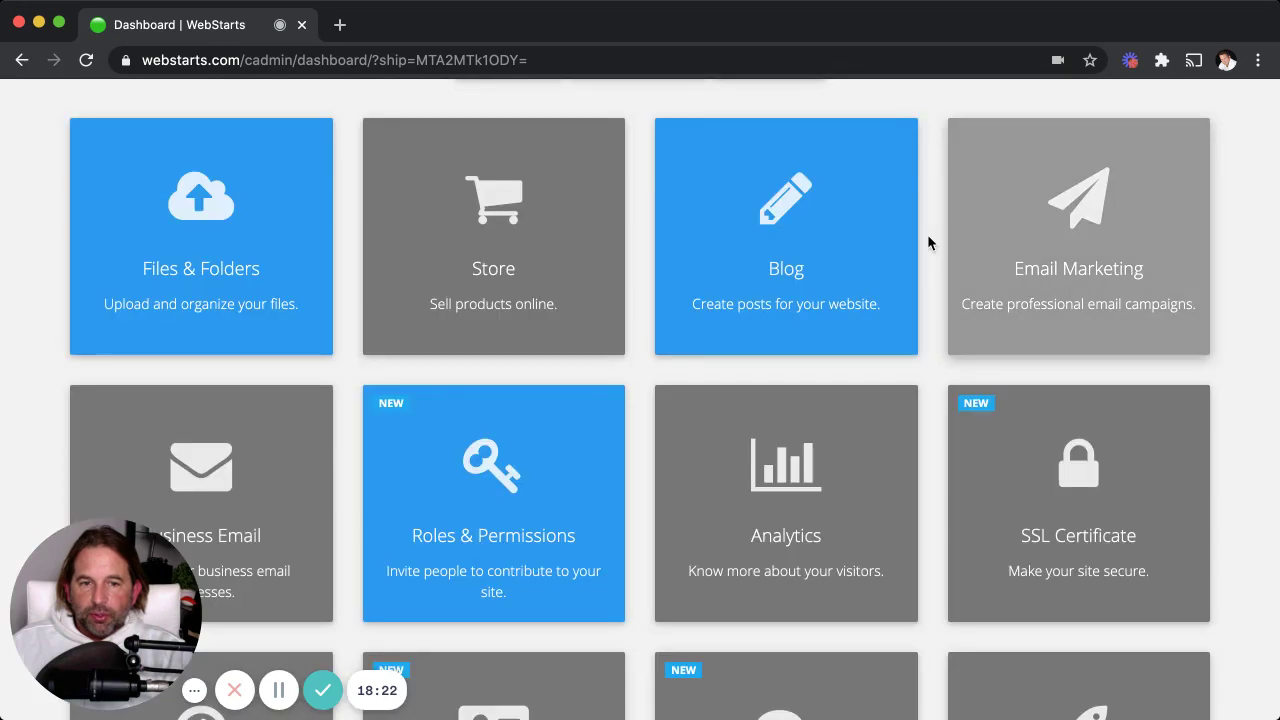
scroll(927, 242, "up", 10)
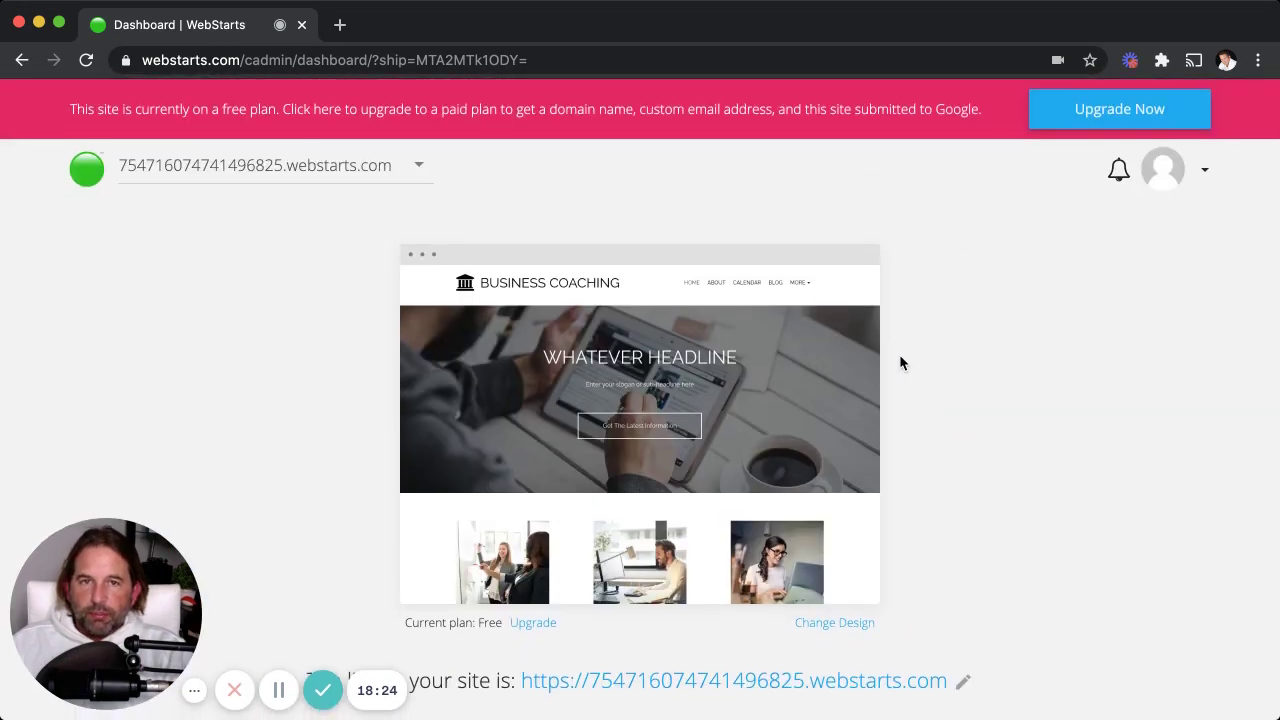